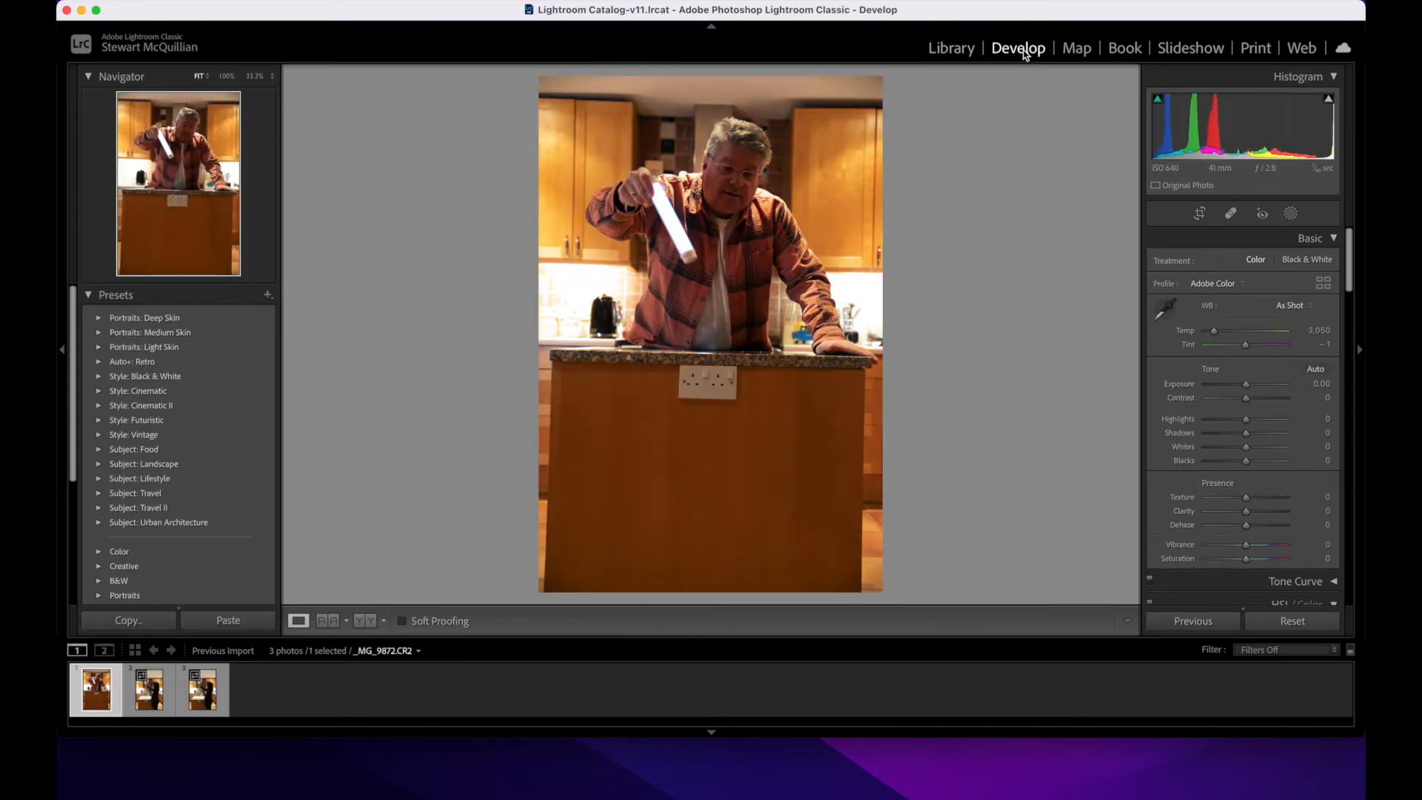
Step: Look through the three kitchen photos, then straighten _MG_9872.CR2 with a crop rotation of about -1.15 degrees
{"action": "left_click", "coordinate": [156, 702]}
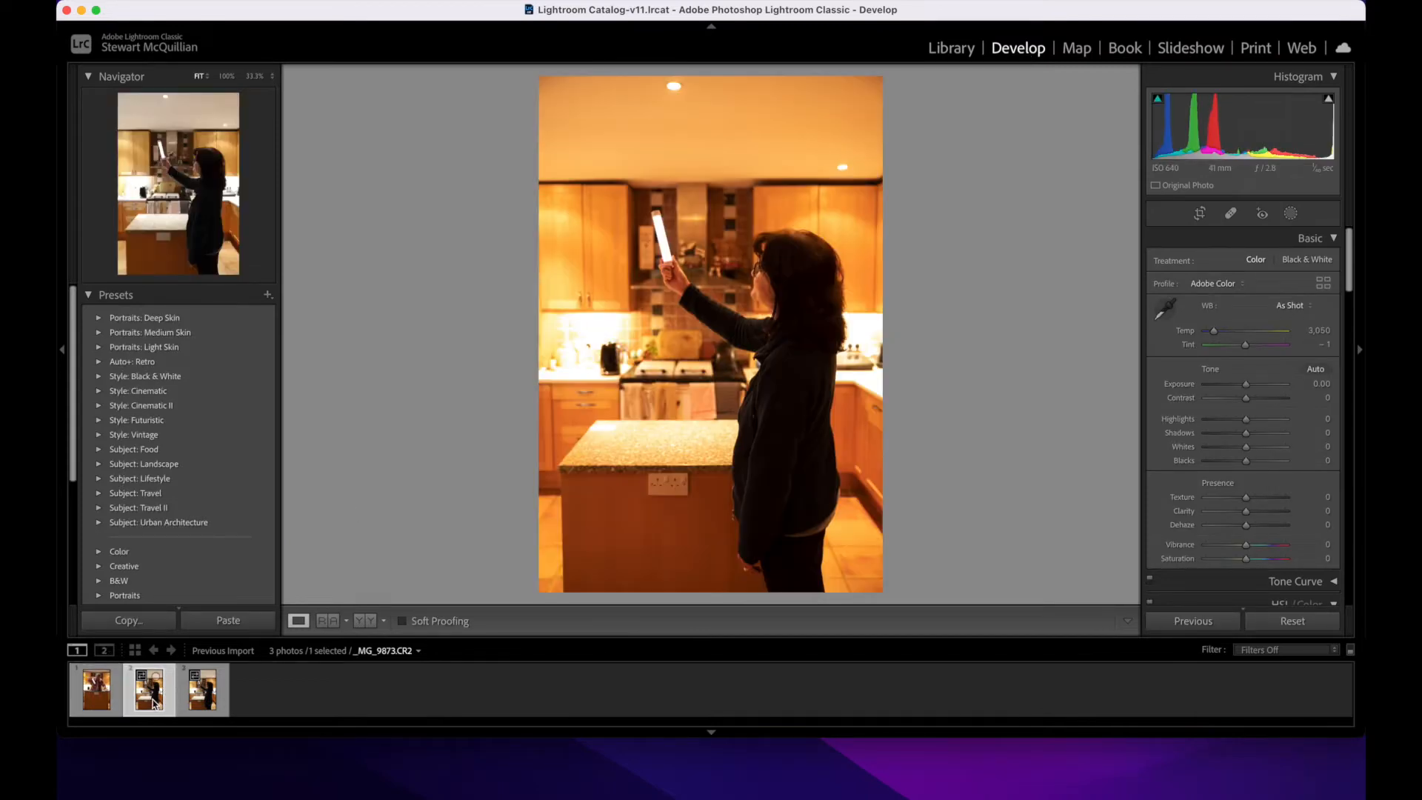
{"action": "left_click", "coordinate": [214, 698]}
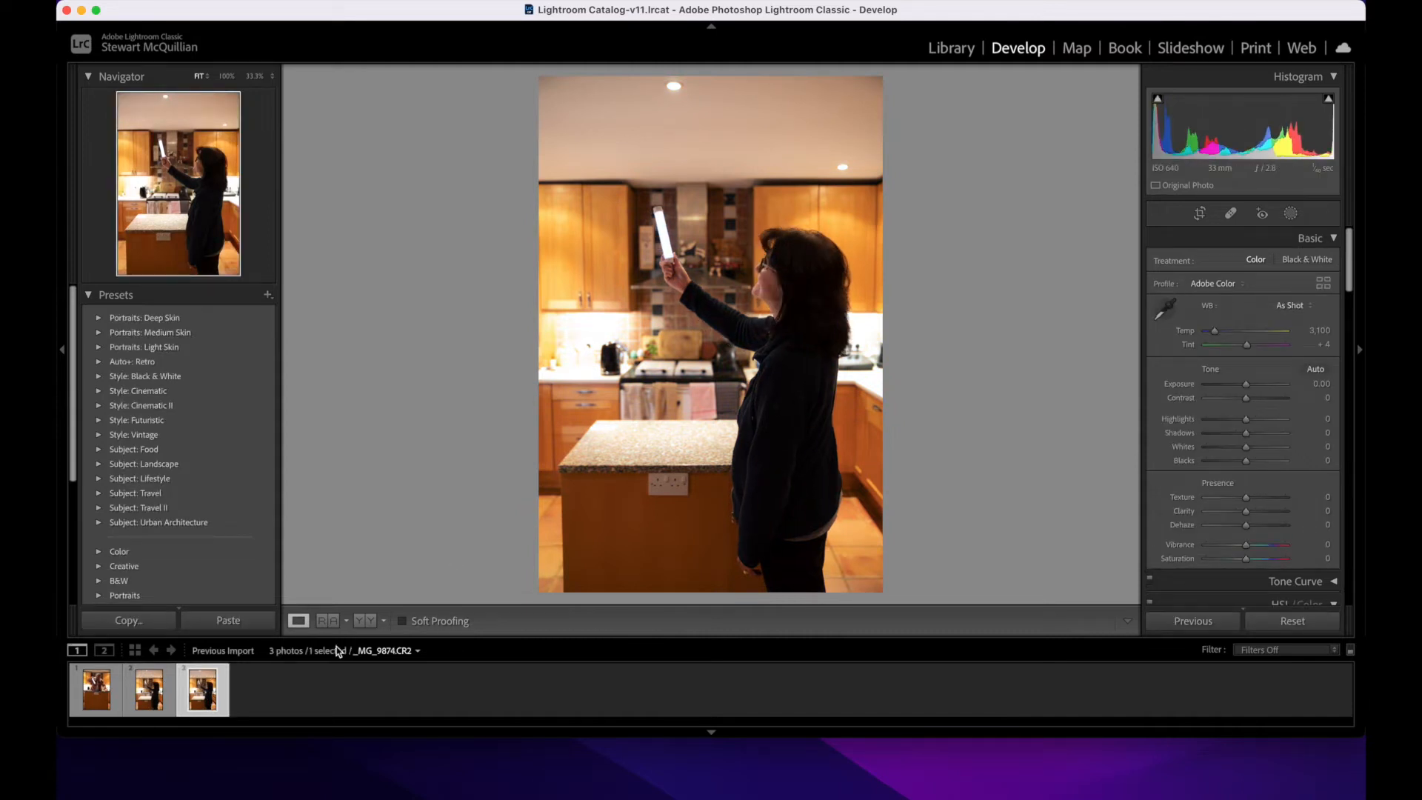
{"action": "left_click", "coordinate": [153, 702]}
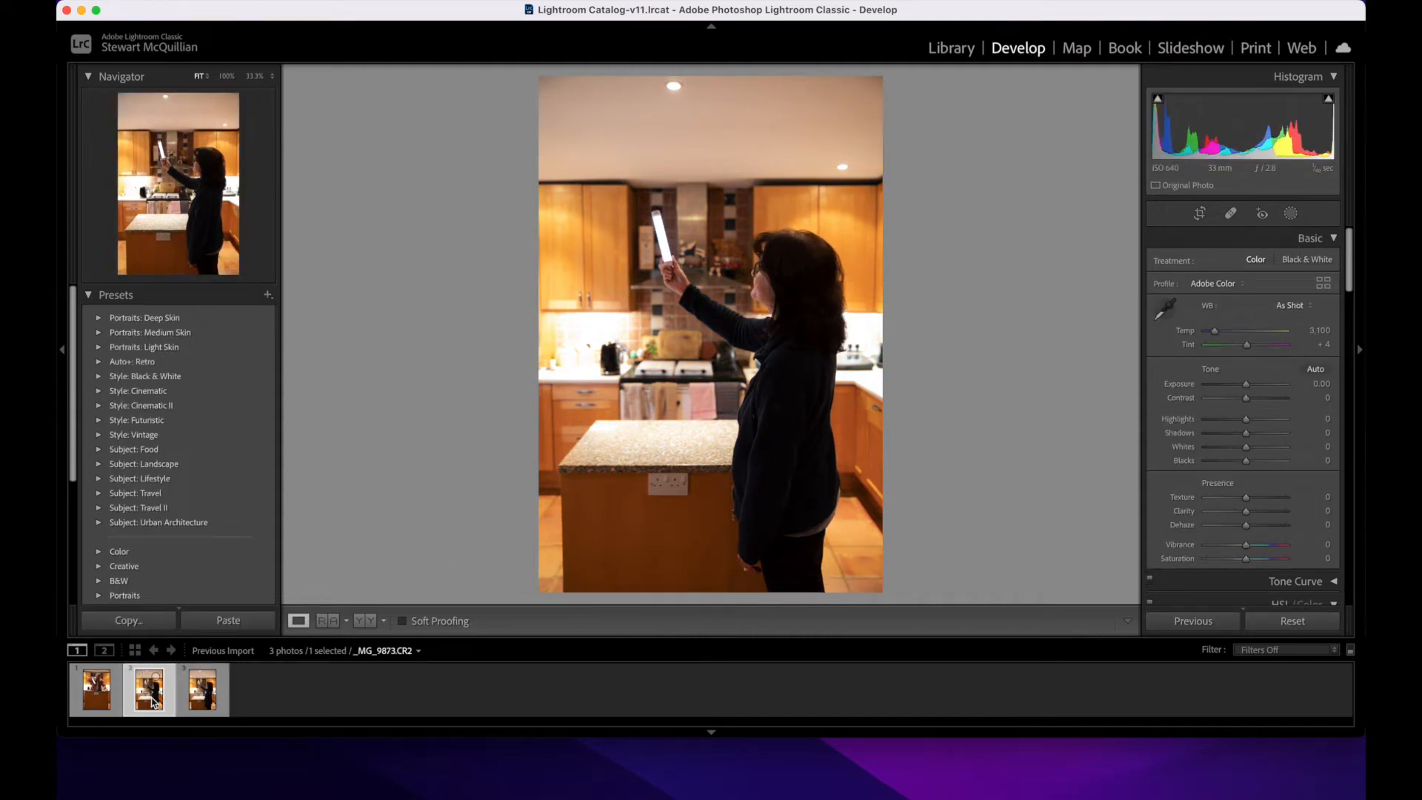
{"action": "left_click", "coordinate": [100, 692]}
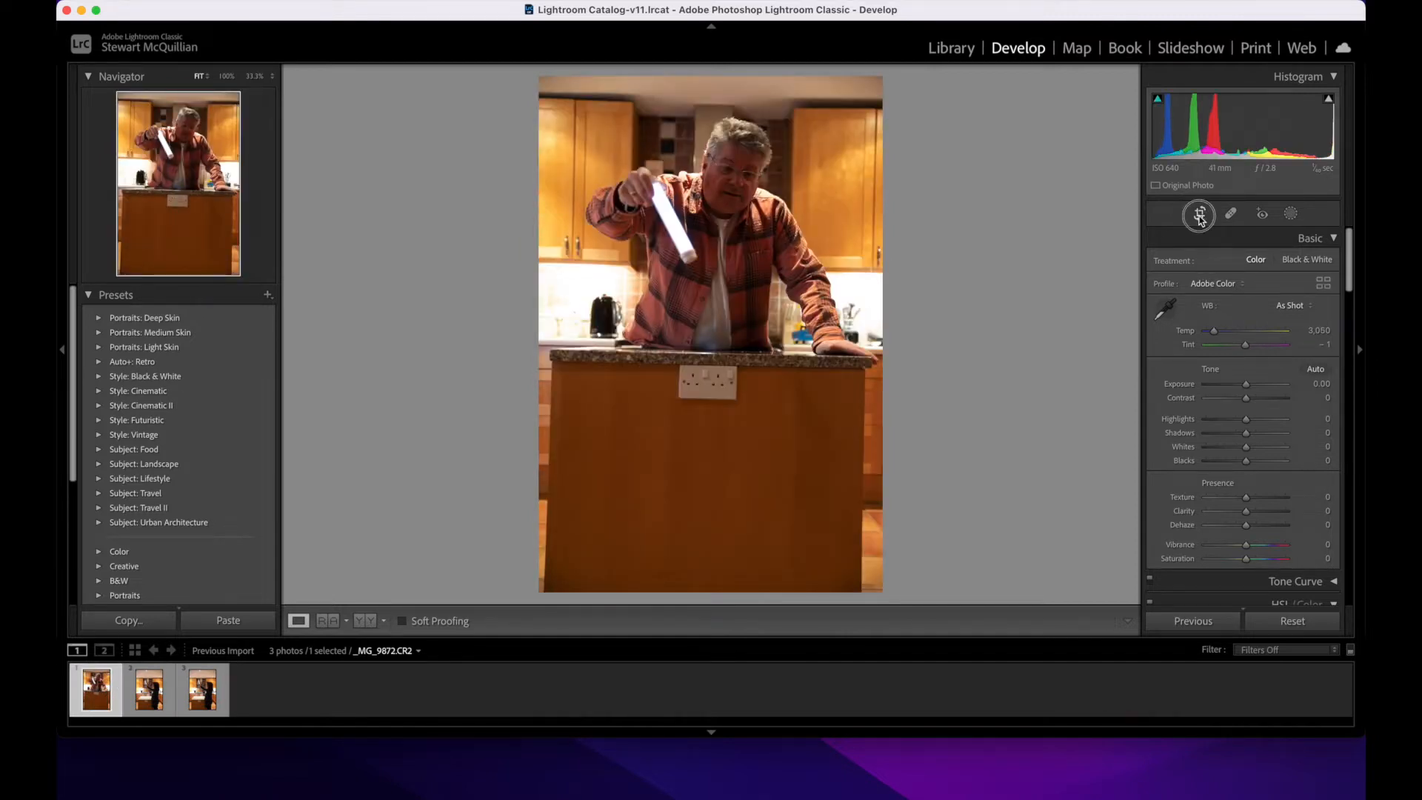
{"action": "left_click", "coordinate": [1199, 214]}
{"action": "left_click_drag", "start_coordinate": [1098, 301], "coordinate": [1085, 305]}
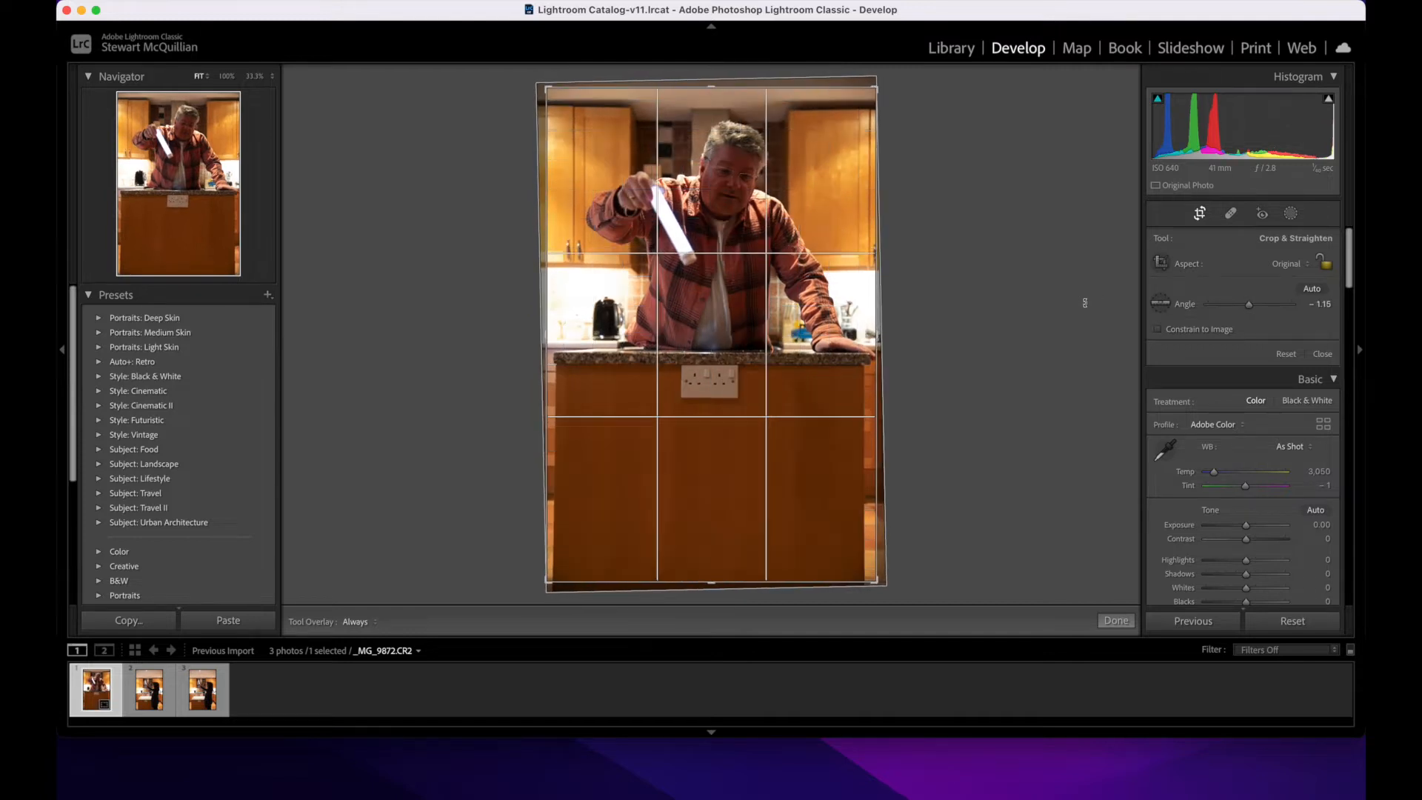
{"action": "key", "text": "Return"}
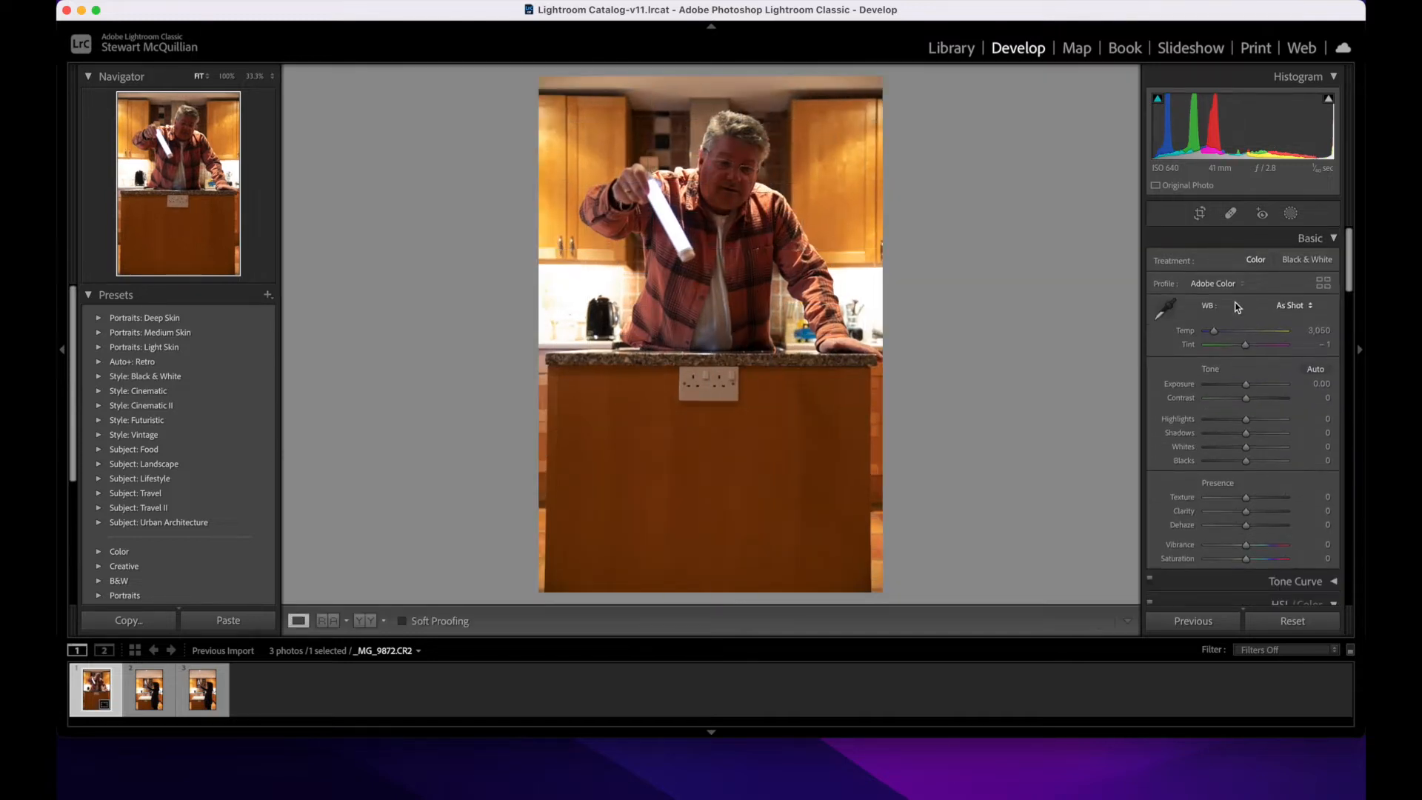
Step: Adjust _MG_9872.CR2 to a temperature of 2,635, Shadows +47, Contrast +5 and Clarity +2
{"action": "left_click_drag", "start_coordinate": [1215, 333], "coordinate": [1212, 335]}
{"action": "left_click_drag", "start_coordinate": [1246, 433], "coordinate": [1266, 439]}
{"action": "left_click_drag", "start_coordinate": [1246, 398], "coordinate": [1247, 399]}
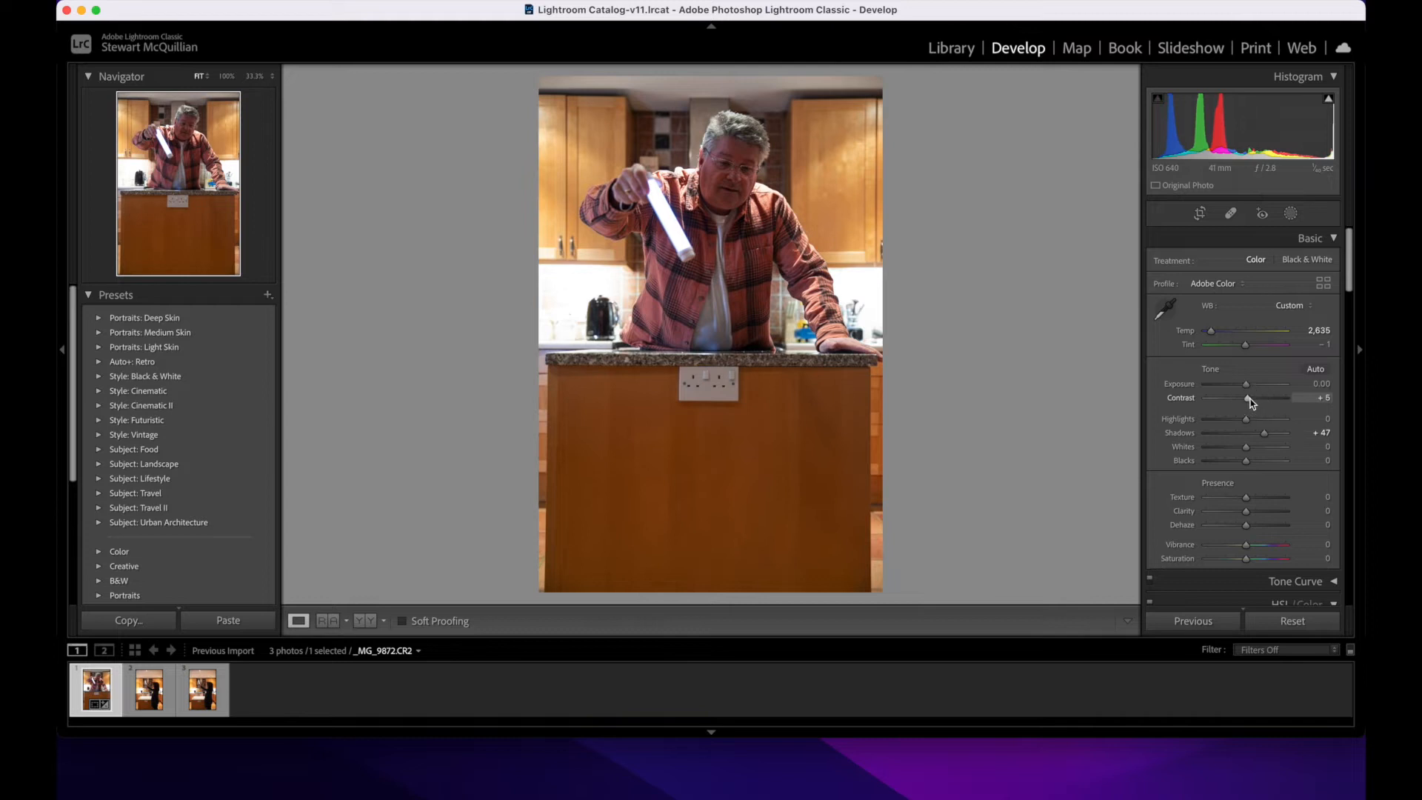
{"action": "left_click_drag", "start_coordinate": [1247, 511], "coordinate": [1247, 517]}
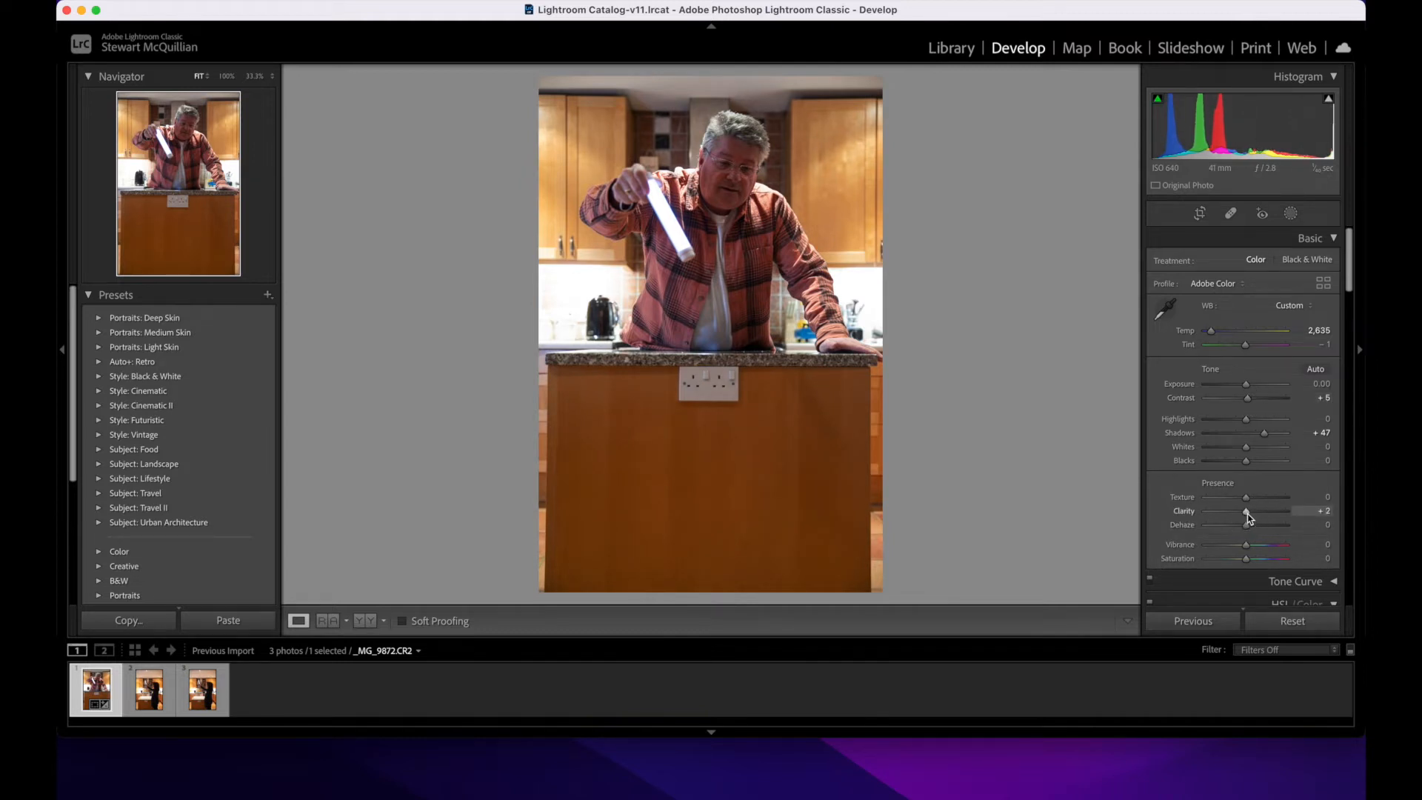
Step: Adjust _MG_9874.CR2 to Shadows +56, Contrast +5, a temperature of 2,820 and Clarity +6
{"action": "left_click", "coordinate": [205, 697]}
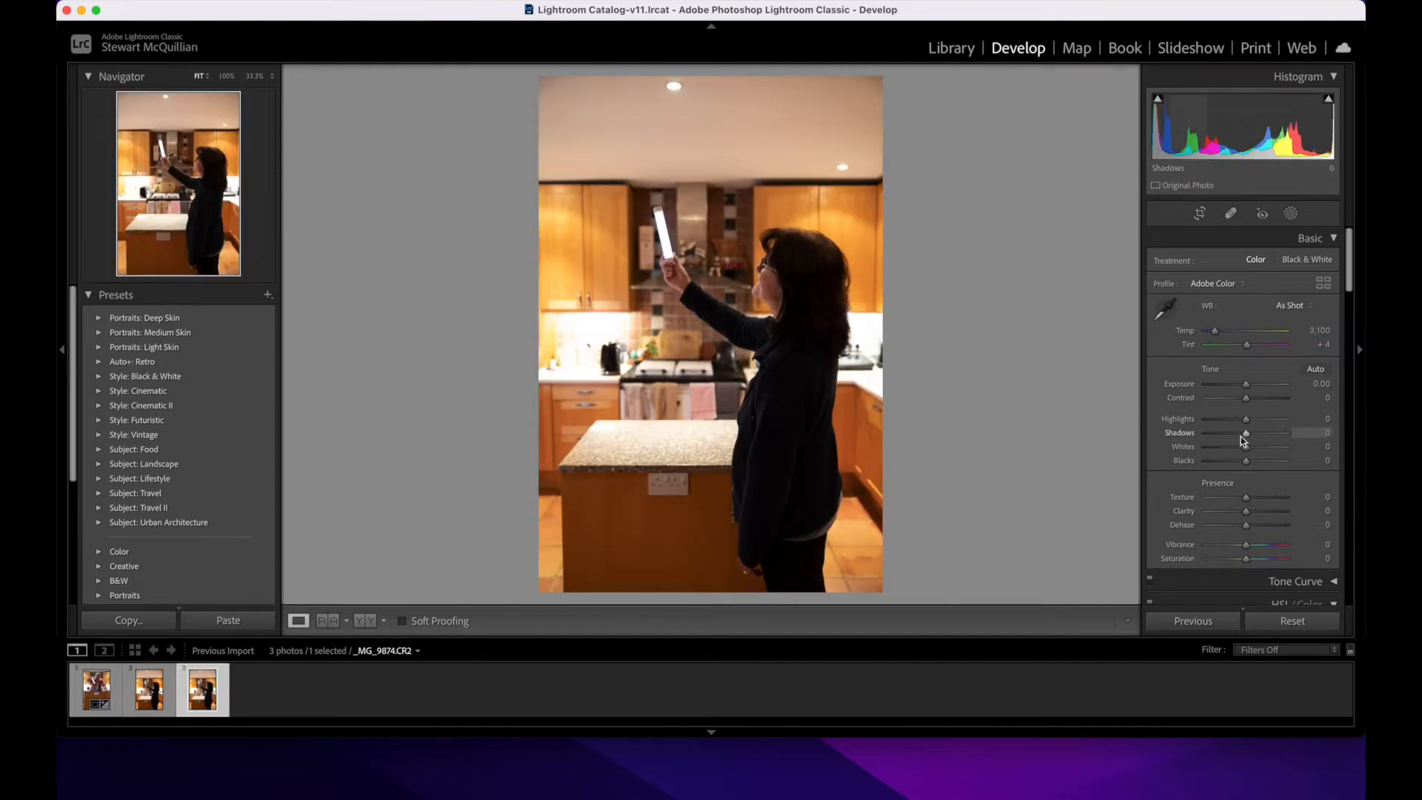
{"action": "left_click", "coordinate": [1271, 434]}
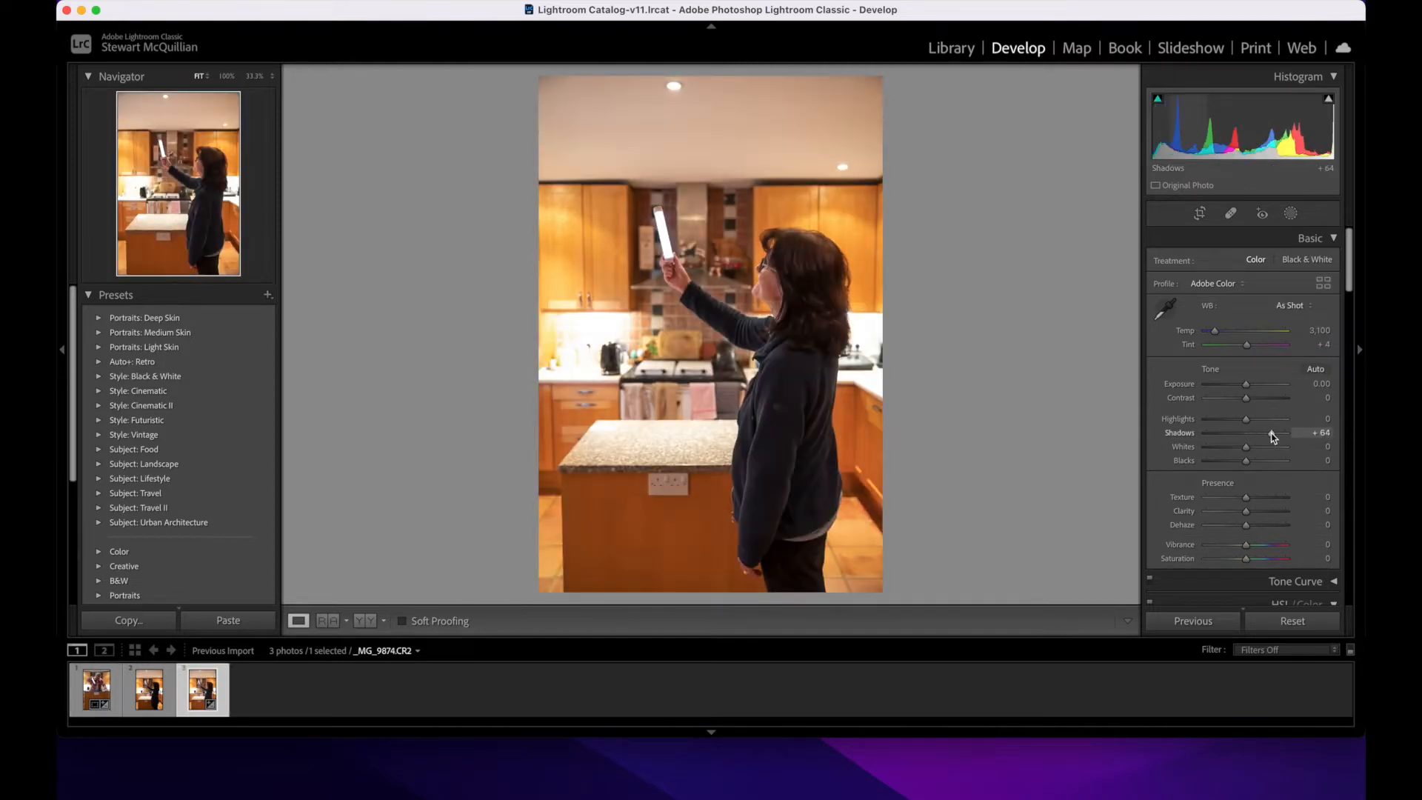
{"action": "left_click_drag", "start_coordinate": [1268, 436], "coordinate": [1250, 404]}
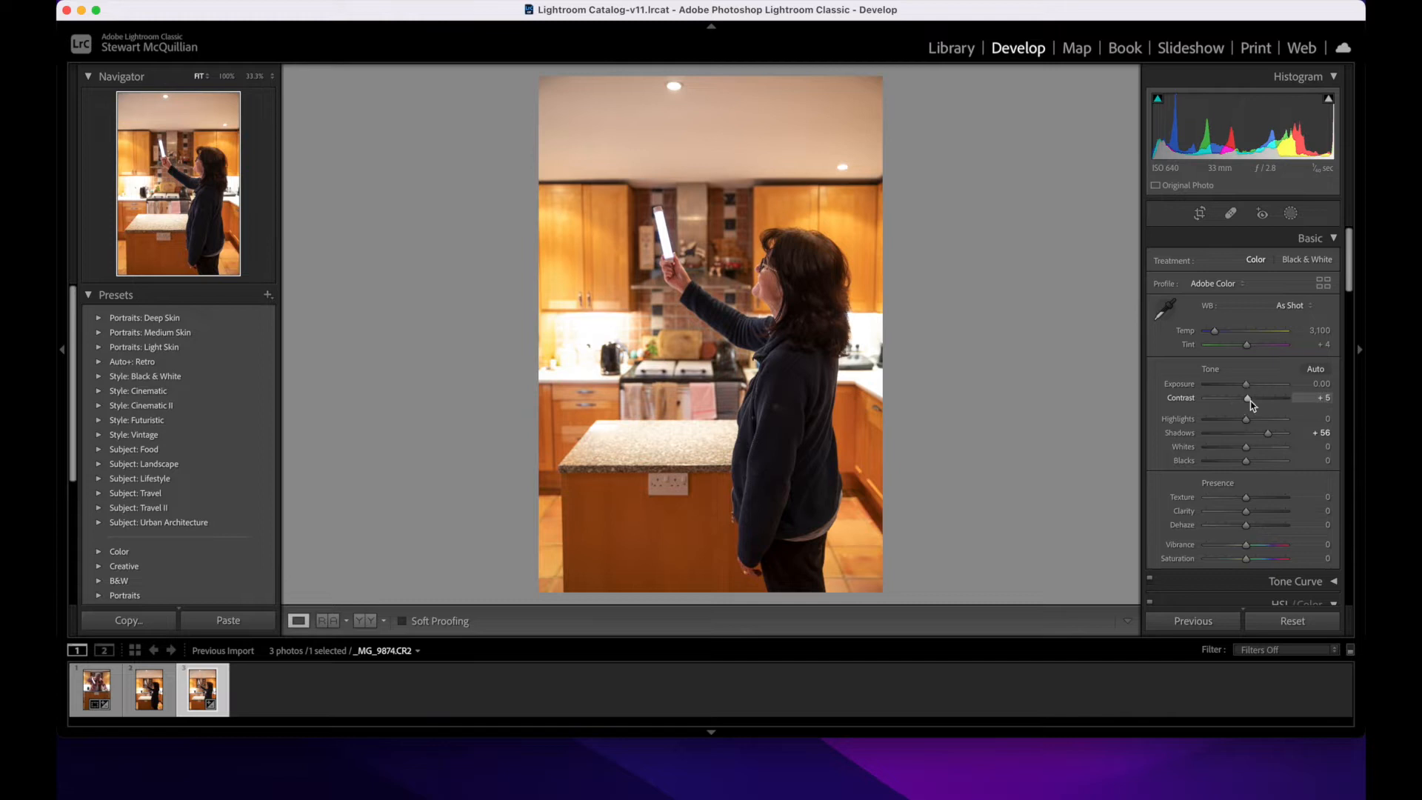
{"action": "left_click", "coordinate": [1215, 334]}
{"action": "left_click_drag", "start_coordinate": [1216, 333], "coordinate": [1214, 336]}
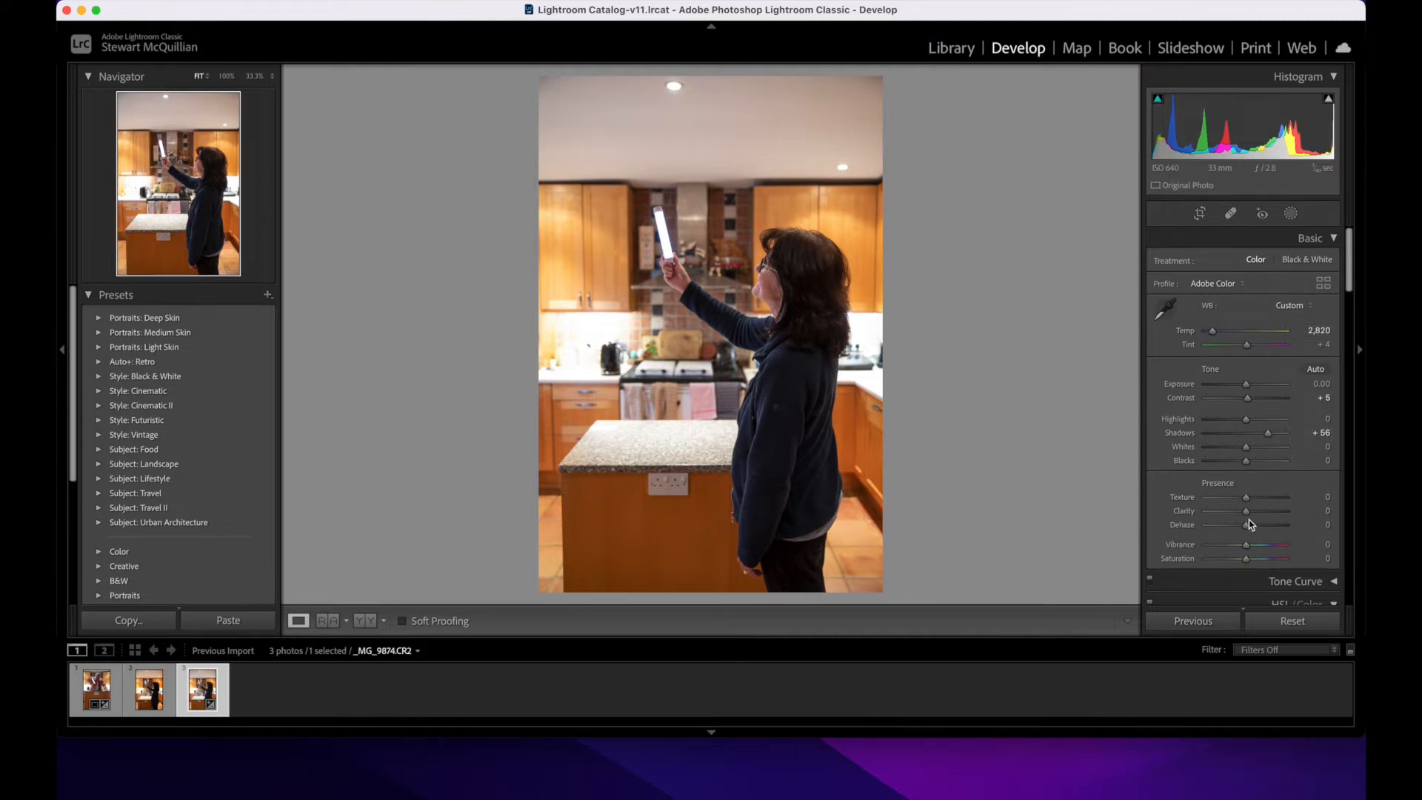
{"action": "left_click_drag", "start_coordinate": [1251, 514], "coordinate": [1251, 514]}
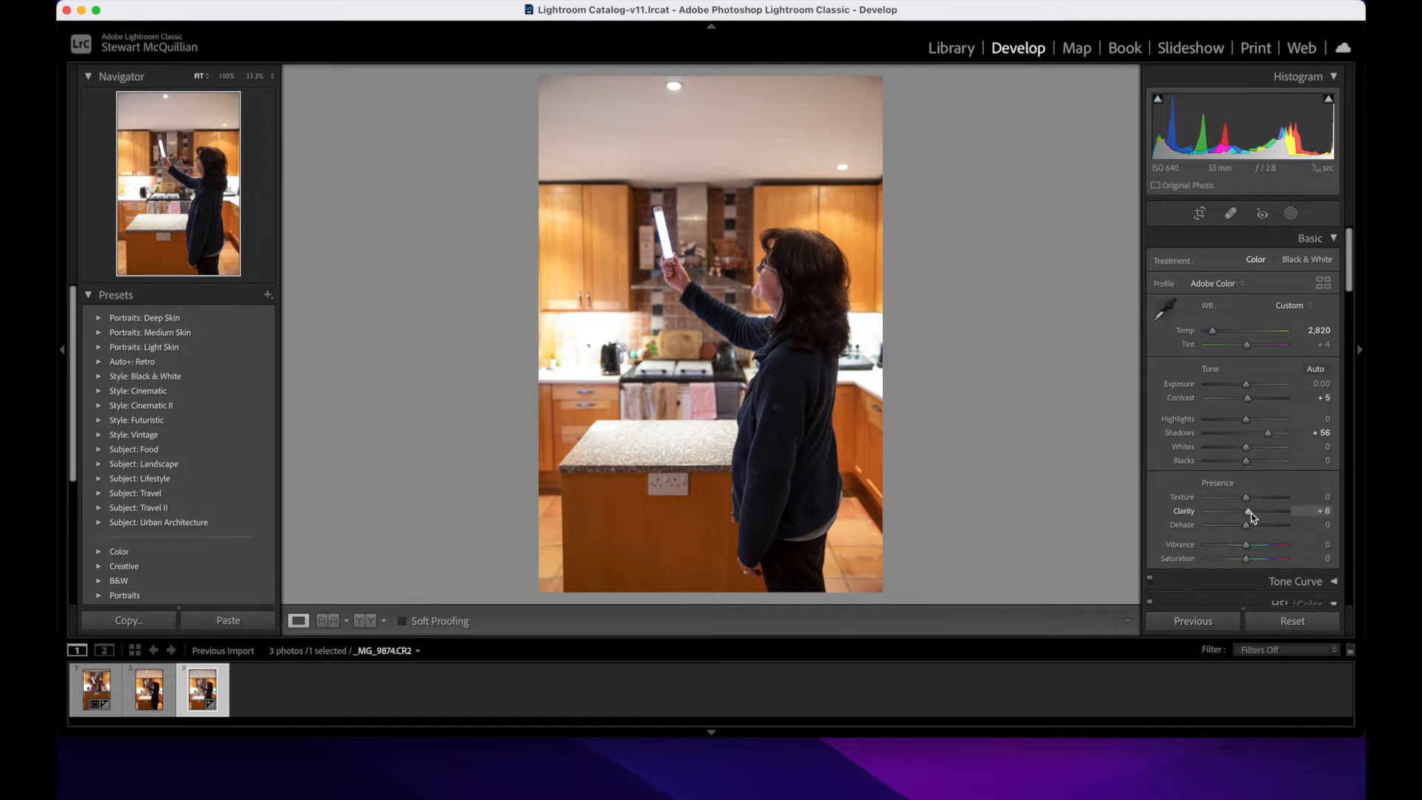
Step: Open _MG_9872.CR2 and _MG_9874.CR2 together as layers of one document in Photoshop
{"action": "left_click", "coordinate": [92, 696]}
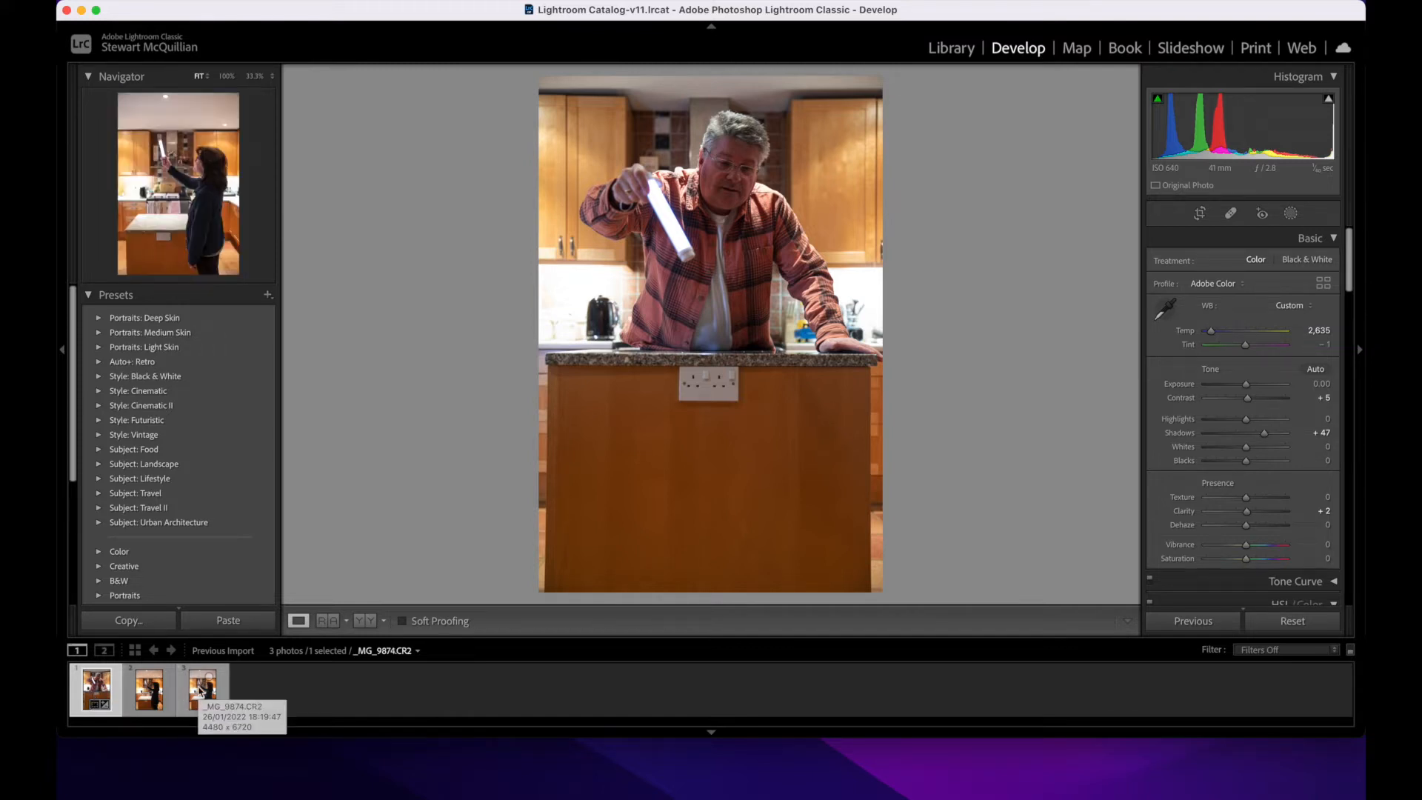
{"action": "left_click", "coordinate": [200, 691], "text": "super"}
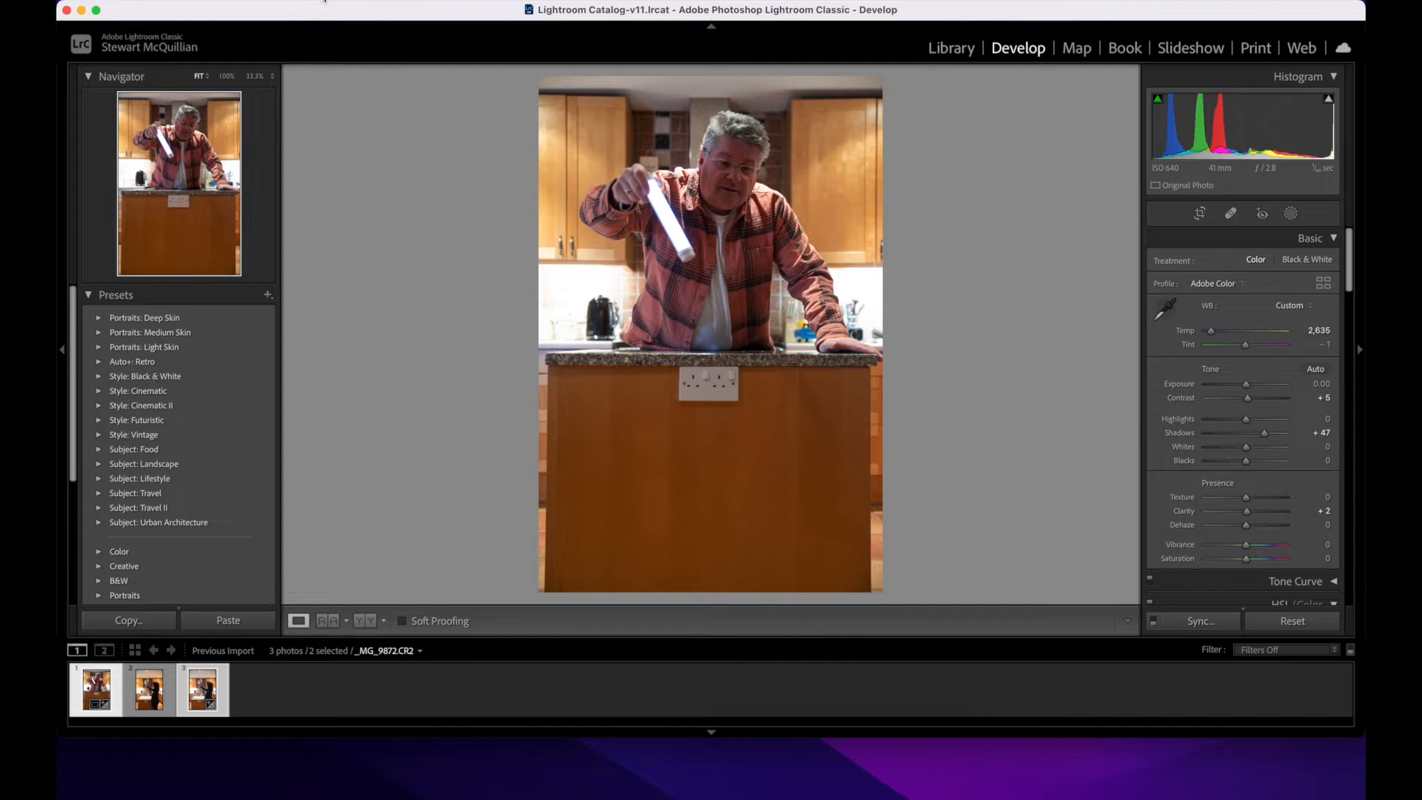
{"action": "left_click", "coordinate": [323, 2]}
{"action": "mouse_move", "coordinate": [357, 77]}
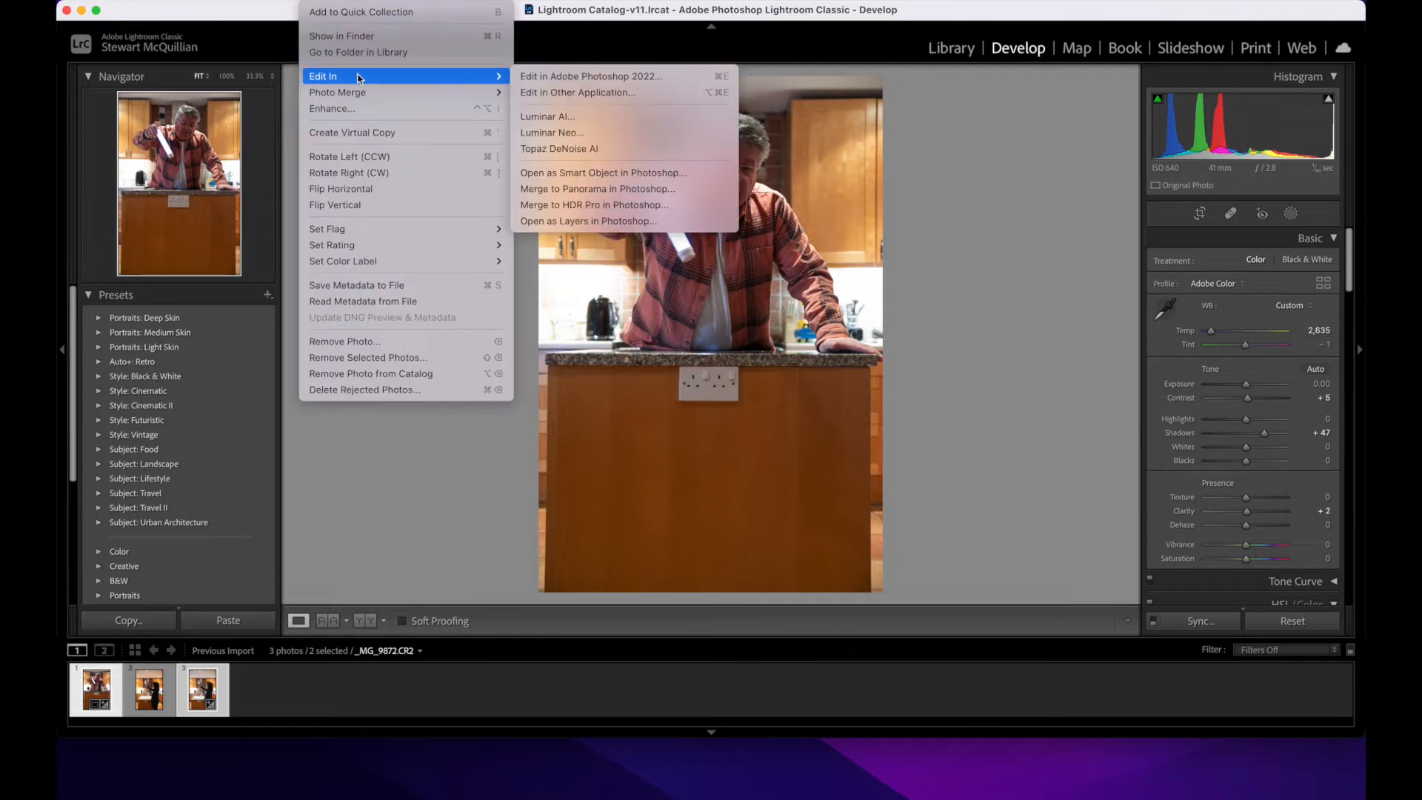
{"action": "left_click", "coordinate": [605, 222]}
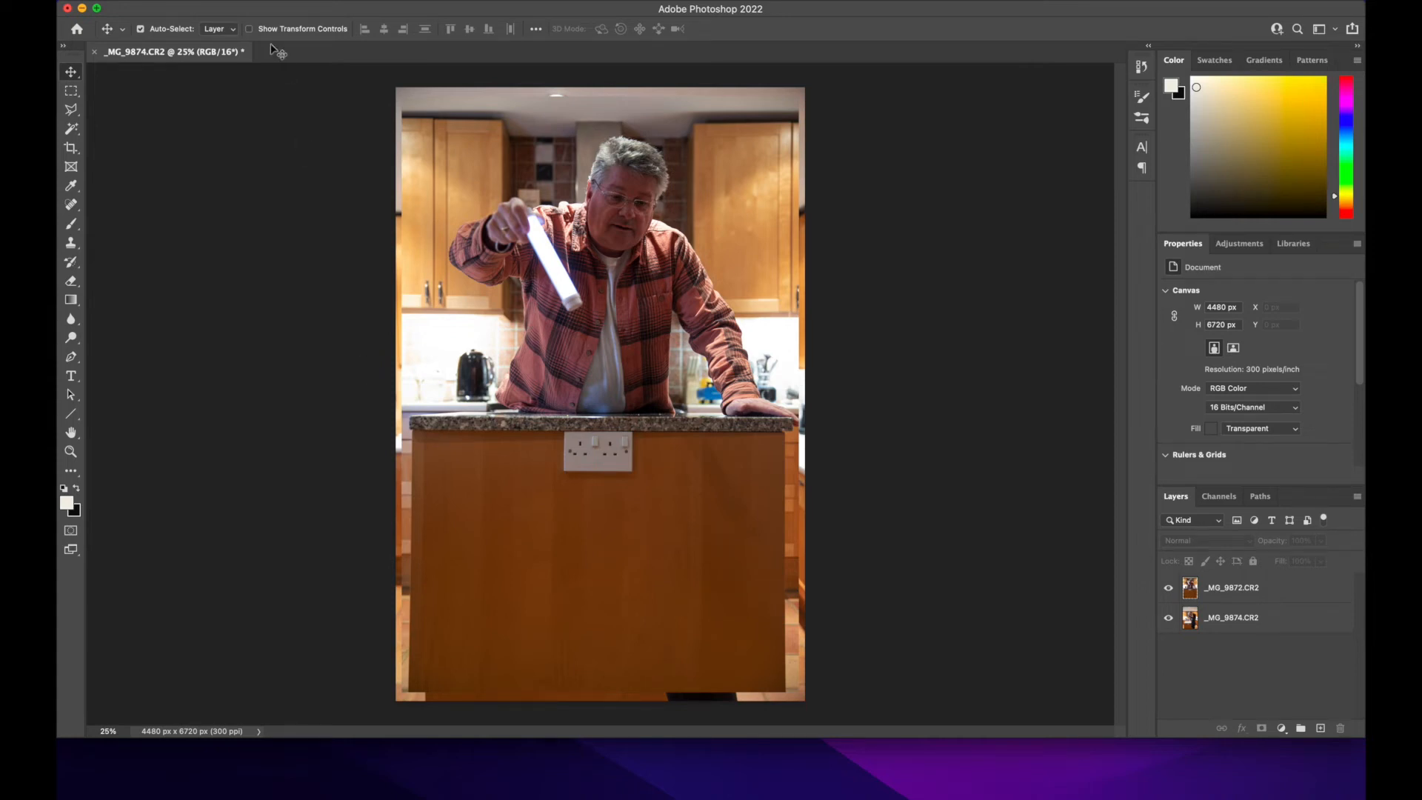
{"action": "left_click", "coordinate": [178, 2]}
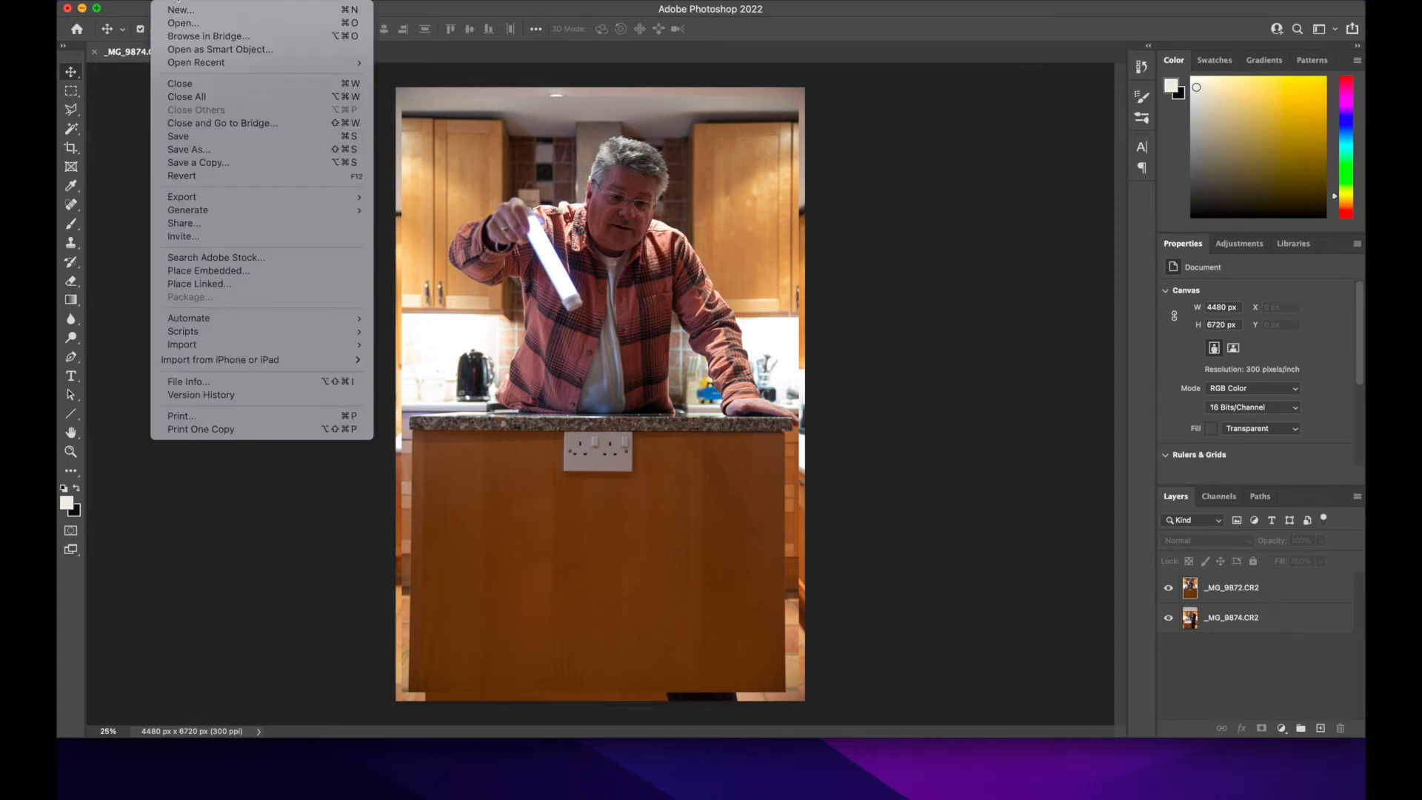
{"action": "left_click", "coordinate": [179, 32]}
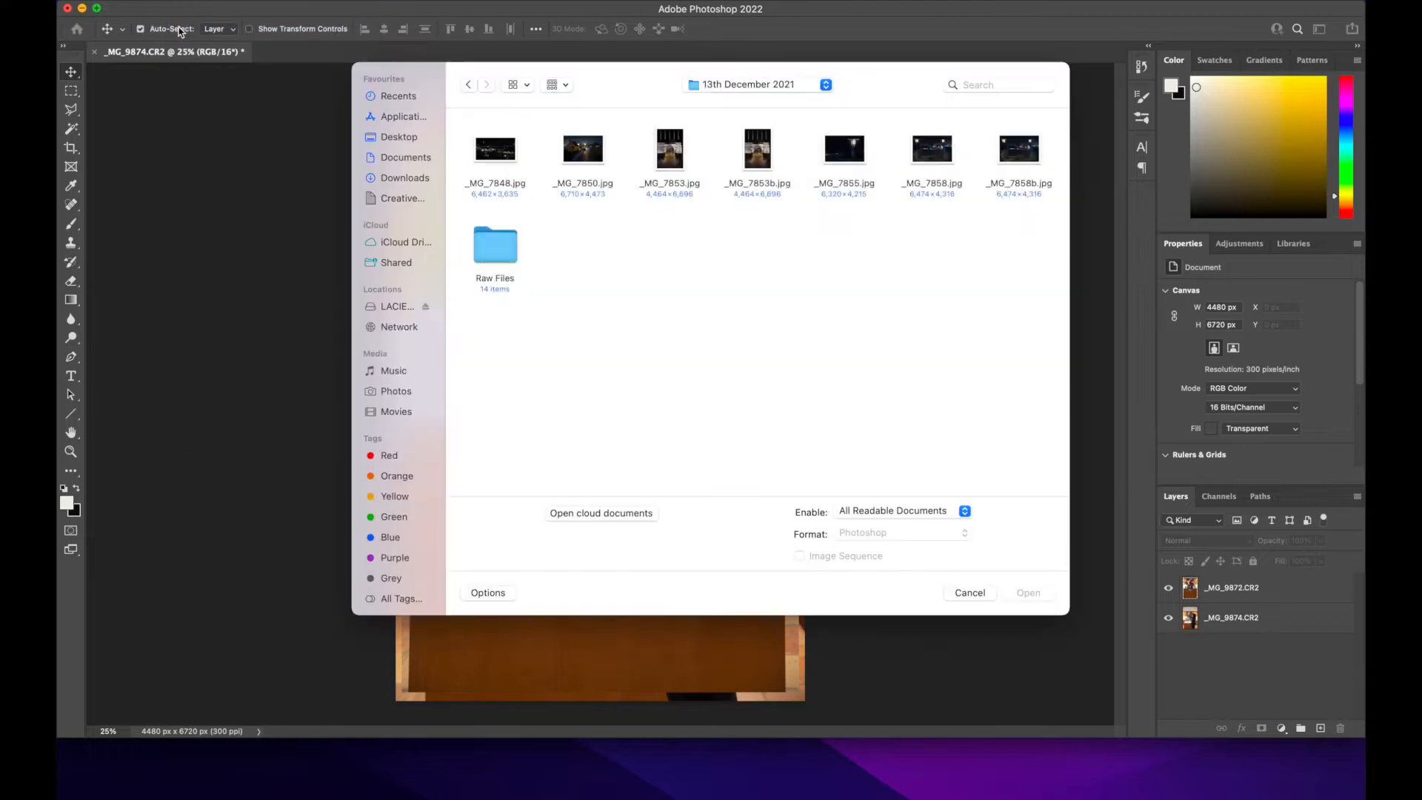
{"action": "left_click", "coordinate": [826, 85]}
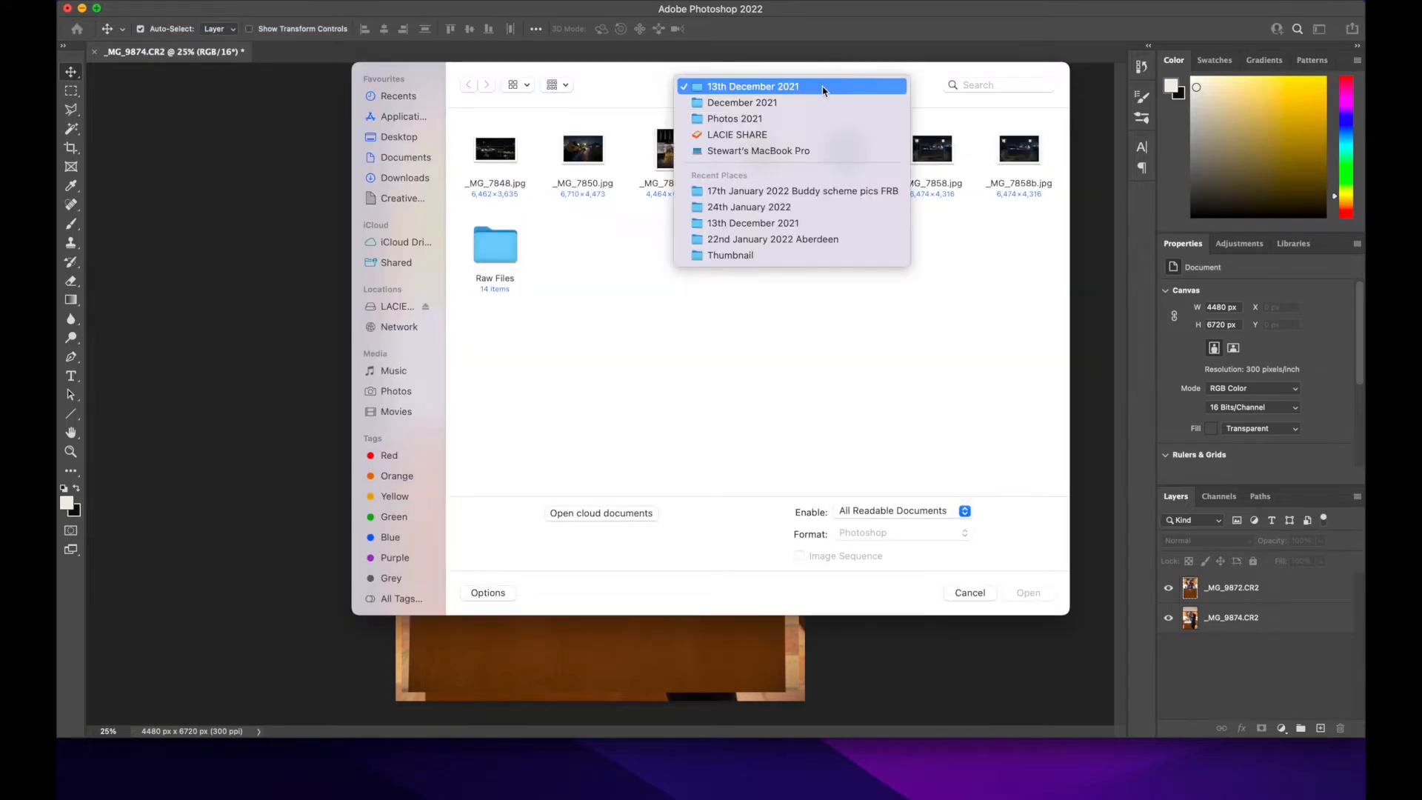
{"action": "left_click", "coordinate": [770, 191]}
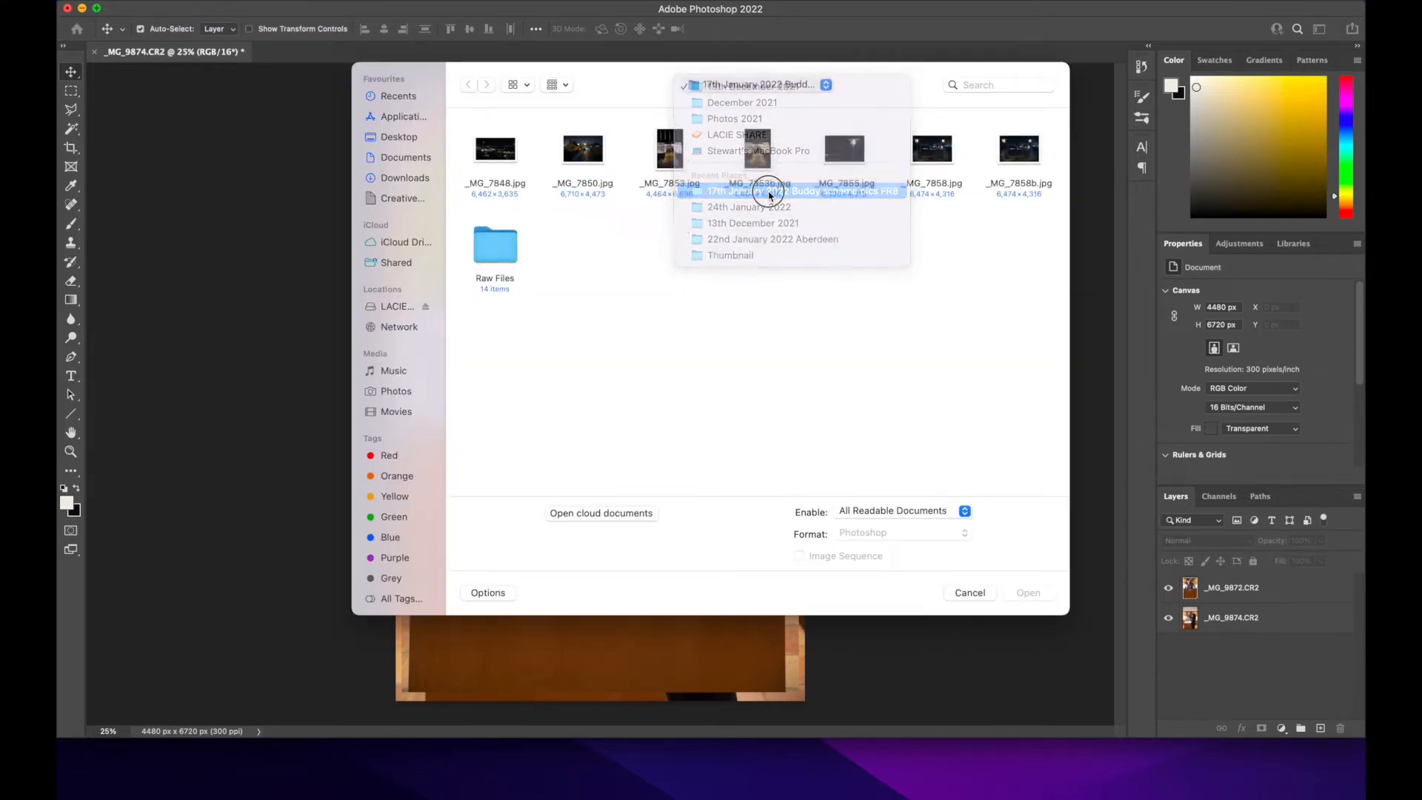
{"action": "left_click", "coordinate": [971, 594]}
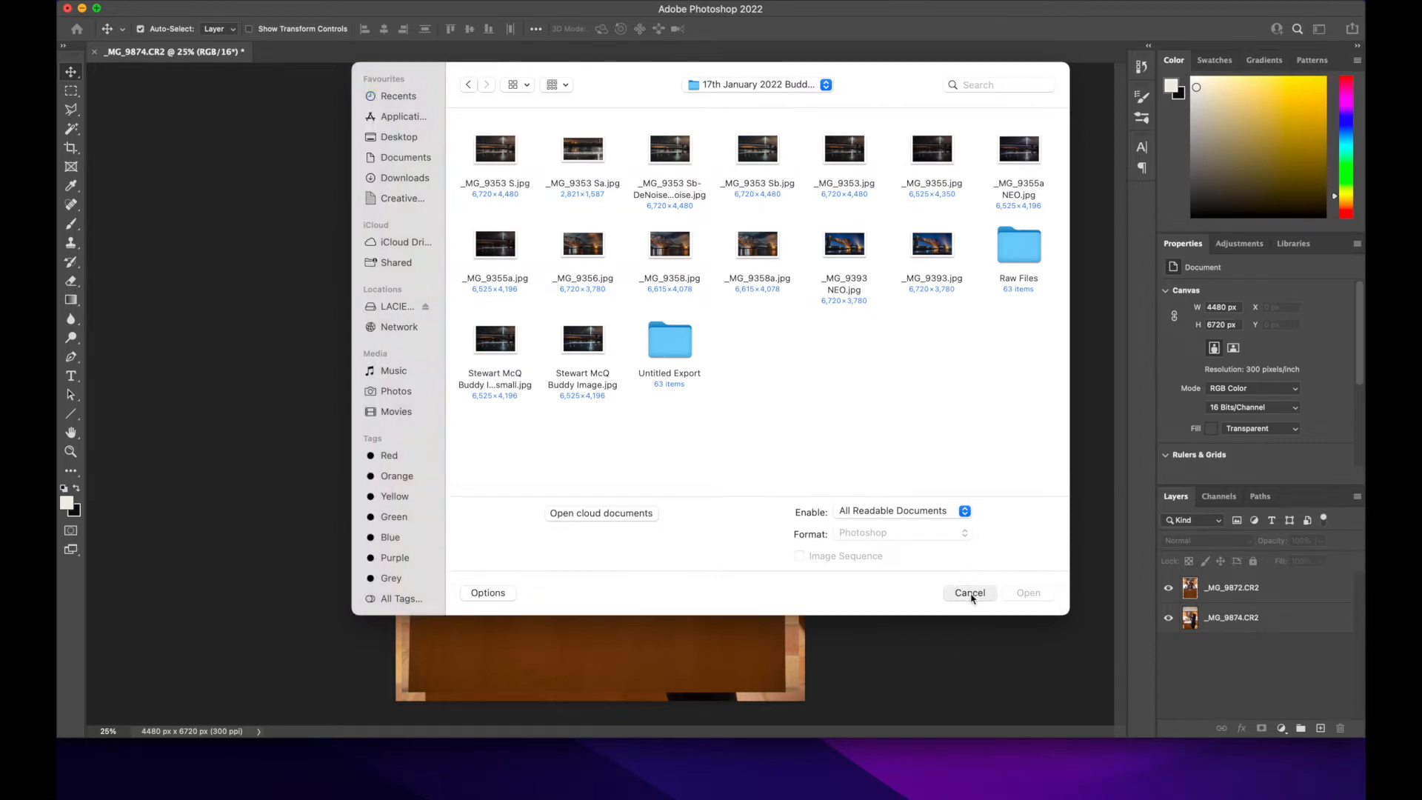
Step: Open IMG_0821.PNG from the 26th January 2022 folder, under Photos 2022 and January 2022 on the LACIE SHARE drive
{"action": "left_click", "coordinate": [172, 1]}
{"action": "mouse_move", "coordinate": [208, 197]}
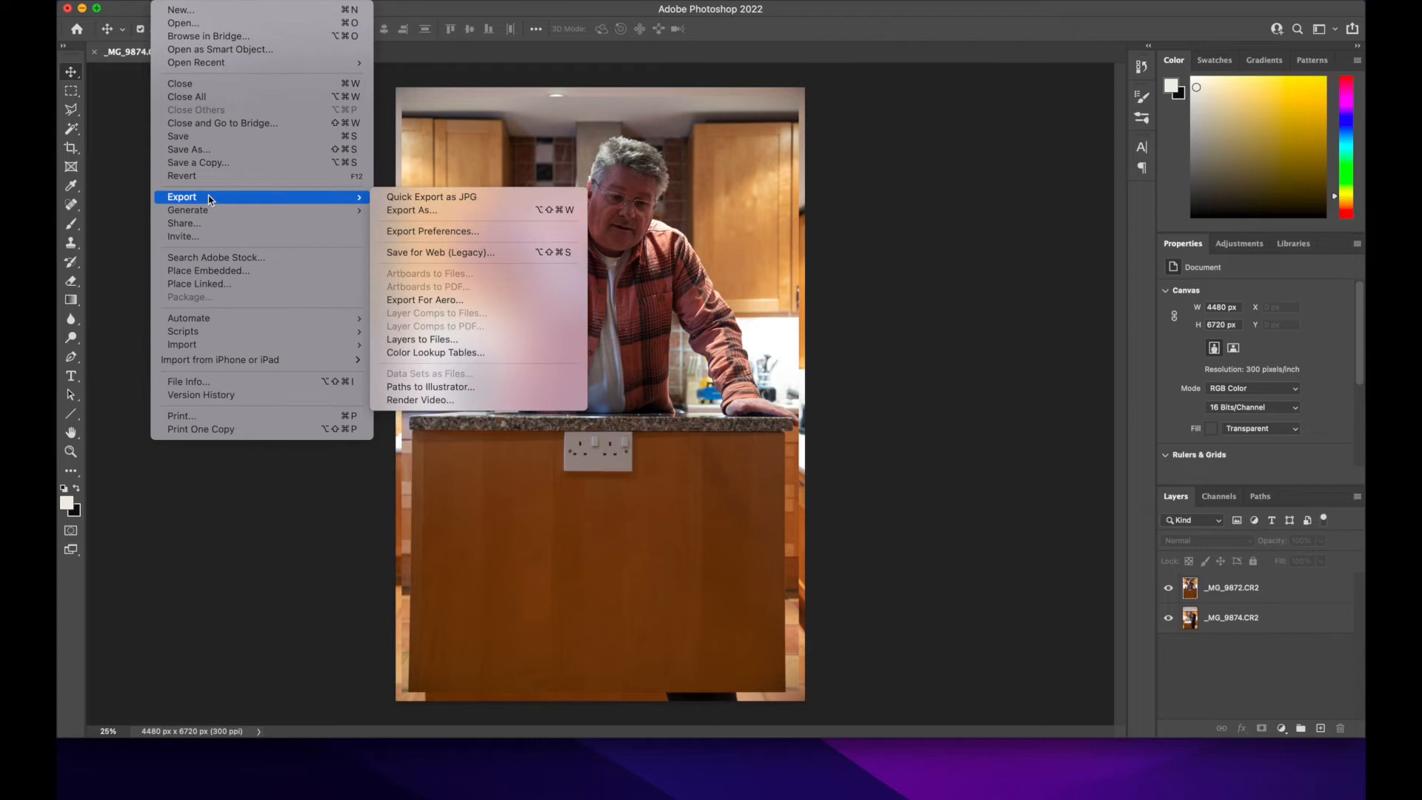
{"action": "left_click", "coordinate": [205, 24]}
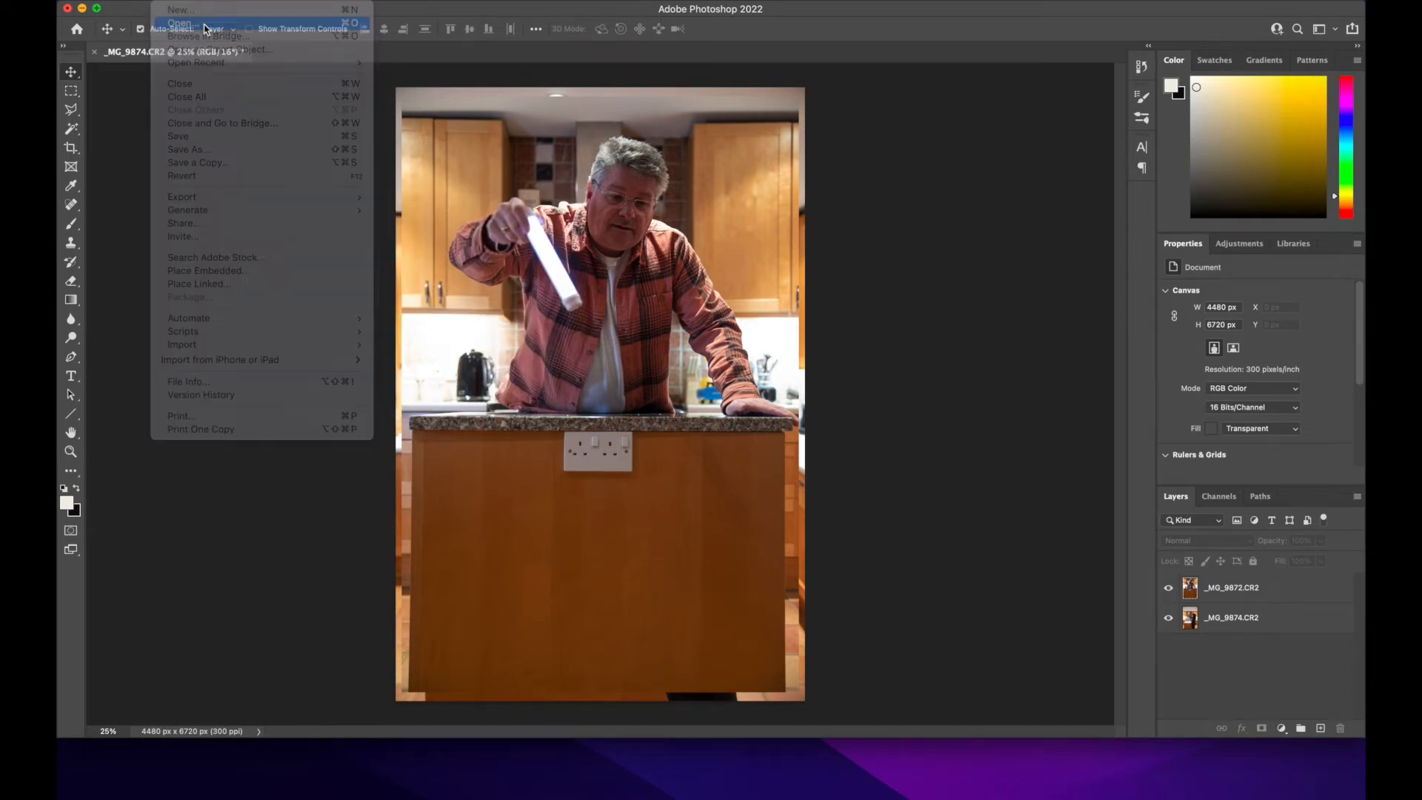
{"action": "left_click", "coordinate": [400, 307]}
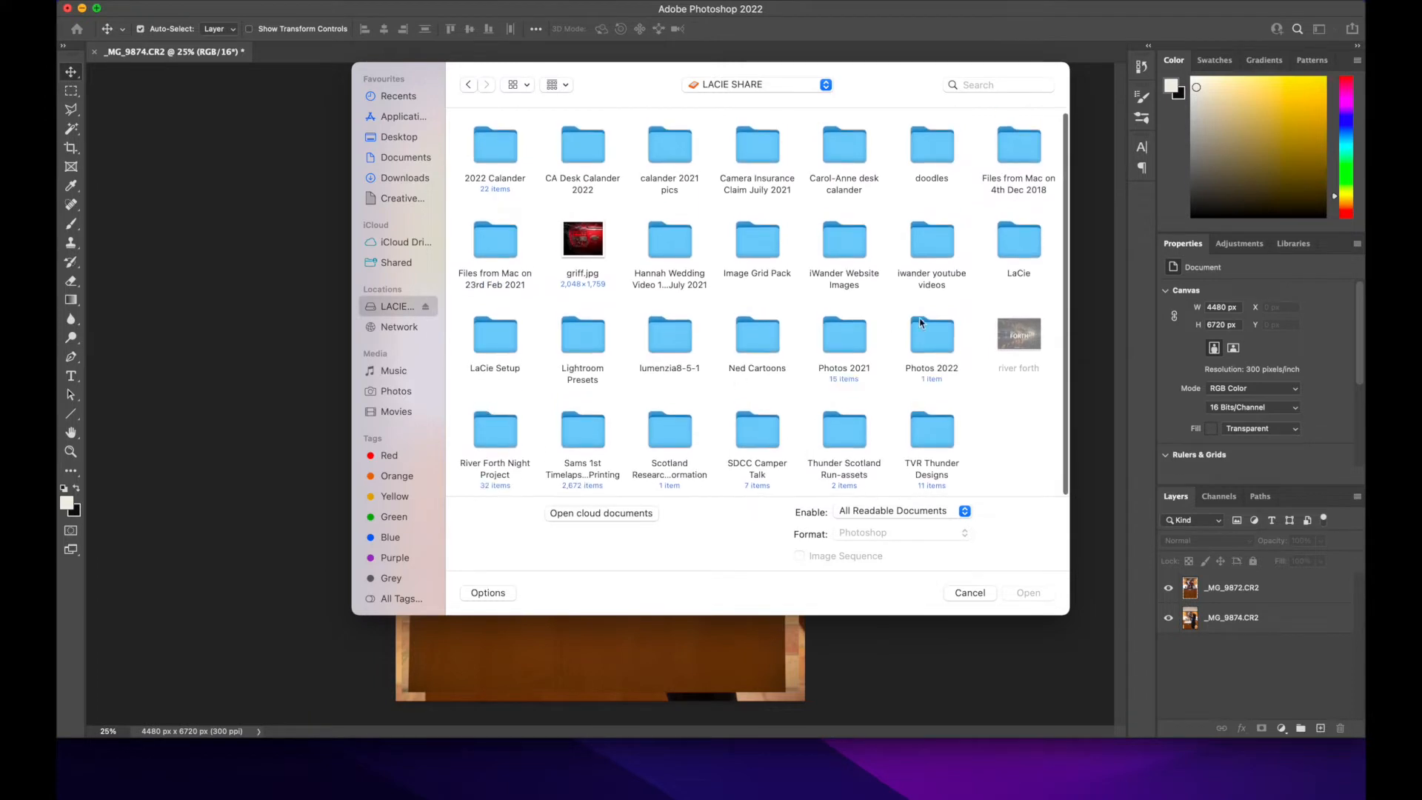
{"action": "double_click", "coordinate": [922, 326]}
{"action": "double_click", "coordinate": [489, 152]}
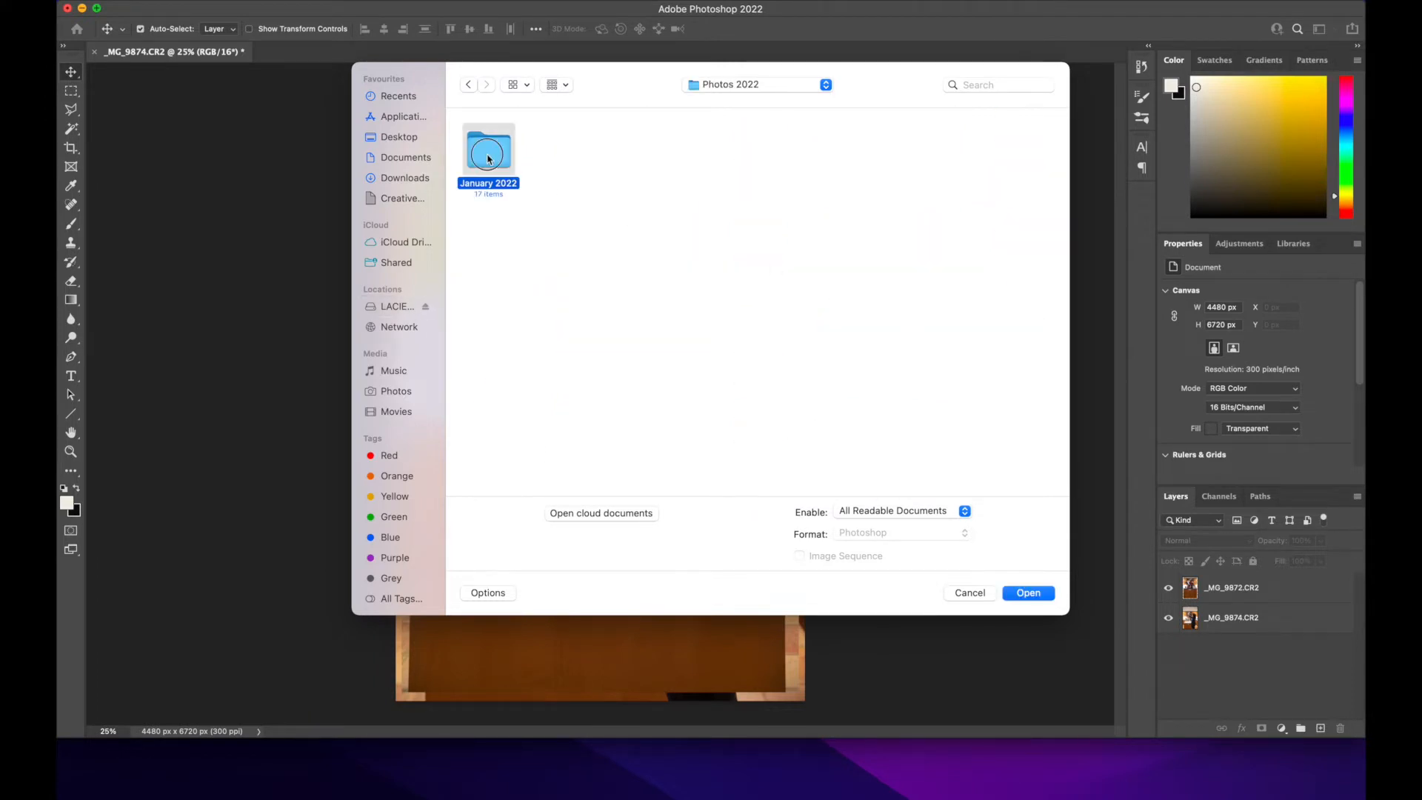
{"action": "double_click", "coordinate": [656, 352]}
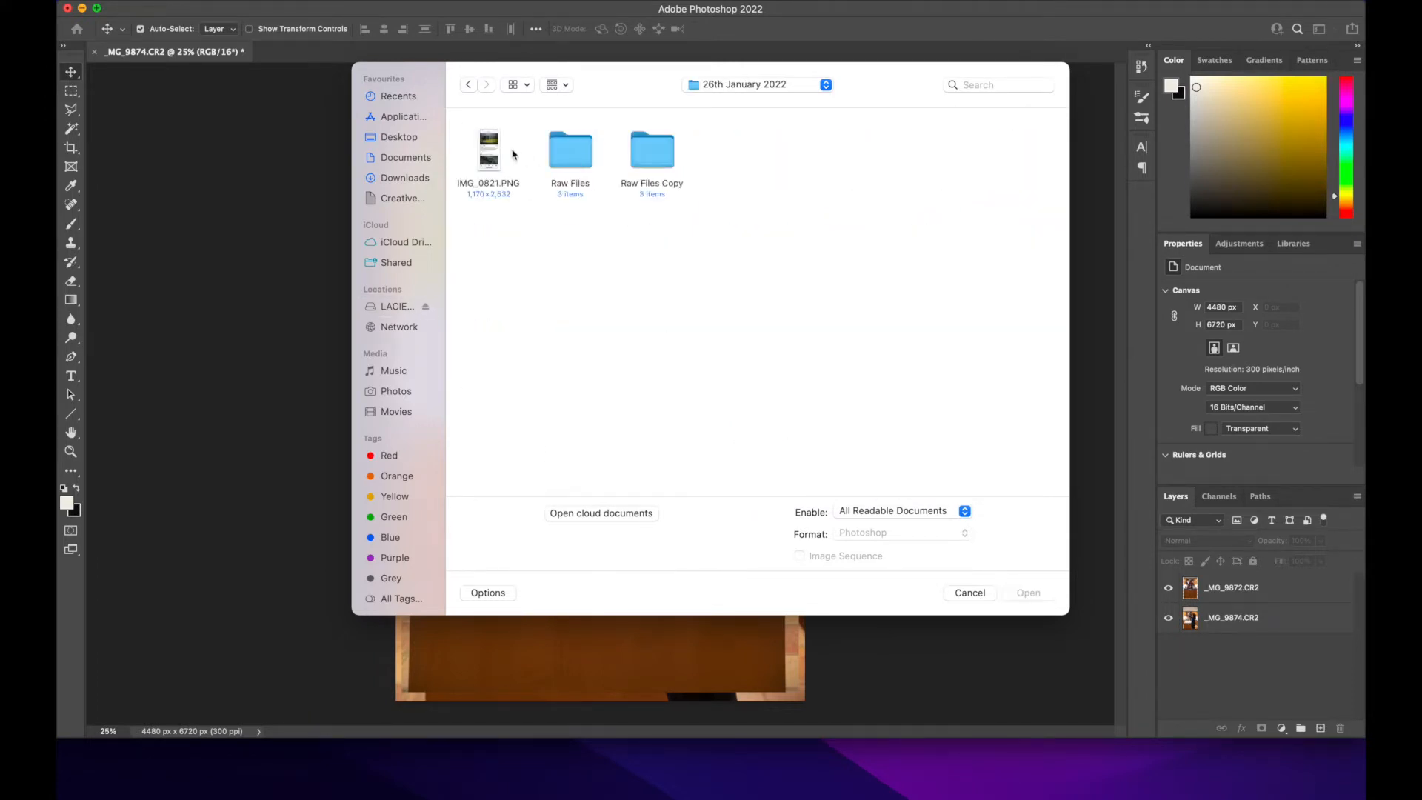
{"action": "left_click", "coordinate": [491, 161]}
{"action": "left_click", "coordinate": [1029, 594]}
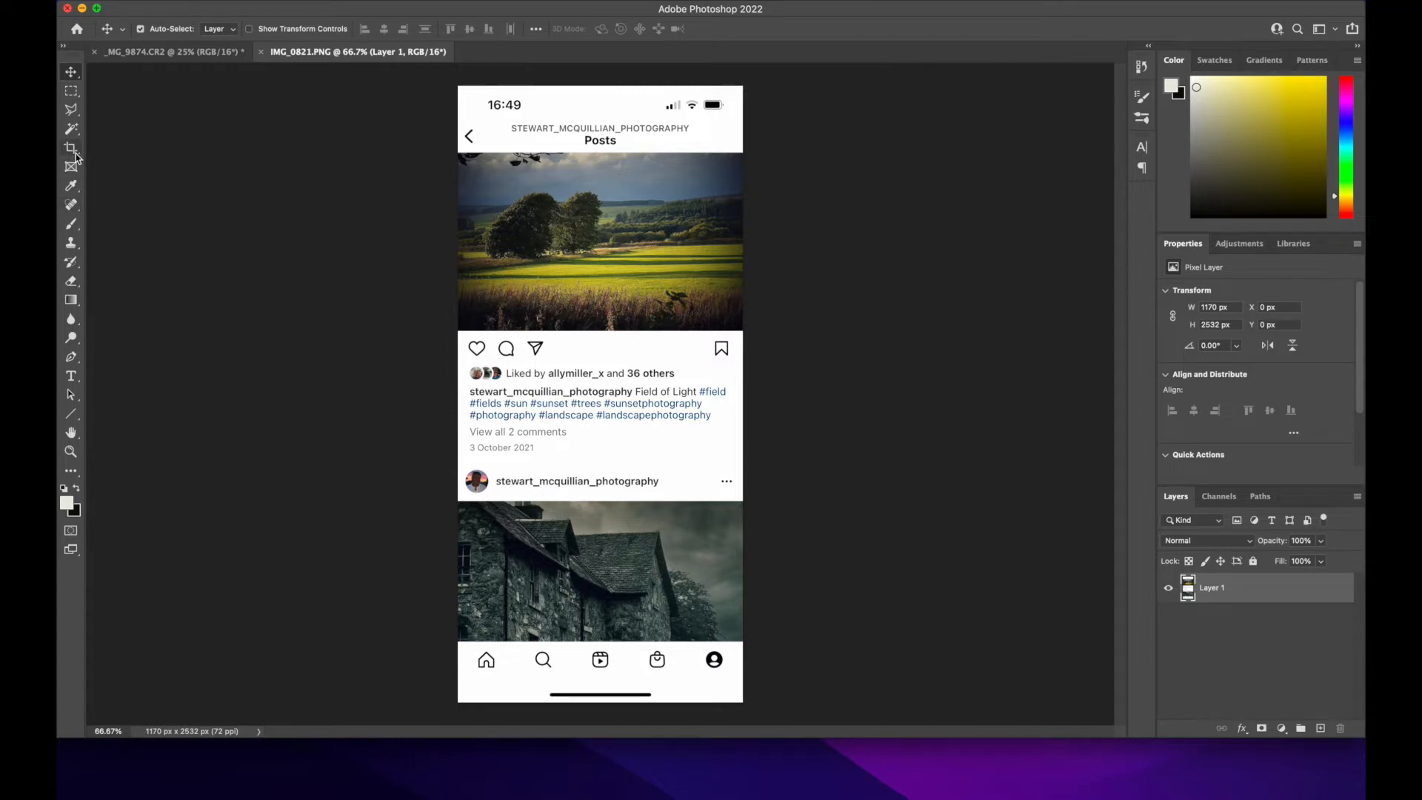
Step: Make a rectangular marquee selection with a 1 px feather around the field photo in the upper Instagram post
{"action": "left_click", "coordinate": [74, 94]}
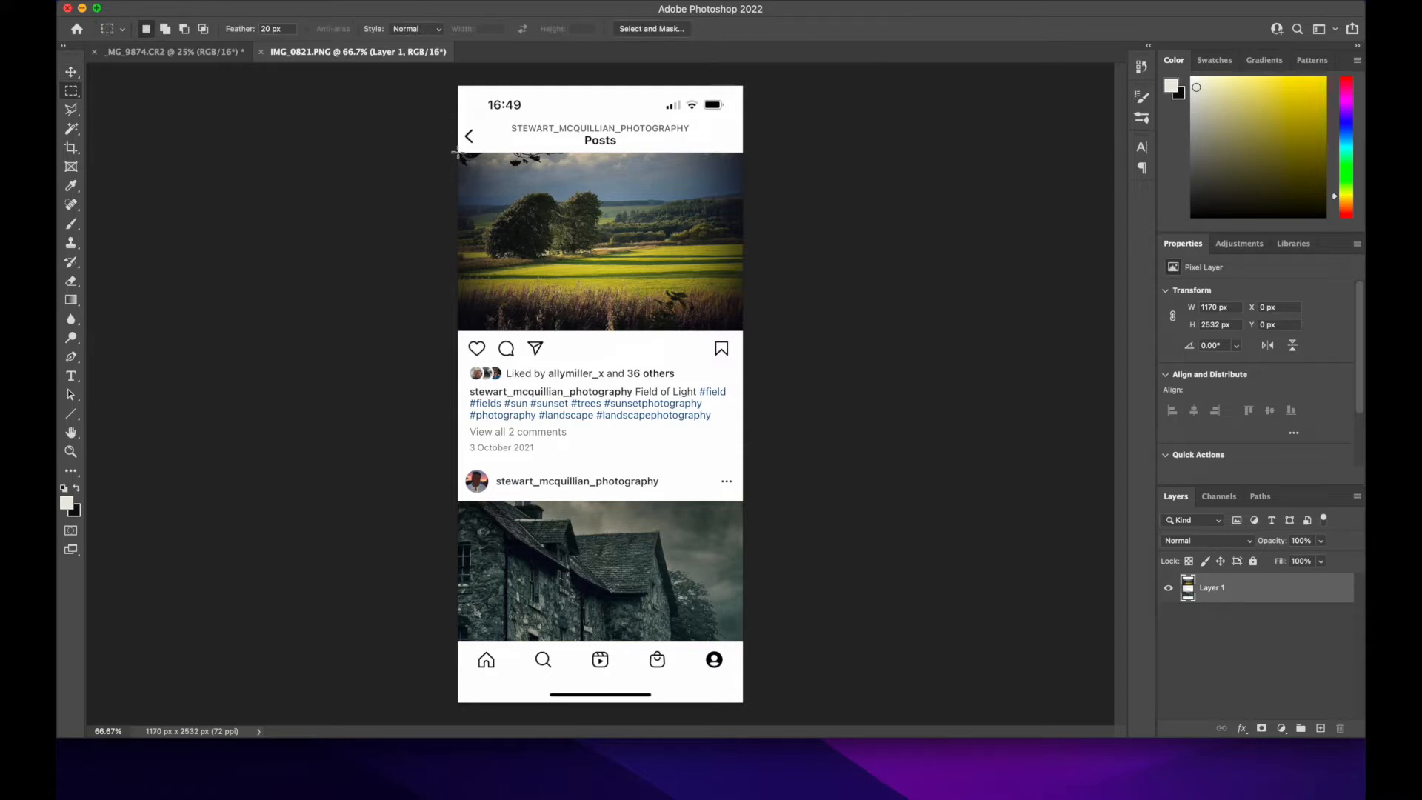
{"action": "left_click_drag", "start_coordinate": [456, 154], "coordinate": [463, 167]}
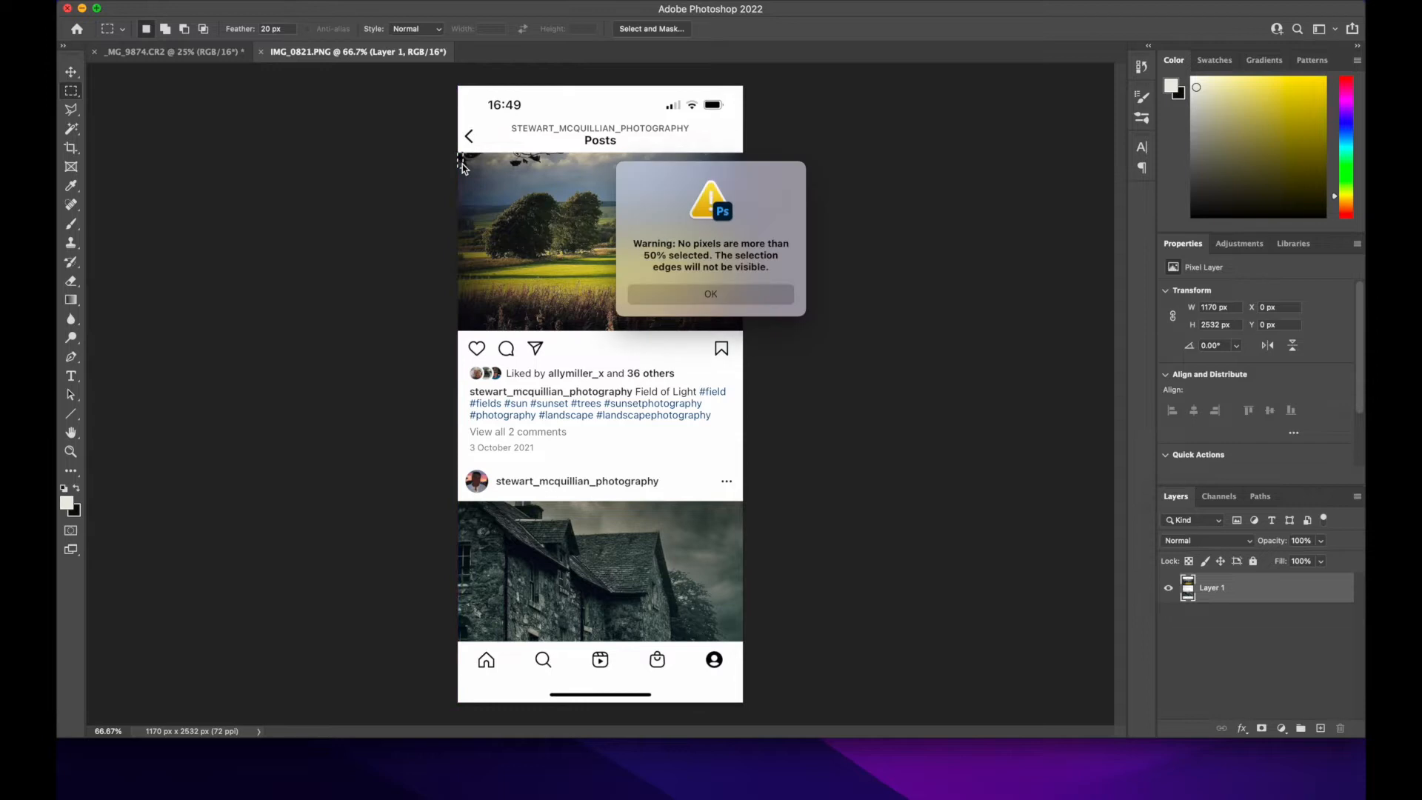
{"action": "left_click", "coordinate": [679, 296]}
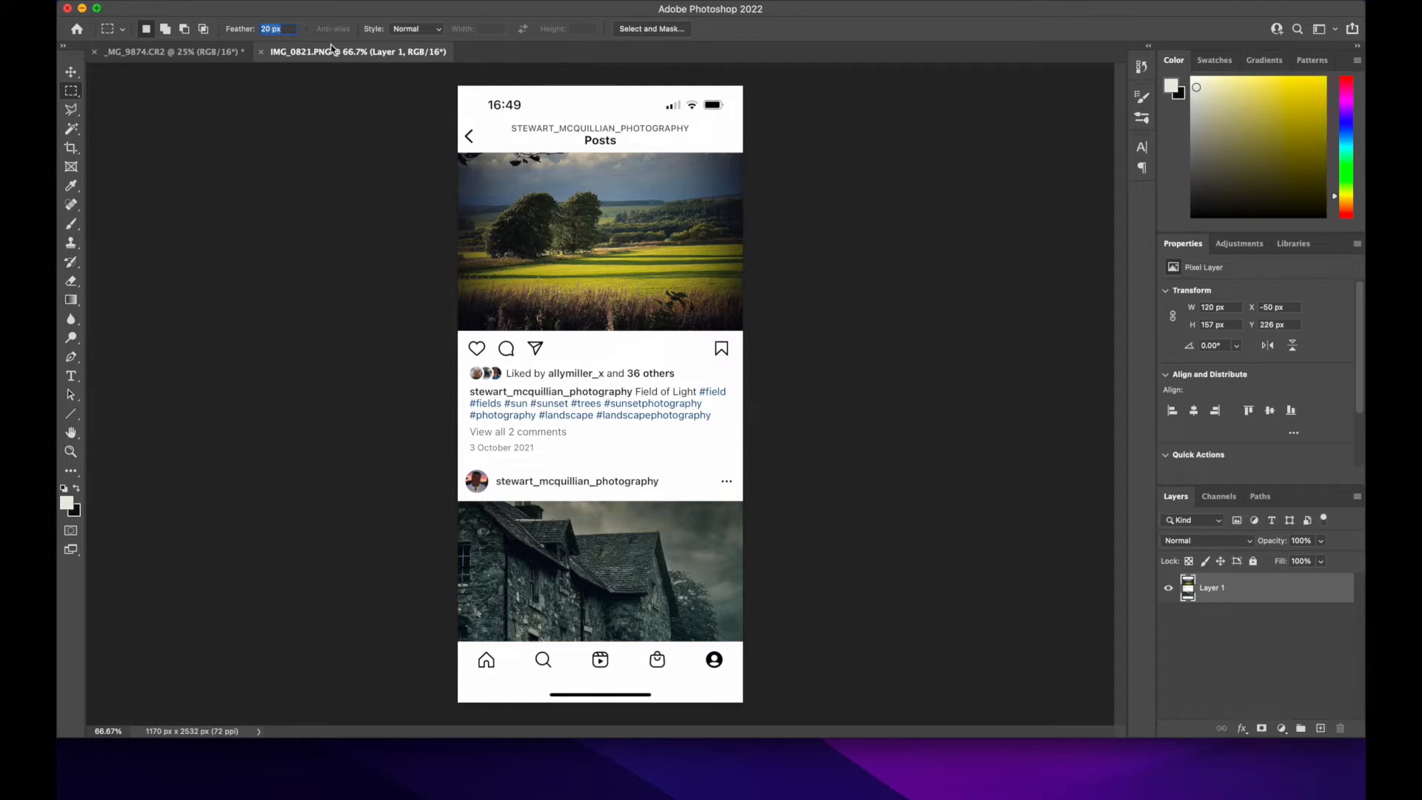
{"action": "type", "text": "1"}
{"action": "left_click_drag", "start_coordinate": [458, 153], "coordinate": [746, 326]}
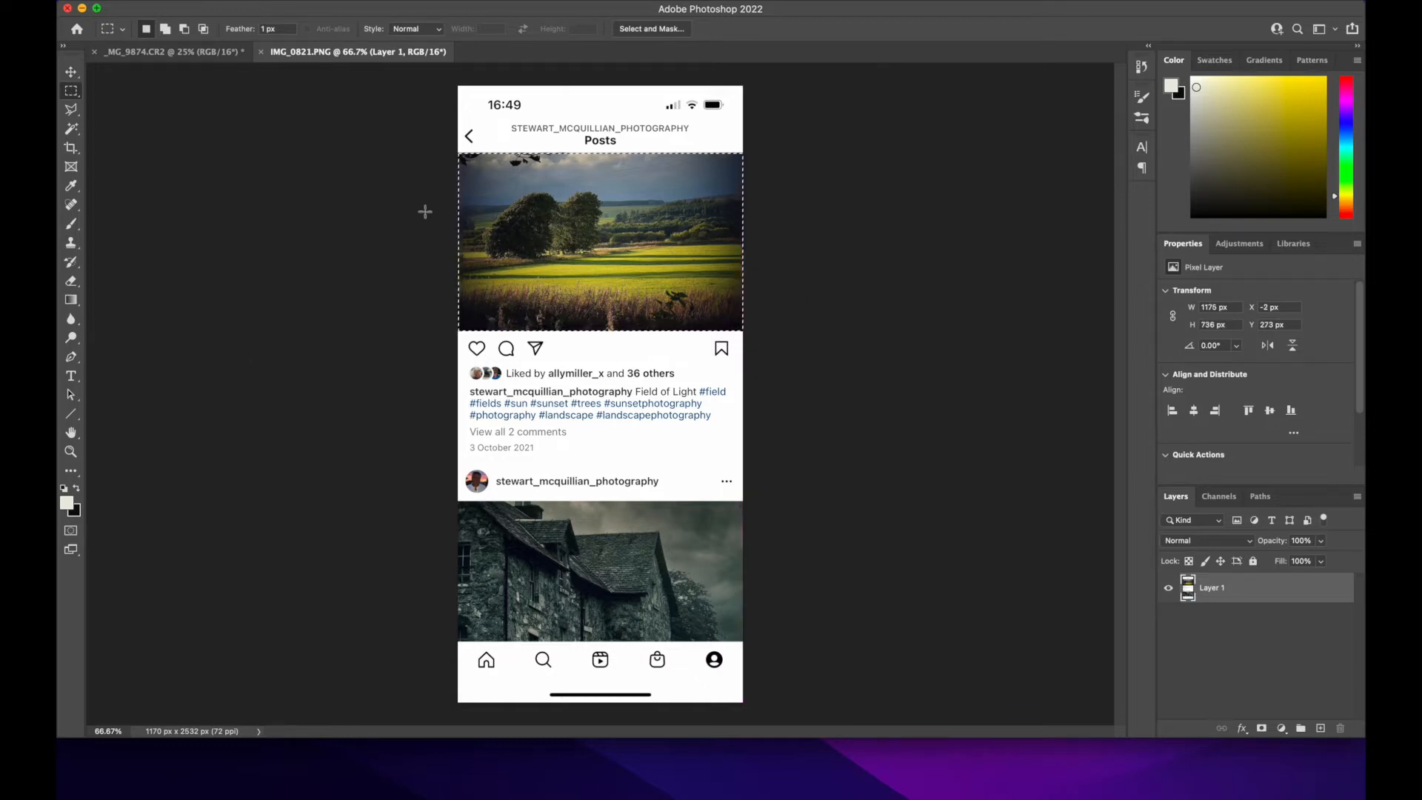
Step: Paint the selected field photo completely black with the Brush and clear the selection
{"action": "key", "text": "b"}
{"action": "key", "text": "x"}
{"action": "left_click_drag", "start_coordinate": [509, 202], "coordinate": [537, 217]}
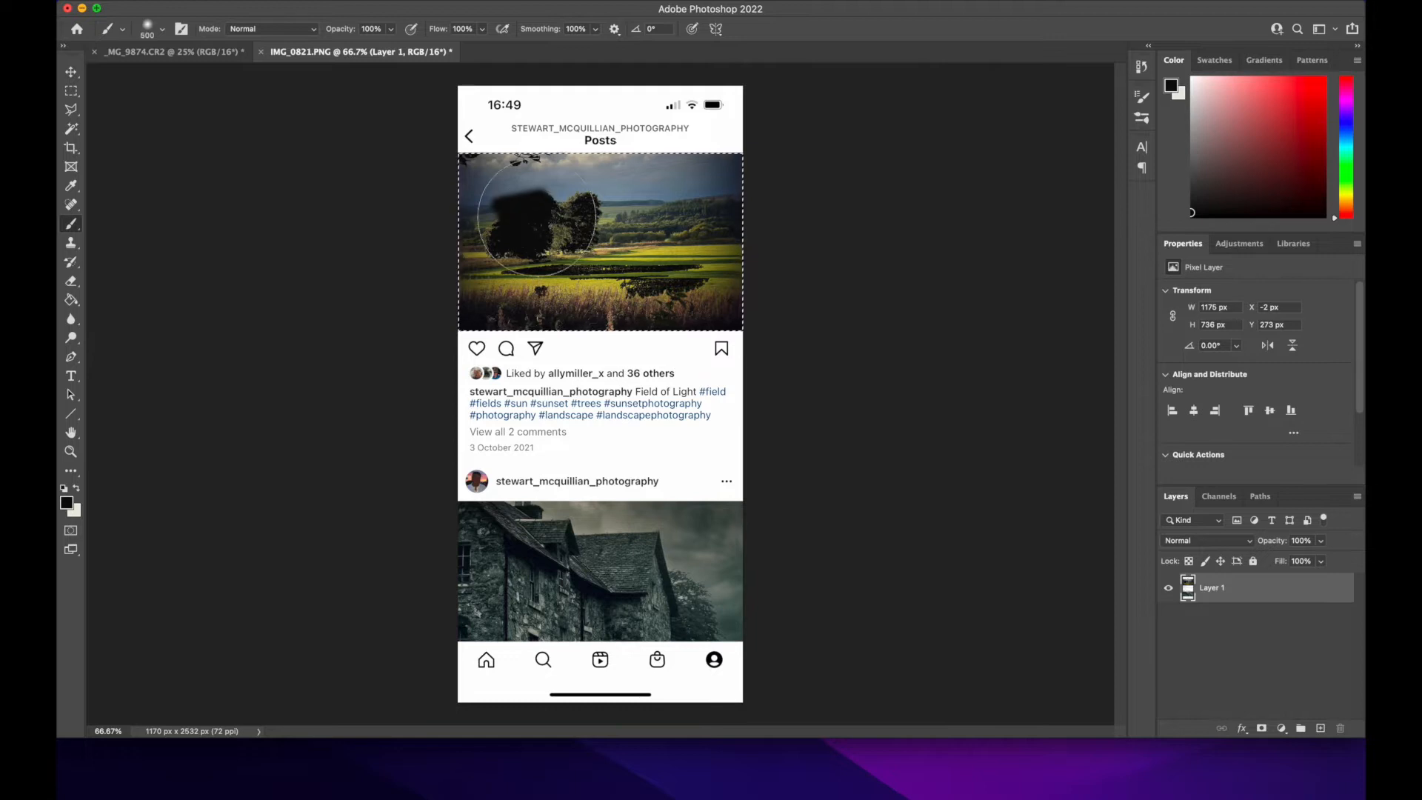
{"action": "mouse_move", "coordinate": [537, 217]}
{"action": "left_mouse_down"}
{"action": "mouse_move", "coordinate": [419, 213]}
{"action": "mouse_move", "coordinate": [552, 158]}
{"action": "mouse_move", "coordinate": [852, 165]}
{"action": "mouse_move", "coordinate": [713, 207]}
{"action": "mouse_move", "coordinate": [565, 314]}
{"action": "mouse_move", "coordinate": [489, 318]}
{"action": "left_mouse_up"}
{"action": "left_click_drag", "start_coordinate": [625, 288], "coordinate": [711, 279]}
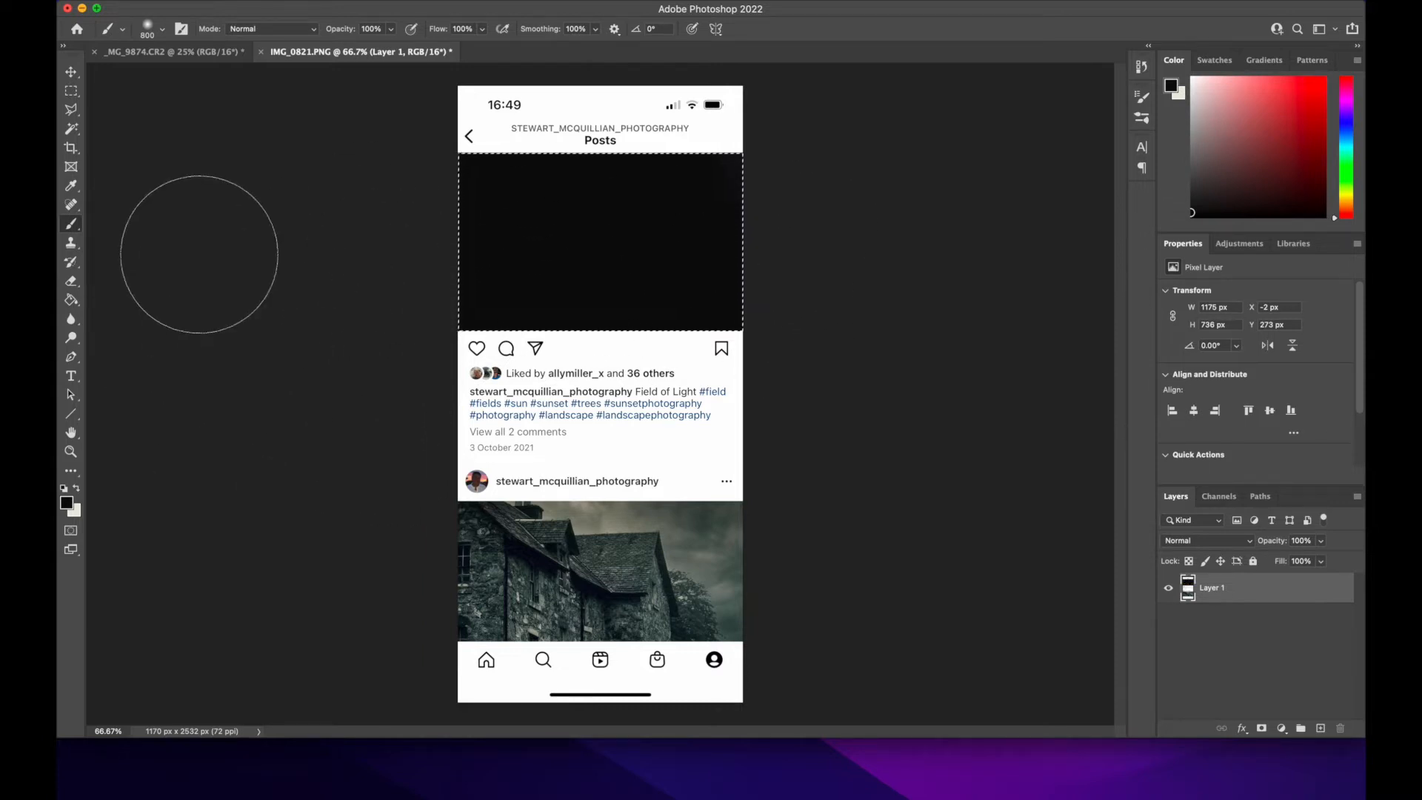
{"action": "key", "text": "super+d"}
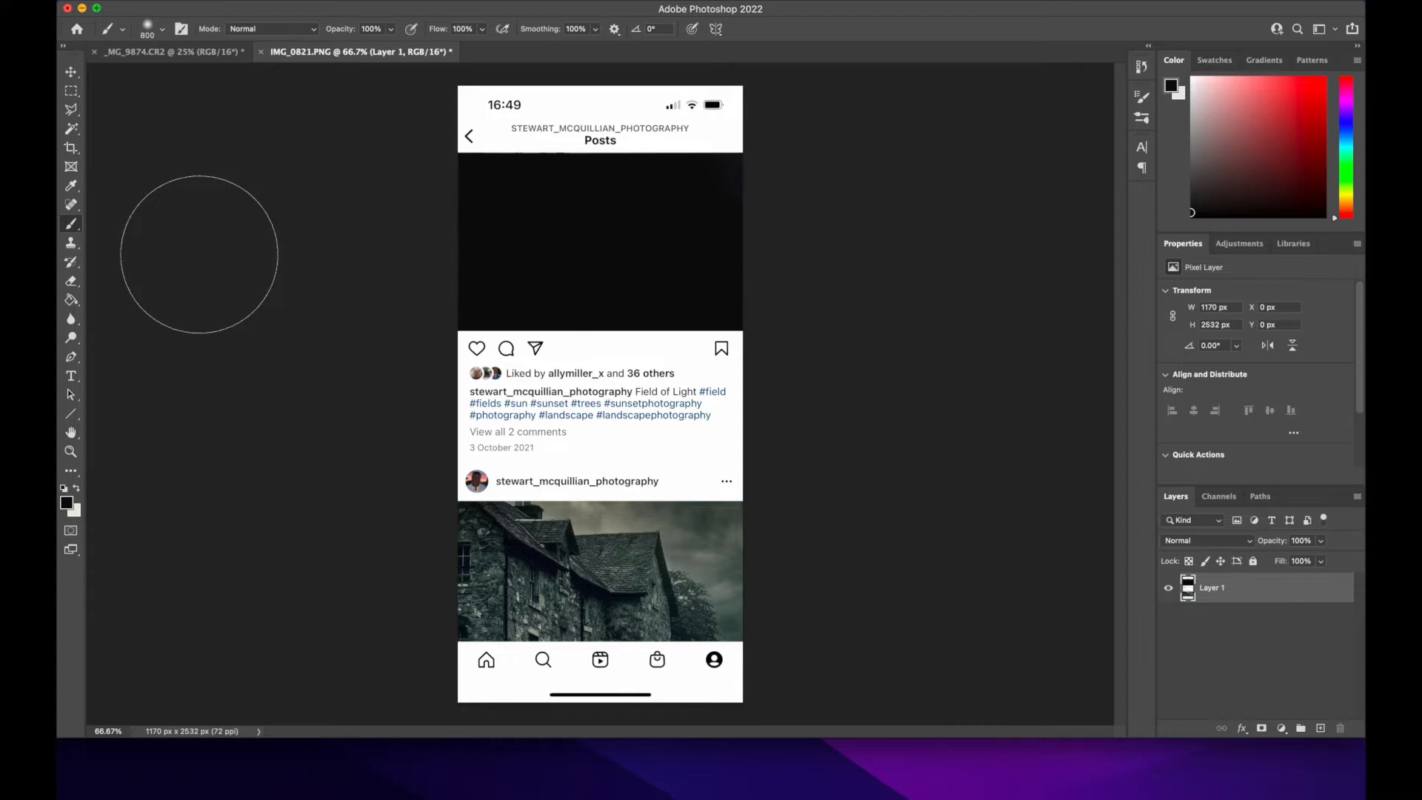
Step: Select the stone house photo in the lower Instagram post with a rectangular marquee, paint it completely black and clear the selection
{"action": "left_click", "coordinate": [71, 91]}
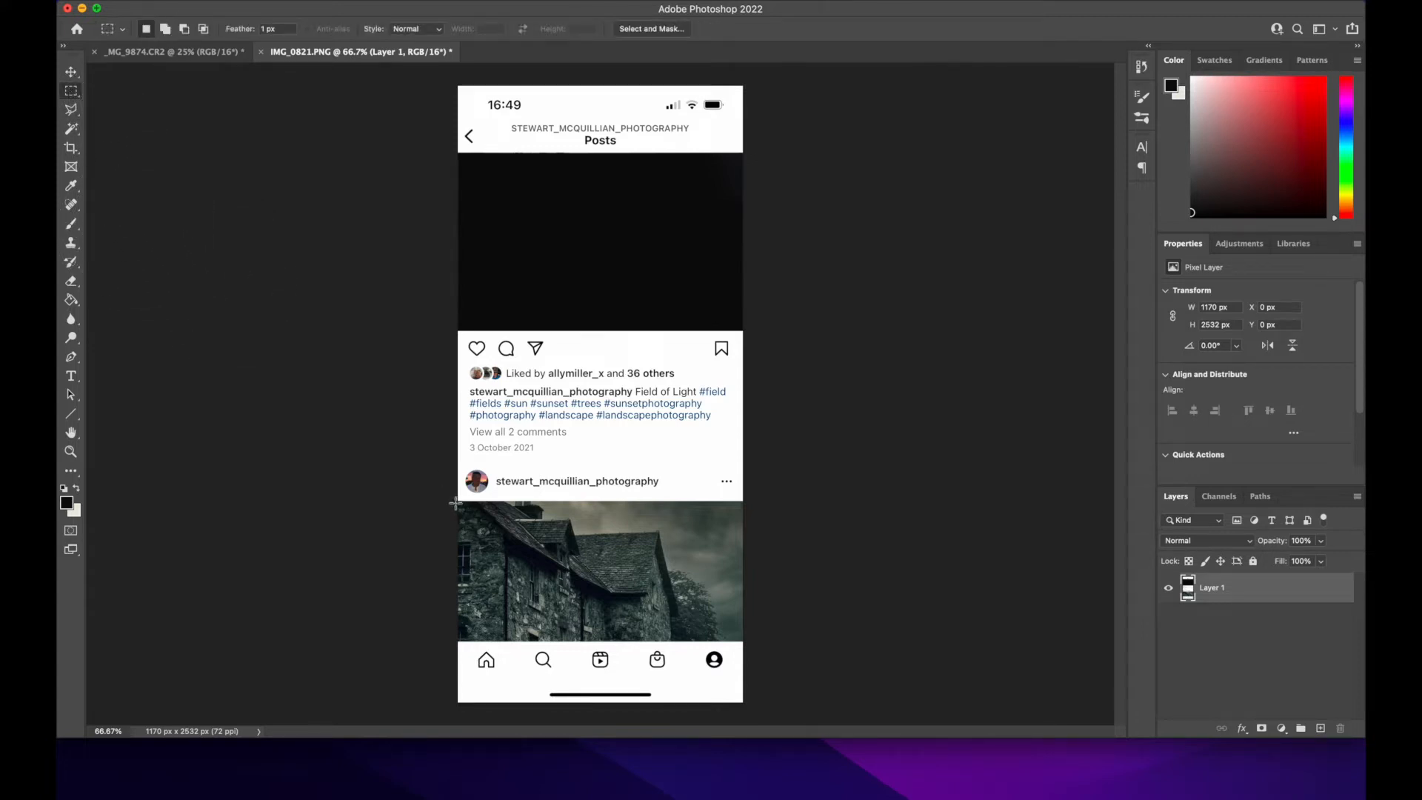
{"action": "left_click_drag", "start_coordinate": [457, 502], "coordinate": [706, 605]}
{"action": "left_click_drag", "start_coordinate": [740, 621], "coordinate": [745, 643]}
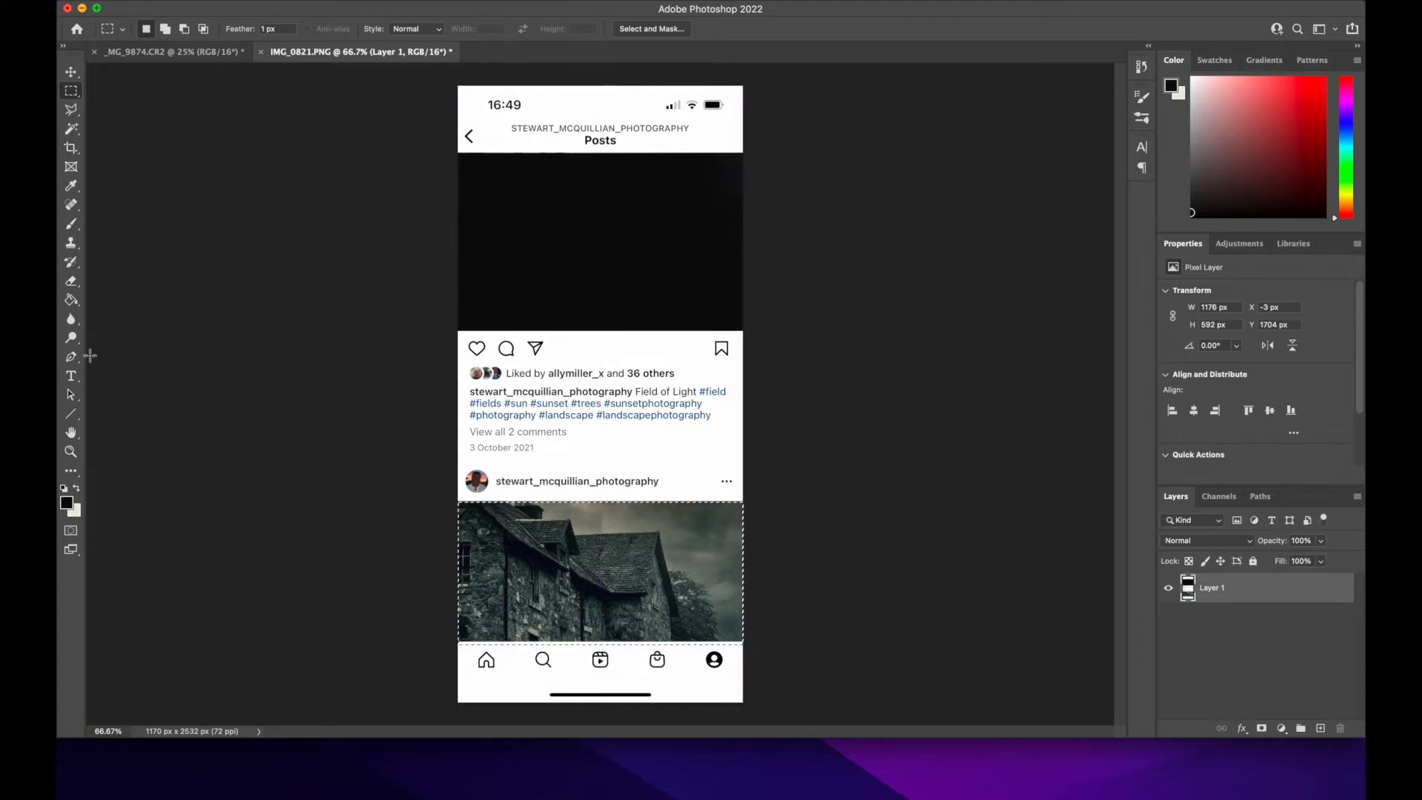
{"action": "left_click", "coordinate": [71, 223]}
{"action": "mouse_move", "coordinate": [413, 556]}
{"action": "left_mouse_down"}
{"action": "mouse_move", "coordinate": [751, 535]}
{"action": "mouse_move", "coordinate": [448, 641]}
{"action": "mouse_move", "coordinate": [624, 689]}
{"action": "mouse_move", "coordinate": [699, 665]}
{"action": "mouse_move", "coordinate": [440, 656]}
{"action": "mouse_move", "coordinate": [619, 580]}
{"action": "mouse_move", "coordinate": [784, 557]}
{"action": "left_mouse_up"}
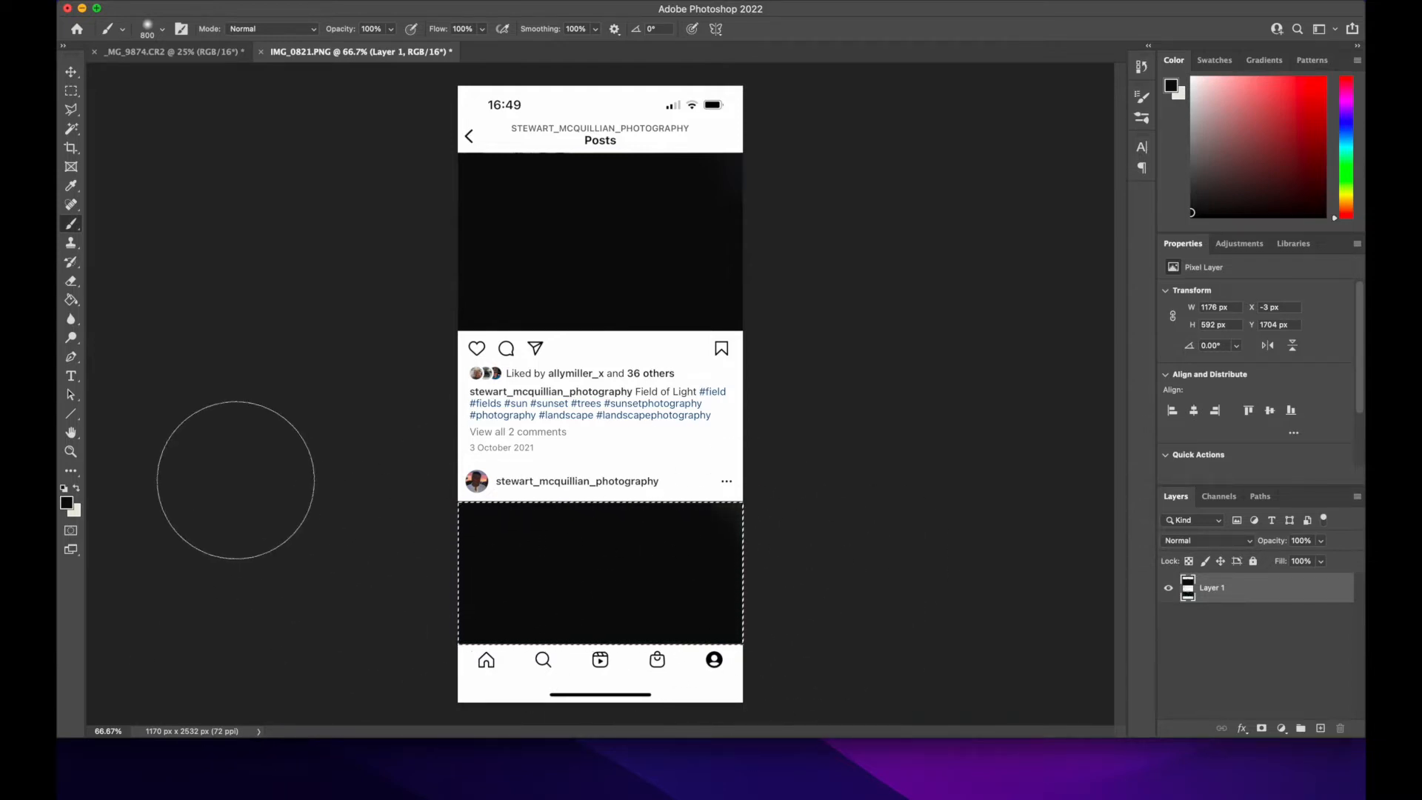
{"action": "key", "text": "super+d"}
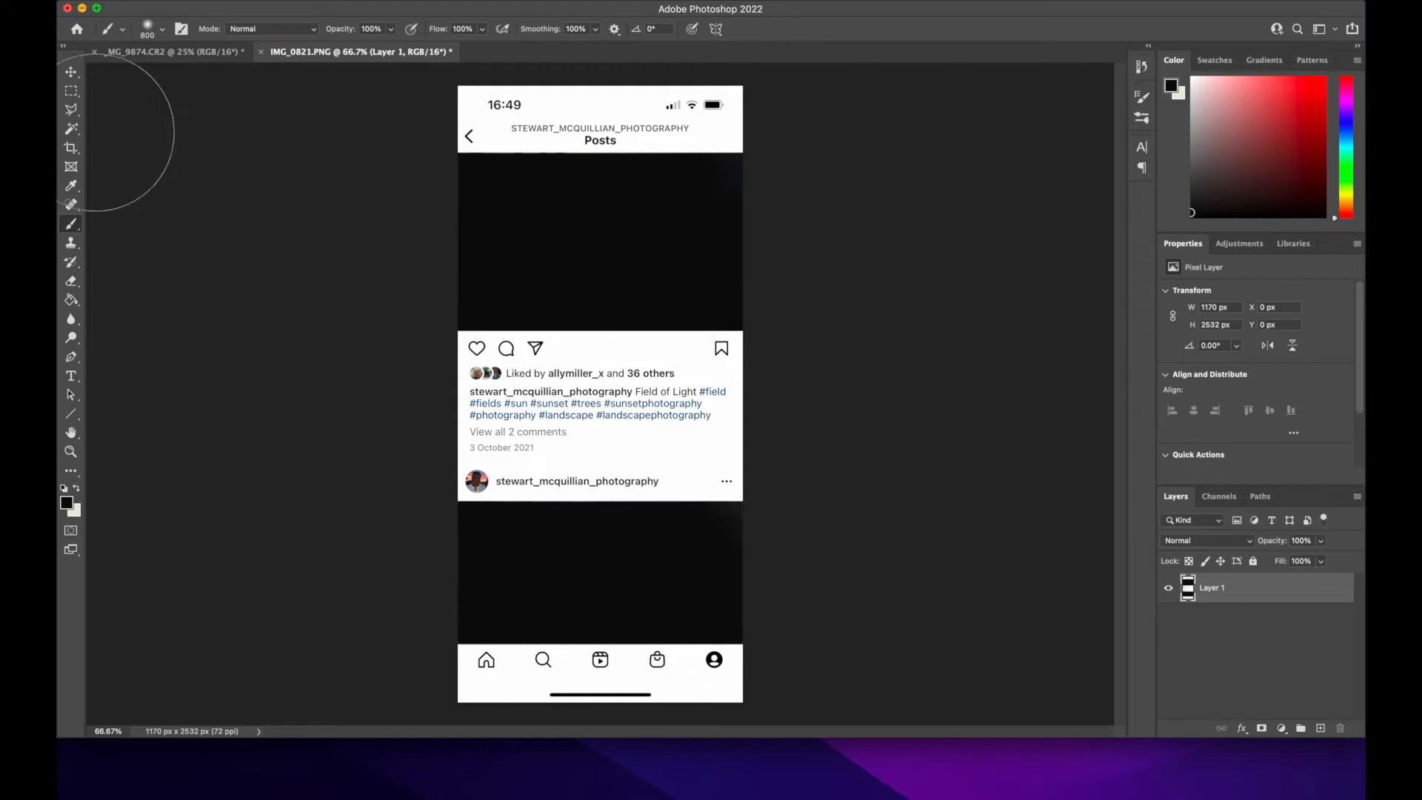
Step: Float IMG_0821.PNG in its own window and copy its layer into the _MG_9874.CR2 document, accepting the color profile conversion
{"action": "left_click", "coordinate": [71, 72]}
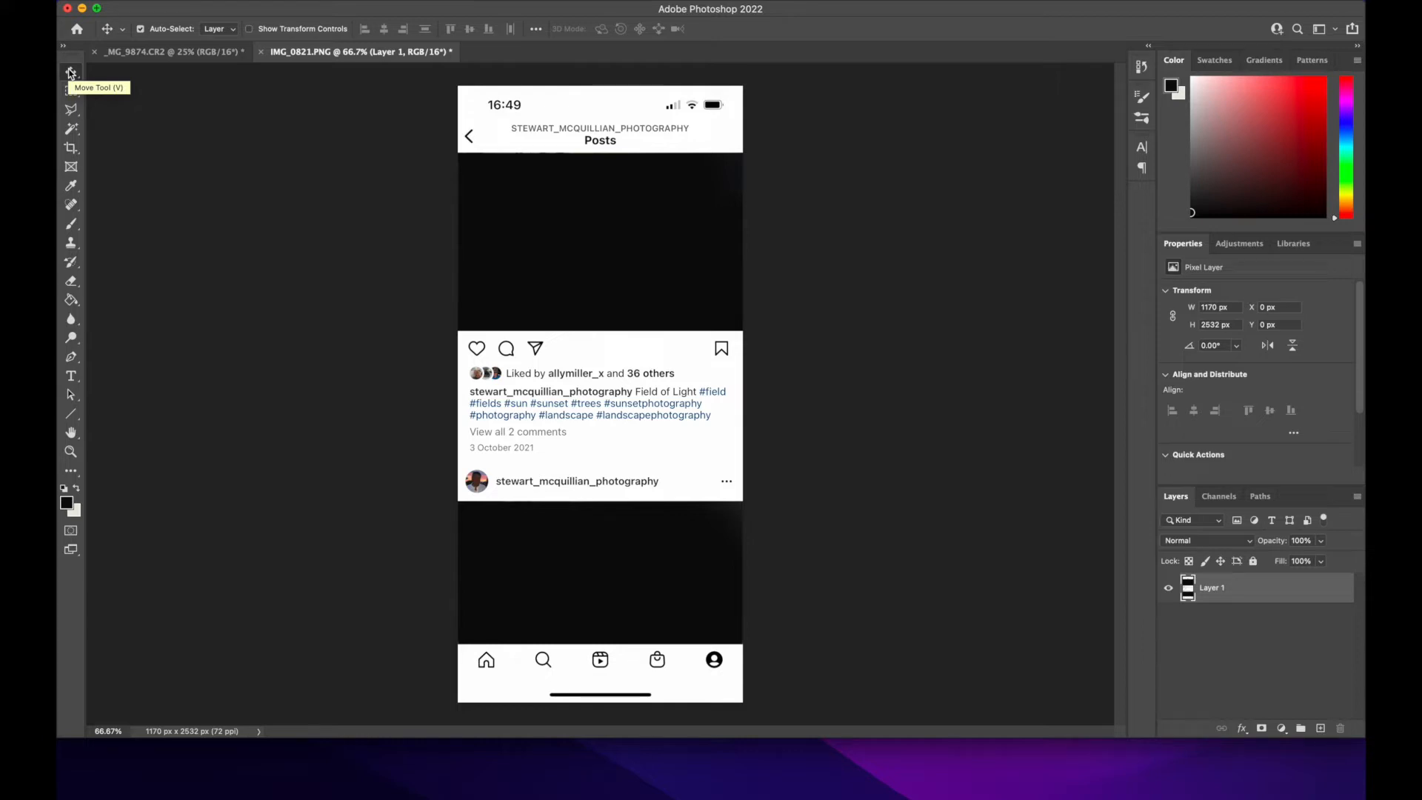
{"action": "left_click", "coordinate": [181, 54]}
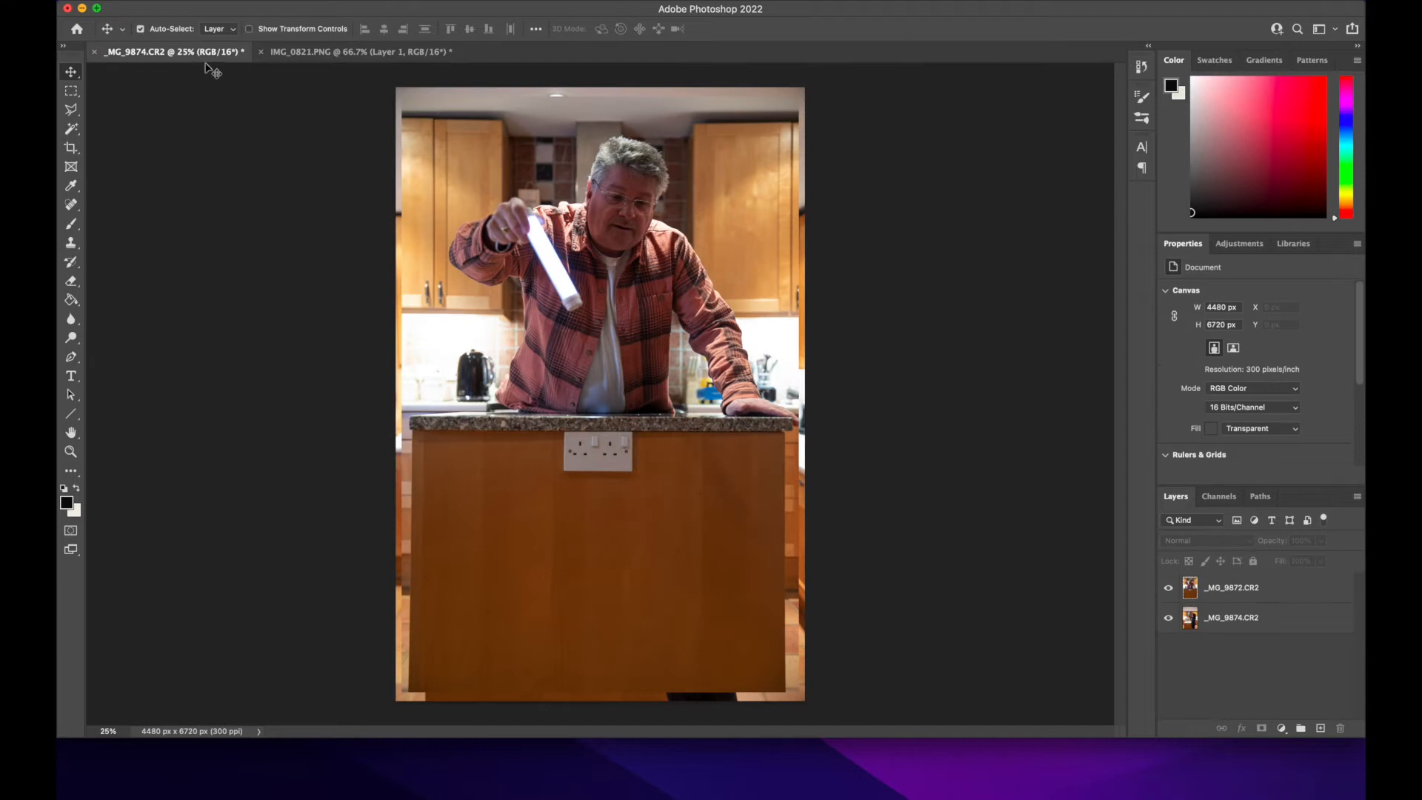
{"action": "left_click", "coordinate": [379, 51]}
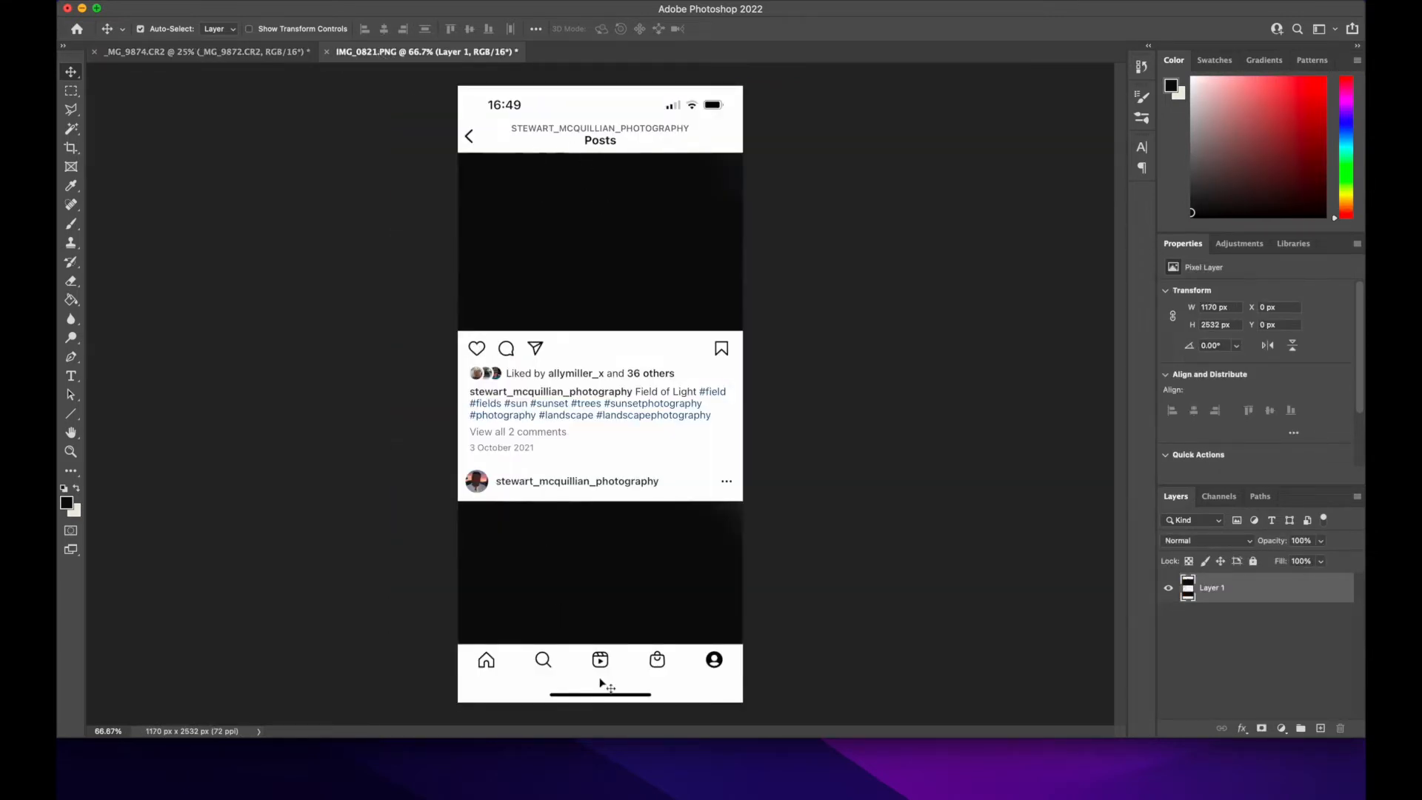
{"action": "right_click", "coordinate": [382, 51]}
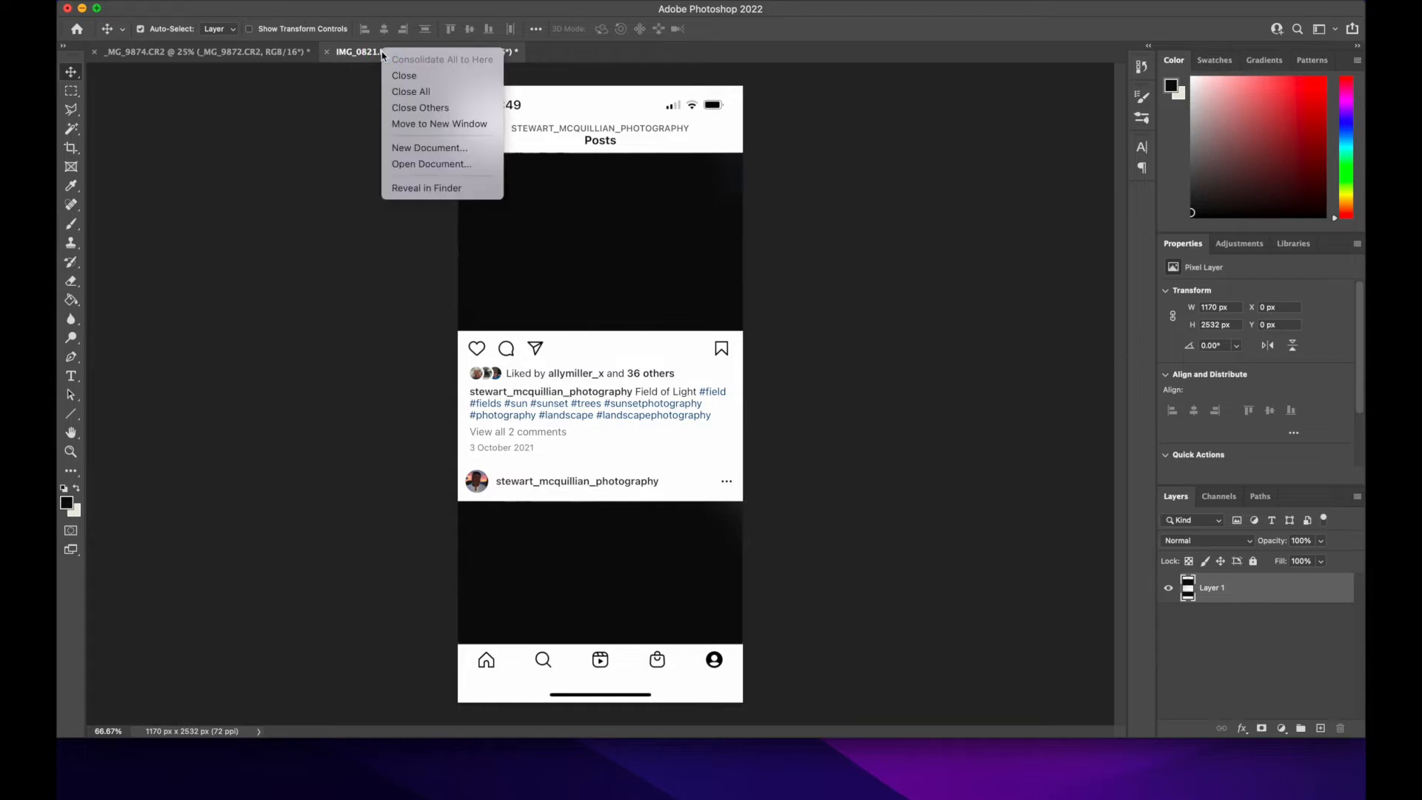
{"action": "left_click", "coordinate": [416, 123]}
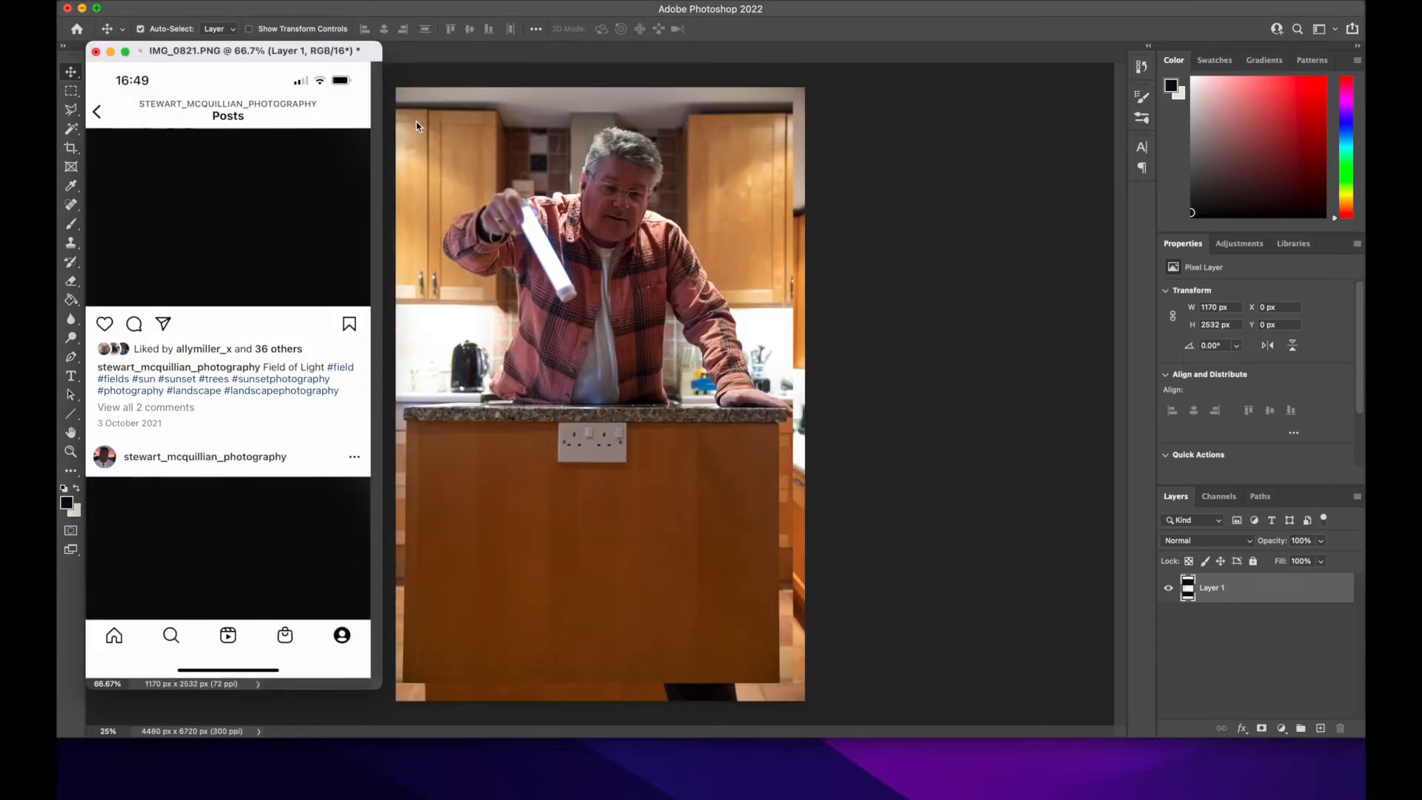
{"action": "left_click_drag", "start_coordinate": [335, 542], "coordinate": [708, 561]}
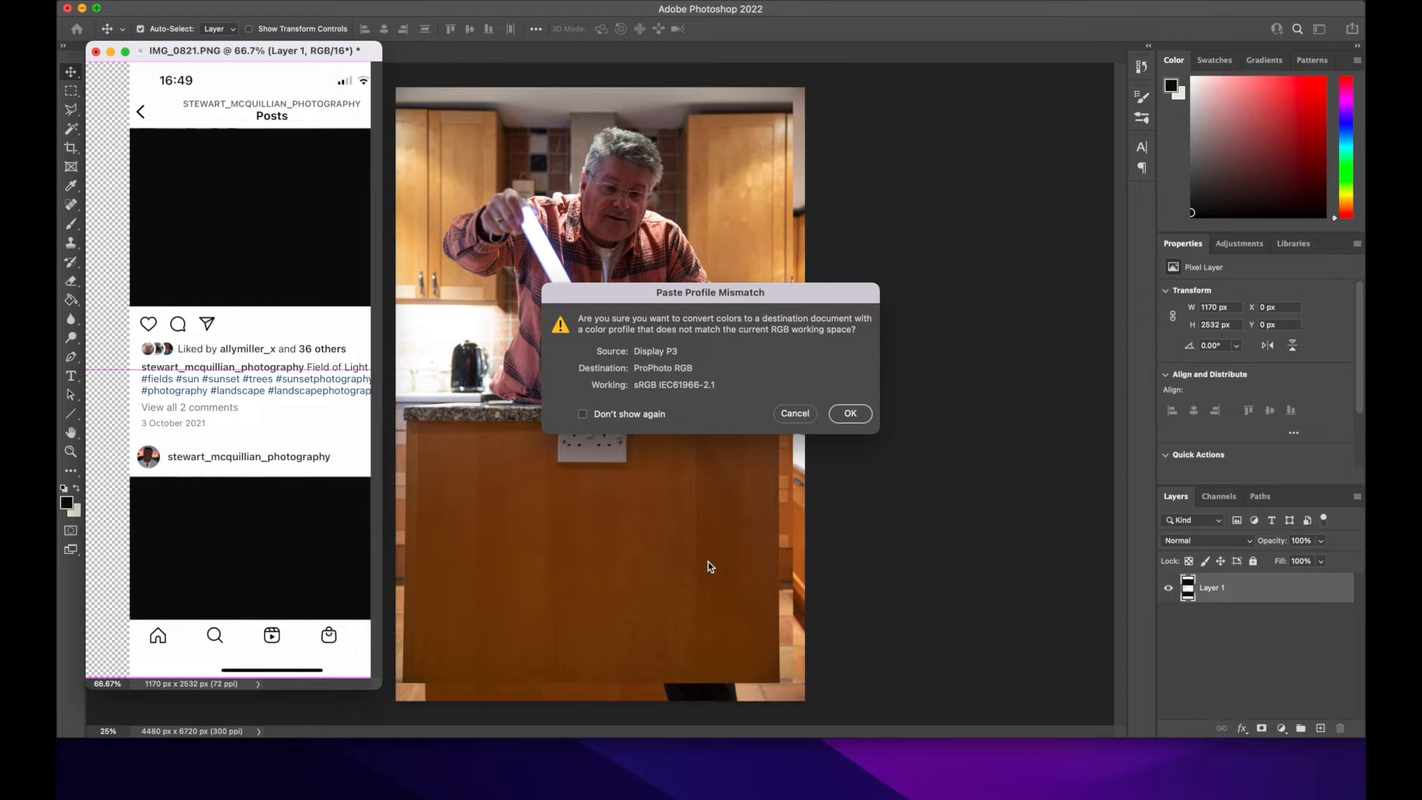
{"action": "left_click", "coordinate": [849, 413]}
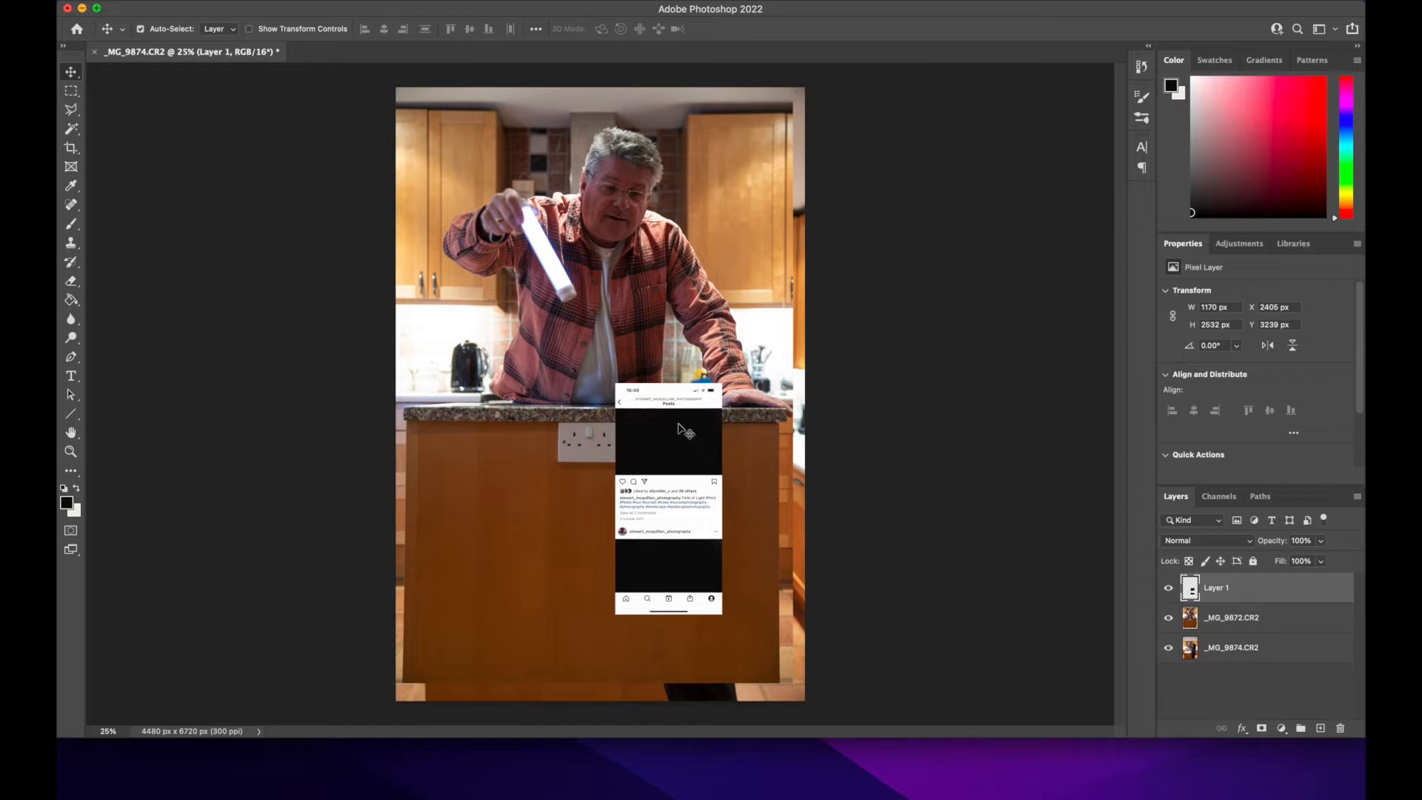
Step: Scale the Instagram screenshot layer proportionally to about 258% and position it over the middle of the kitchen photo
{"action": "key", "text": "super+t"}
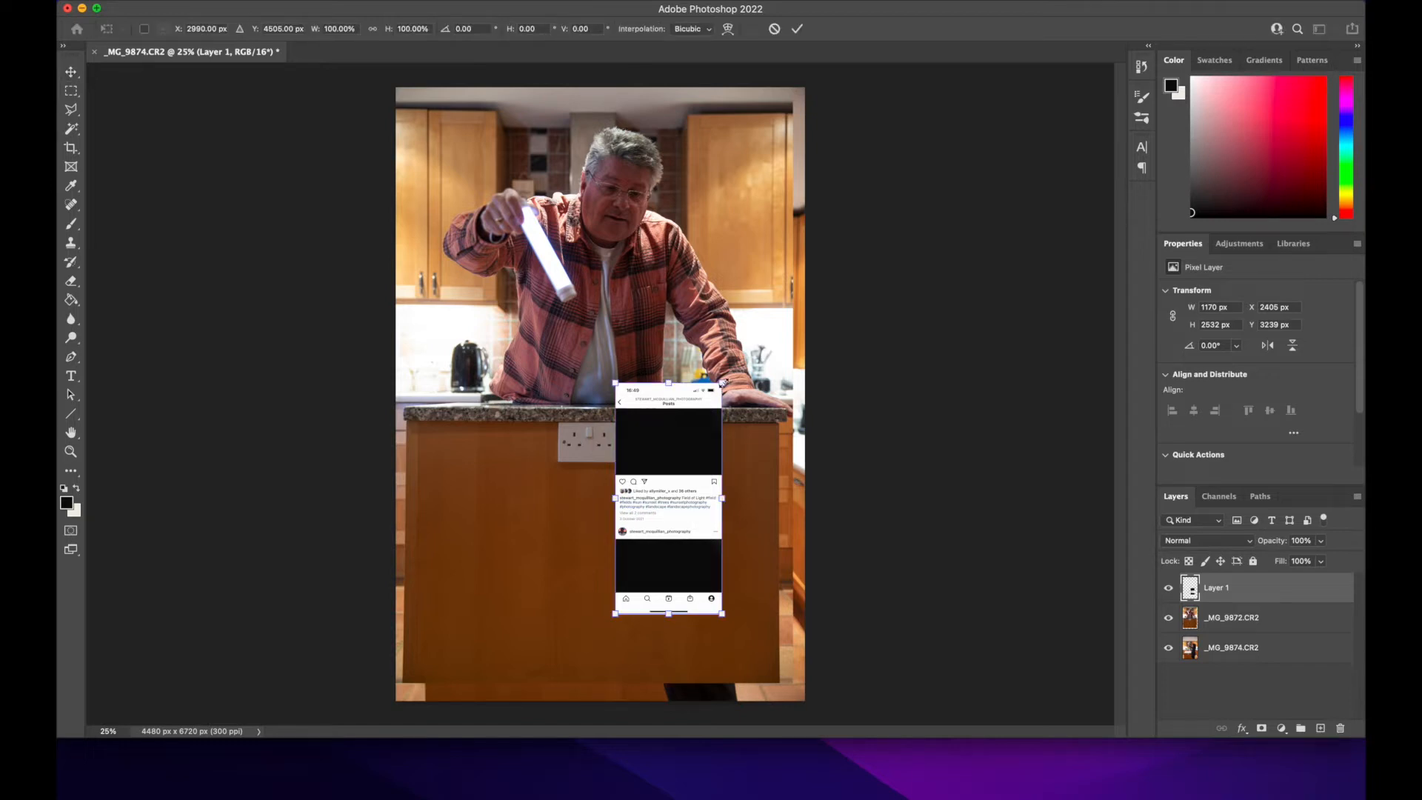
{"action": "left_click_drag", "start_coordinate": [720, 383], "coordinate": [757, 304]}
{"action": "key", "text": "super+z"}
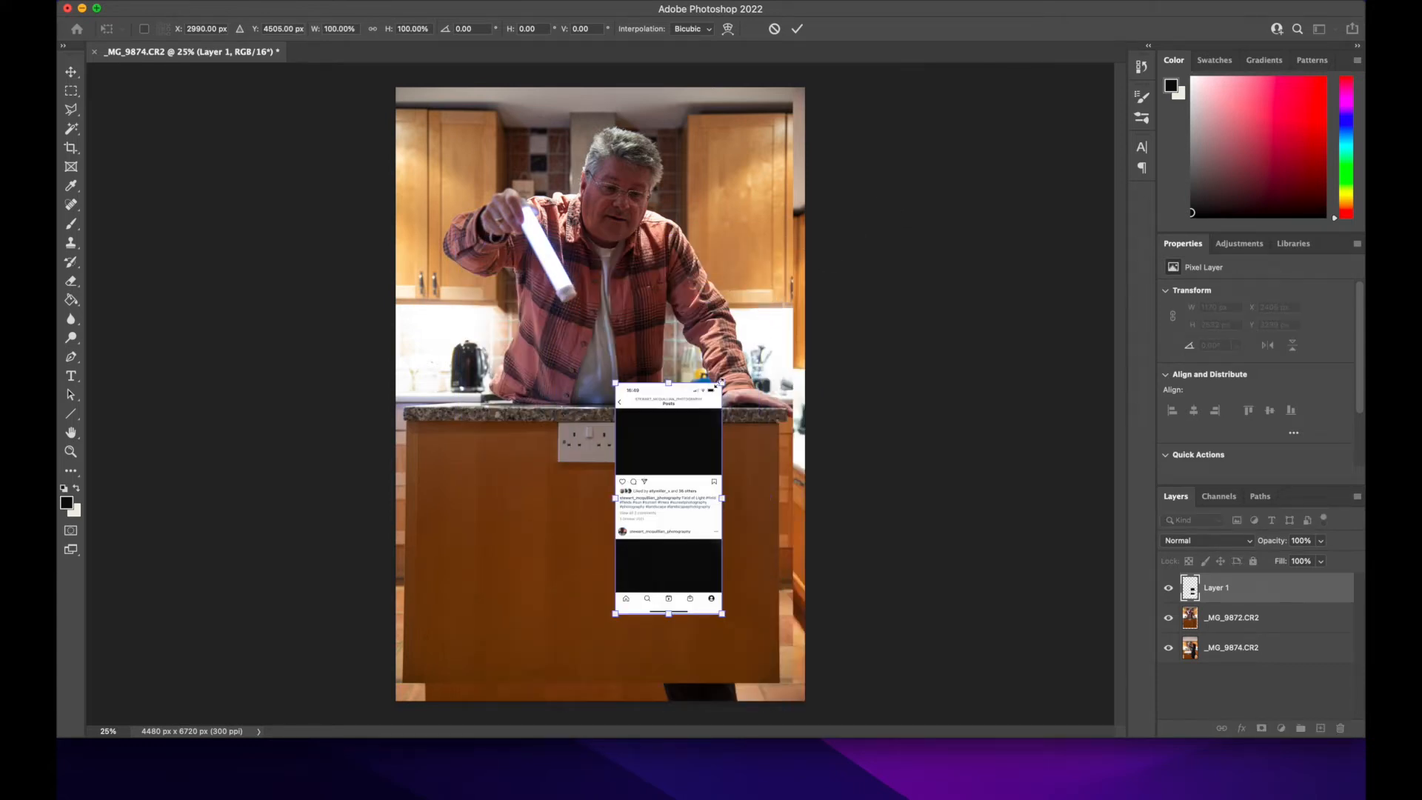
{"action": "left_click_drag", "start_coordinate": [722, 383], "coordinate": [1044, 89]}
{"action": "left_click_drag", "start_coordinate": [679, 302], "coordinate": [532, 377]}
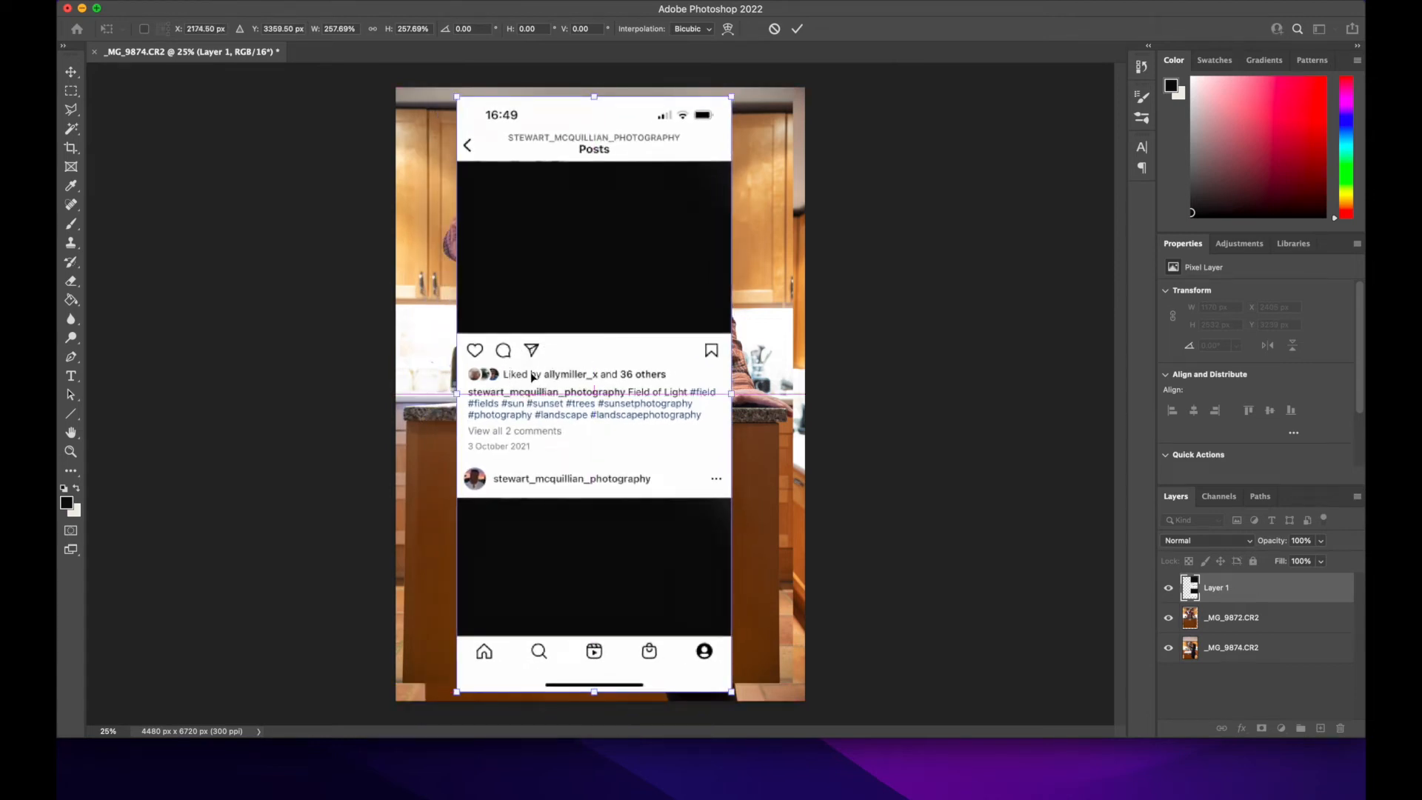
{"action": "key", "text": "Return"}
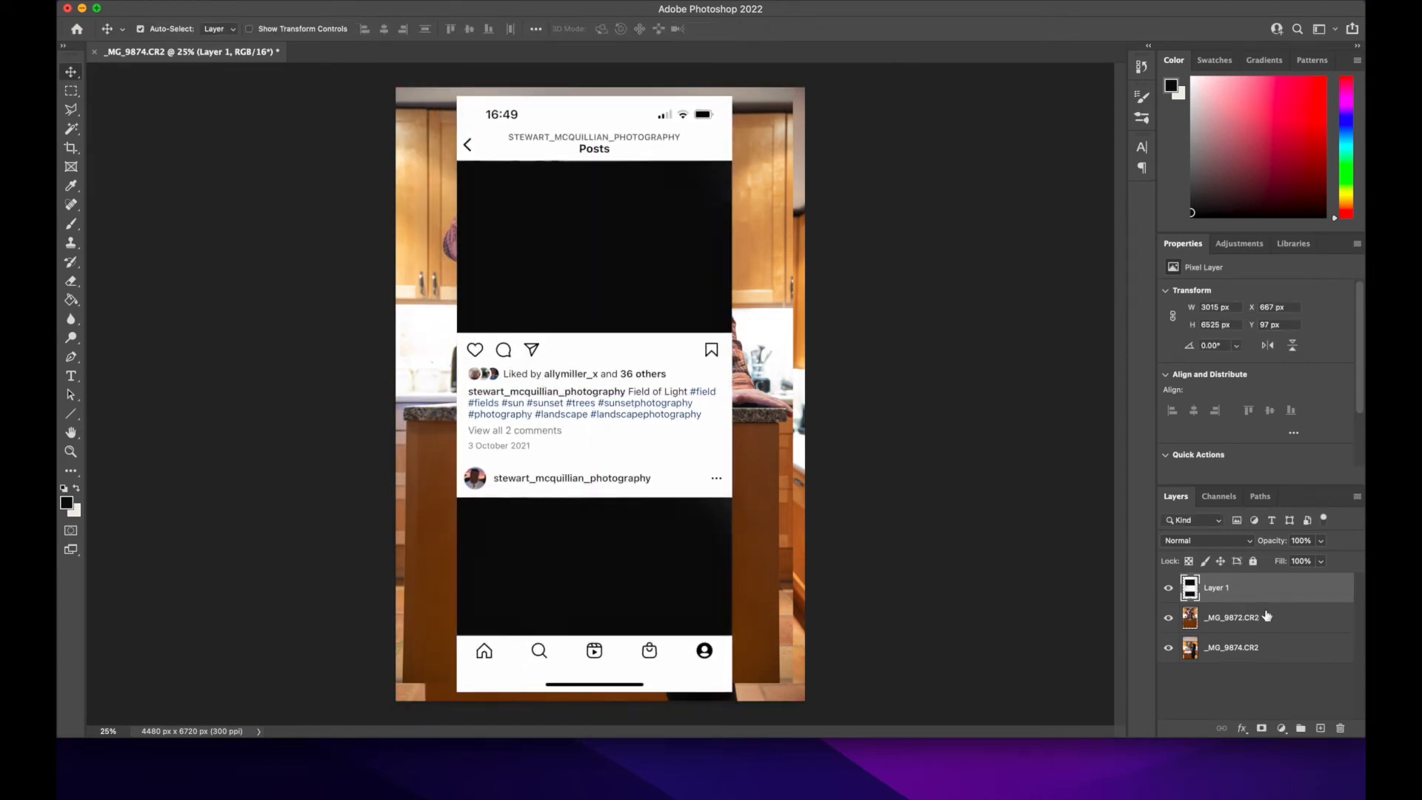
Step: Hide the _MG_9872.CR2 layer and the Instagram screenshot layer, and make _MG_9874.CR2 the active layer
{"action": "left_click", "coordinate": [1260, 623]}
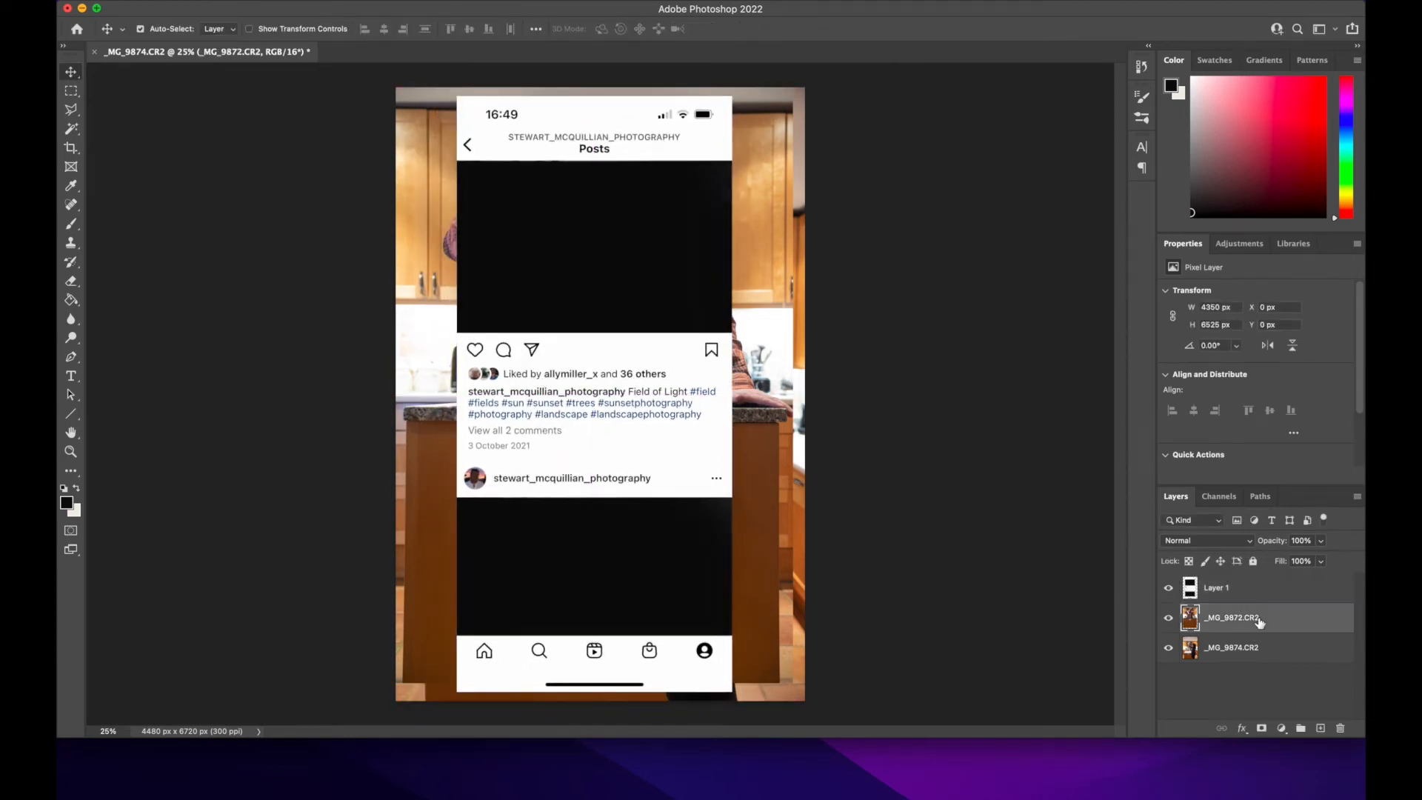
{"action": "left_click", "coordinate": [1169, 618]}
{"action": "left_click", "coordinate": [1245, 650]}
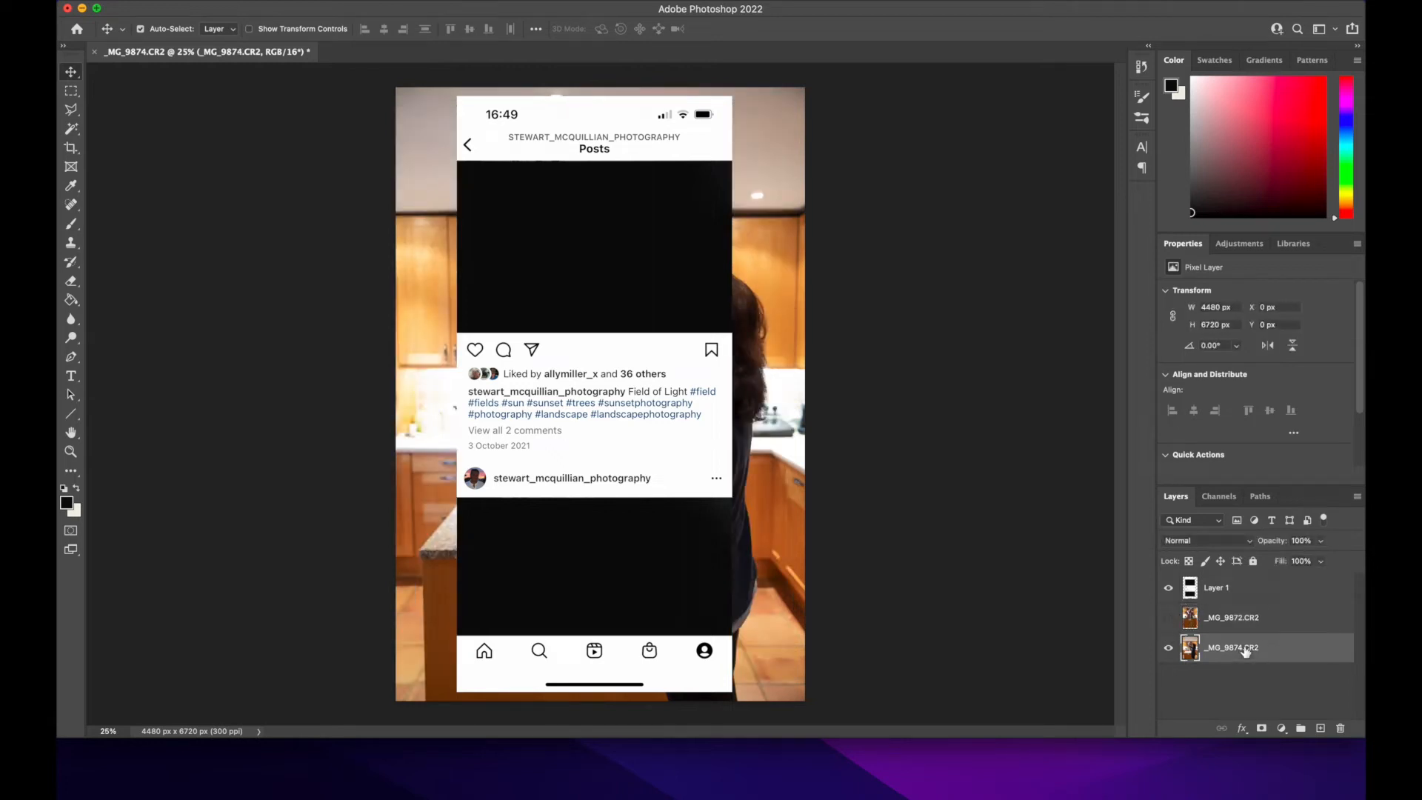
{"action": "left_click", "coordinate": [1169, 589]}
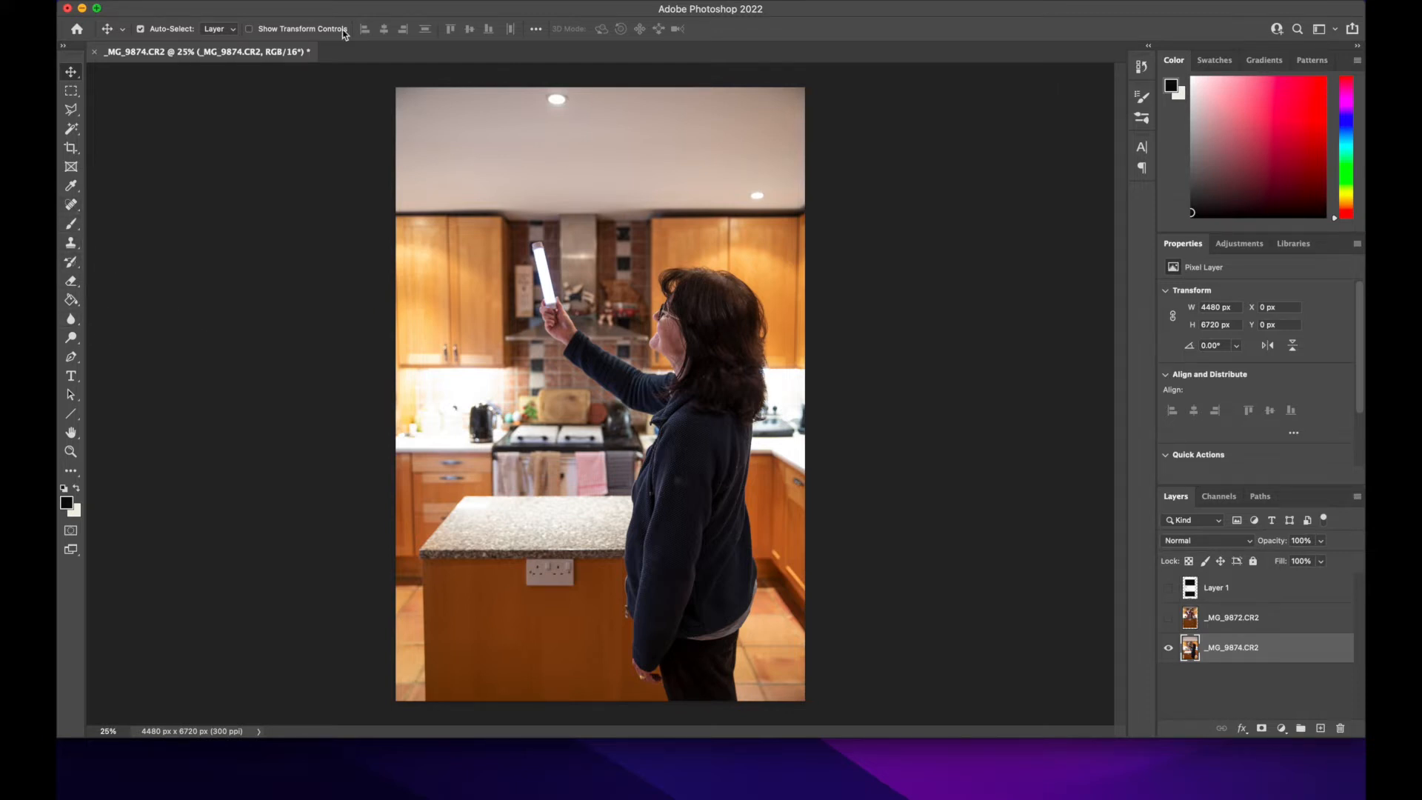
Step: Select the woman in _MG_9874.CR2 with Select Subject and copy her onto a new layer above the Instagram screenshot layer
{"action": "left_click", "coordinate": [371, 2]}
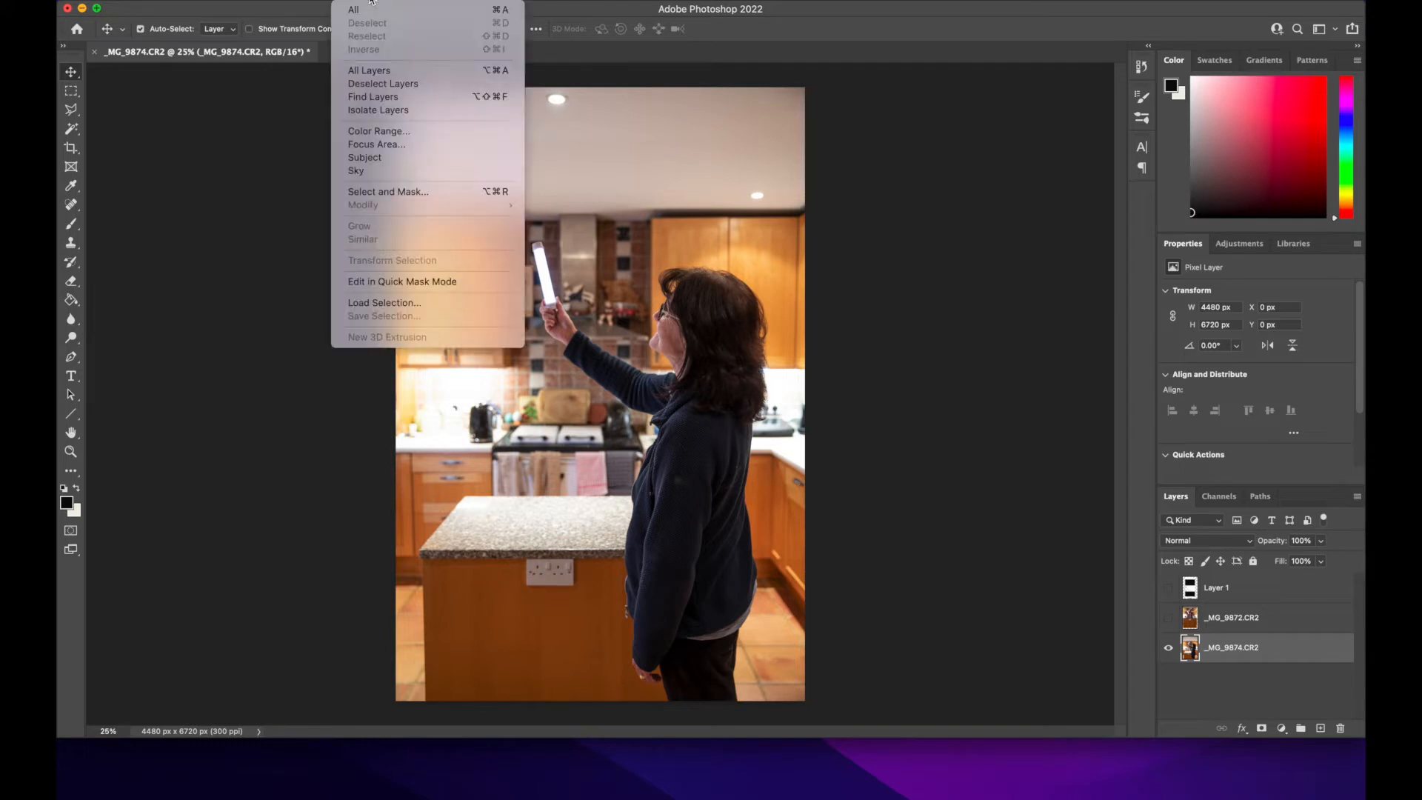
{"action": "left_click", "coordinate": [367, 157]}
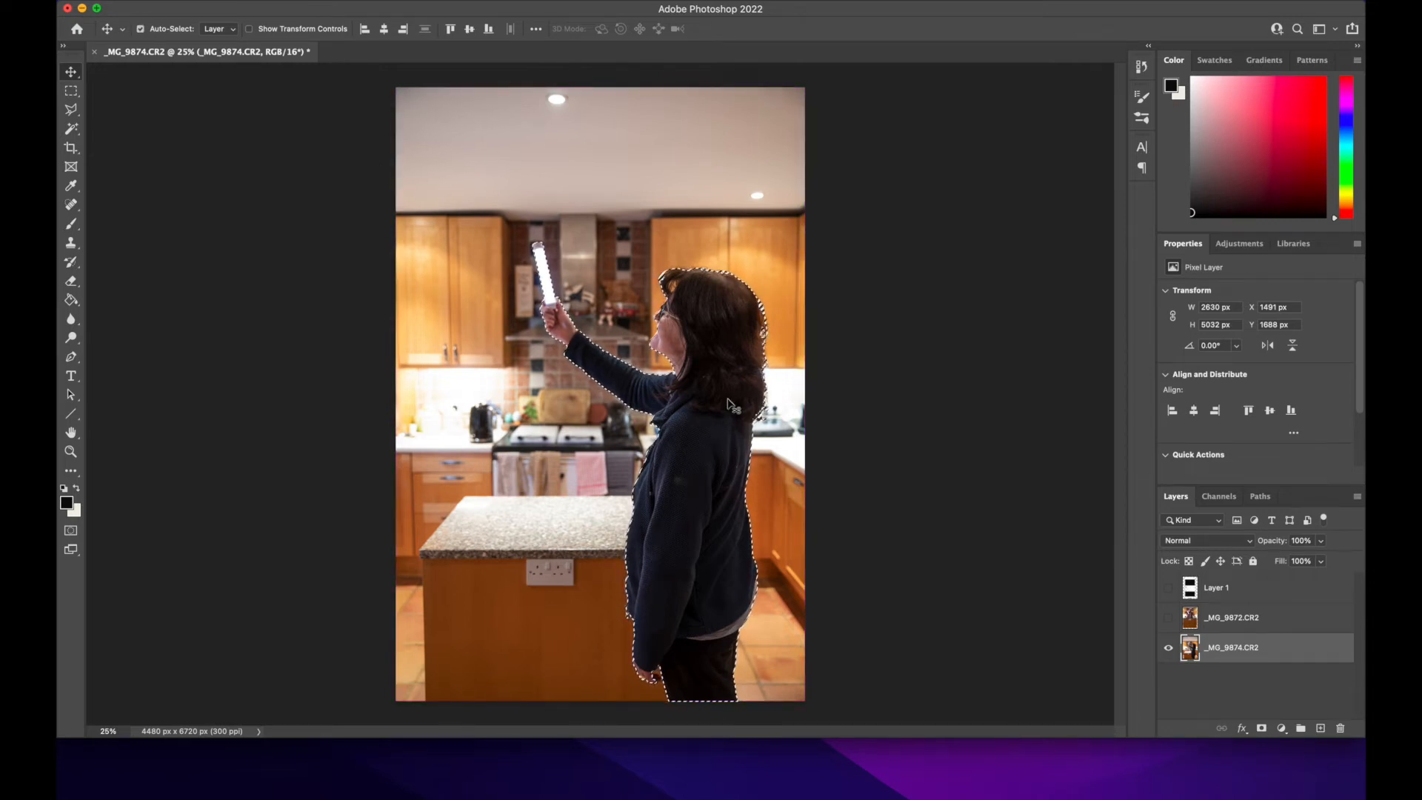
{"action": "left_click", "coordinate": [1238, 590]}
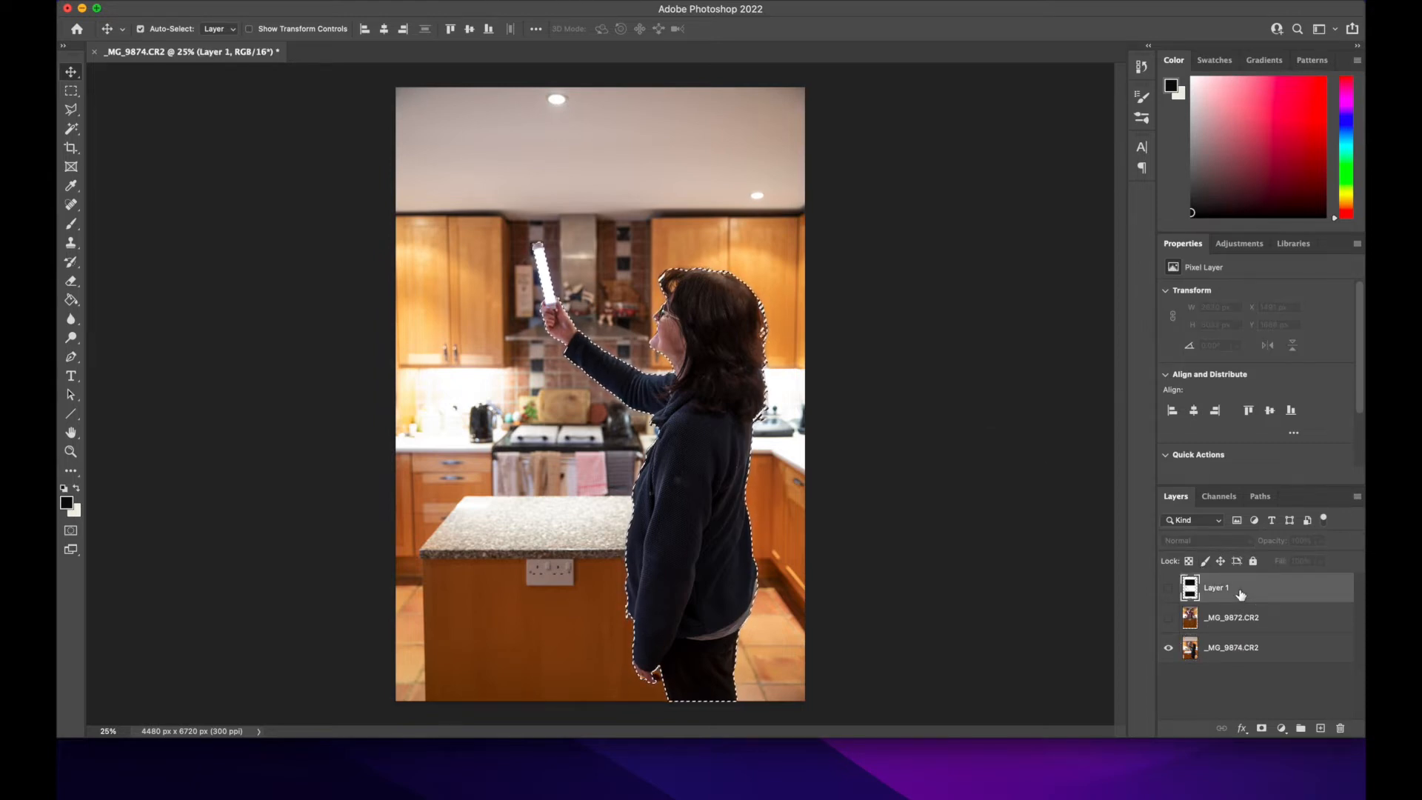
{"action": "key", "text": "super+j"}
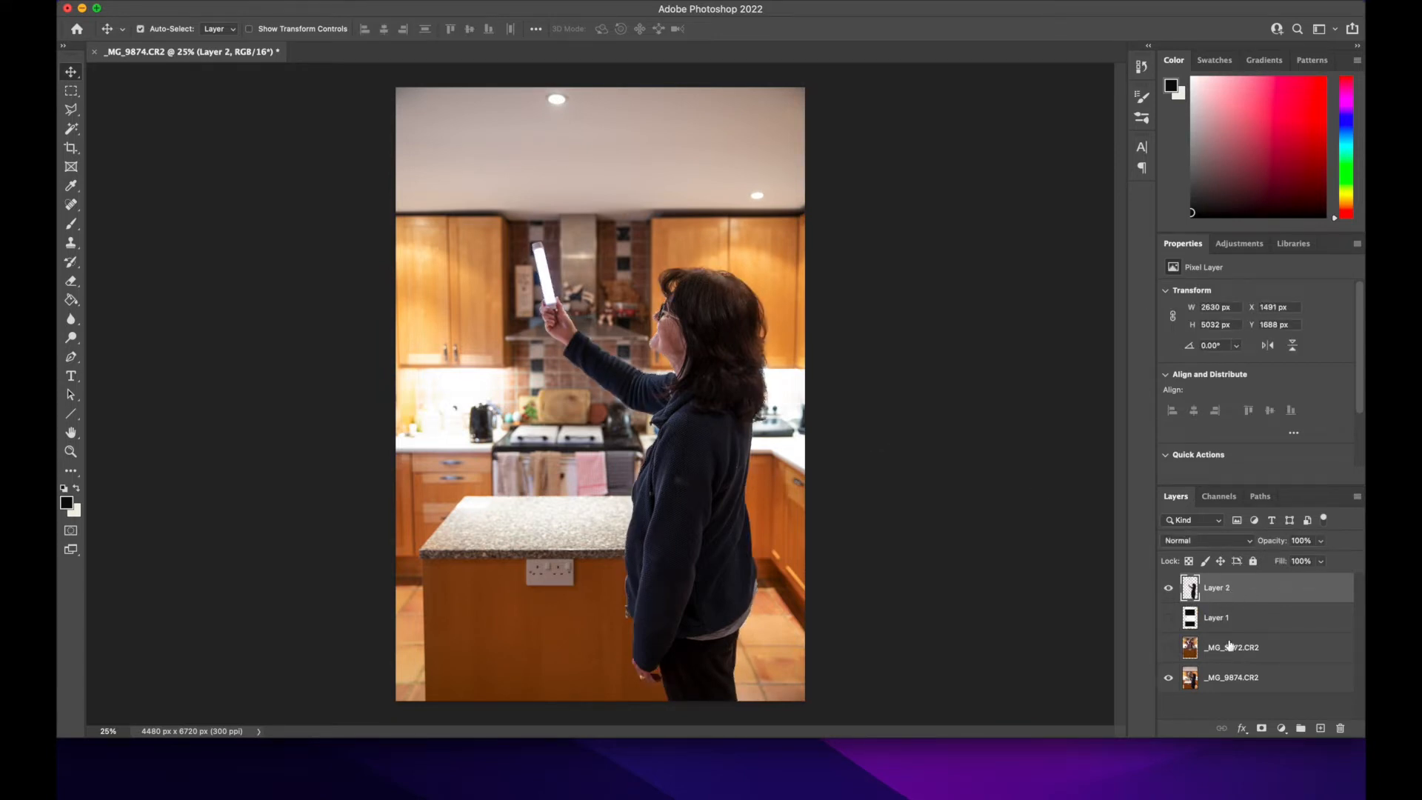
Step: Show the screenshot layer, hide _MG_9874.CR2, and move the woman's cut-out up and right to about X 2240 px, Y 1267 px
{"action": "left_click", "coordinate": [1168, 619]}
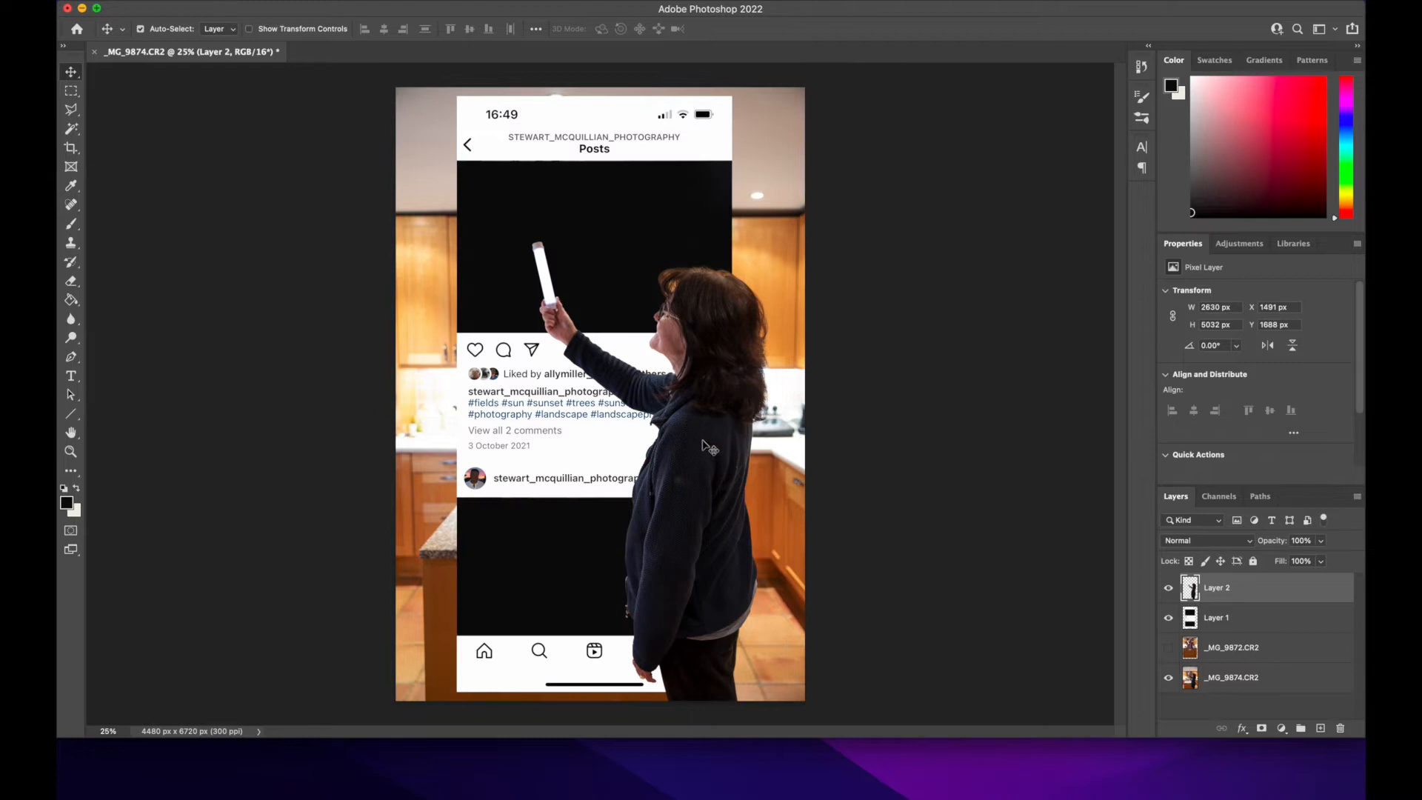
{"action": "left_click", "coordinate": [1169, 678]}
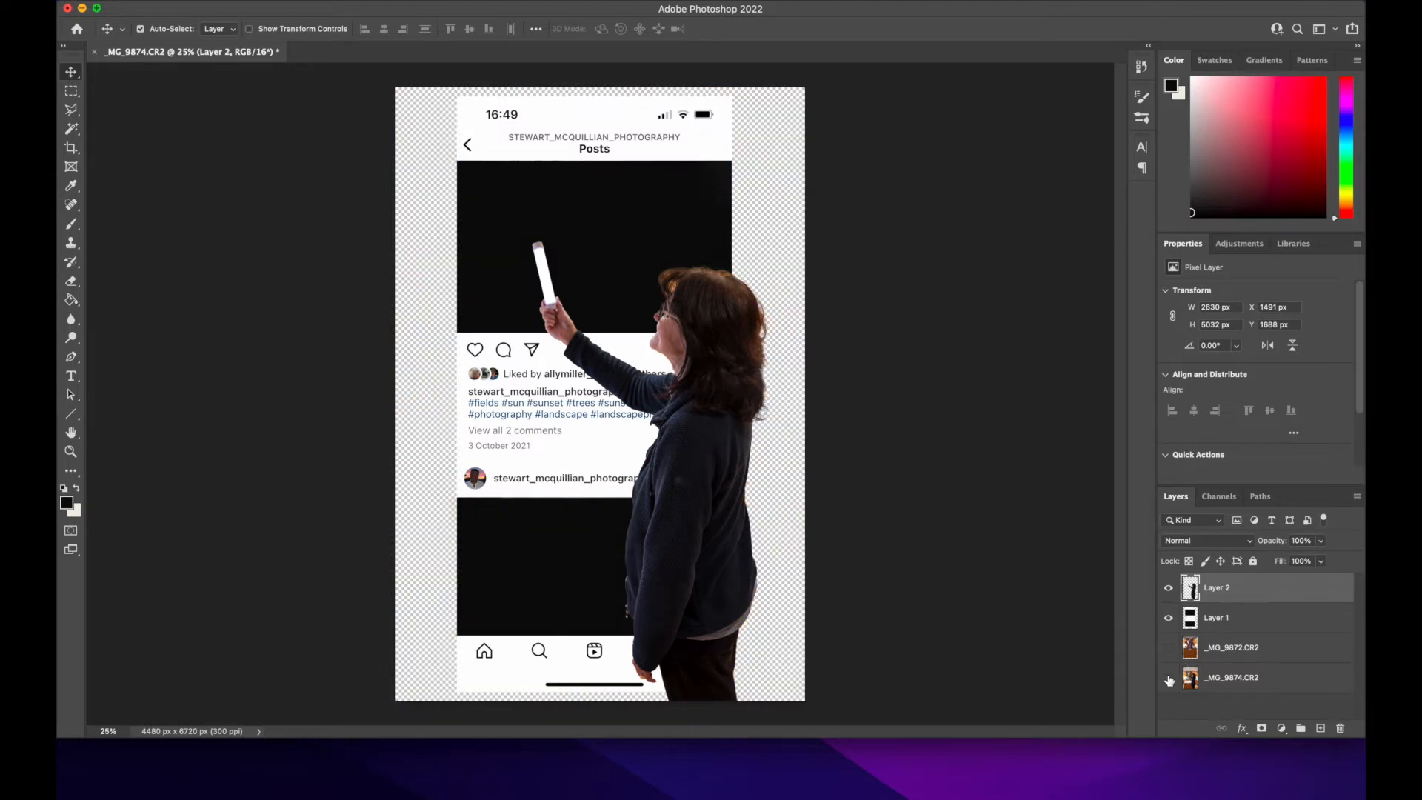
{"action": "left_click_drag", "start_coordinate": [689, 501], "coordinate": [764, 475]}
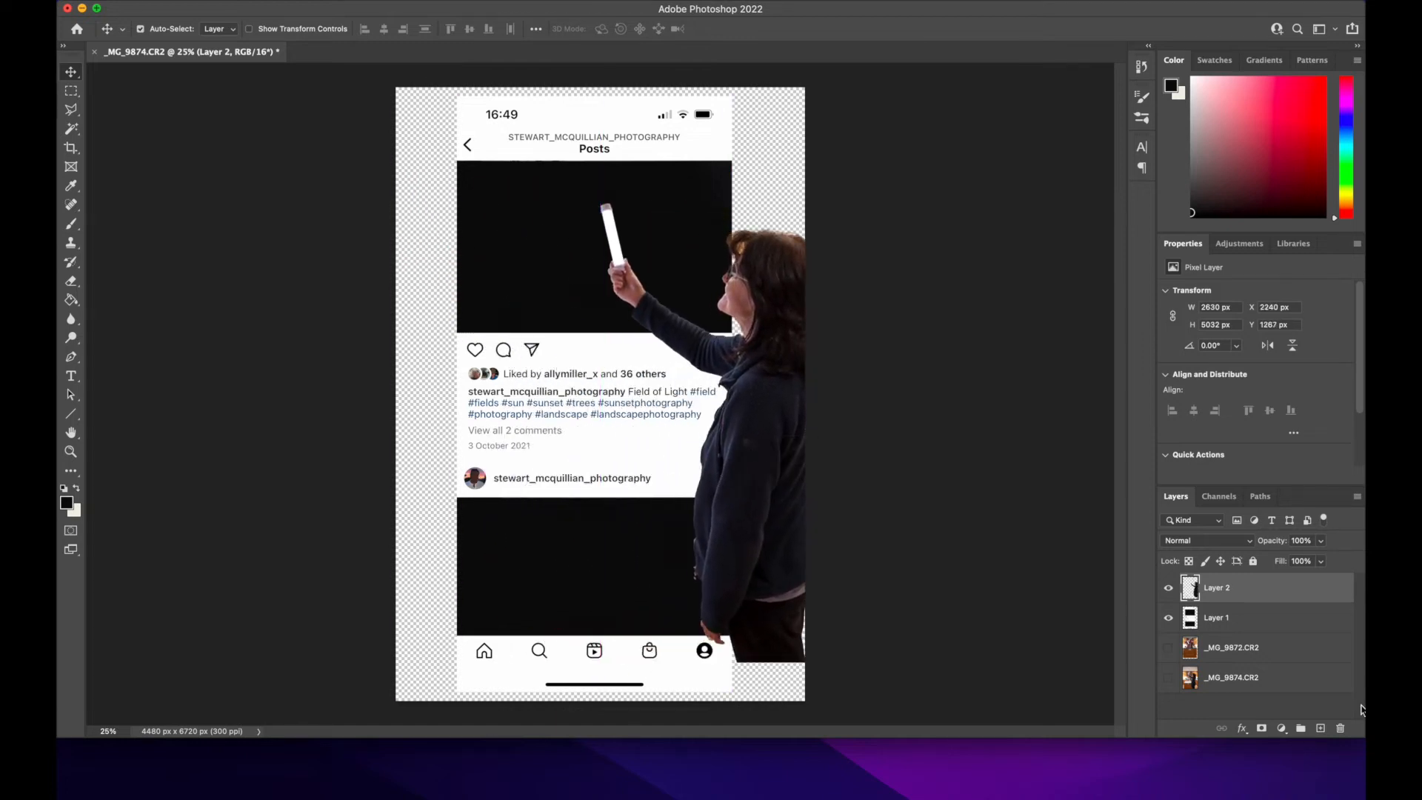
Step: Hide the woman's cut-out and the Instagram screenshot layer, then show _MG_9872.CR2 and make it the active layer
{"action": "left_click", "coordinate": [1169, 590]}
{"action": "left_click", "coordinate": [1168, 618]}
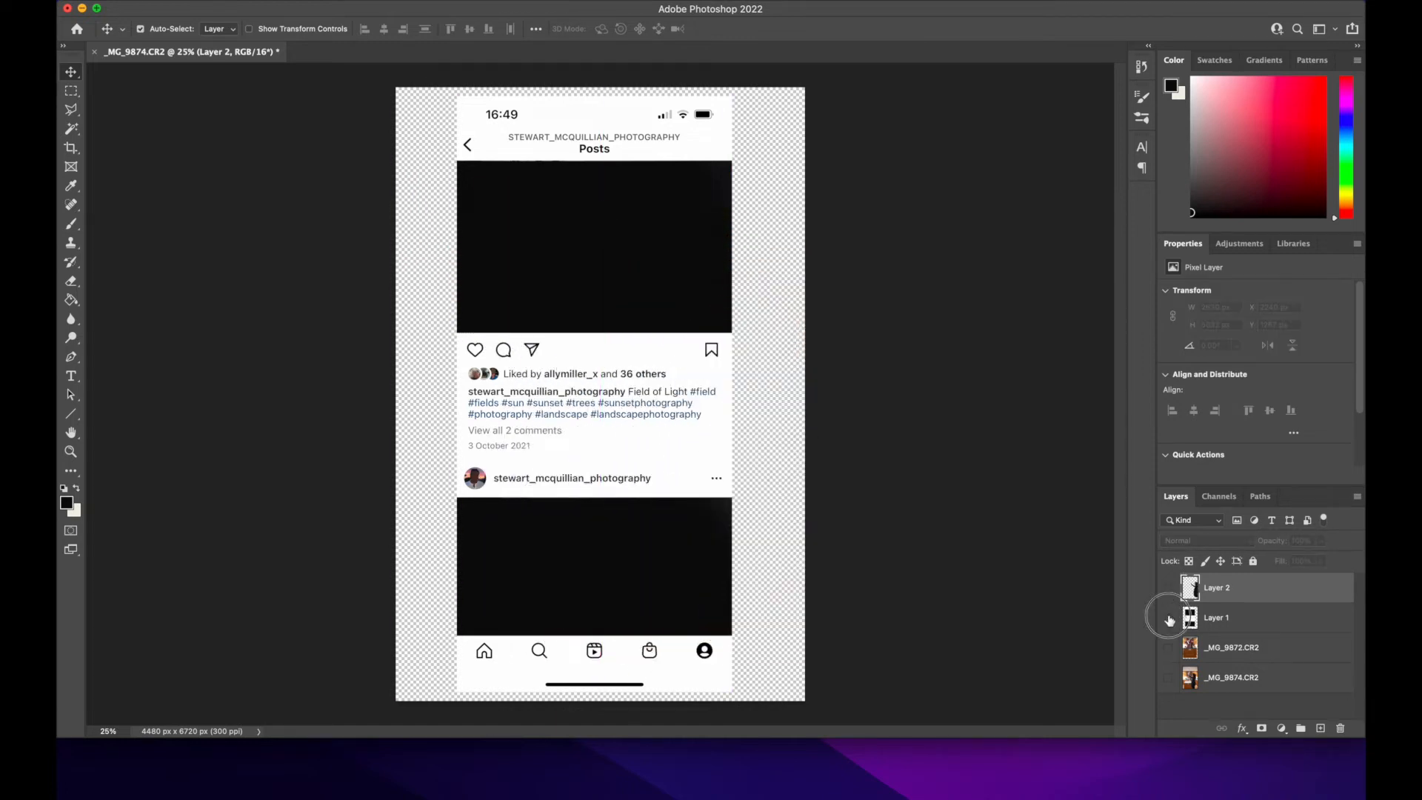
{"action": "left_click", "coordinate": [1168, 648]}
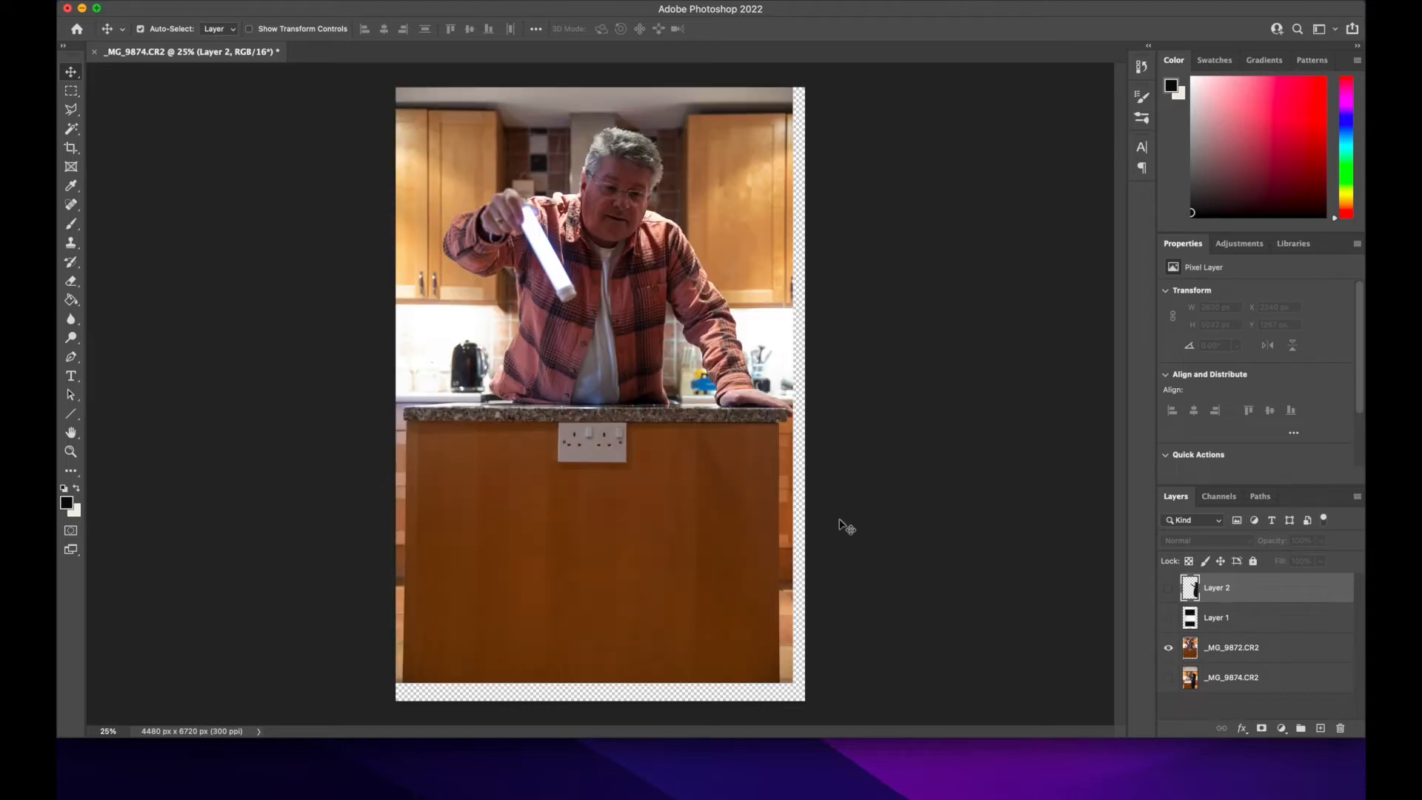
{"action": "left_click", "coordinate": [358, 2]}
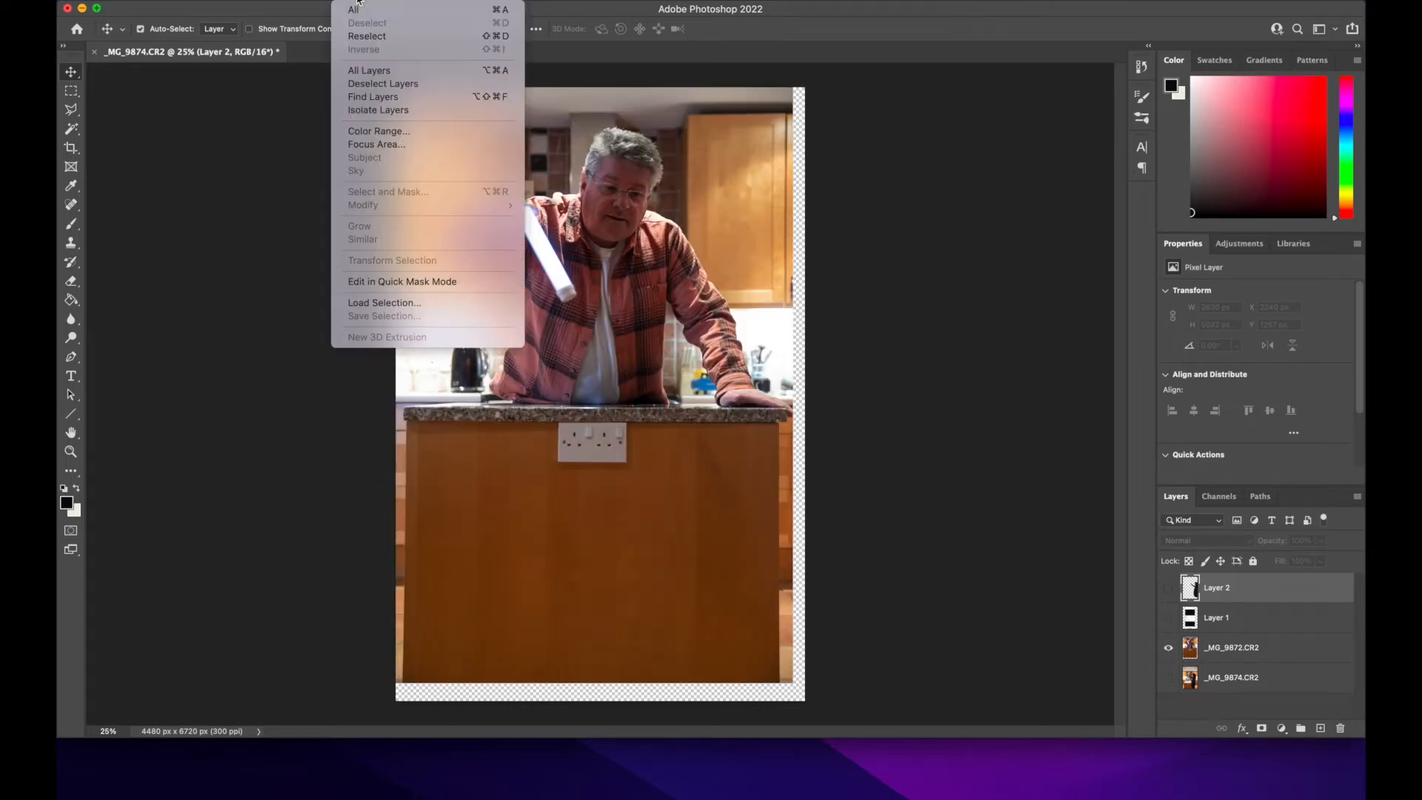
{"action": "left_click", "coordinate": [600, 444]}
{"action": "left_click", "coordinate": [1249, 651]}
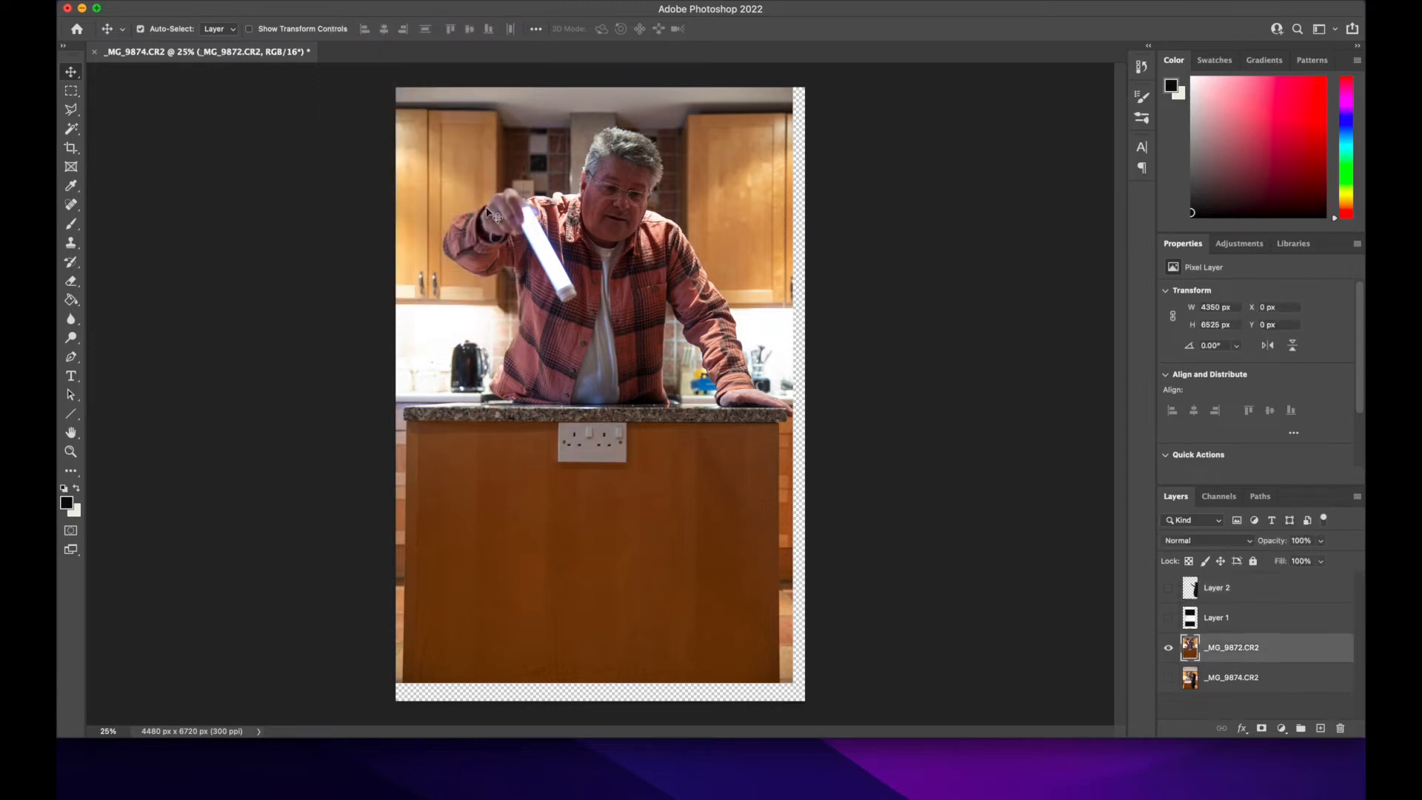
Step: Select the man in _MG_9872.CR2 with Select Subject and copy him onto a new layer directly above the Instagram screenshot layer
{"action": "left_click", "coordinate": [355, 2]}
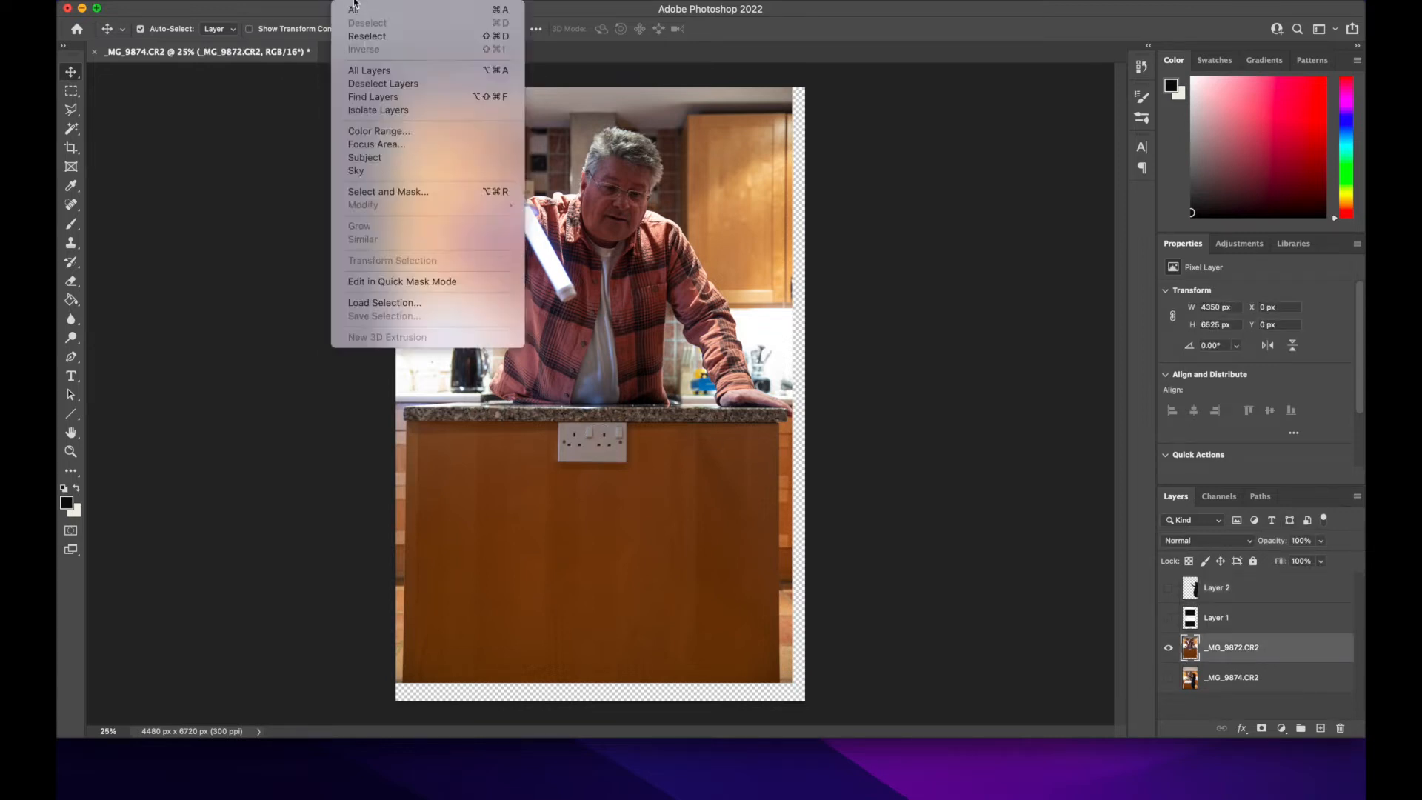
{"action": "left_click", "coordinate": [378, 161]}
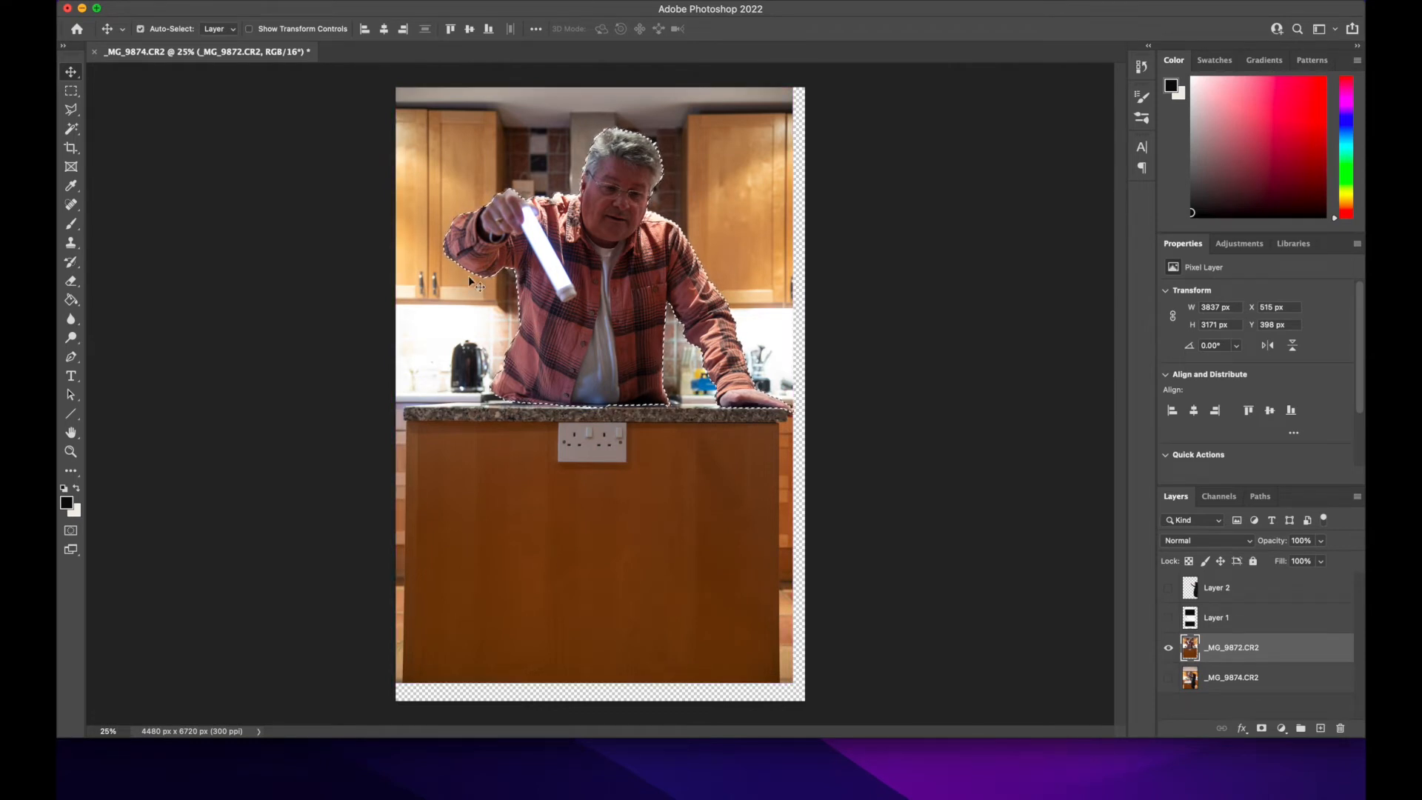
{"action": "left_click", "coordinate": [1243, 619]}
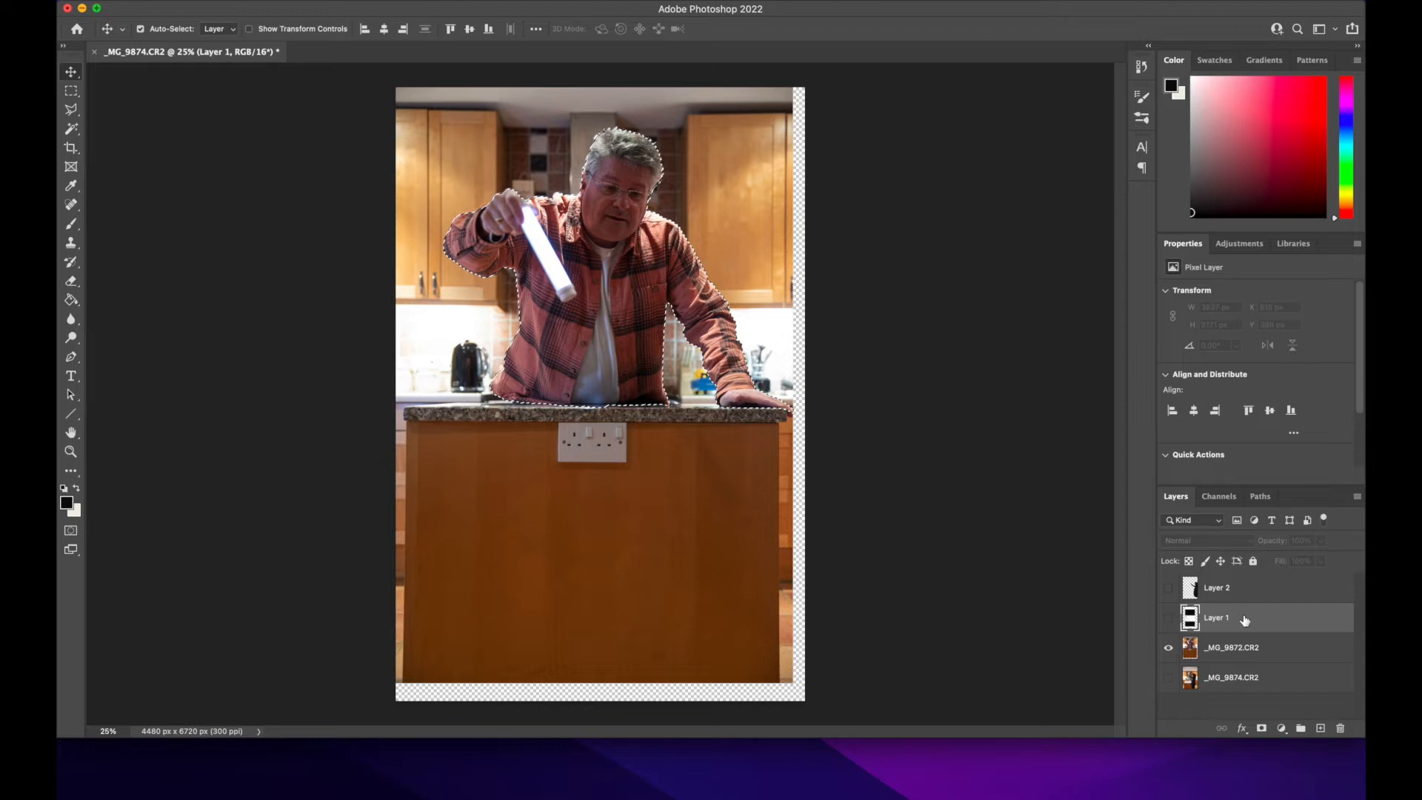
{"action": "key", "text": "super+j"}
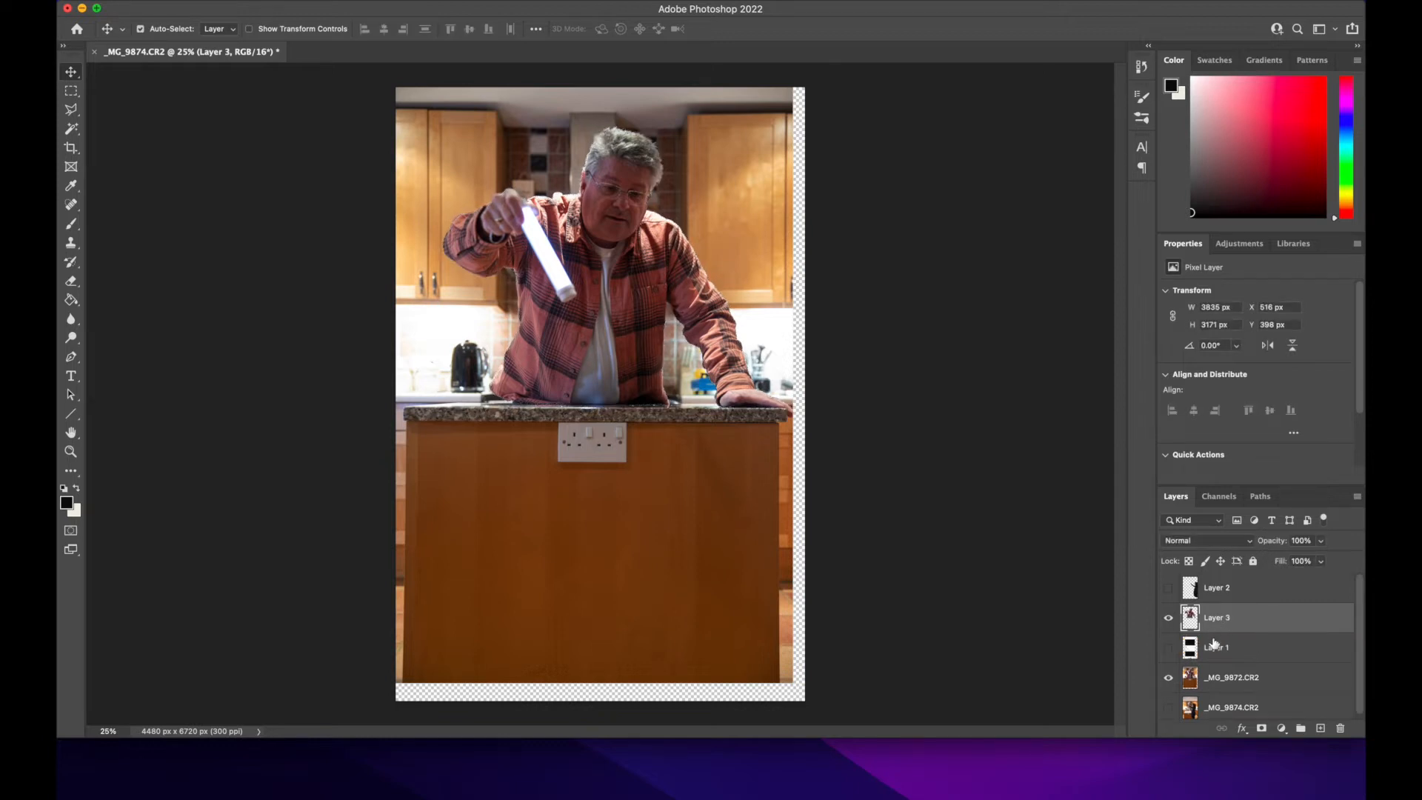
Step: Hide _MG_9872.CR2, show the screenshot layer, and move the man's cut-out over the upper black area, at about X 540 px, Y 189 px
{"action": "left_click", "coordinate": [1168, 678]}
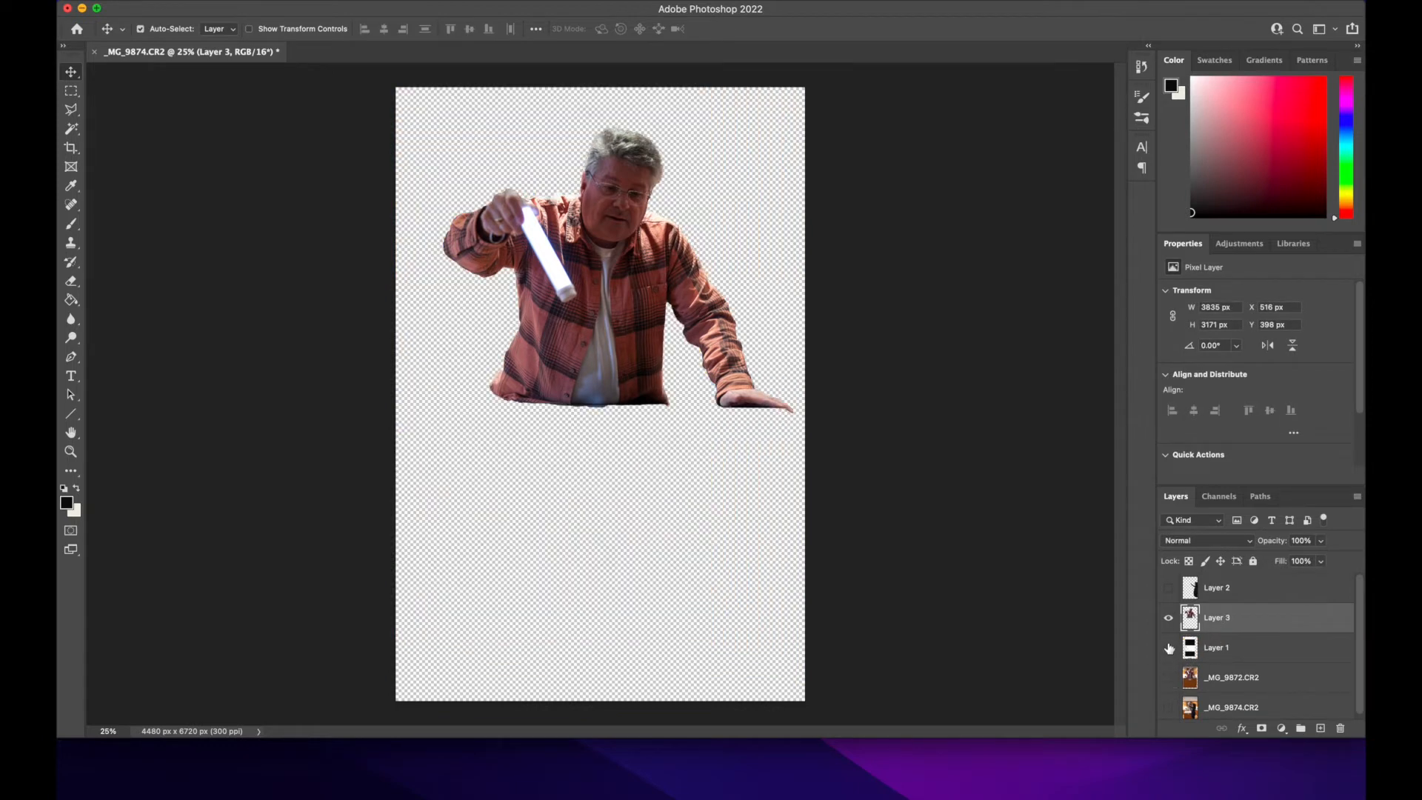
{"action": "left_click", "coordinate": [1169, 648]}
{"action": "mouse_move", "coordinate": [634, 286]}
{"action": "left_mouse_down"}
{"action": "mouse_move", "coordinate": [721, 246]}
{"action": "mouse_move", "coordinate": [622, 261]}
{"action": "left_mouse_up"}
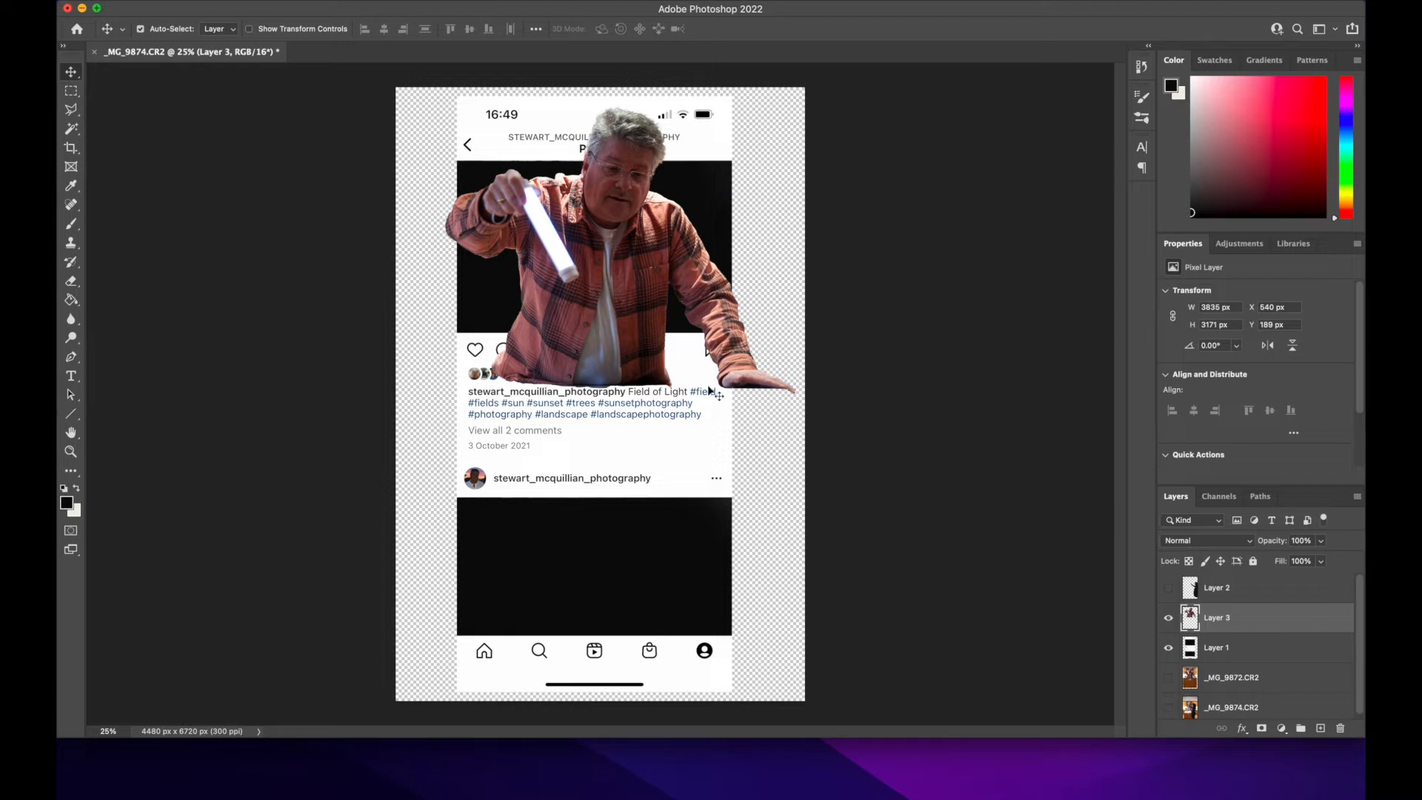
Step: Scale the man's cut-out proportionally to about 64.56% and place it over the upper black area at about X 667 px, Y 730 px
{"action": "left_click_drag", "start_coordinate": [626, 341], "coordinate": [590, 297]}
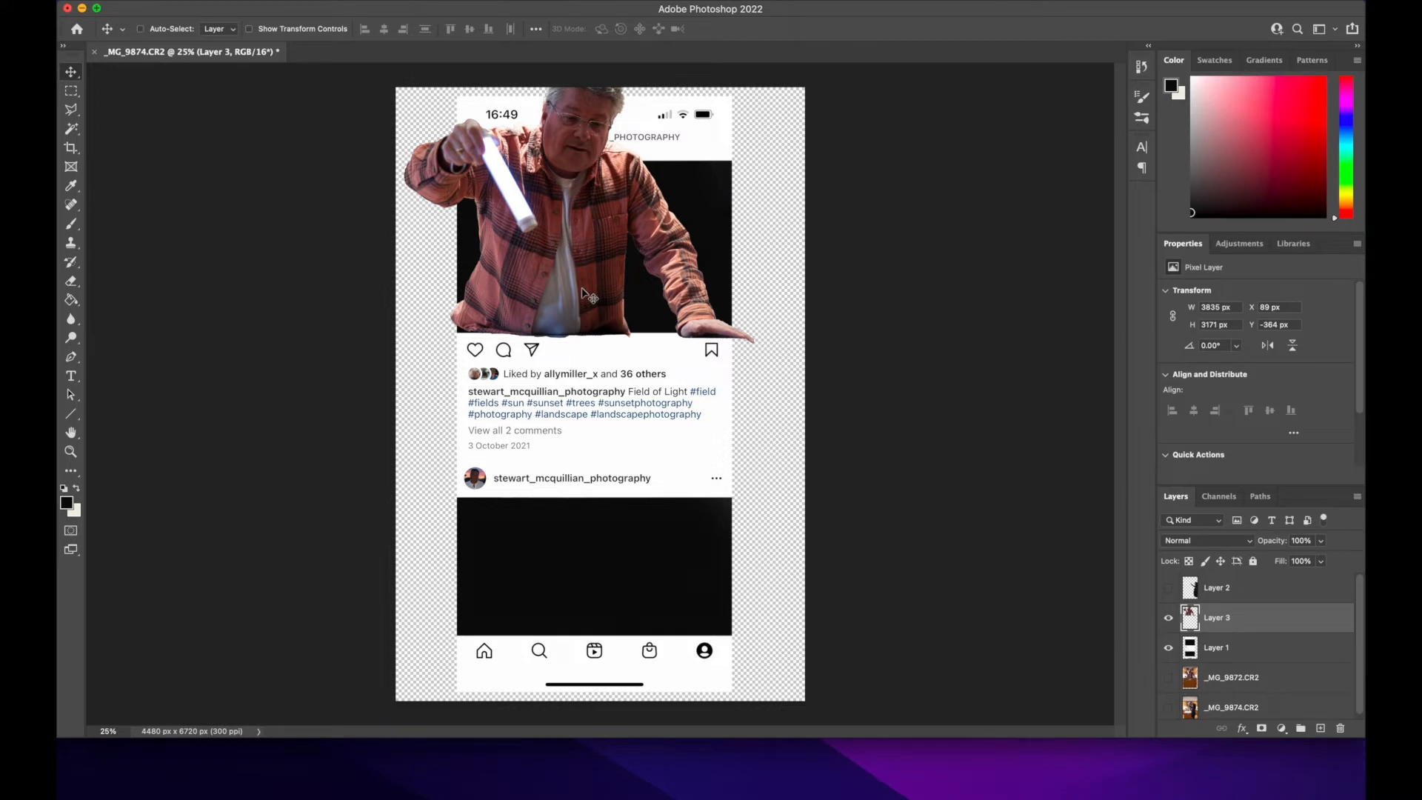
{"action": "key", "text": "cmd+t"}
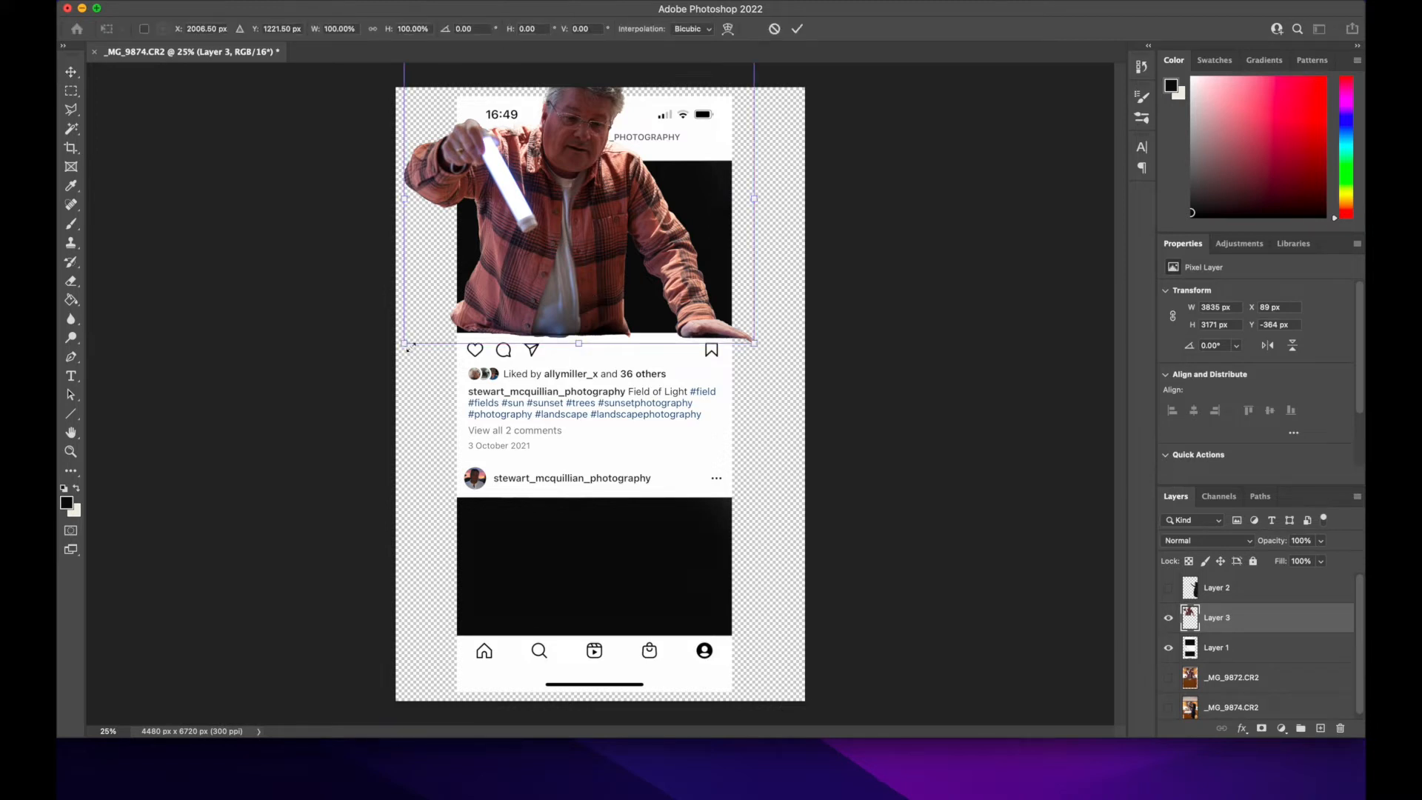
{"action": "left_click_drag", "start_coordinate": [402, 344], "coordinate": [551, 224]}
{"action": "left_click_drag", "start_coordinate": [633, 143], "coordinate": [593, 256]}
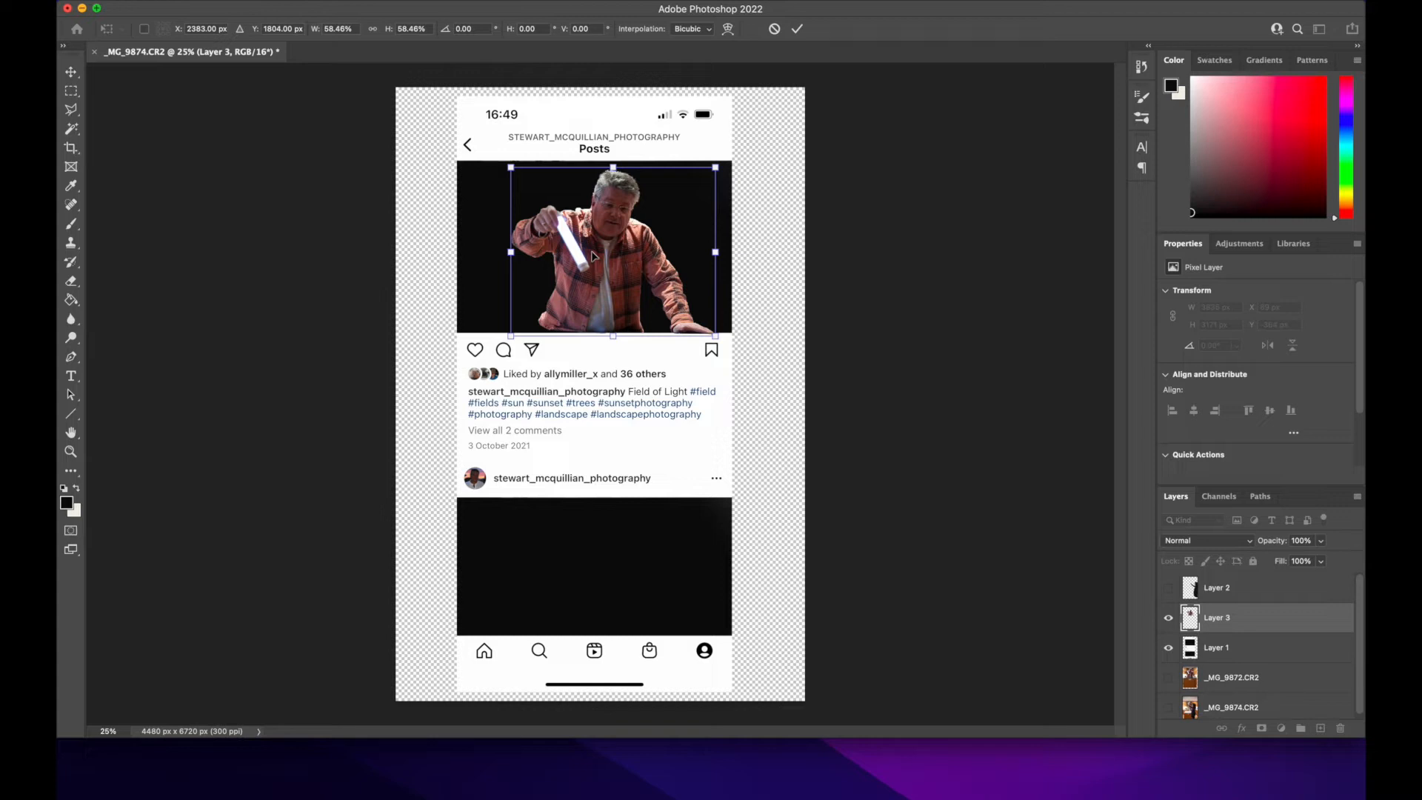
{"action": "mouse_move", "coordinate": [715, 167]}
{"action": "left_mouse_down"}
{"action": "mouse_move", "coordinate": [738, 135]}
{"action": "mouse_move", "coordinate": [691, 200]}
{"action": "mouse_move", "coordinate": [725, 158]}
{"action": "left_mouse_up"}
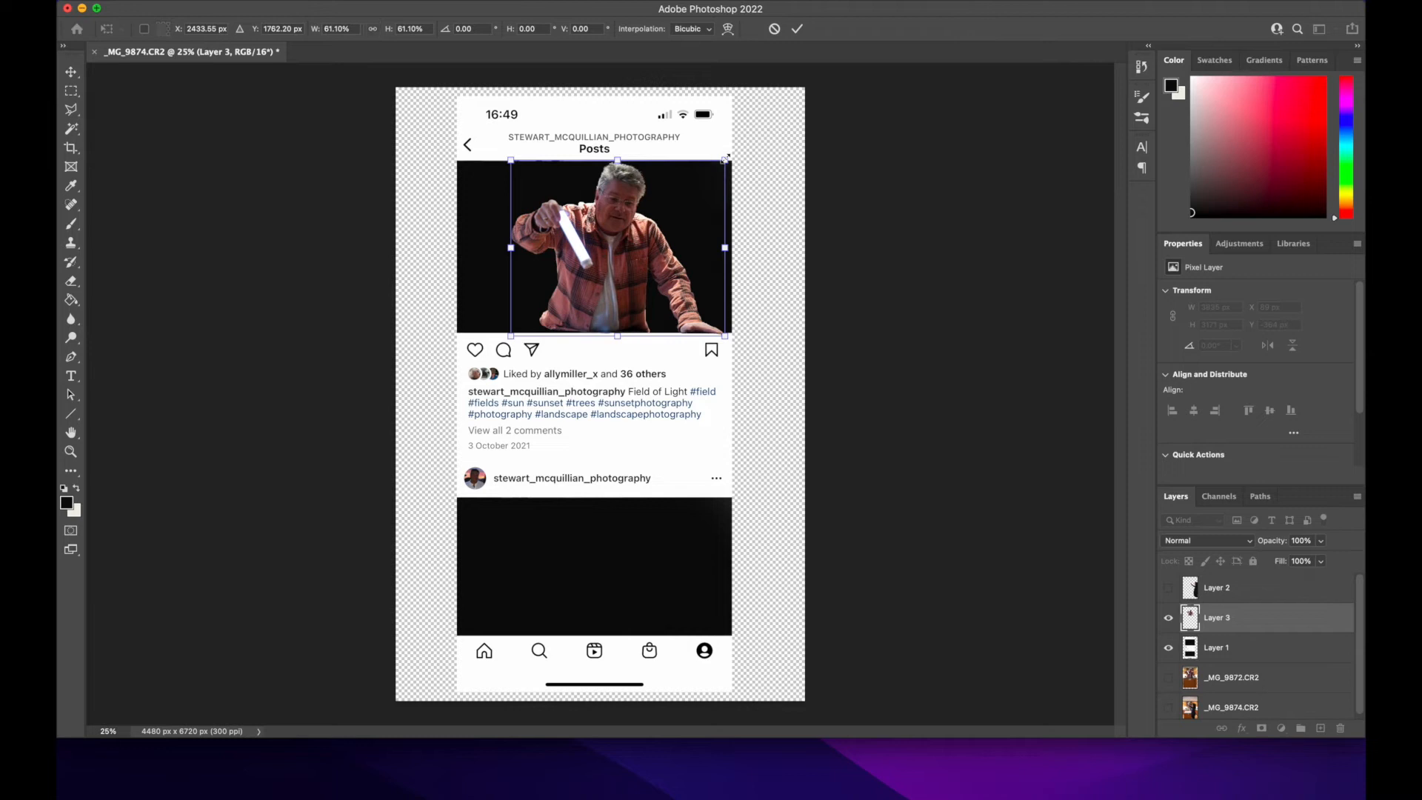
{"action": "mouse_move", "coordinate": [626, 259]}
{"action": "left_mouse_down"}
{"action": "mouse_move", "coordinate": [623, 274]}
{"action": "mouse_move", "coordinate": [602, 260]}
{"action": "left_mouse_up"}
{"action": "left_click_drag", "start_coordinate": [486, 336], "coordinate": [475, 348]}
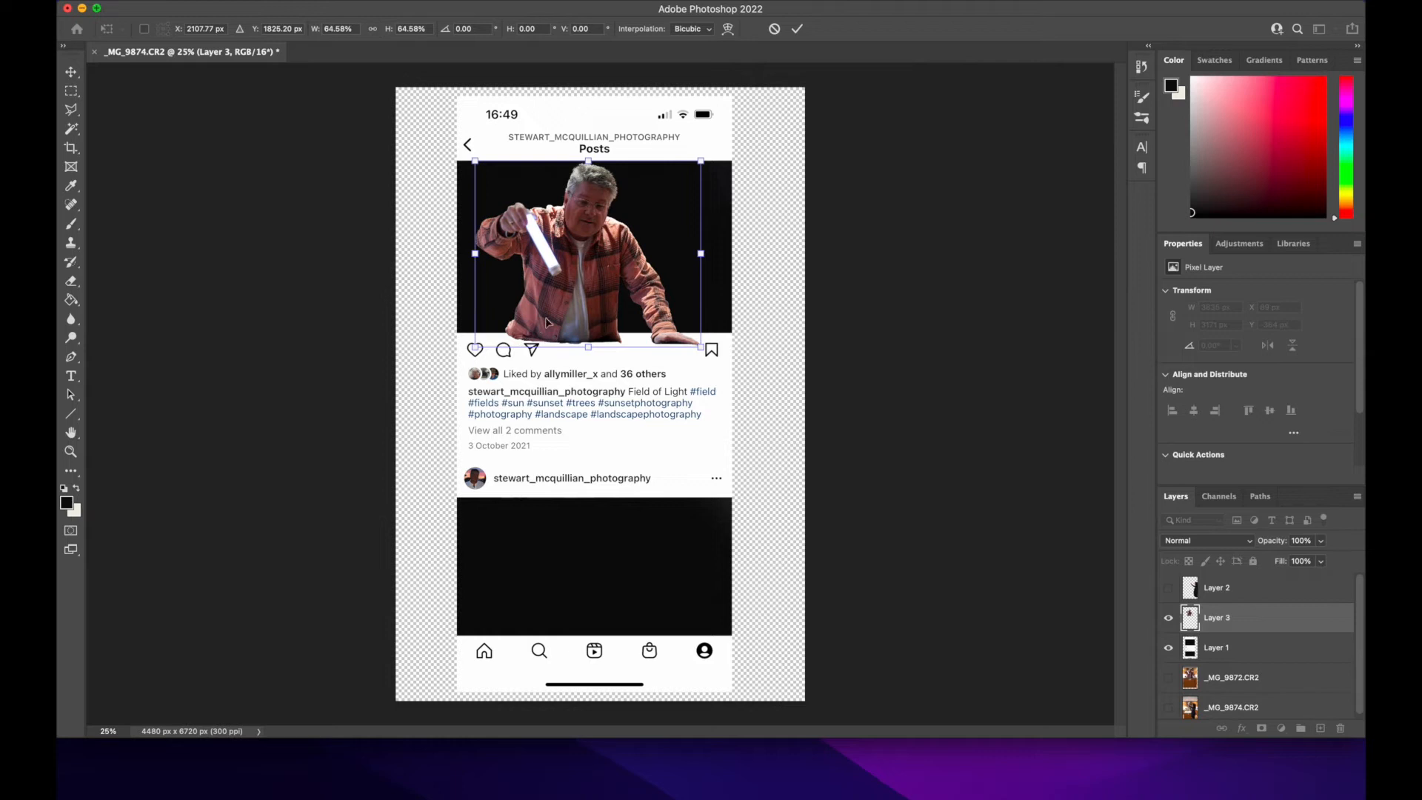
{"action": "left_click_drag", "start_coordinate": [565, 313], "coordinate": [540, 306]}
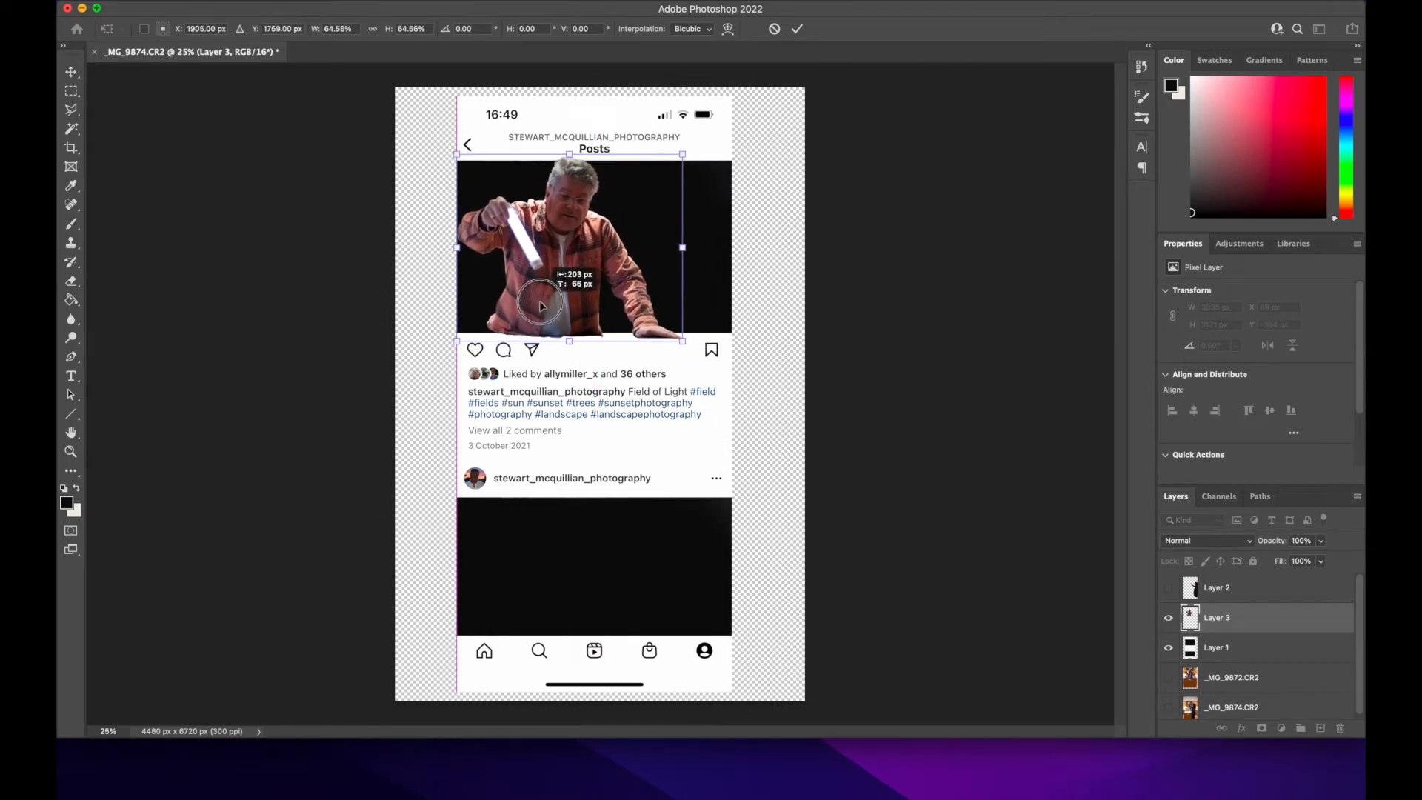
{"action": "key", "text": "Return"}
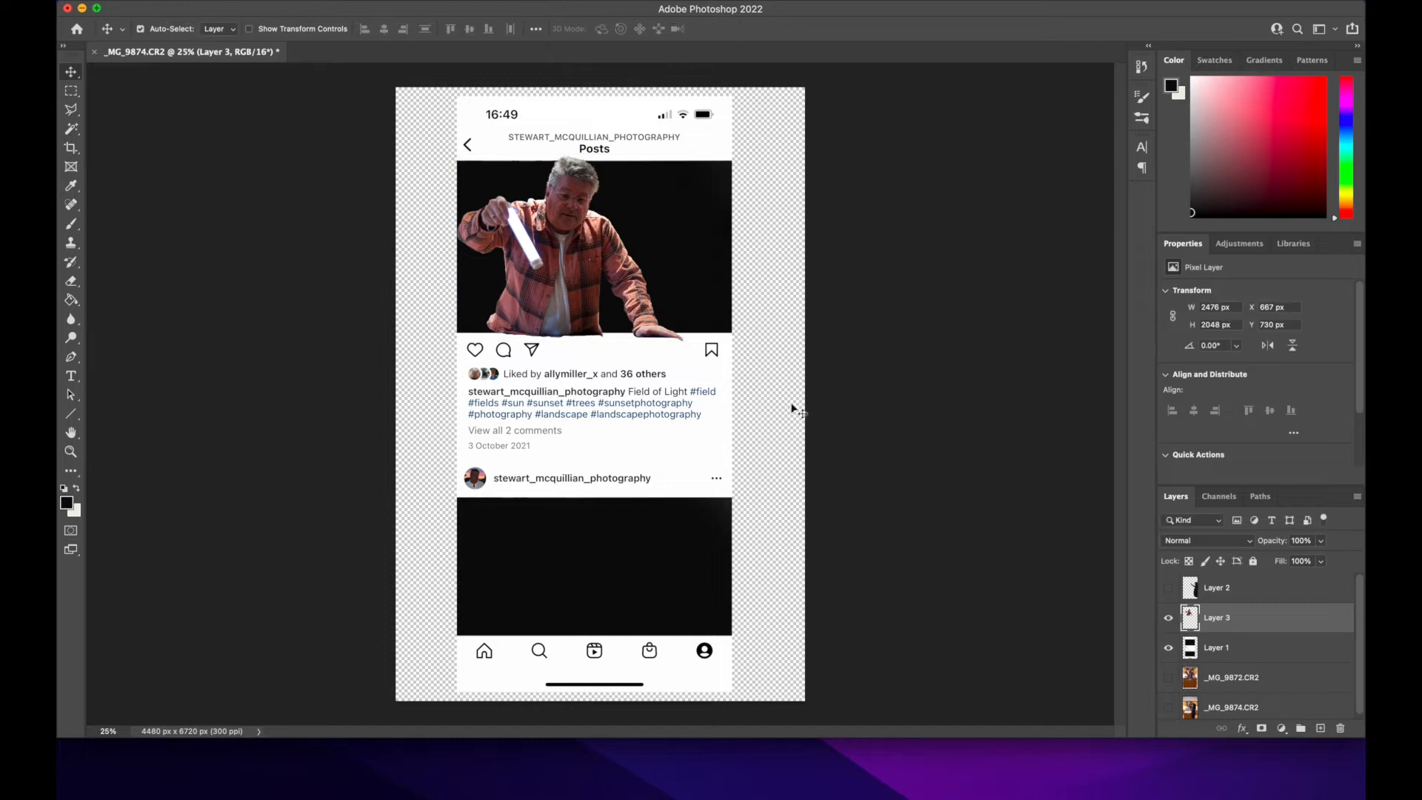
Step: Show the woman's cut-out, scale it to about 72.66%, and place it along the screenshot's right edge, reaching down over the lower black area
{"action": "left_click", "coordinate": [1222, 596]}
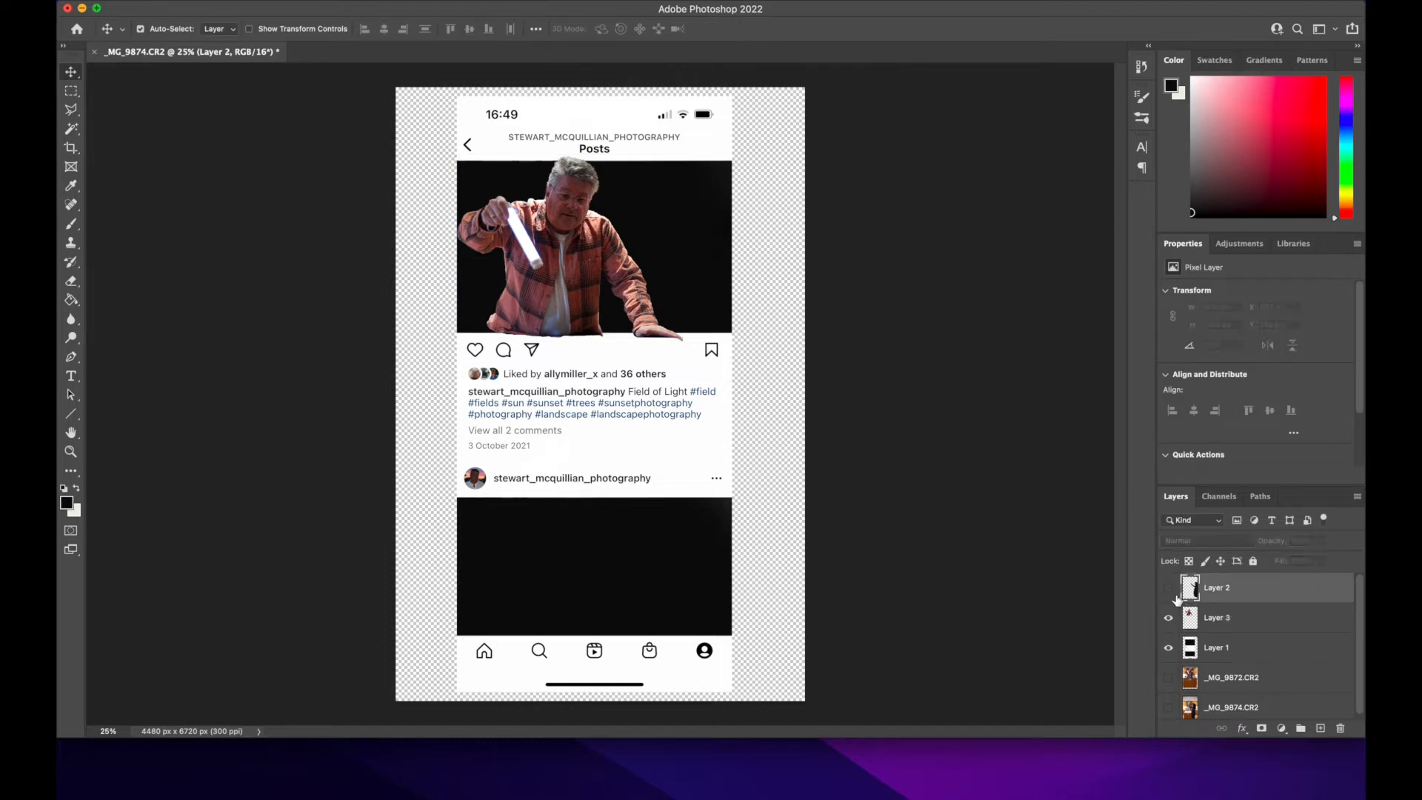
{"action": "left_click", "coordinate": [1169, 588]}
{"action": "left_click_drag", "start_coordinate": [749, 491], "coordinate": [638, 491]}
{"action": "key", "text": "super+t"}
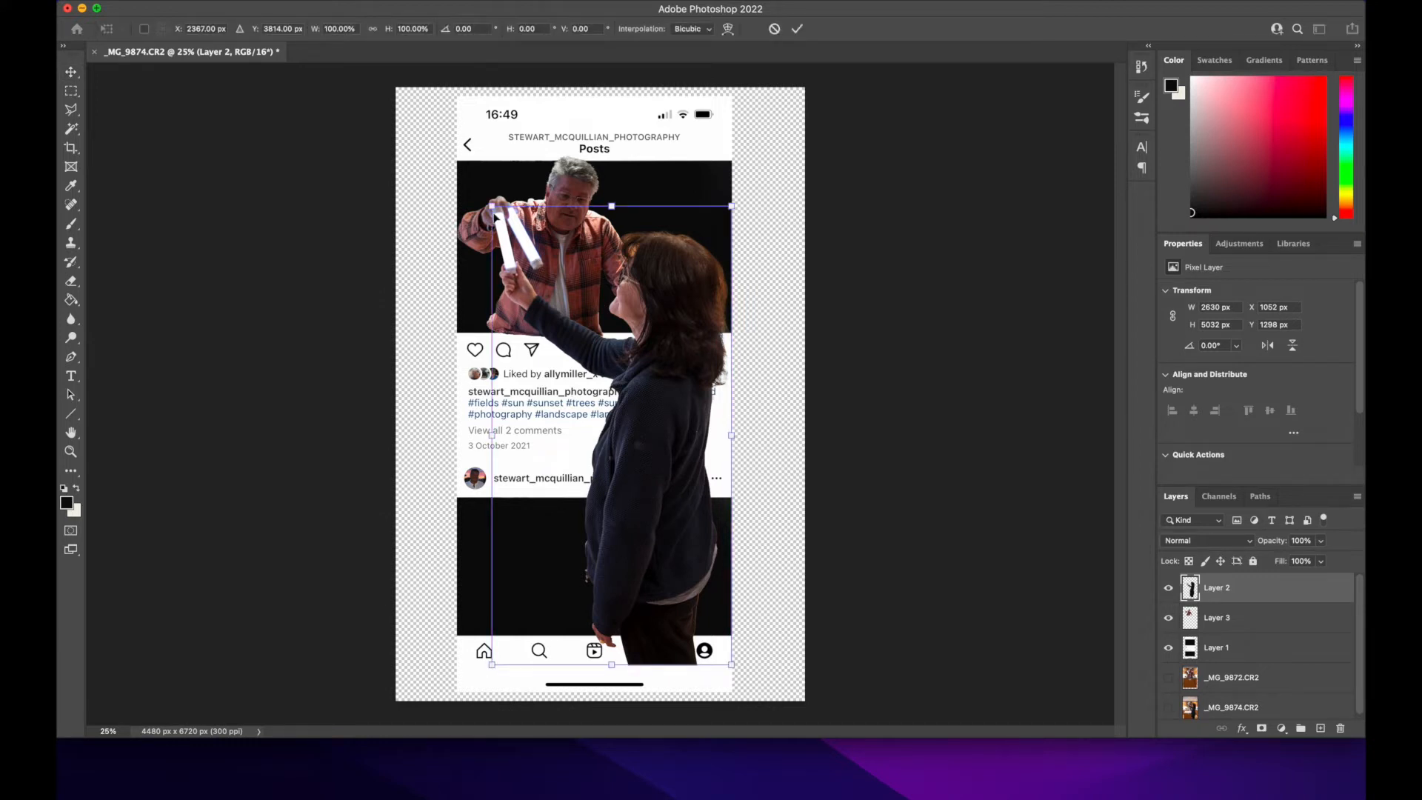
{"action": "left_click_drag", "start_coordinate": [501, 223], "coordinate": [570, 358]}
{"action": "left_click_drag", "start_coordinate": [675, 533], "coordinate": [685, 487]}
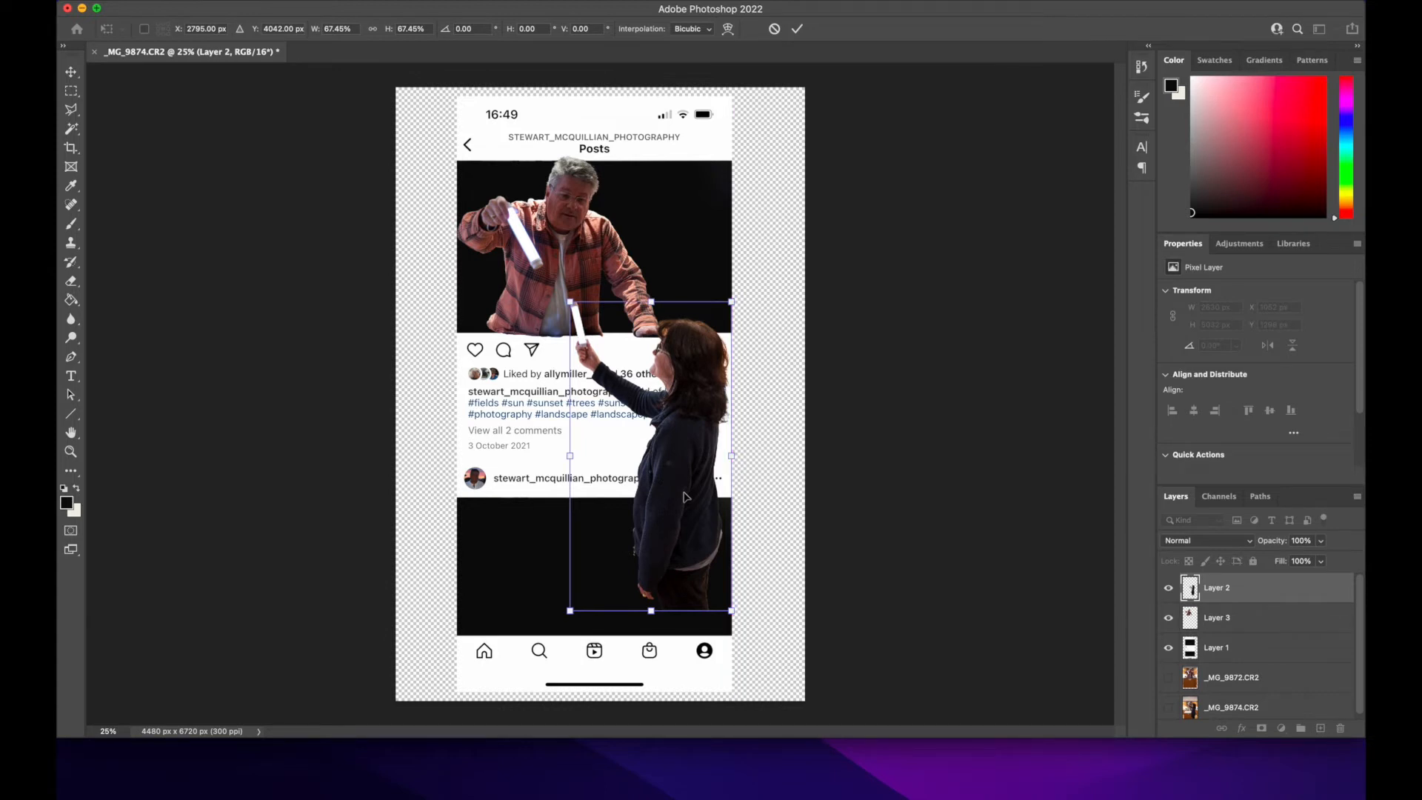
{"action": "left_click", "coordinate": [694, 497]}
{"action": "left_click_drag", "start_coordinate": [694, 497], "coordinate": [650, 435]}
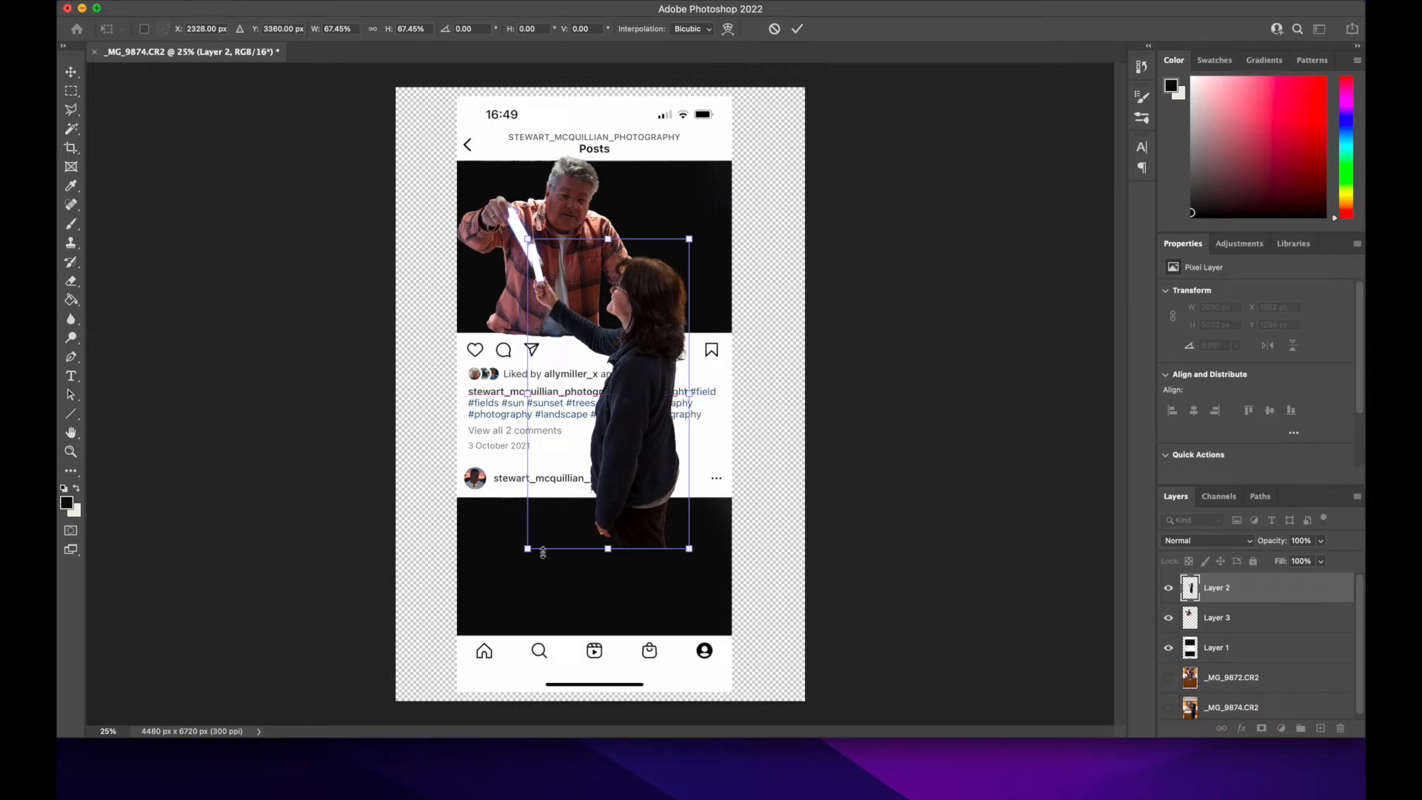
{"action": "mouse_move", "coordinate": [527, 549]}
{"action": "left_mouse_down"}
{"action": "mouse_move", "coordinate": [514, 587]}
{"action": "mouse_move", "coordinate": [515, 572]}
{"action": "left_mouse_up"}
{"action": "left_click_drag", "start_coordinate": [607, 530], "coordinate": [653, 565]}
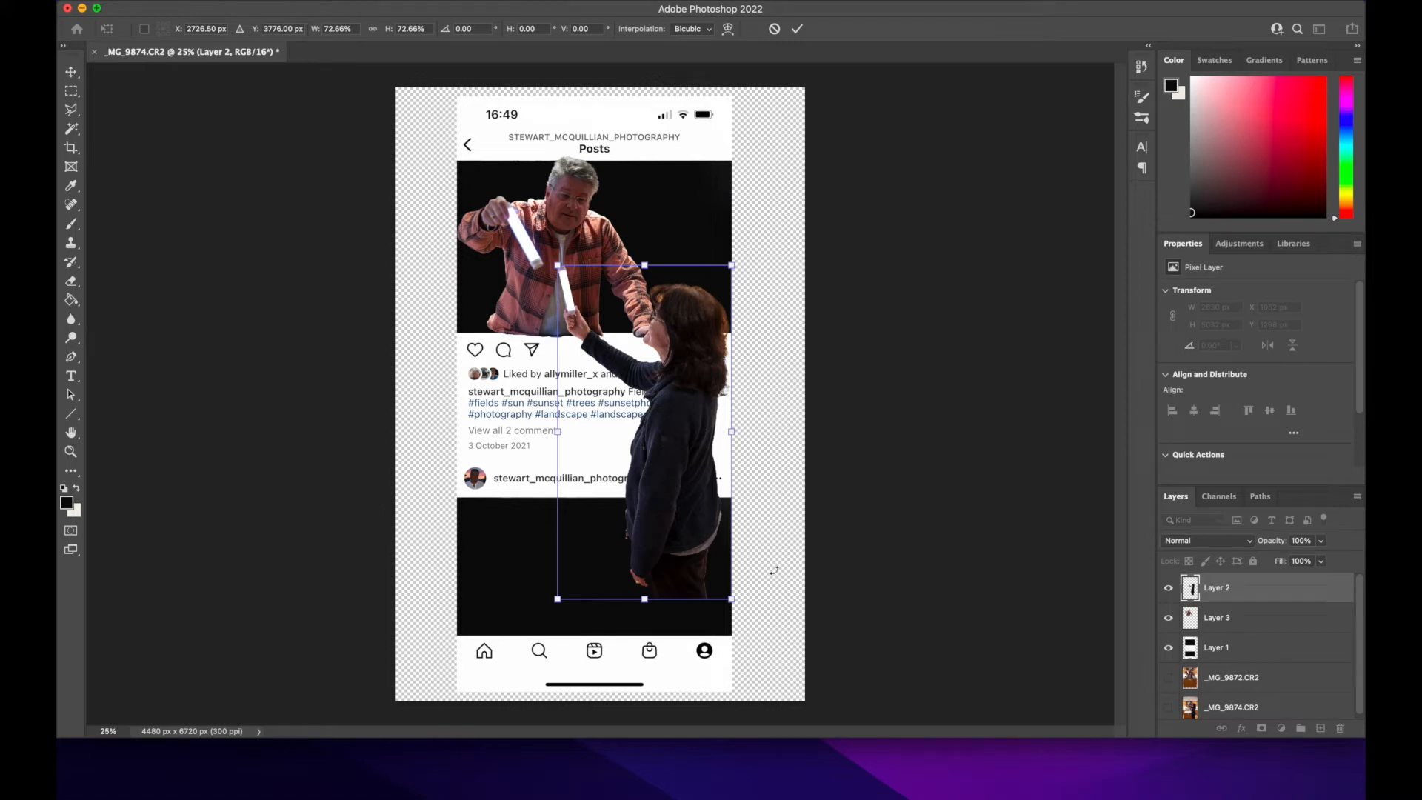
{"action": "key", "text": "Return"}
Step: Make the Instagram screenshot layer active and hide the cut-outs of both people
{"action": "left_click", "coordinate": [1229, 650]}
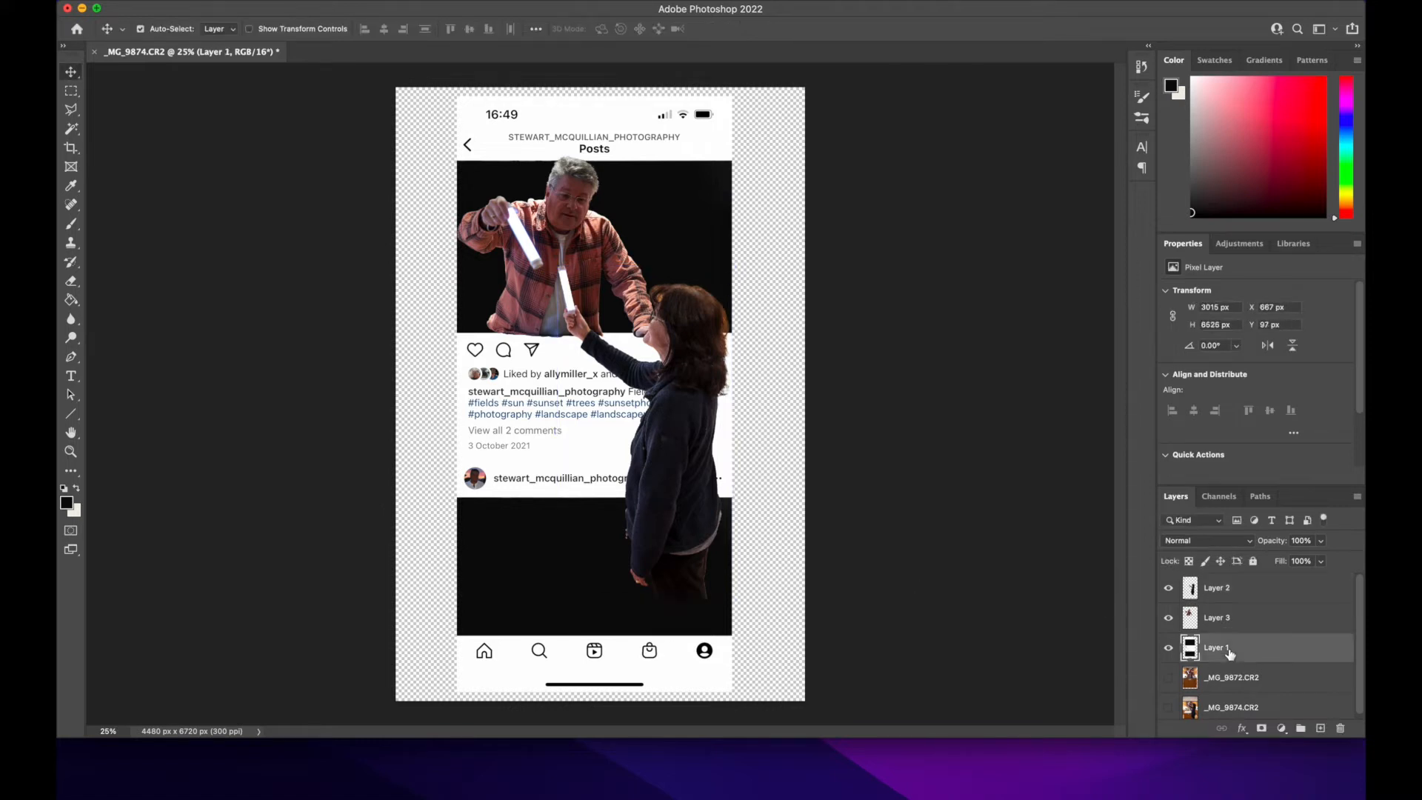
{"action": "left_click", "coordinate": [1168, 617]}
{"action": "left_click", "coordinate": [1168, 588]}
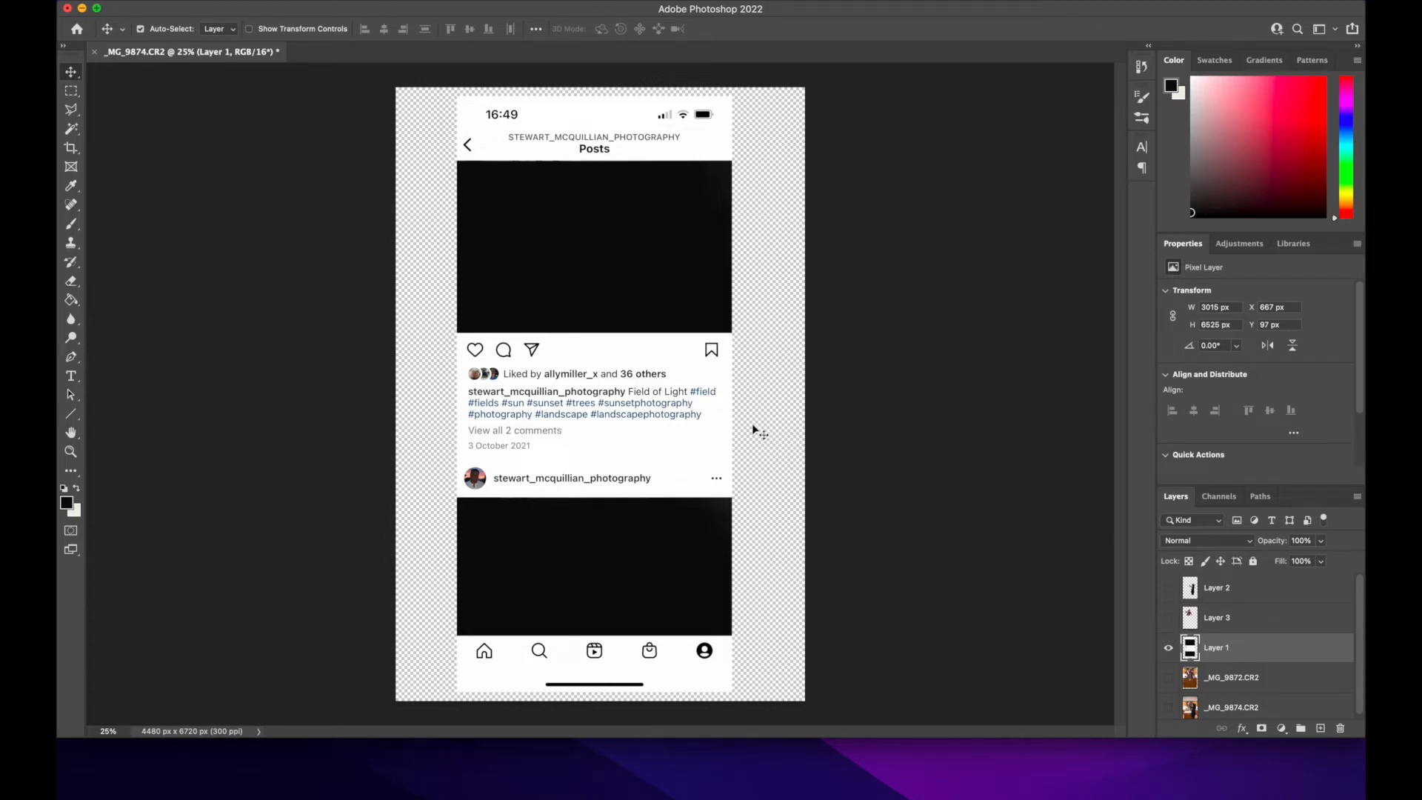
Step: Select the screenshot from just above the second post's header to its bottom edge with the Polygonal Lasso and copy it to a new layer
{"action": "left_click", "coordinate": [71, 110]}
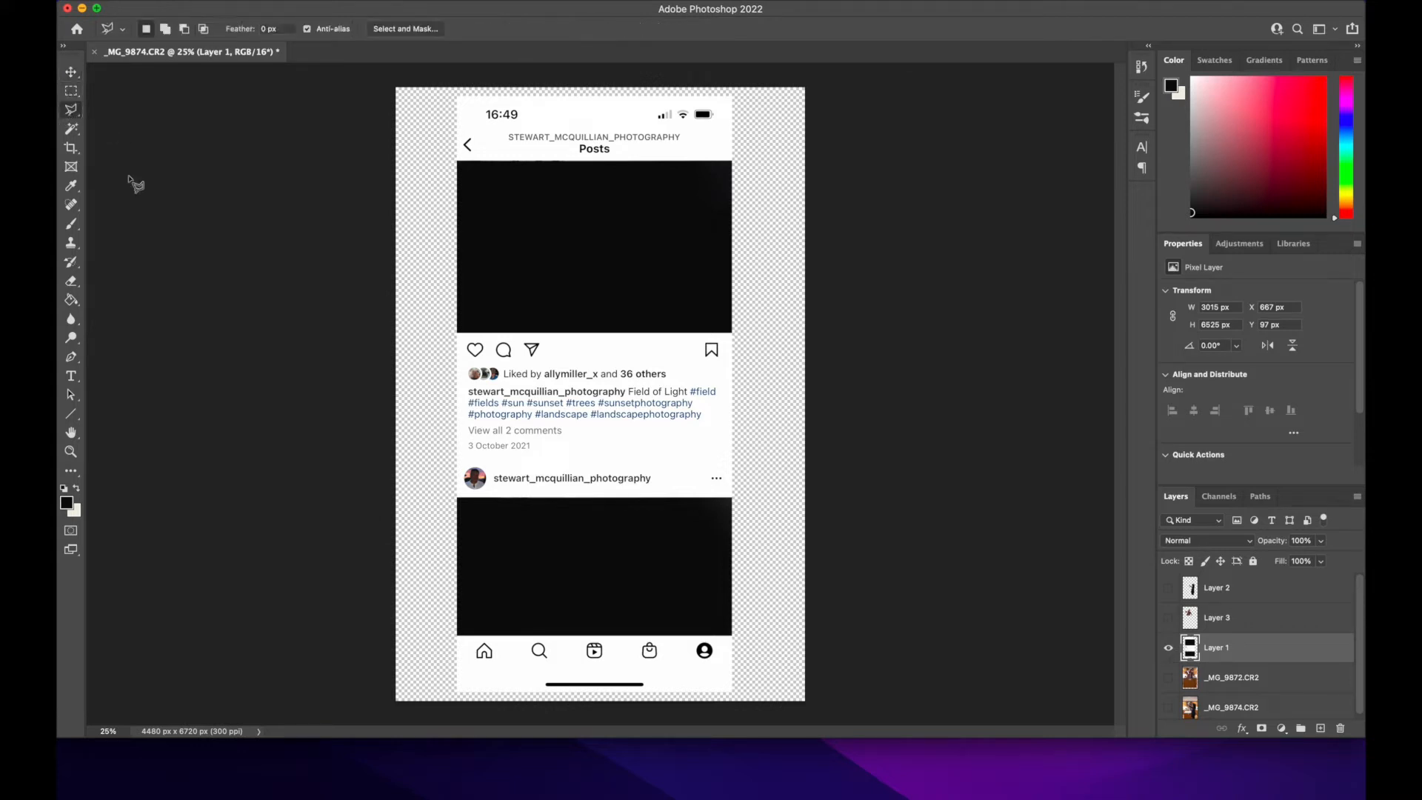
{"action": "left_click", "coordinate": [457, 457]}
{"action": "left_click", "coordinate": [732, 458]}
{"action": "left_click", "coordinate": [733, 692]}
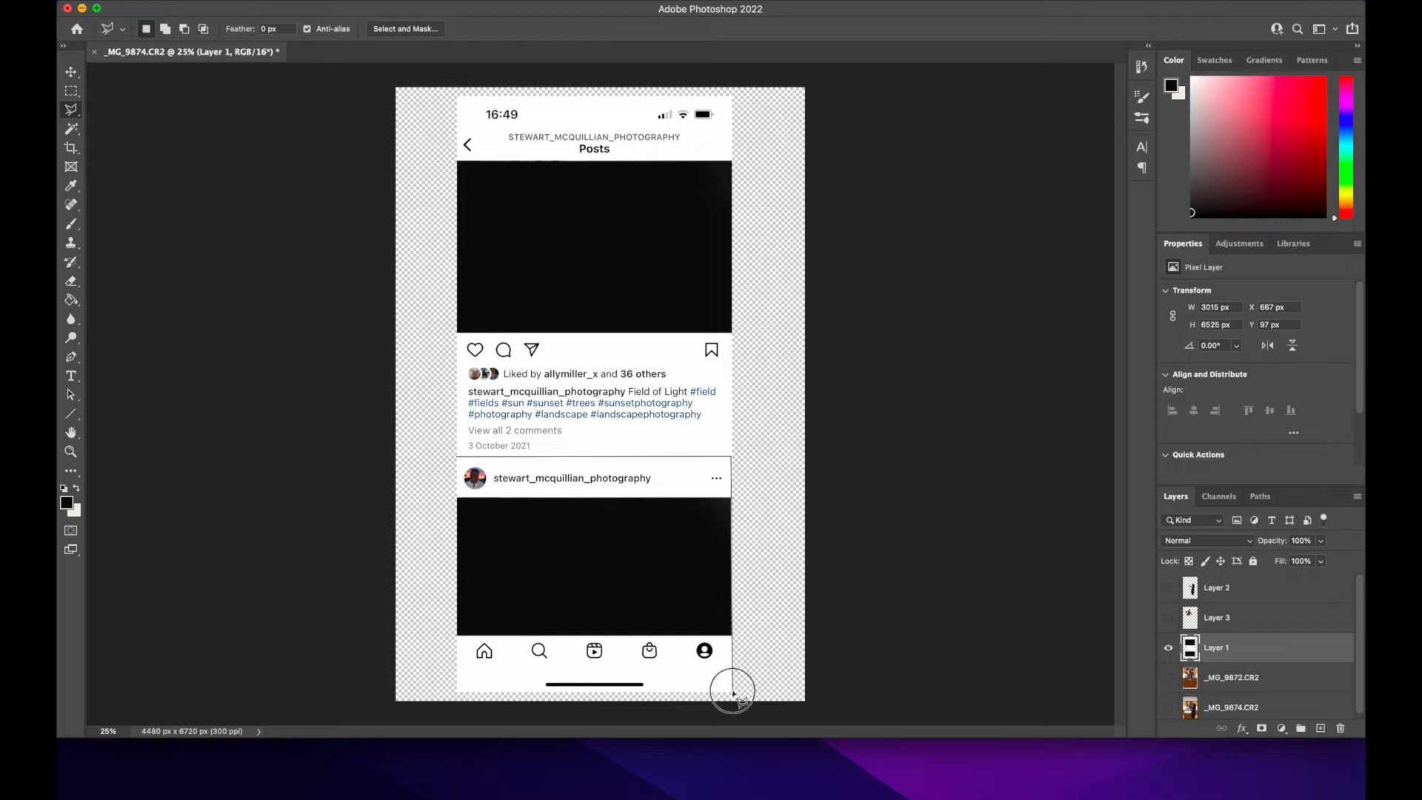
{"action": "left_click", "coordinate": [456, 694]}
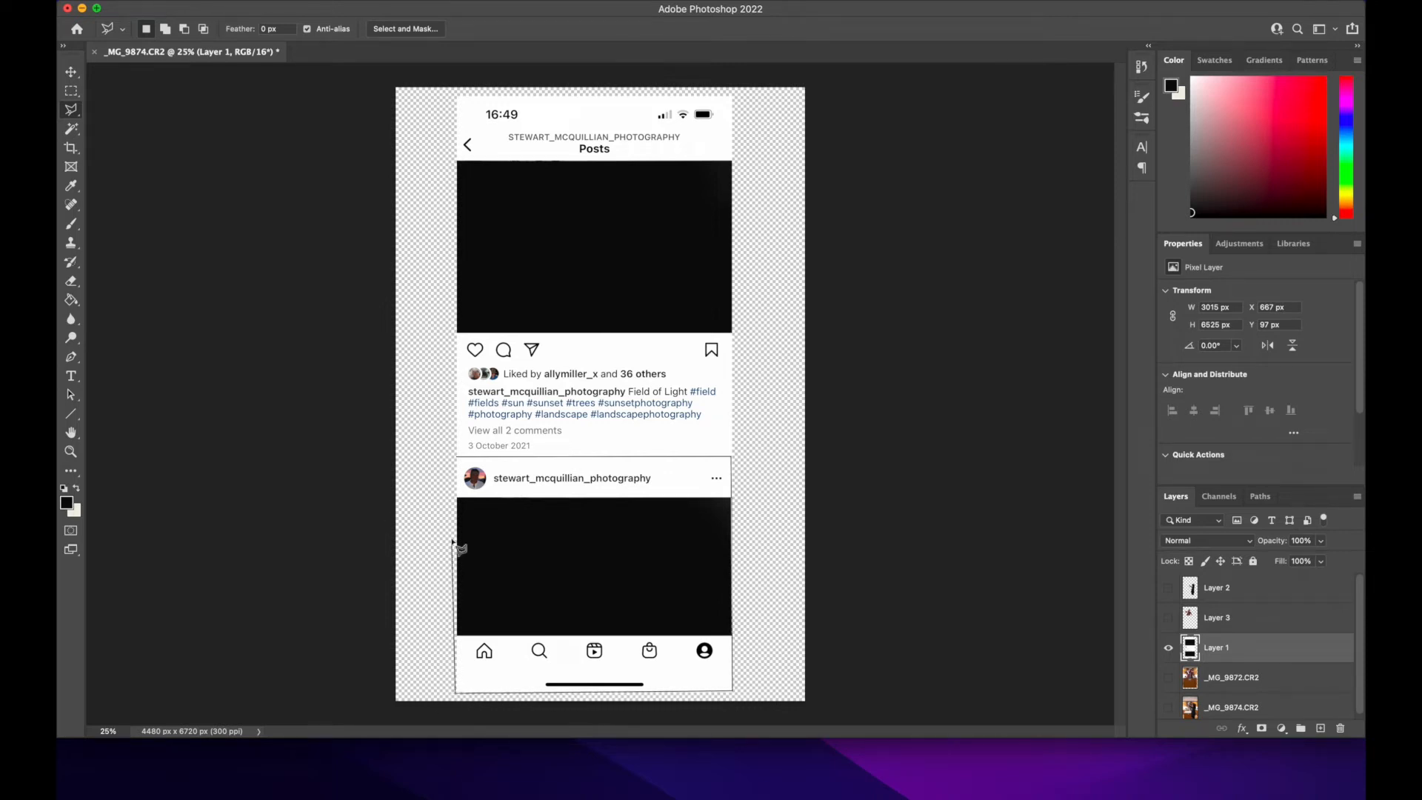
{"action": "left_click", "coordinate": [455, 458]}
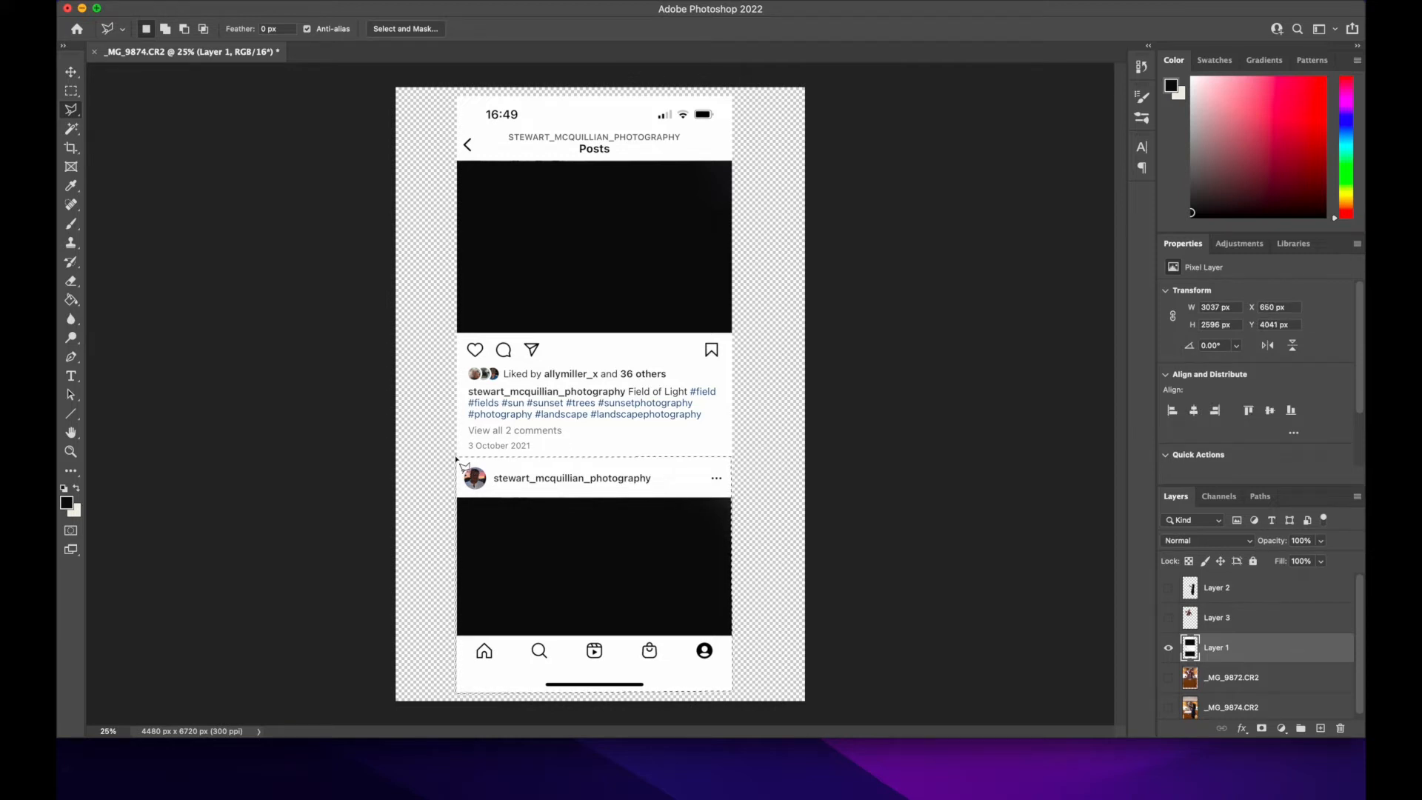
{"action": "key", "text": "ctrl+j"}
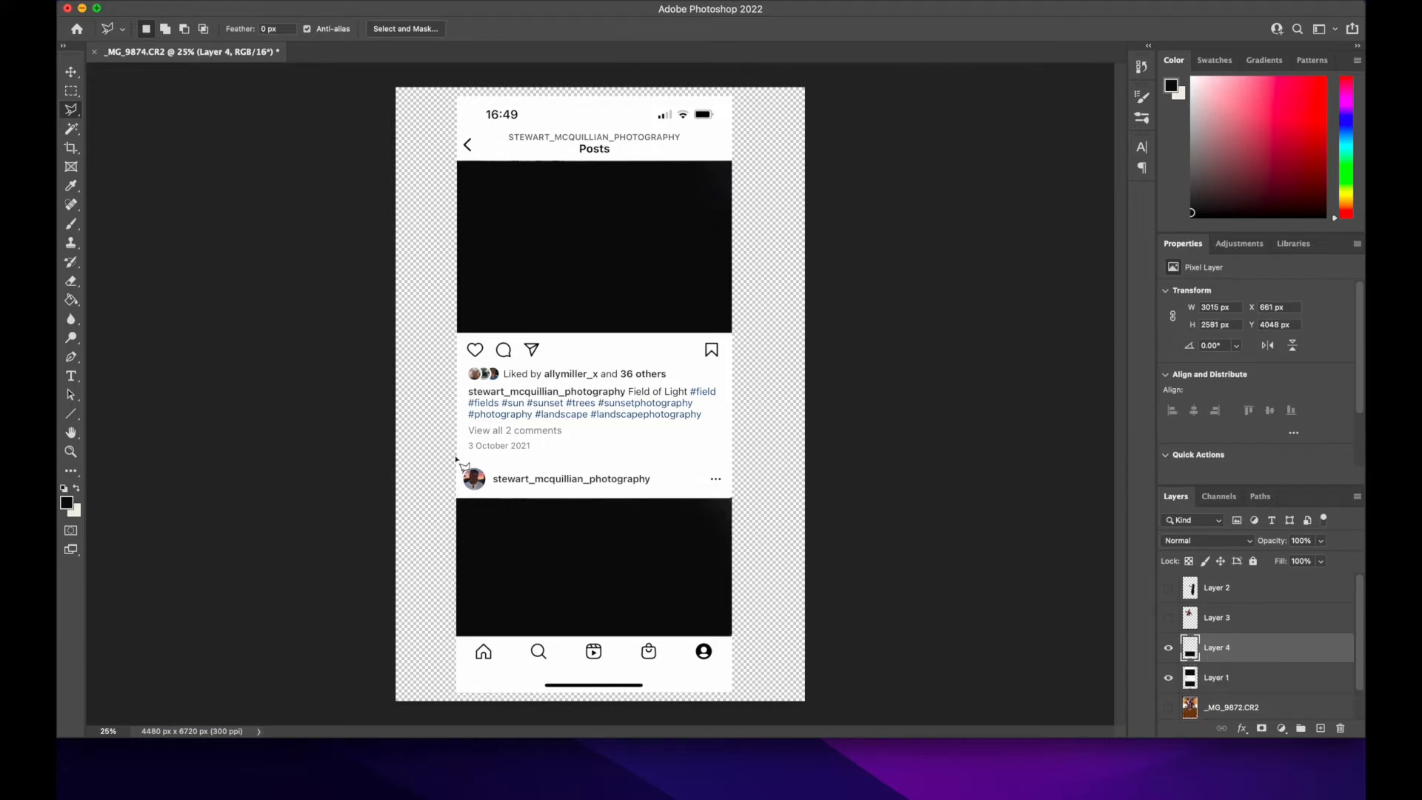
Step: Move the copied lower post straight up to about X 667 px, Y 3396 px, closing the gap between the two posts
{"action": "left_click", "coordinate": [71, 72]}
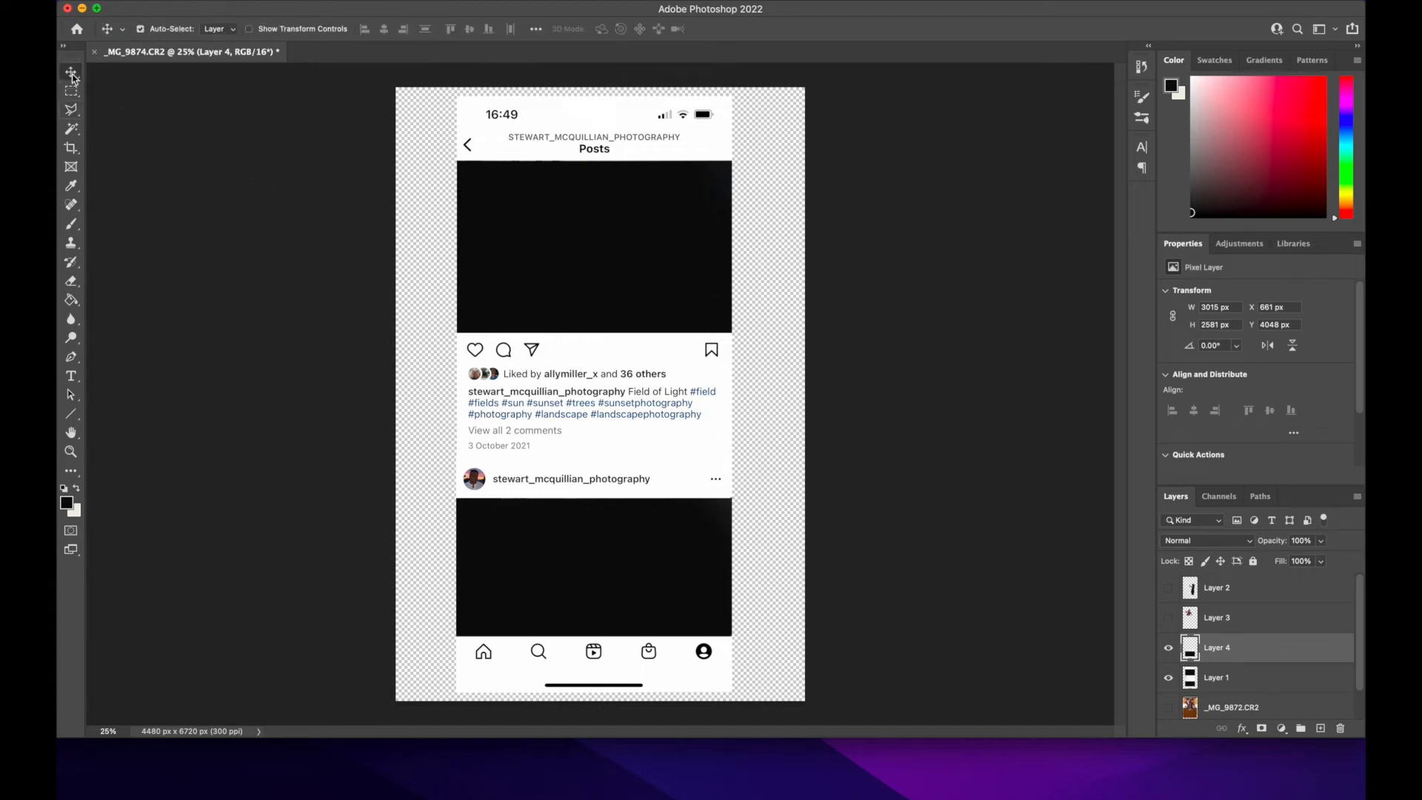
{"action": "left_click_drag", "start_coordinate": [568, 533], "coordinate": [566, 474]}
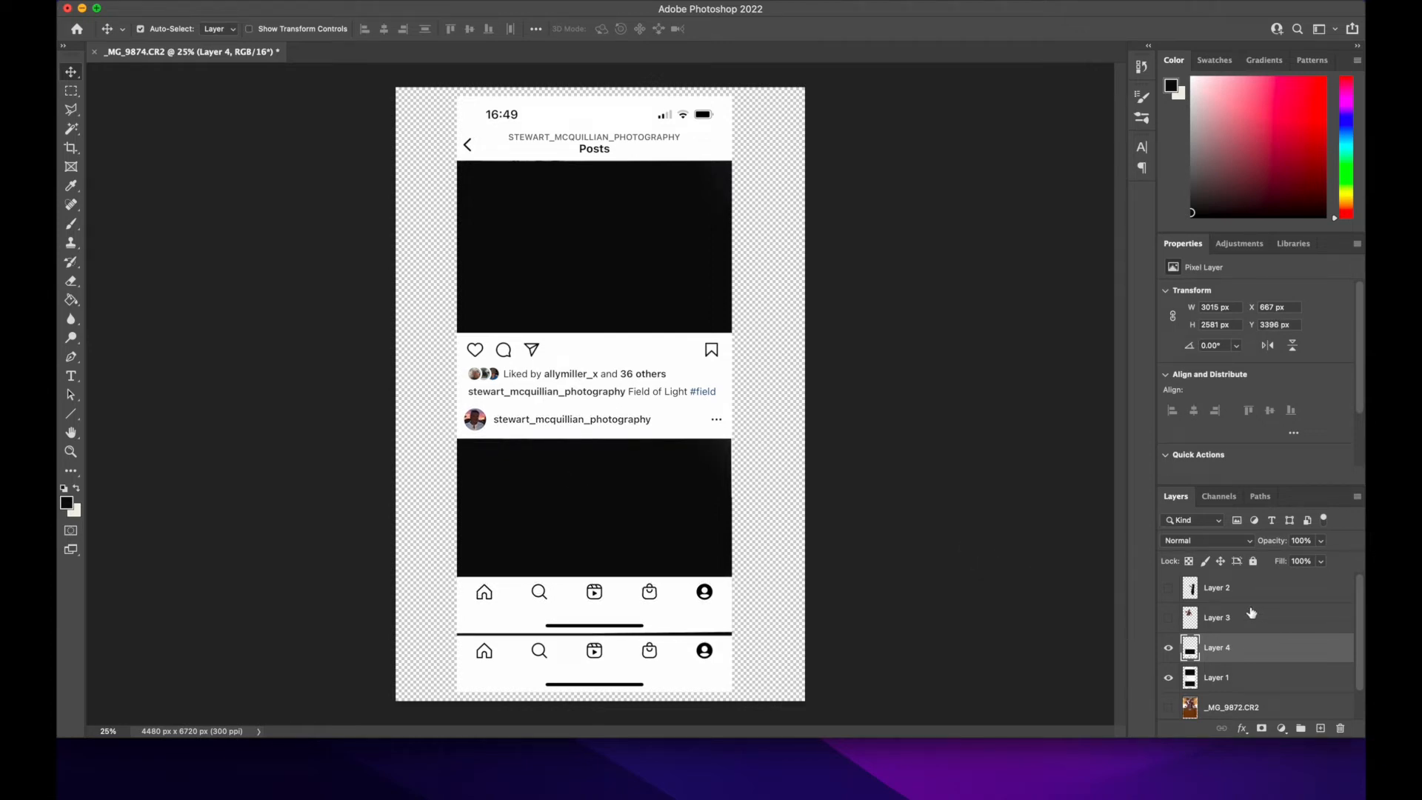
Step: Show both cut-outs and move the woman's cut-out up and left to about X 1505 px, Y 1856 px
{"action": "left_click", "coordinate": [1168, 589]}
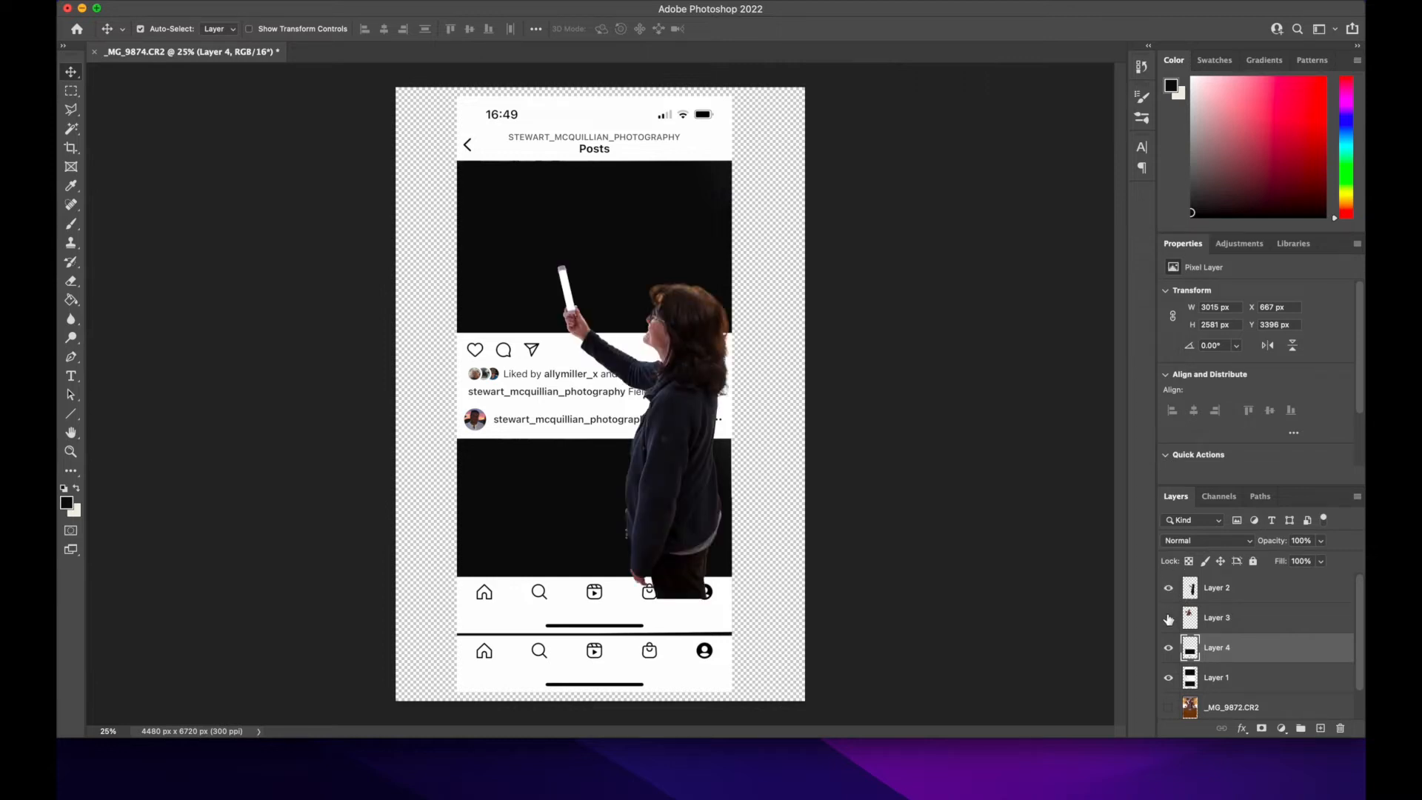
{"action": "left_click", "coordinate": [1169, 618]}
{"action": "mouse_move", "coordinate": [678, 495]}
{"action": "left_mouse_down"}
{"action": "mouse_move", "coordinate": [654, 482]}
{"action": "mouse_move", "coordinate": [663, 469]}
{"action": "mouse_move", "coordinate": [673, 486]}
{"action": "mouse_move", "coordinate": [658, 485]}
{"action": "left_mouse_up"}
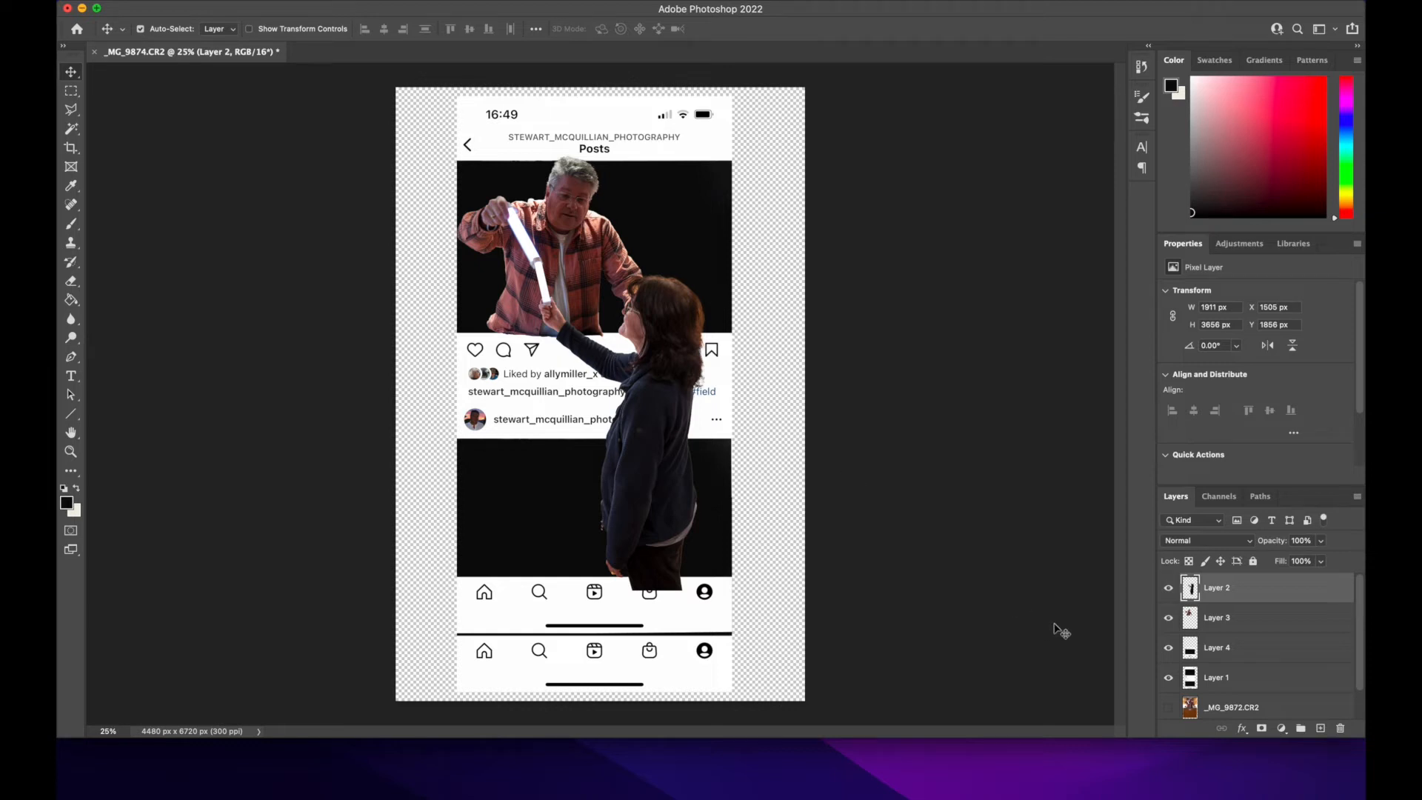
Step: Scale the man's cut-out down to about 1988 × 1644 px and place it in the upper black area at about X 824 px, Y 1099 px
{"action": "left_click", "coordinate": [1239, 628]}
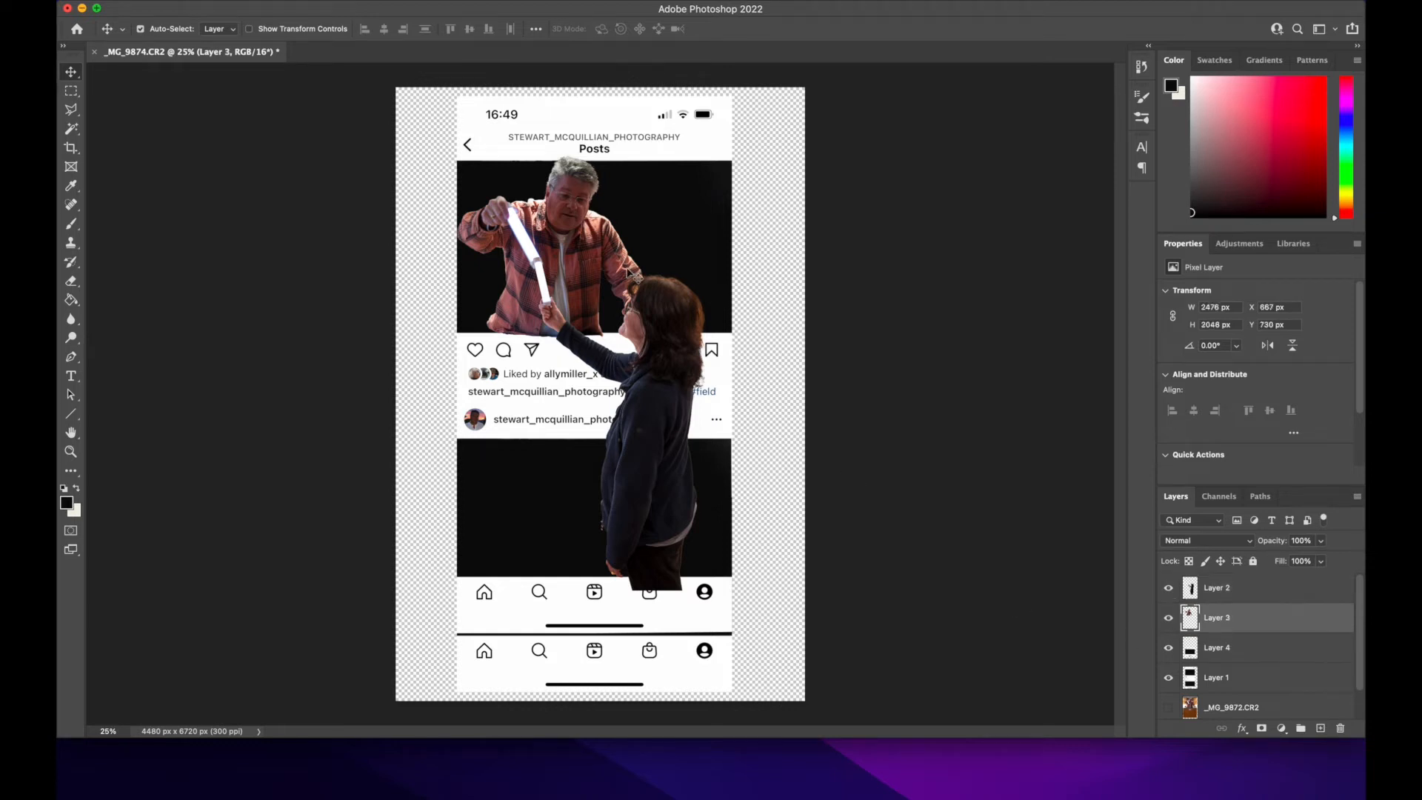
{"action": "key", "text": "super+t"}
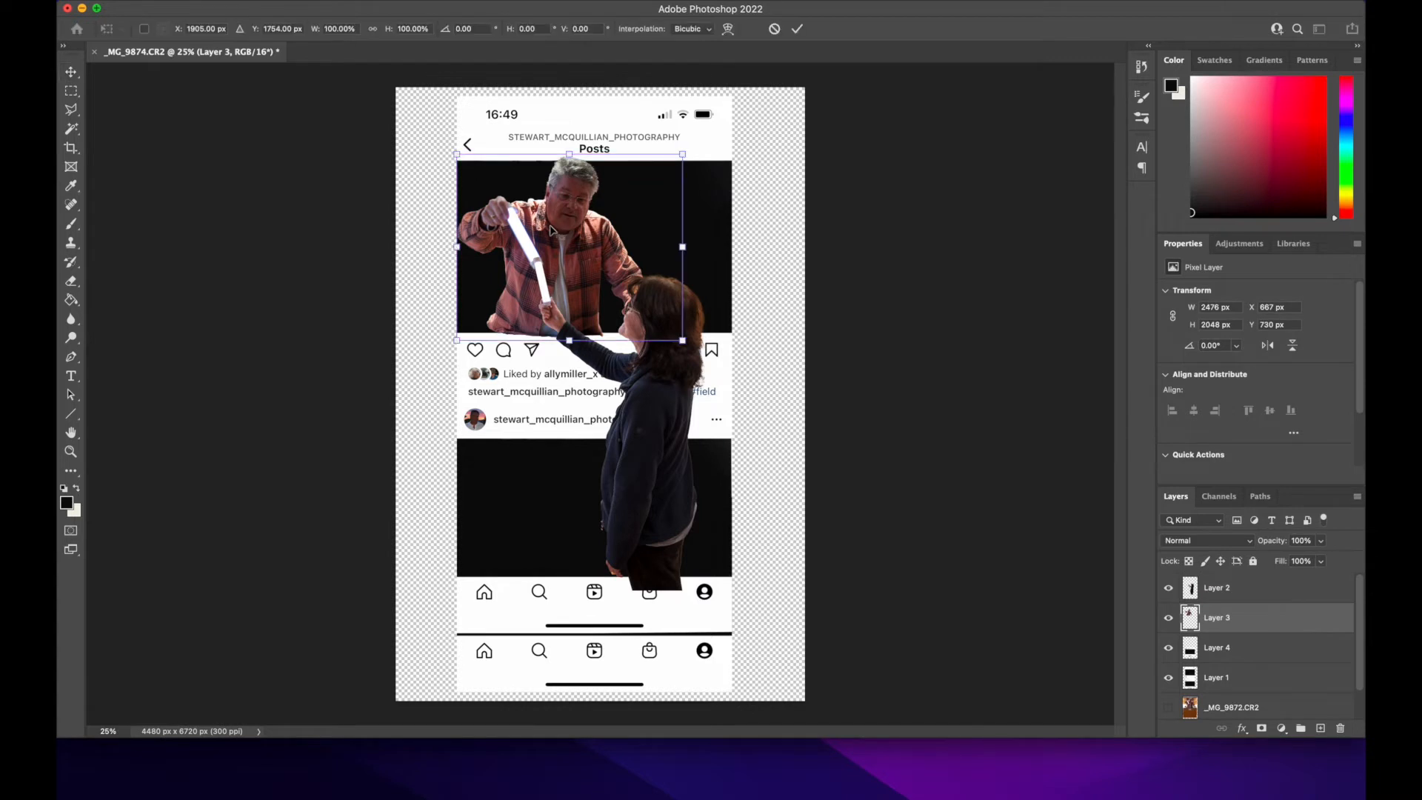
{"action": "left_click_drag", "start_coordinate": [682, 156], "coordinate": [643, 200]}
{"action": "mouse_move", "coordinate": [560, 259]}
{"action": "left_mouse_down"}
{"action": "mouse_move", "coordinate": [596, 250]}
{"action": "mouse_move", "coordinate": [548, 257]}
{"action": "mouse_move", "coordinate": [573, 263]}
{"action": "left_mouse_up"}
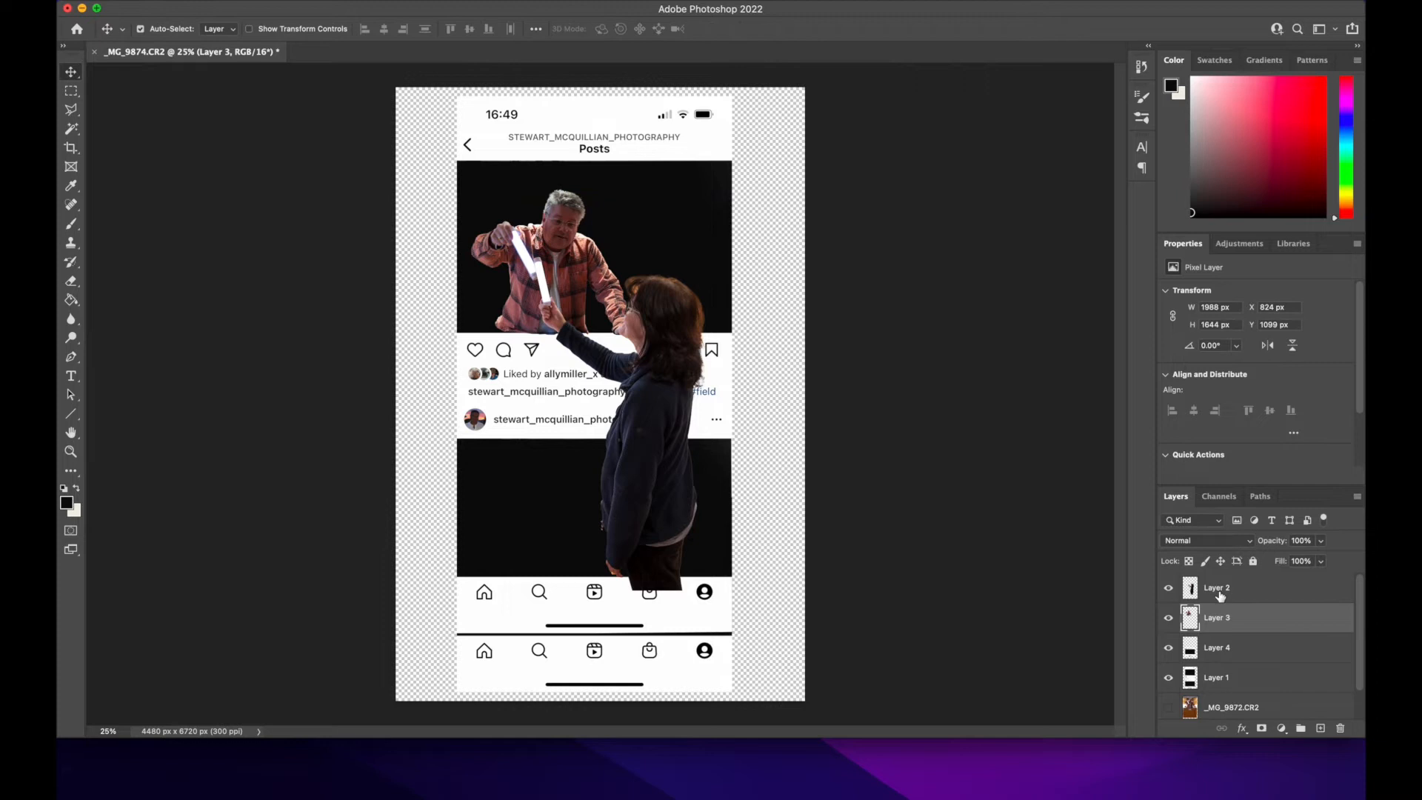
{"action": "left_click", "coordinate": [1168, 617]}
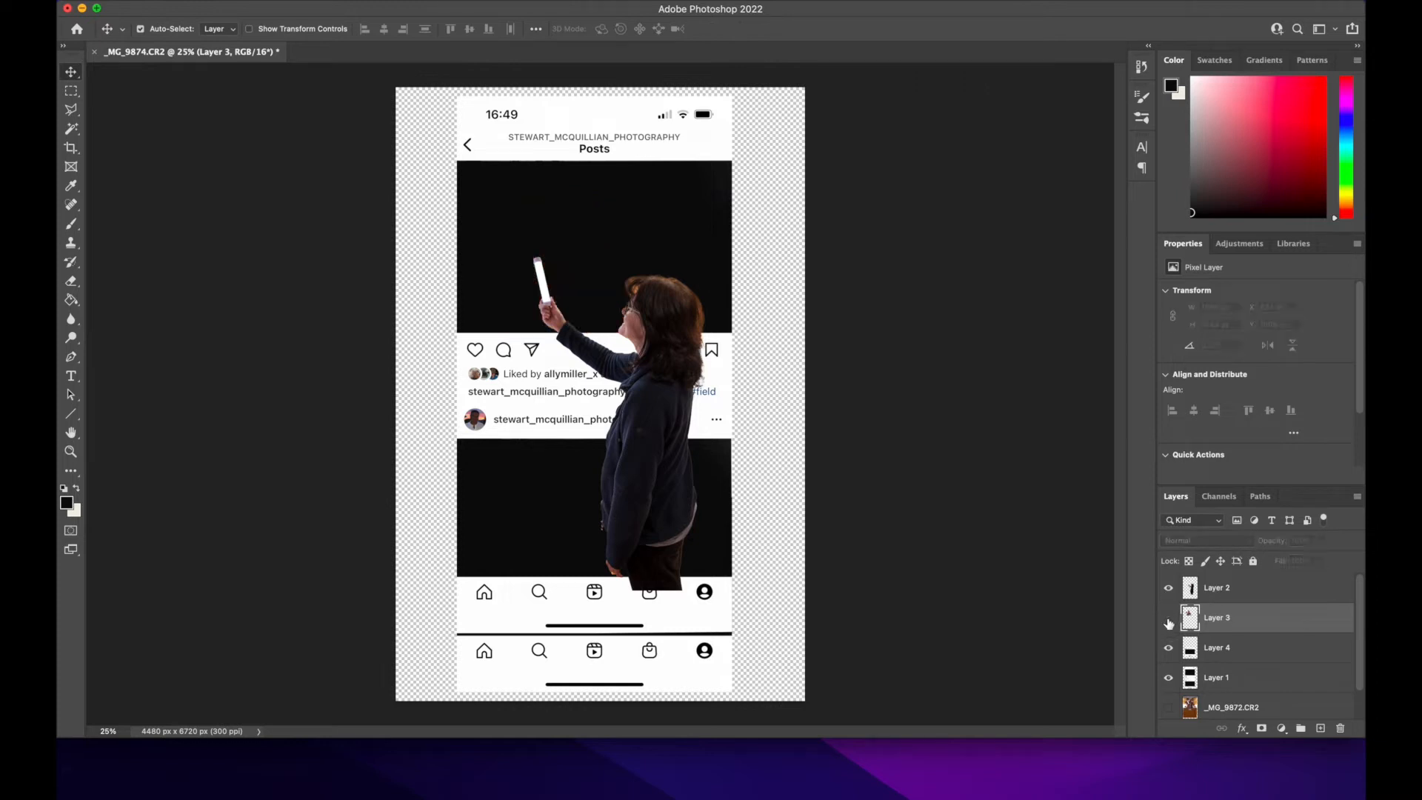
{"action": "left_click", "coordinate": [1168, 618]}
Step: Scale the woman's cut-out to about 88.28% and place it at about X 1687 px, Y 2315 px, with her hand just below the upper picture
{"action": "left_click", "coordinate": [1209, 591]}
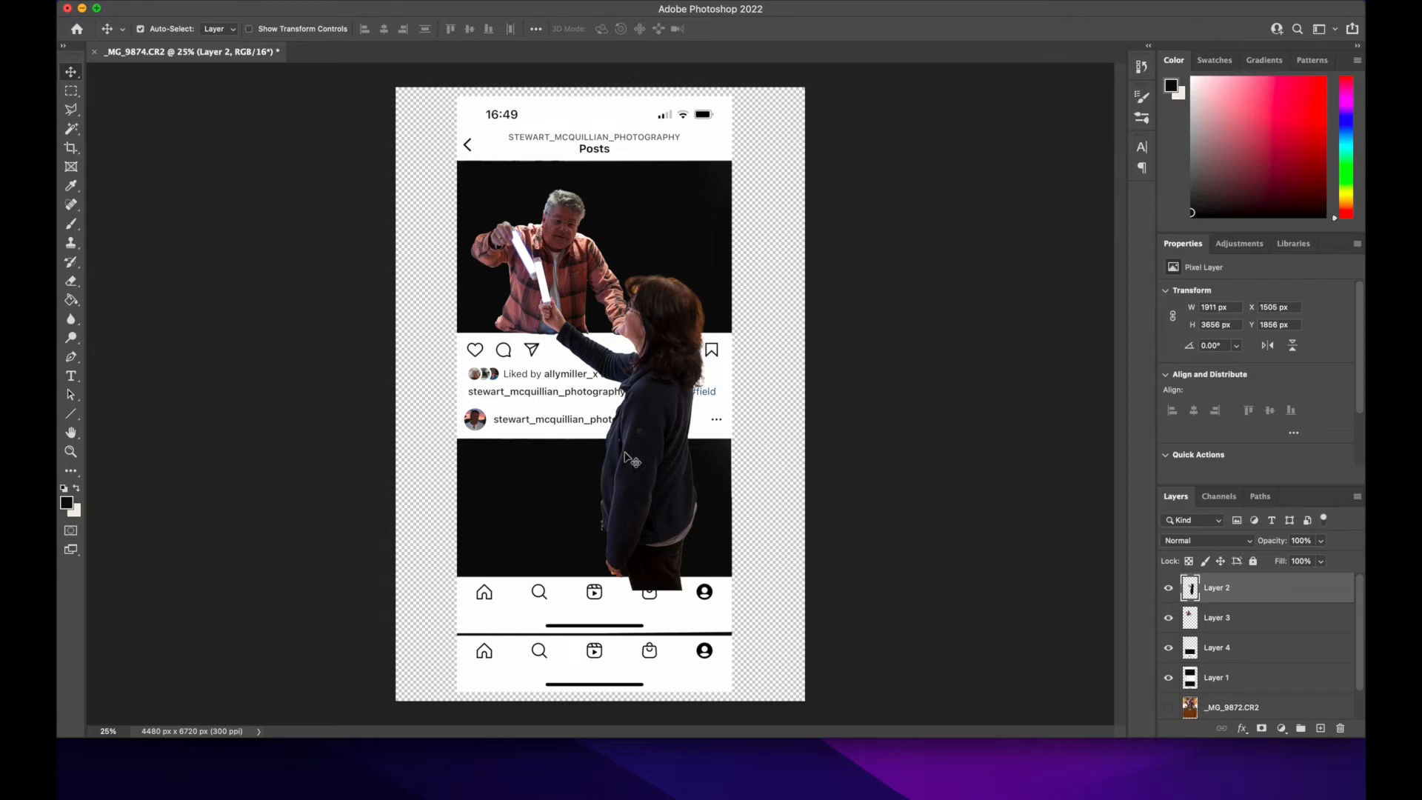
{"action": "key", "text": "super+t"}
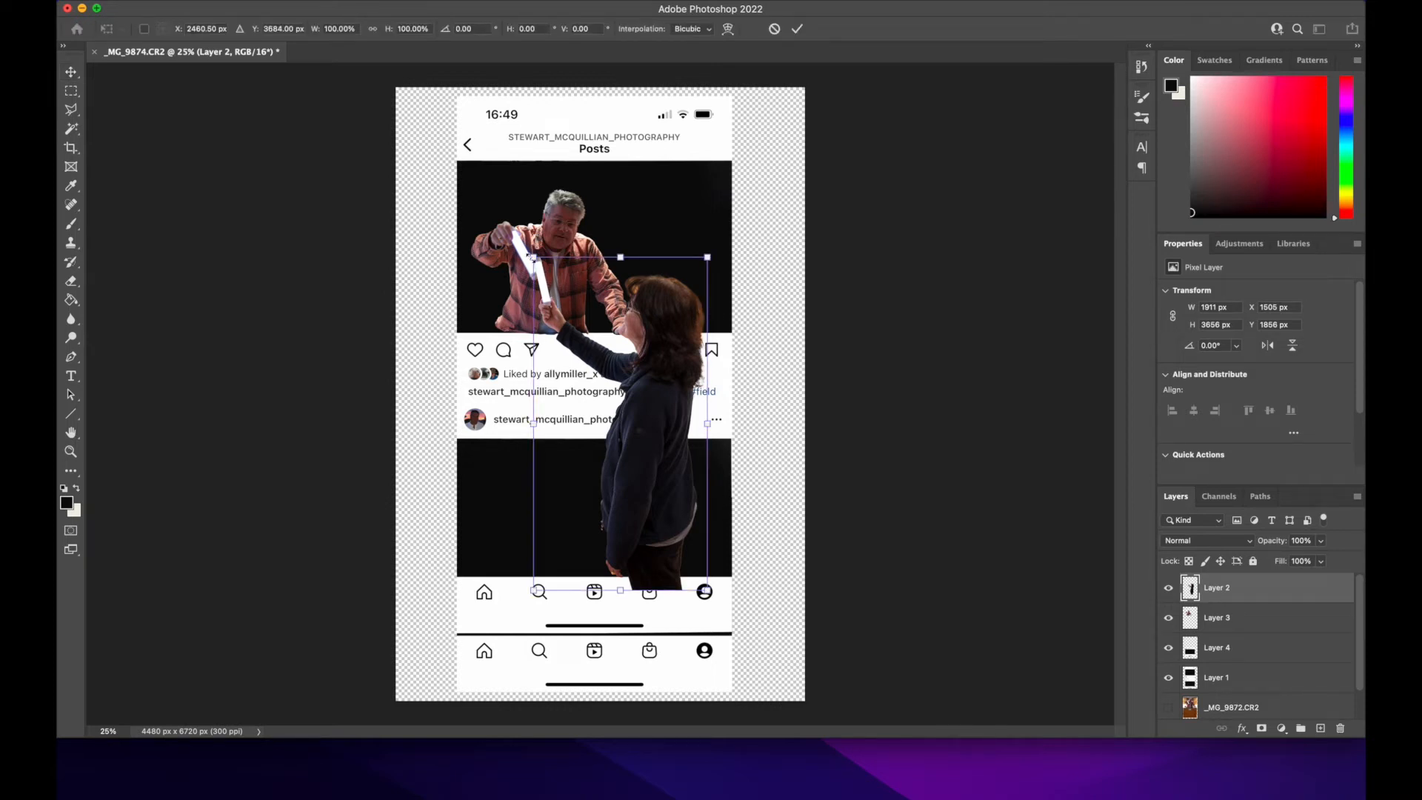
{"action": "left_click_drag", "start_coordinate": [533, 257], "coordinate": [571, 332]}
{"action": "mouse_move", "coordinate": [673, 481]}
{"action": "left_mouse_down"}
{"action": "mouse_move", "coordinate": [644, 482]}
{"action": "mouse_move", "coordinate": [649, 451]}
{"action": "mouse_move", "coordinate": [659, 474]}
{"action": "left_mouse_up"}
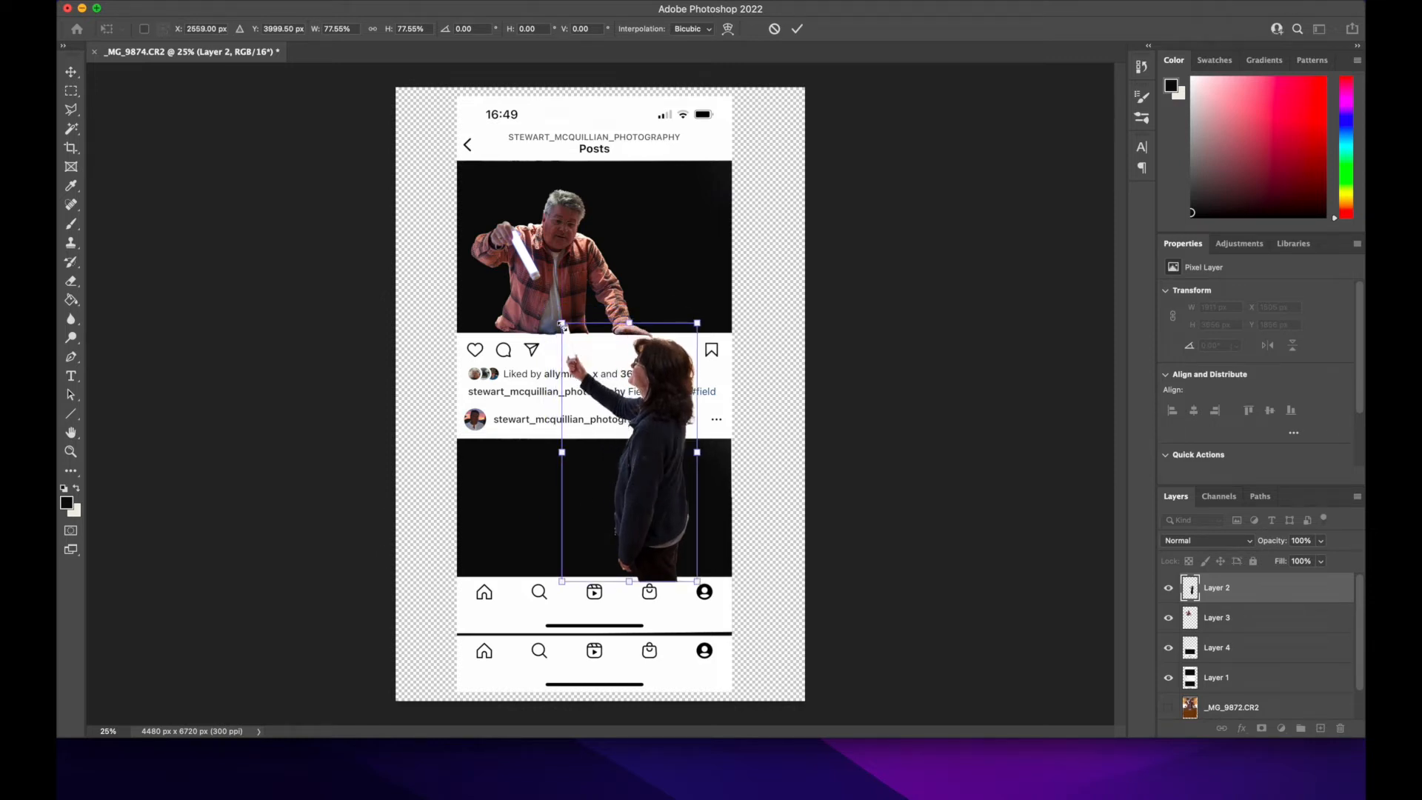
{"action": "left_click_drag", "start_coordinate": [561, 322], "coordinate": [539, 279]}
{"action": "mouse_move", "coordinate": [629, 385]}
{"action": "left_mouse_down"}
{"action": "mouse_move", "coordinate": [655, 396]}
{"action": "mouse_move", "coordinate": [641, 402]}
{"action": "left_mouse_up"}
{"action": "mouse_move", "coordinate": [707, 287]}
{"action": "left_mouse_down"}
{"action": "mouse_move", "coordinate": [692, 308]}
{"action": "mouse_move", "coordinate": [704, 295]}
{"action": "left_mouse_up"}
{"action": "left_click_drag", "start_coordinate": [647, 449], "coordinate": [654, 456]}
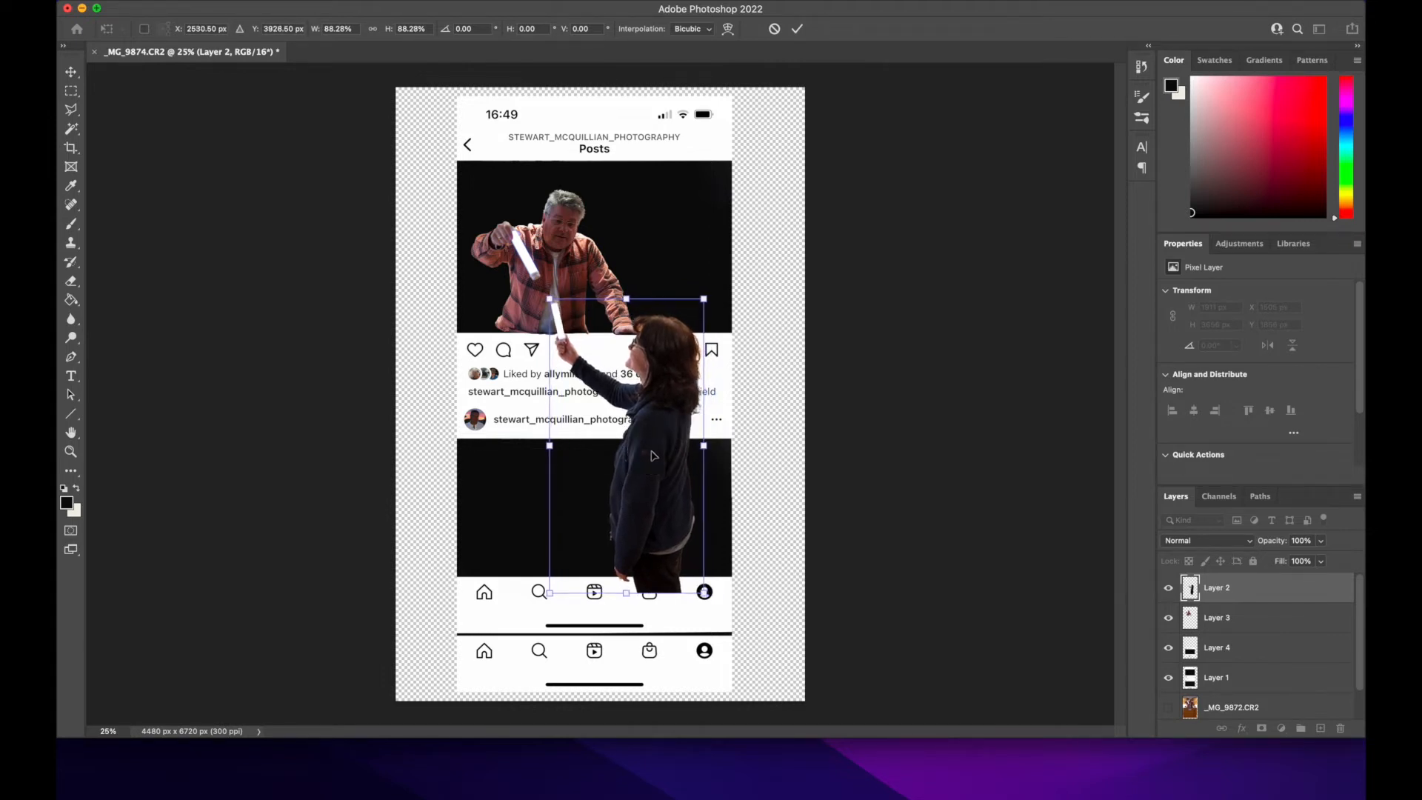
{"action": "key", "text": "Return"}
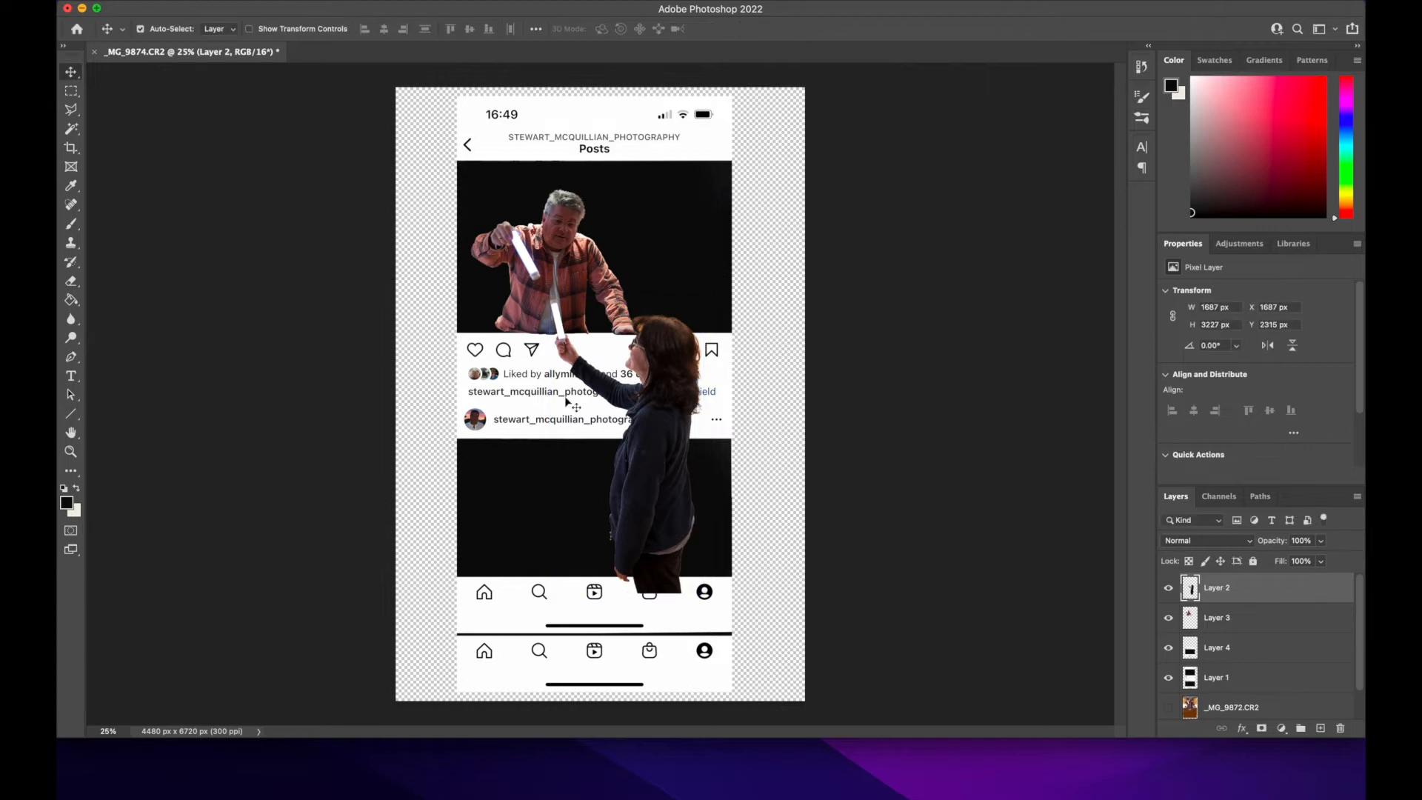
Step: Outline the light stick above the woman's hand with the Polygonal Lasso, delete it from her layer, and clear the selection
{"action": "scroll", "coordinate": [561, 398], "scroll_direction": "up", "scroll_amount": 5}
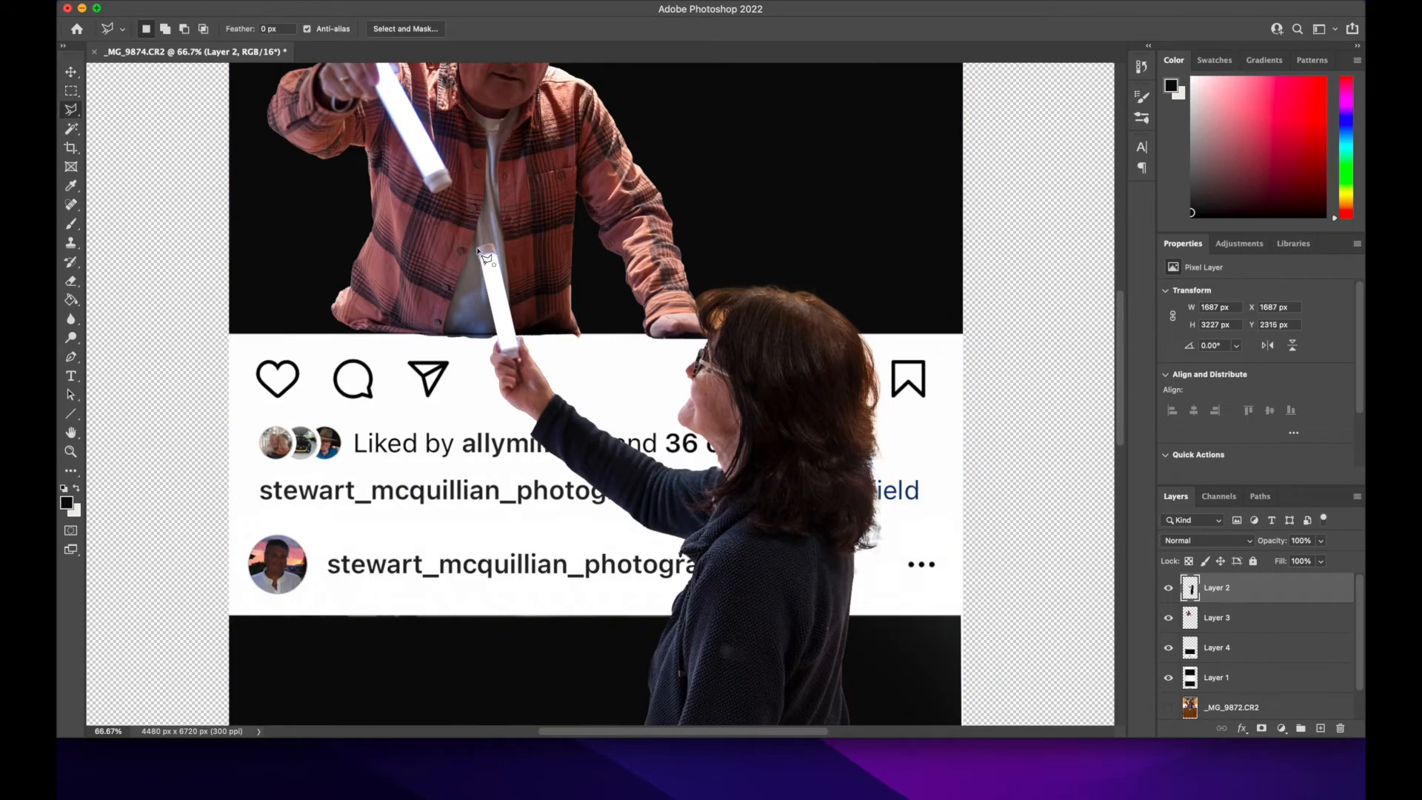
{"action": "left_click", "coordinate": [518, 342]}
{"action": "left_click", "coordinate": [515, 333]}
{"action": "left_click", "coordinate": [493, 242]}
{"action": "left_click", "coordinate": [483, 242]}
{"action": "left_click", "coordinate": [479, 251]}
{"action": "key", "text": "Delete"}
{"action": "key", "text": "cmd+d"}
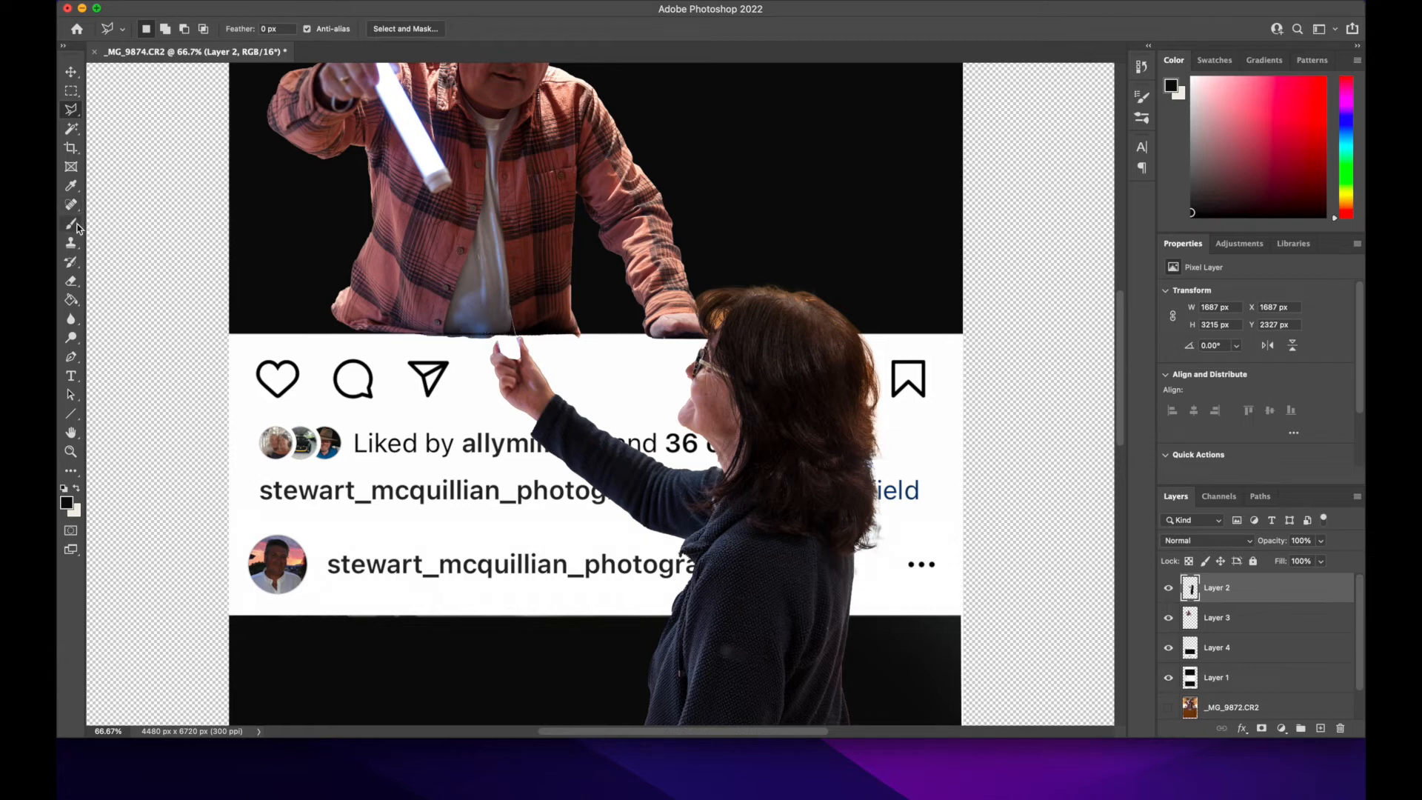
Step: Scale the woman's cut-out to 89.63%, rotate it about 6.85° clockwise, and place it at about X 1814 px, Y 2563 px
{"action": "left_click", "coordinate": [71, 281]}
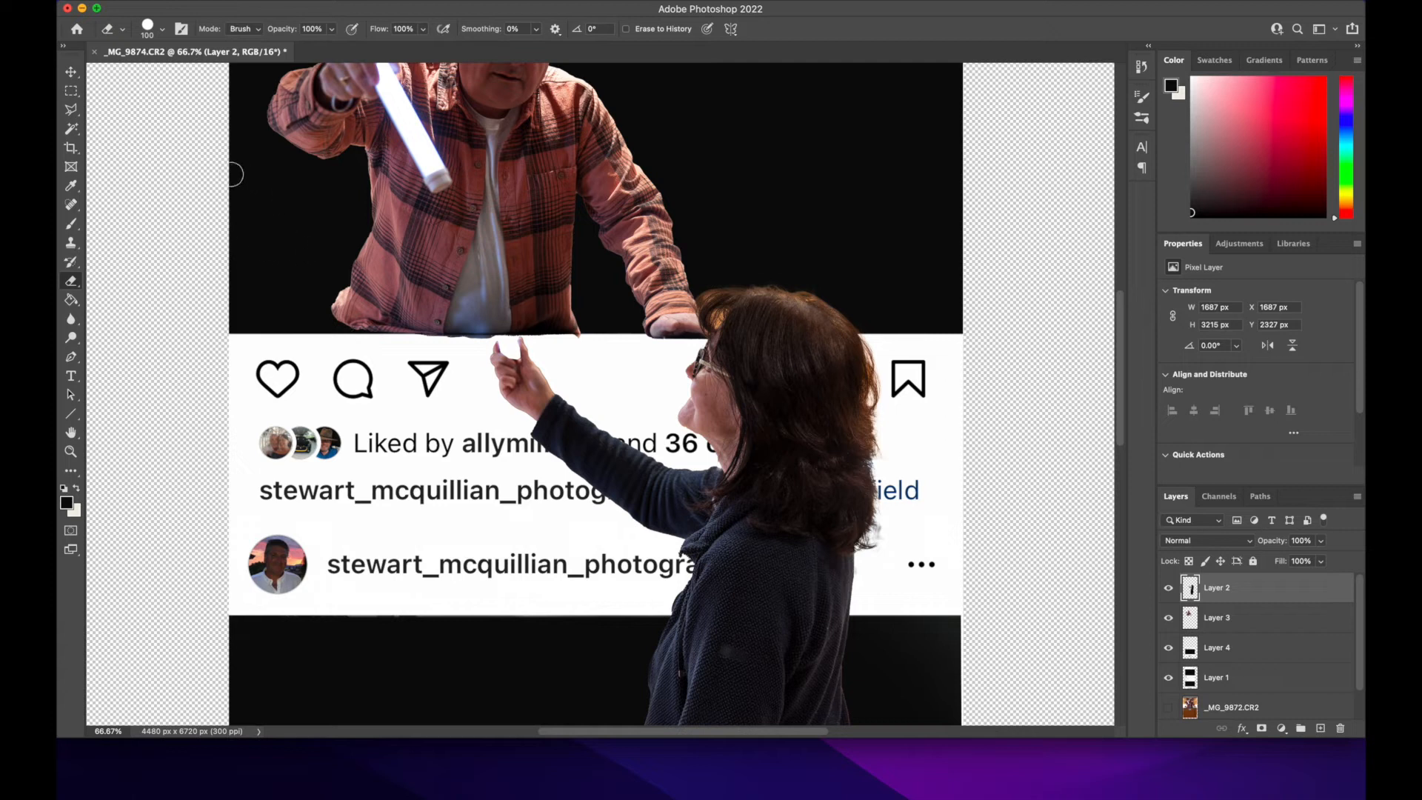
{"action": "left_click", "coordinate": [71, 72]}
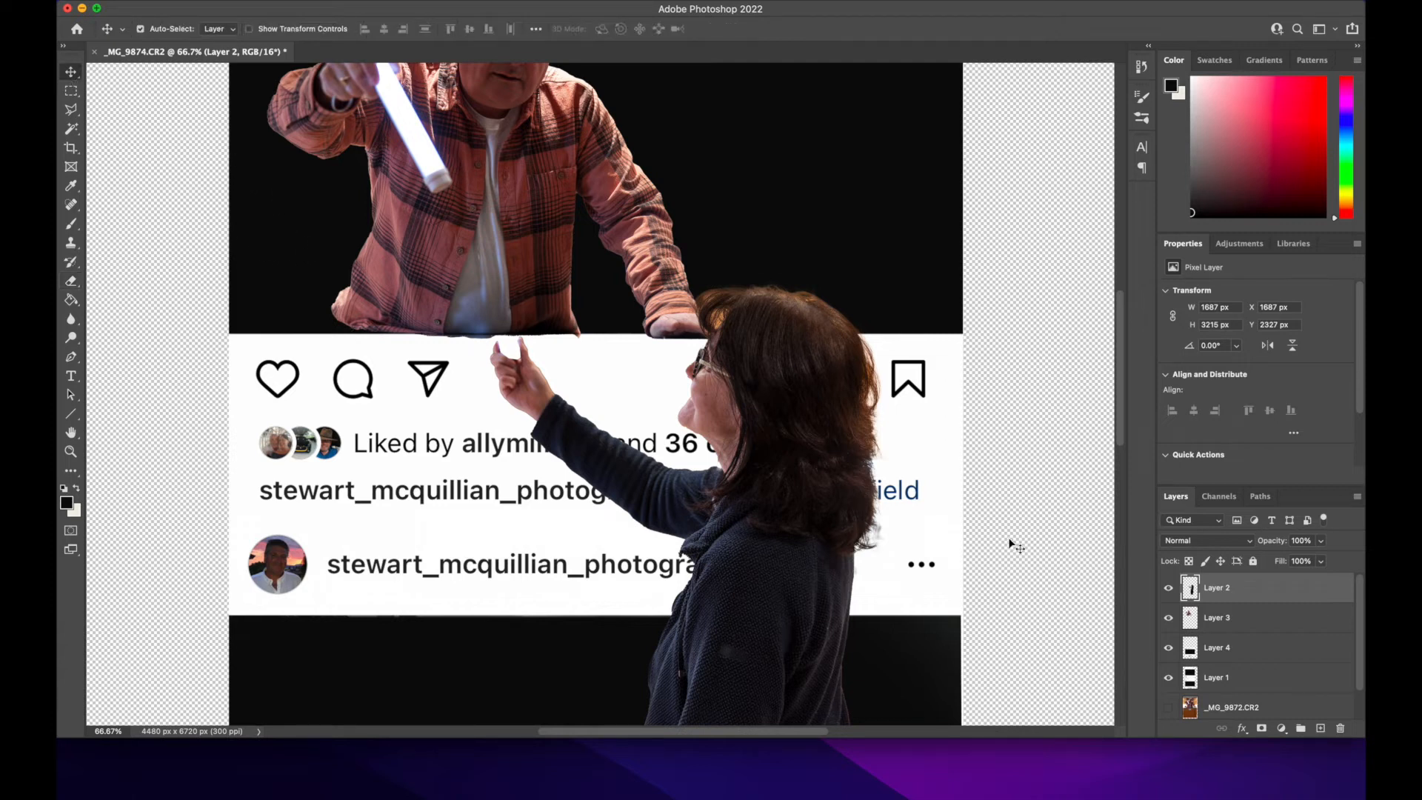
{"action": "key", "text": "super+minus"}
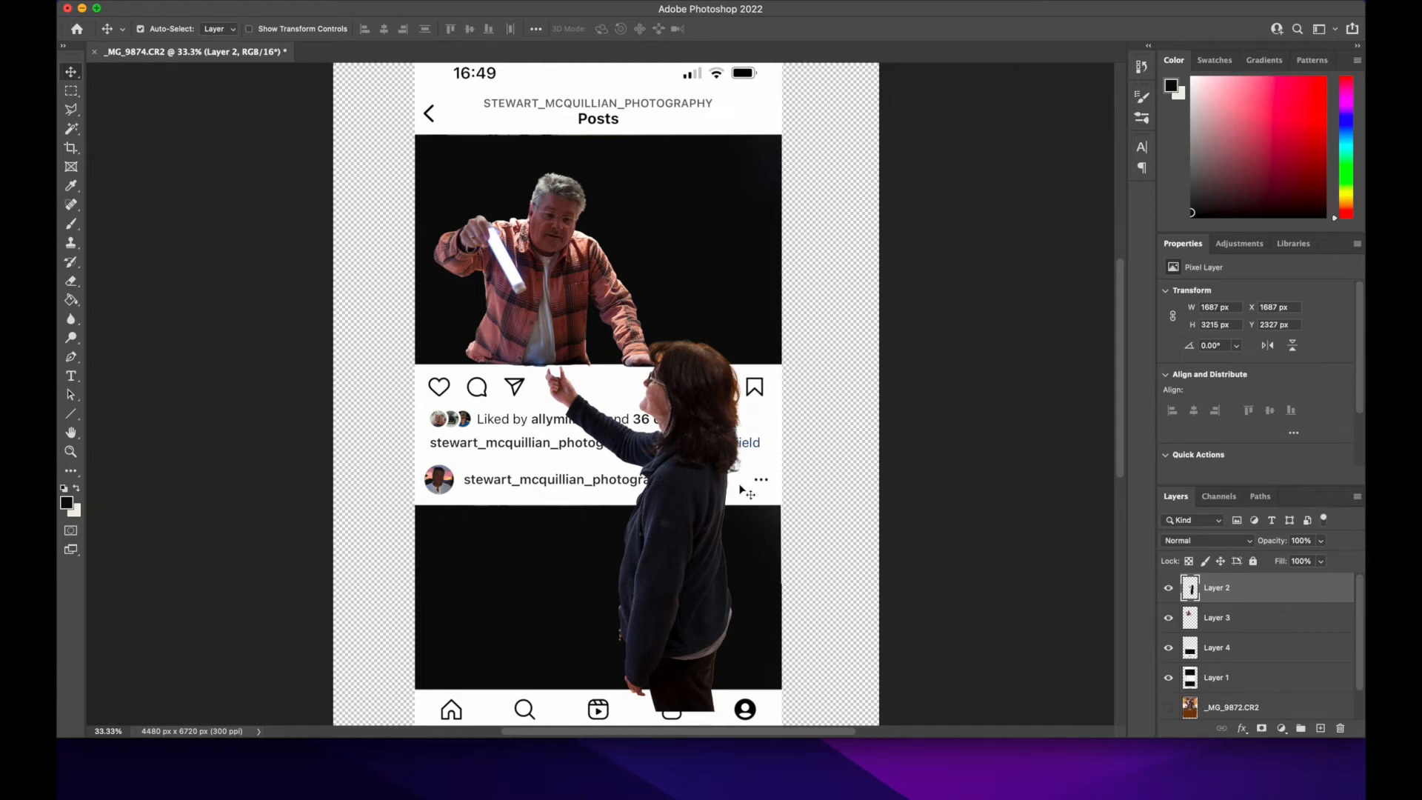
{"action": "scroll", "coordinate": [741, 490], "scroll_direction": "down", "scroll_amount": 5}
{"action": "scroll", "coordinate": [741, 490], "scroll_direction": "up", "scroll_amount": 3}
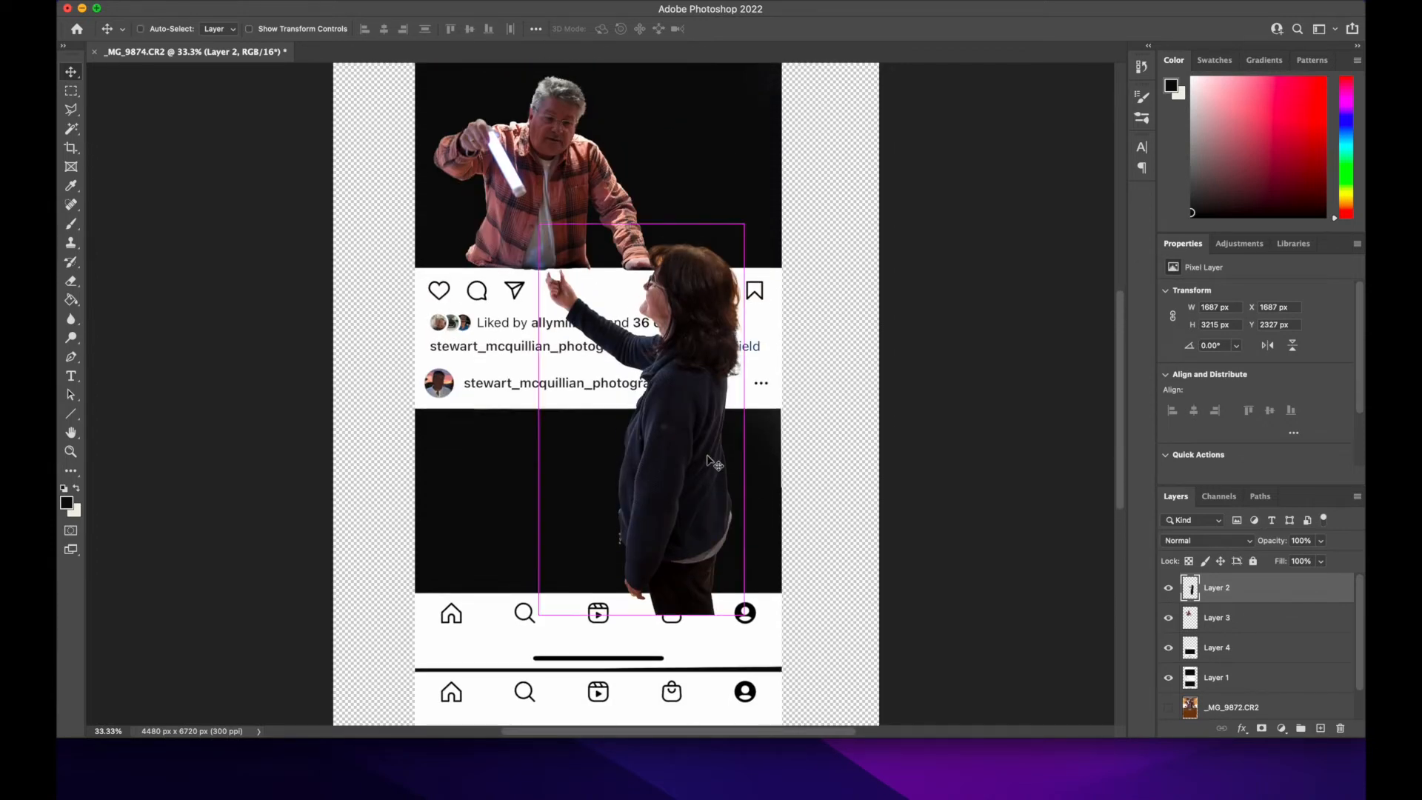
{"action": "key", "text": "super+t"}
{"action": "mouse_move", "coordinate": [744, 224]}
{"action": "left_mouse_down"}
{"action": "mouse_move", "coordinate": [730, 252]}
{"action": "mouse_move", "coordinate": [737, 237]}
{"action": "left_mouse_up"}
{"action": "left_click_drag", "start_coordinate": [686, 398], "coordinate": [712, 412]}
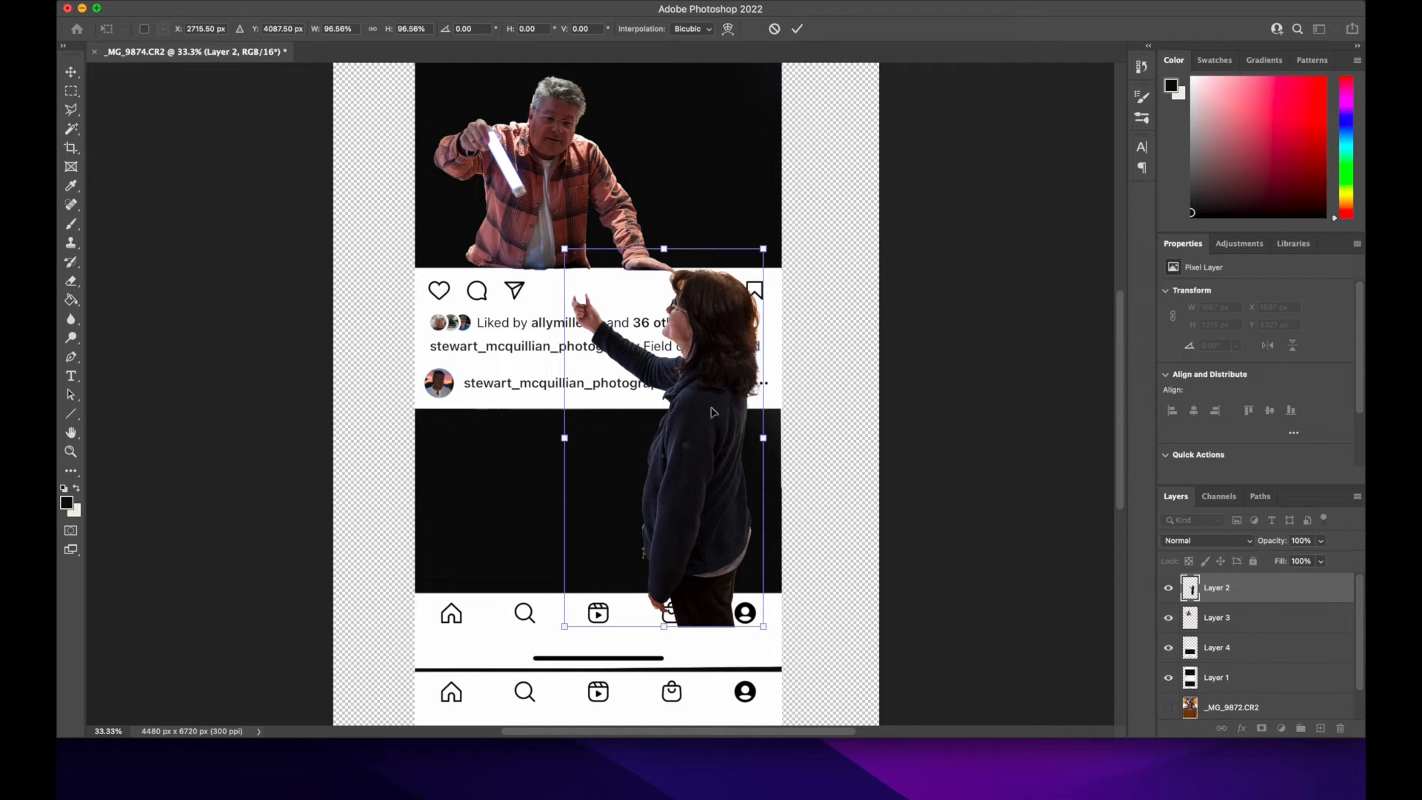
{"action": "left_click_drag", "start_coordinate": [762, 248], "coordinate": [748, 276]}
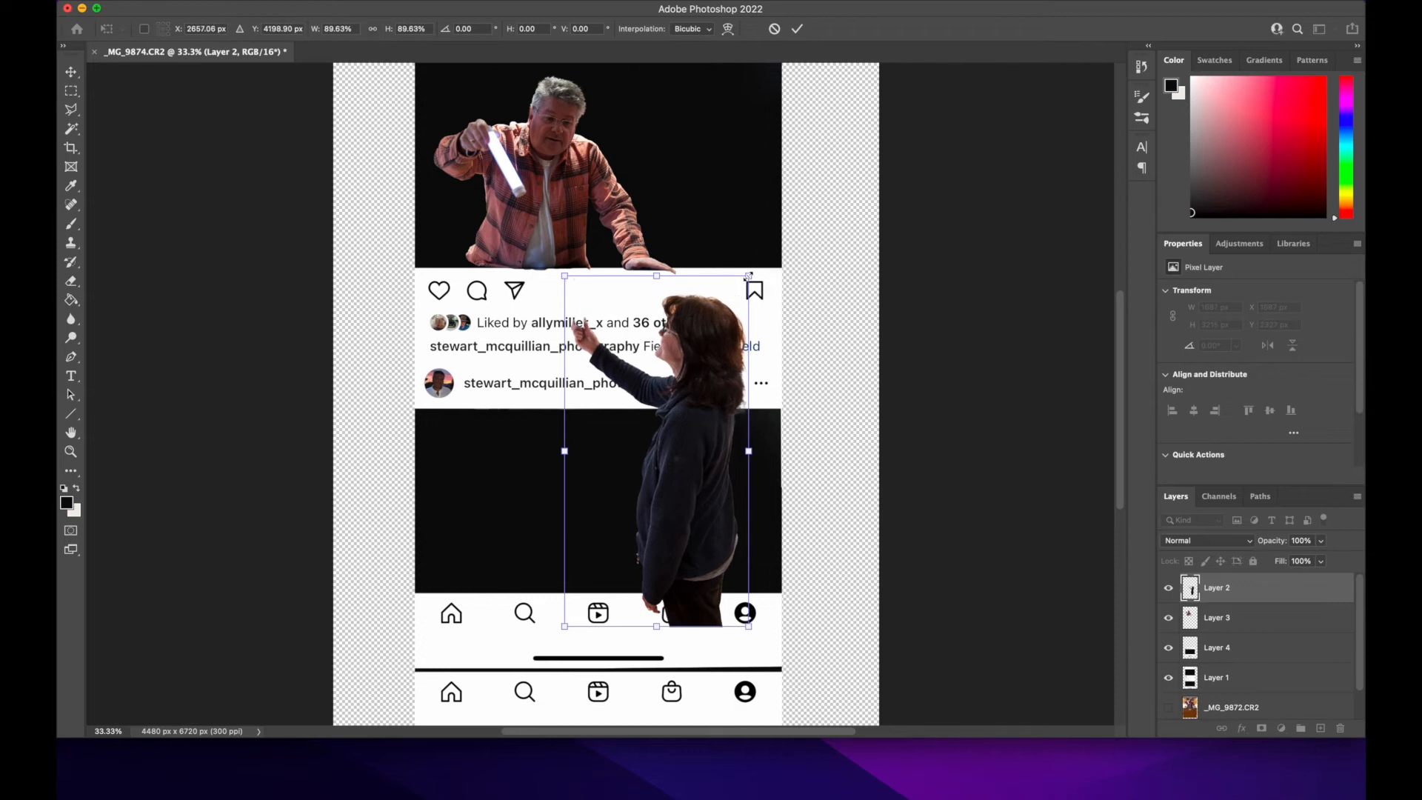
{"action": "left_click_drag", "start_coordinate": [705, 381], "coordinate": [692, 374]}
{"action": "left_click_drag", "start_coordinate": [762, 501], "coordinate": [672, 536]}
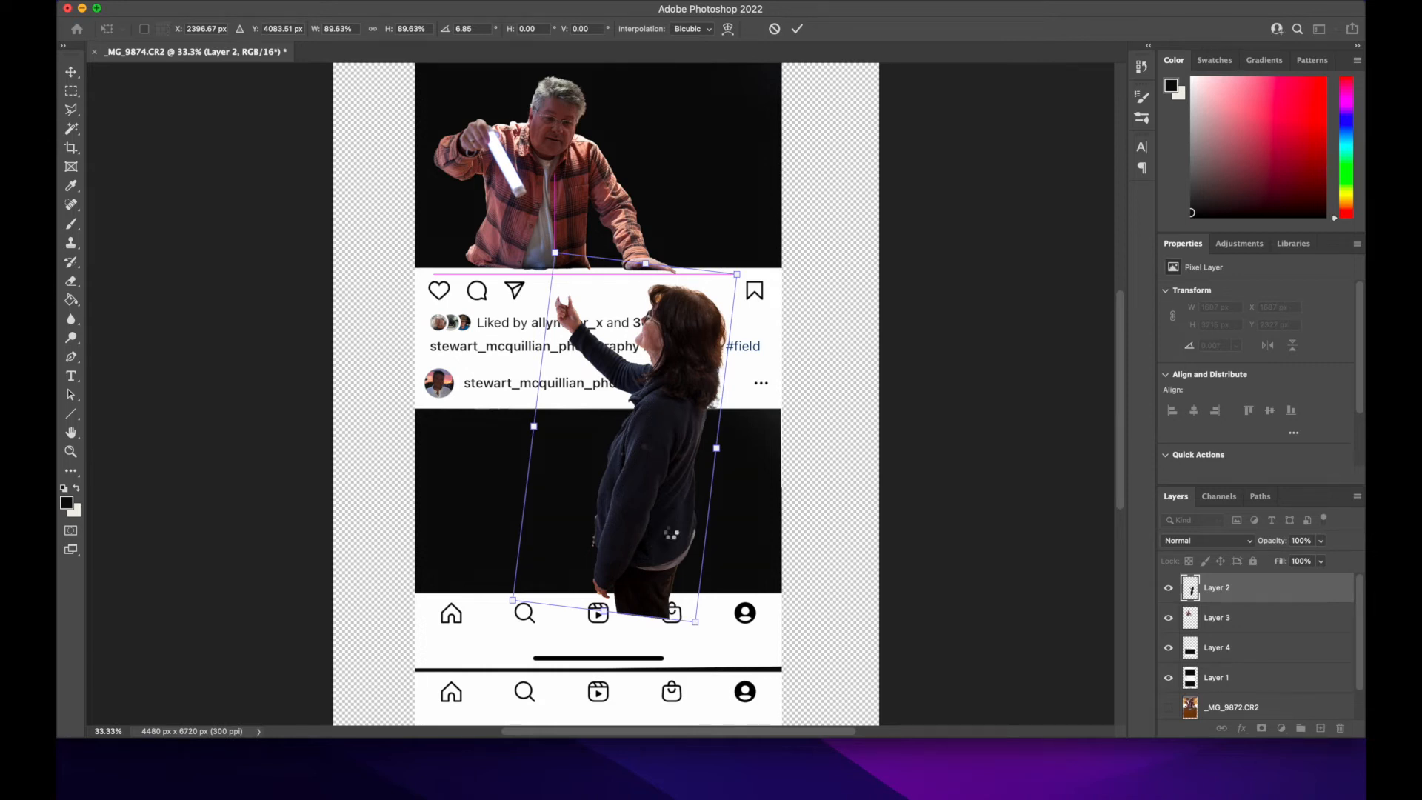
{"action": "key", "text": "Return"}
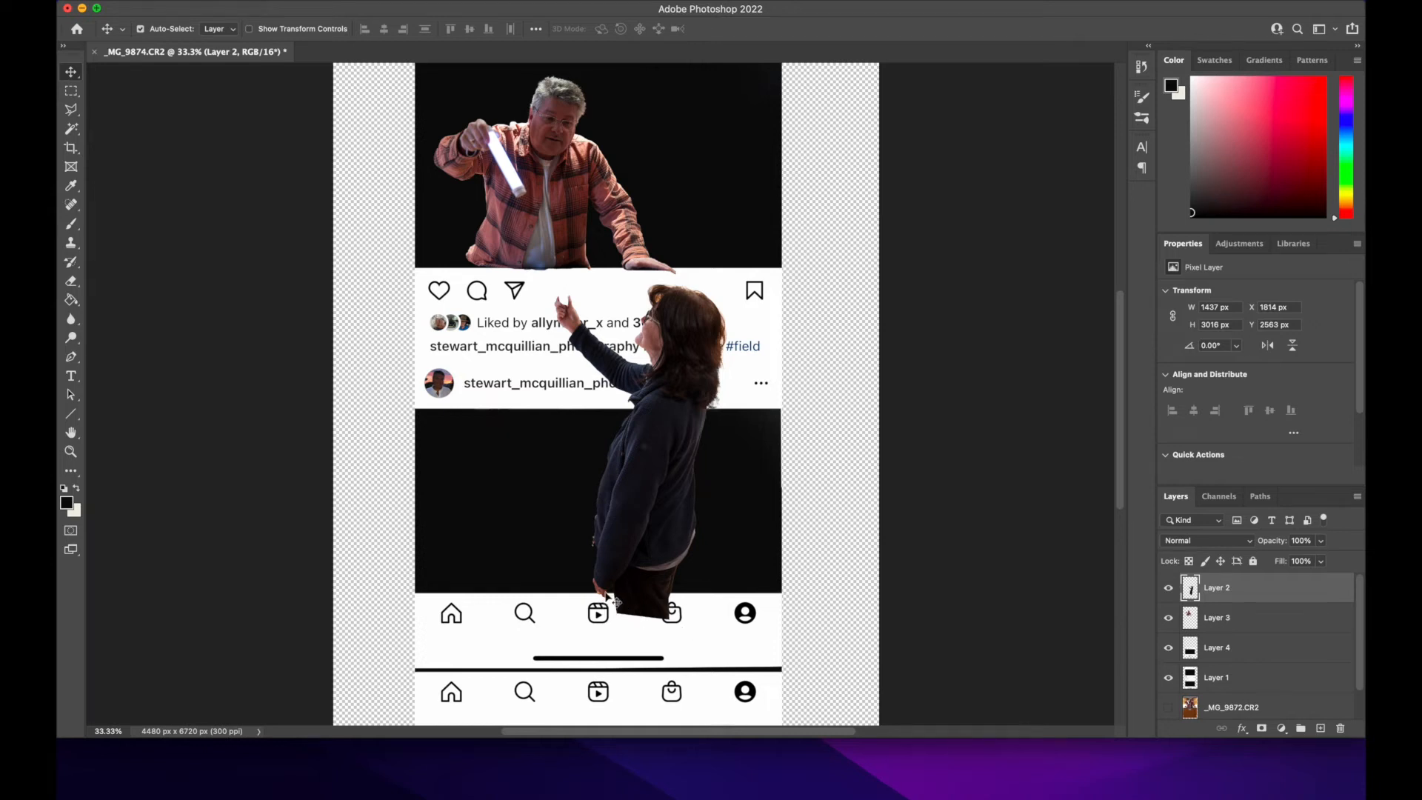
Step: Outline the woman's trousers below the lower picture's edge with the Polygonal Lasso, delete them from her layer, and clear the selection
{"action": "scroll", "coordinate": [609, 599], "scroll_direction": "down", "scroll_amount": 10}
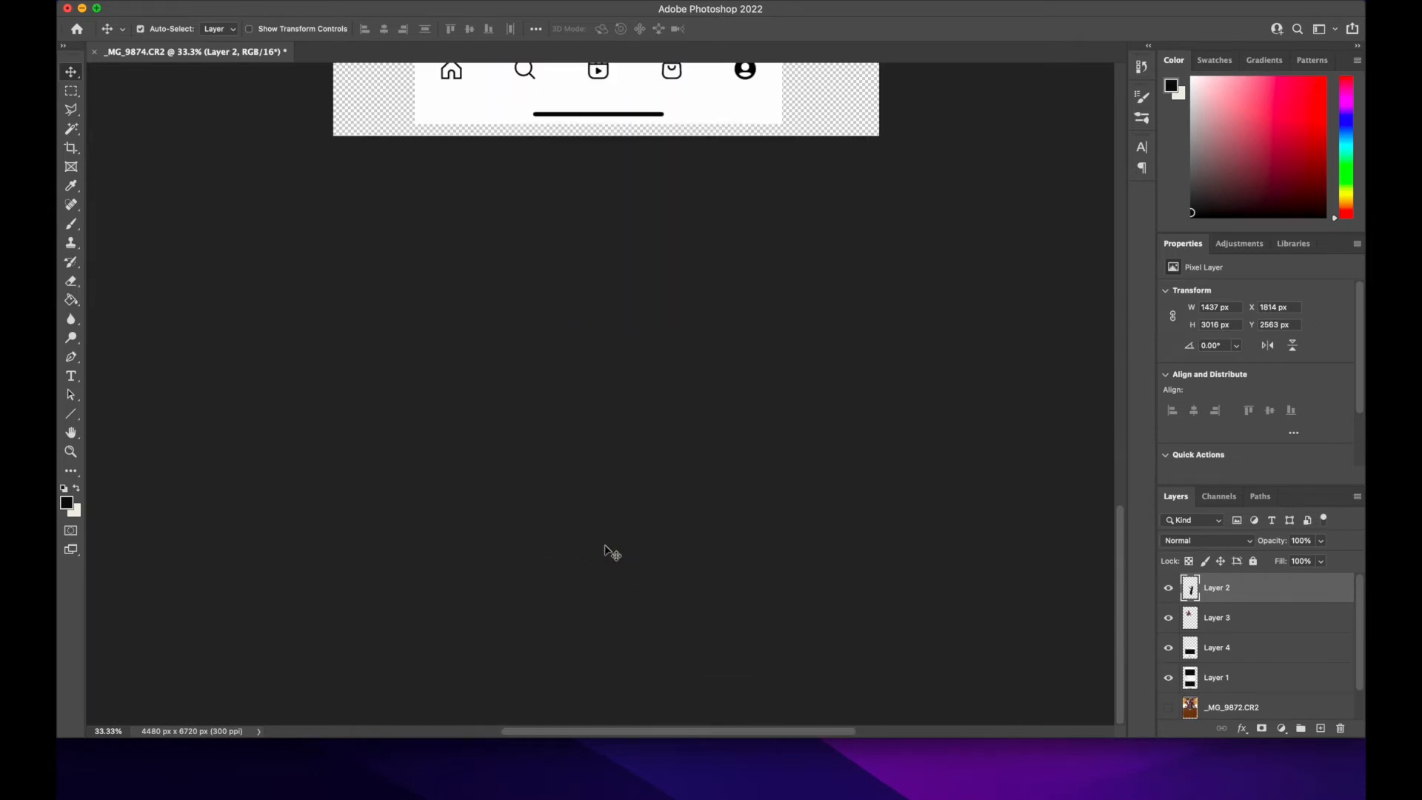
{"action": "scroll", "coordinate": [613, 568], "scroll_direction": "up", "scroll_amount": 12}
{"action": "scroll", "coordinate": [613, 554], "scroll_direction": "down", "scroll_amount": 2}
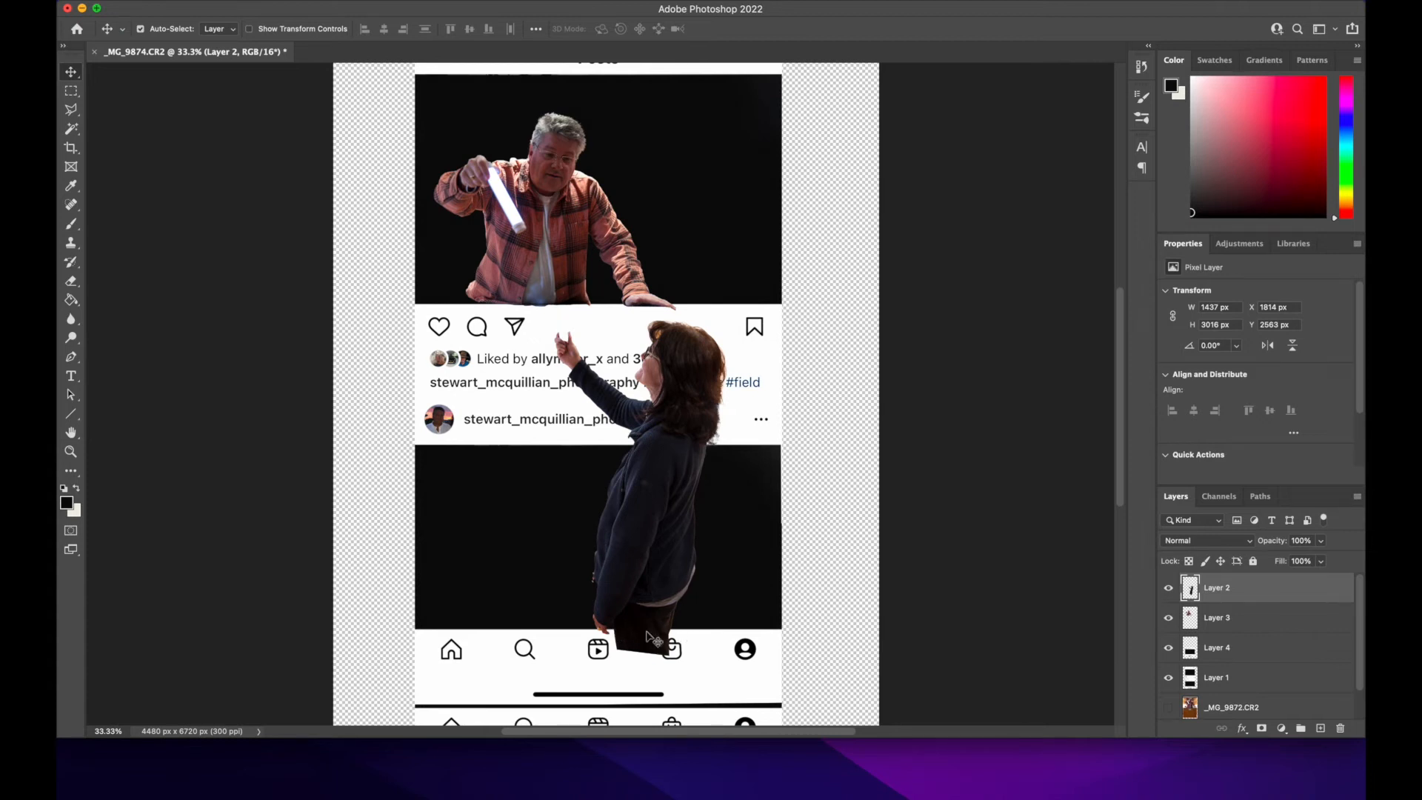
{"action": "left_click", "coordinate": [72, 111]}
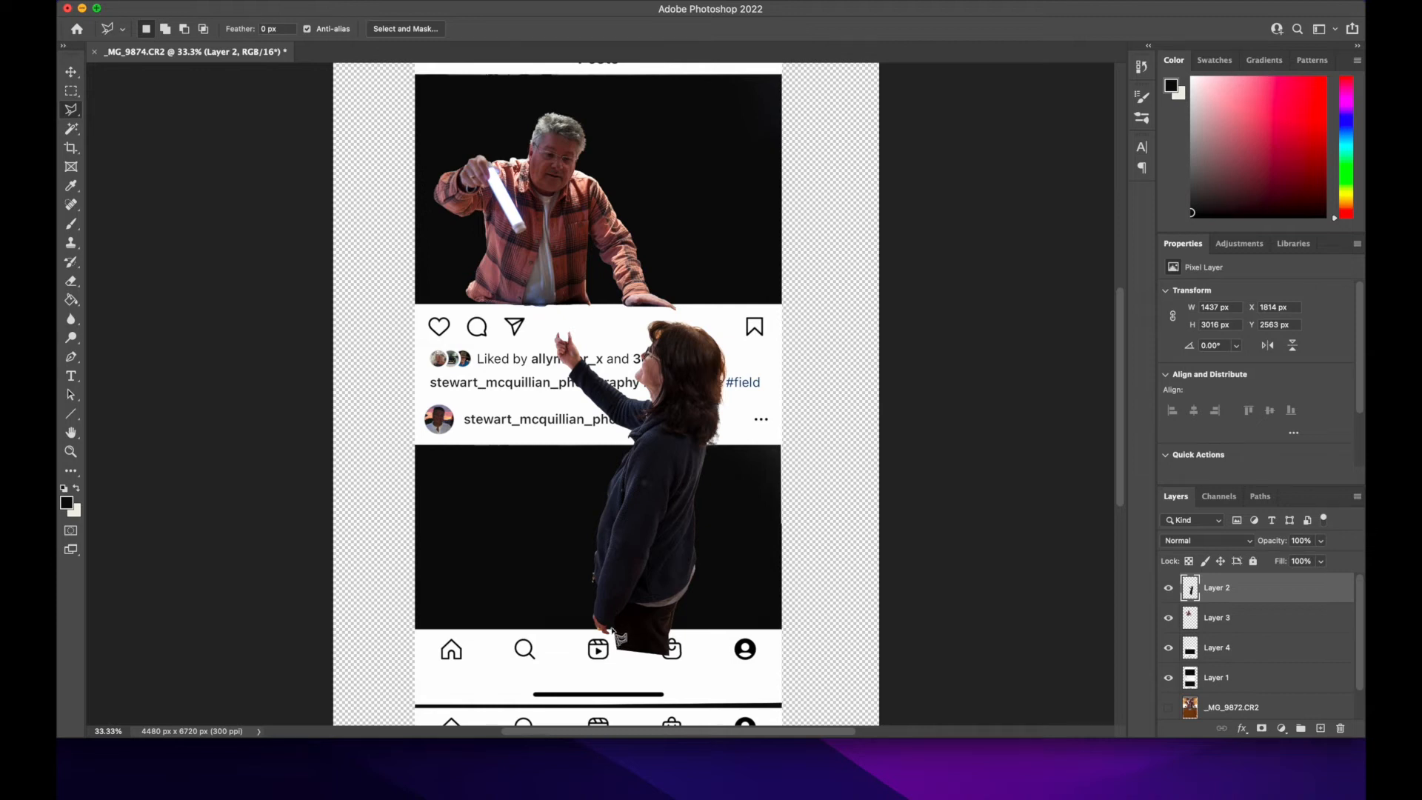
{"action": "left_click", "coordinate": [614, 631]}
{"action": "left_click", "coordinate": [691, 673]}
{"action": "left_click", "coordinate": [585, 677]}
{"action": "left_click", "coordinate": [615, 631]}
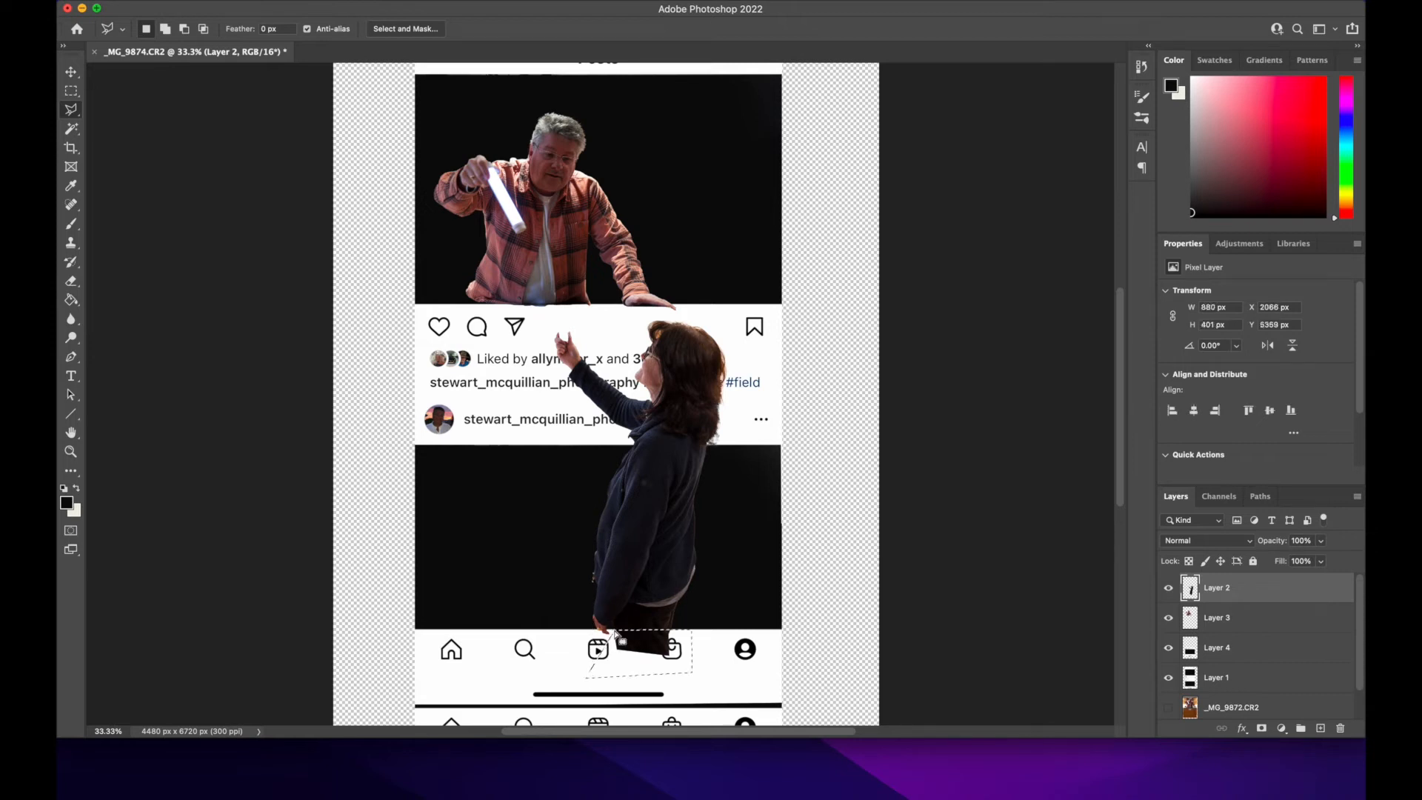
{"action": "key", "text": "Delete"}
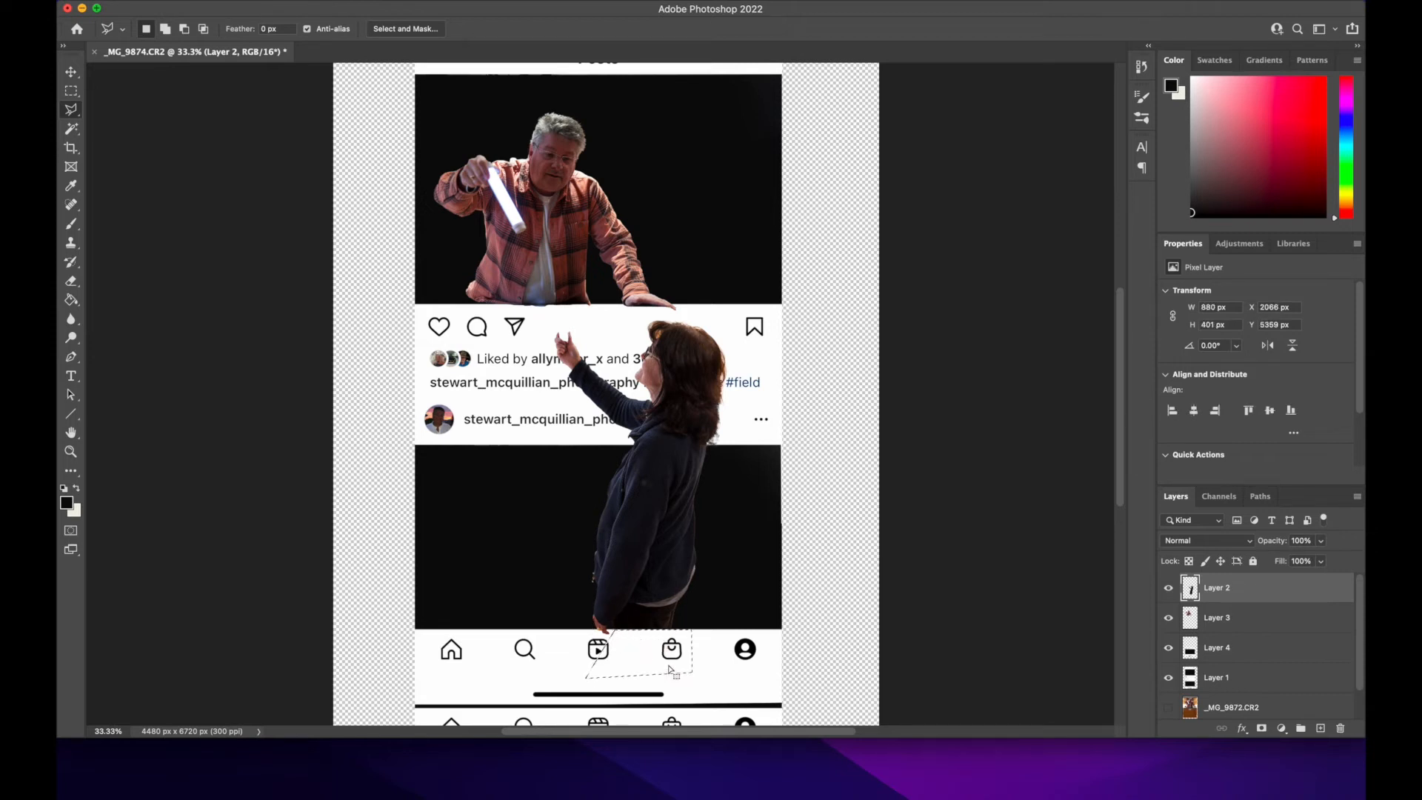
{"action": "key", "text": "super+d"}
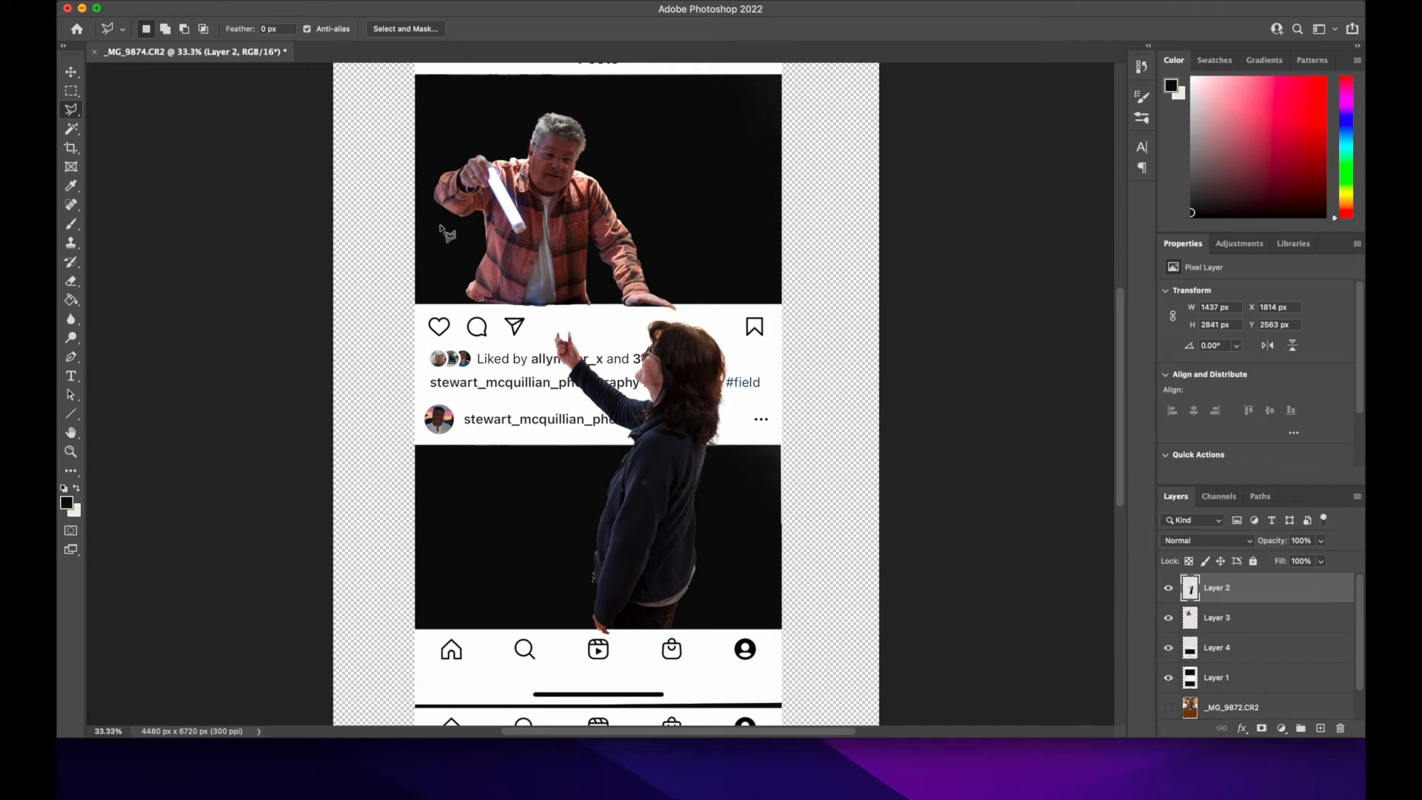
Step: Create a new layer named "Shaddow CA" and move it directly beneath the woman's layer
{"action": "left_click", "coordinate": [283, 3]}
{"action": "mouse_move", "coordinate": [429, 10]}
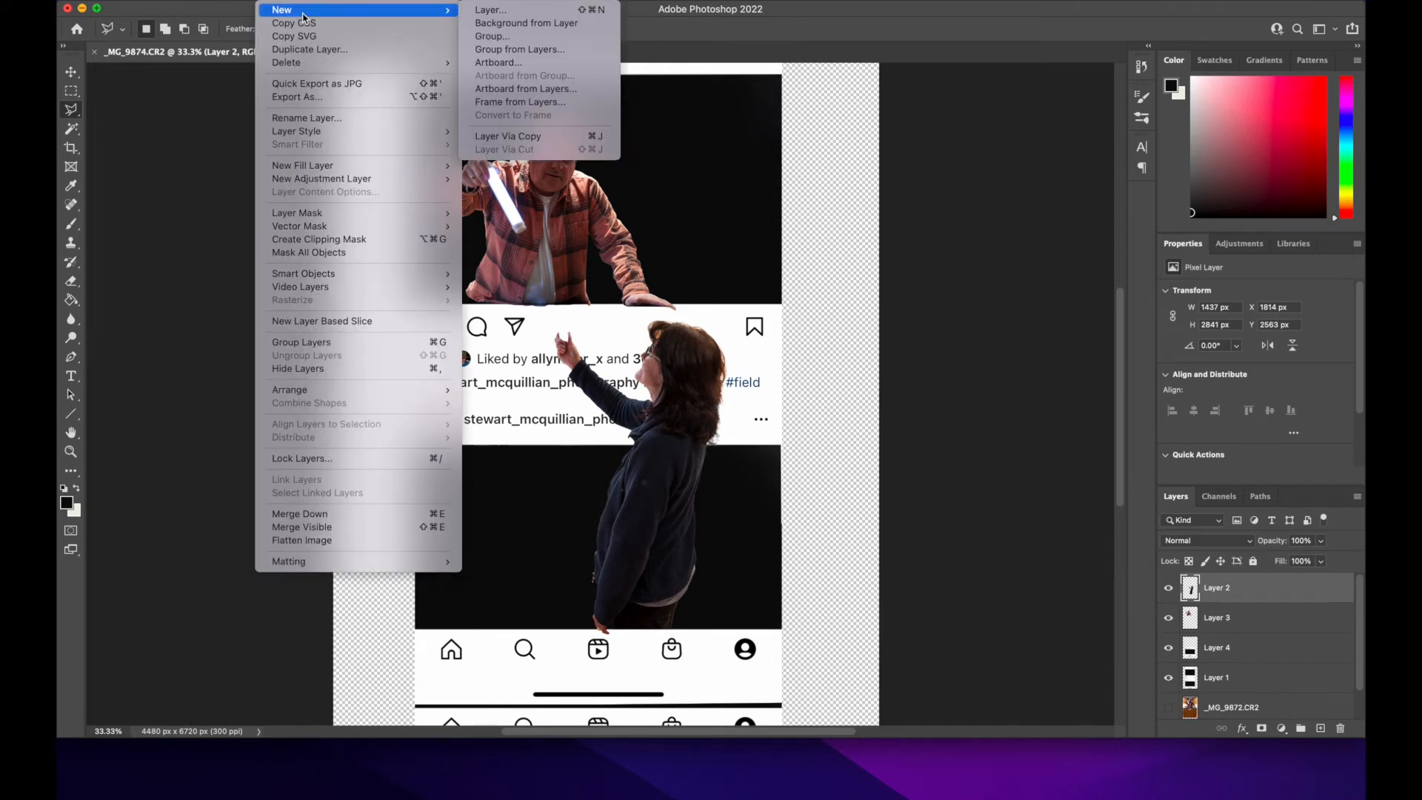
{"action": "left_click", "coordinate": [539, 12]}
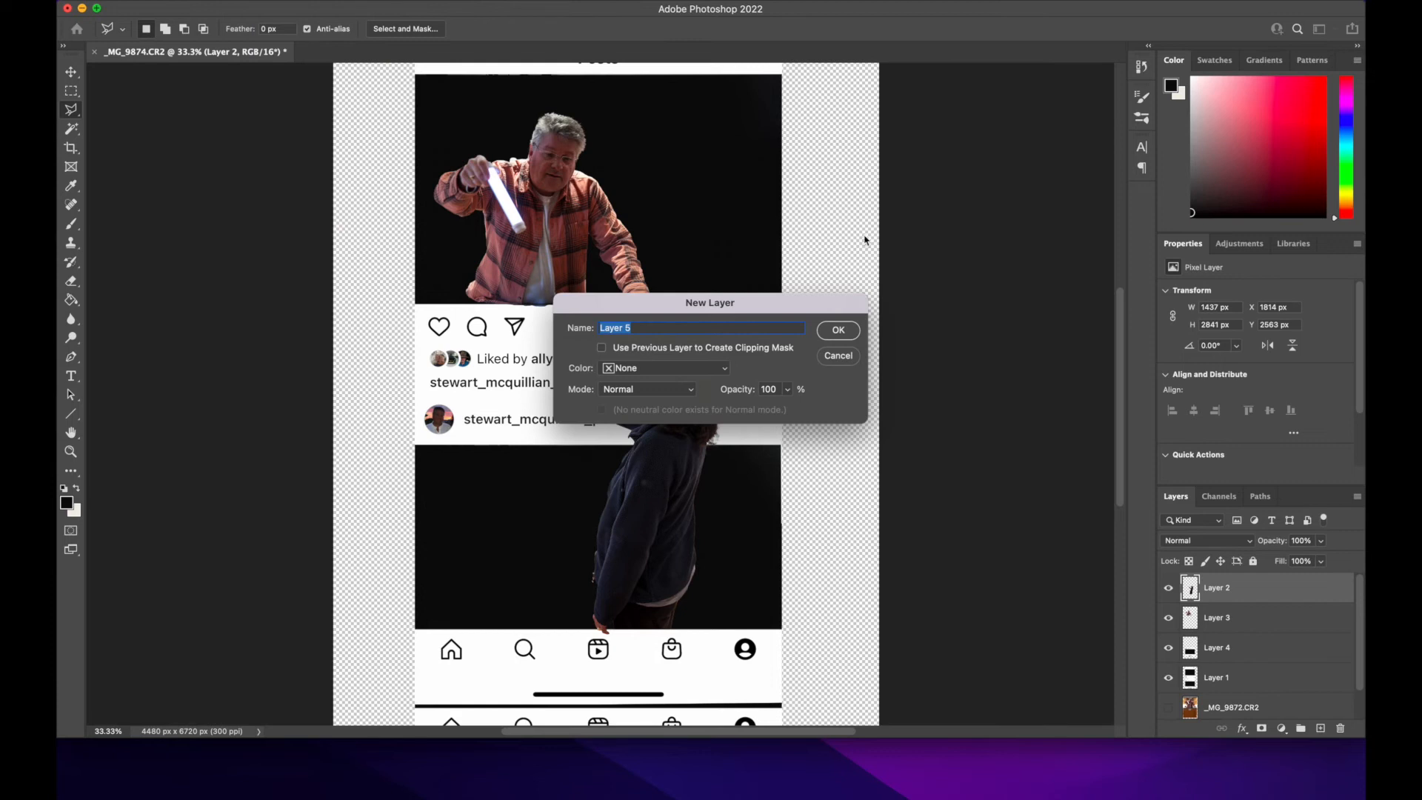
{"action": "type", "text": "Shaddow CA"}
{"action": "key", "text": "Return"}
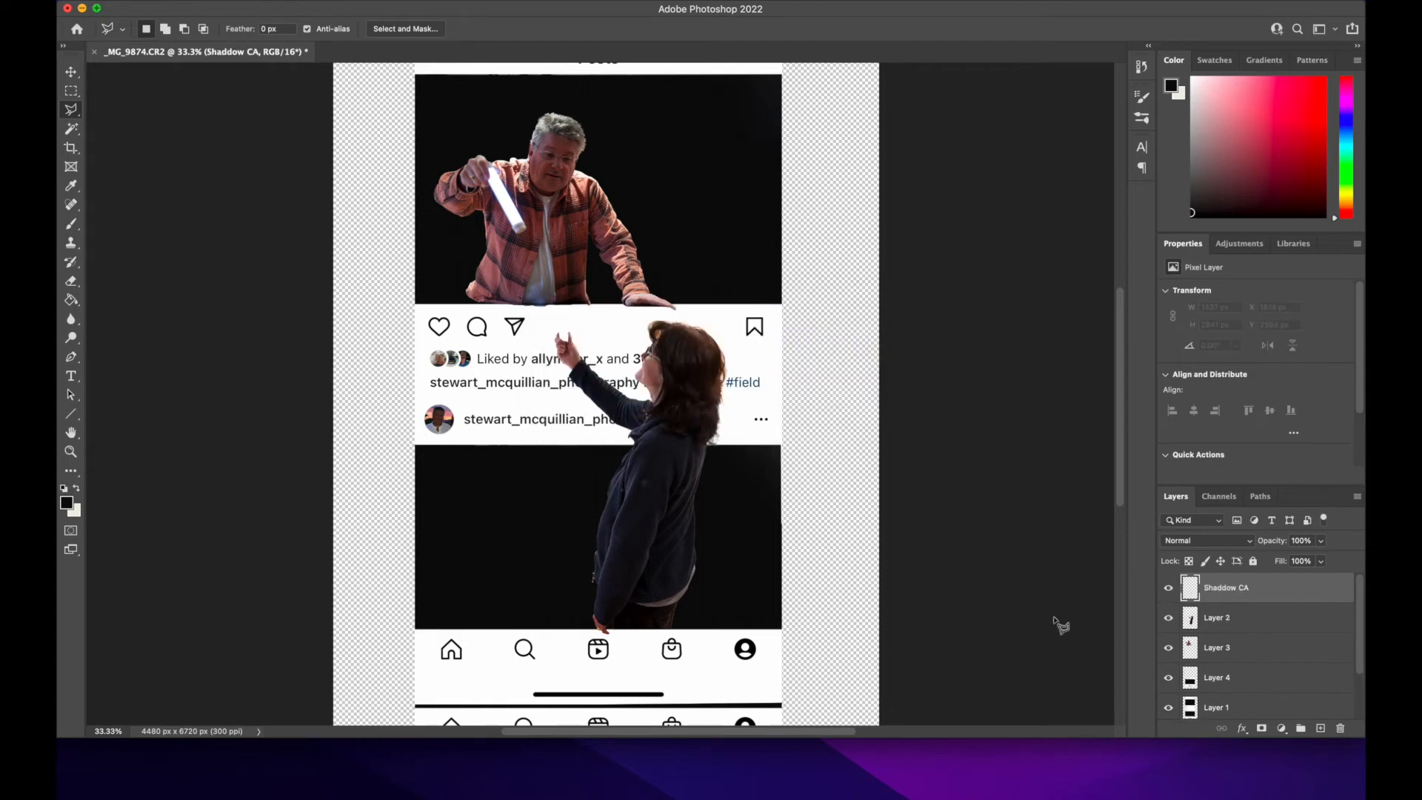
{"action": "left_click_drag", "start_coordinate": [1234, 594], "coordinate": [1236, 635]}
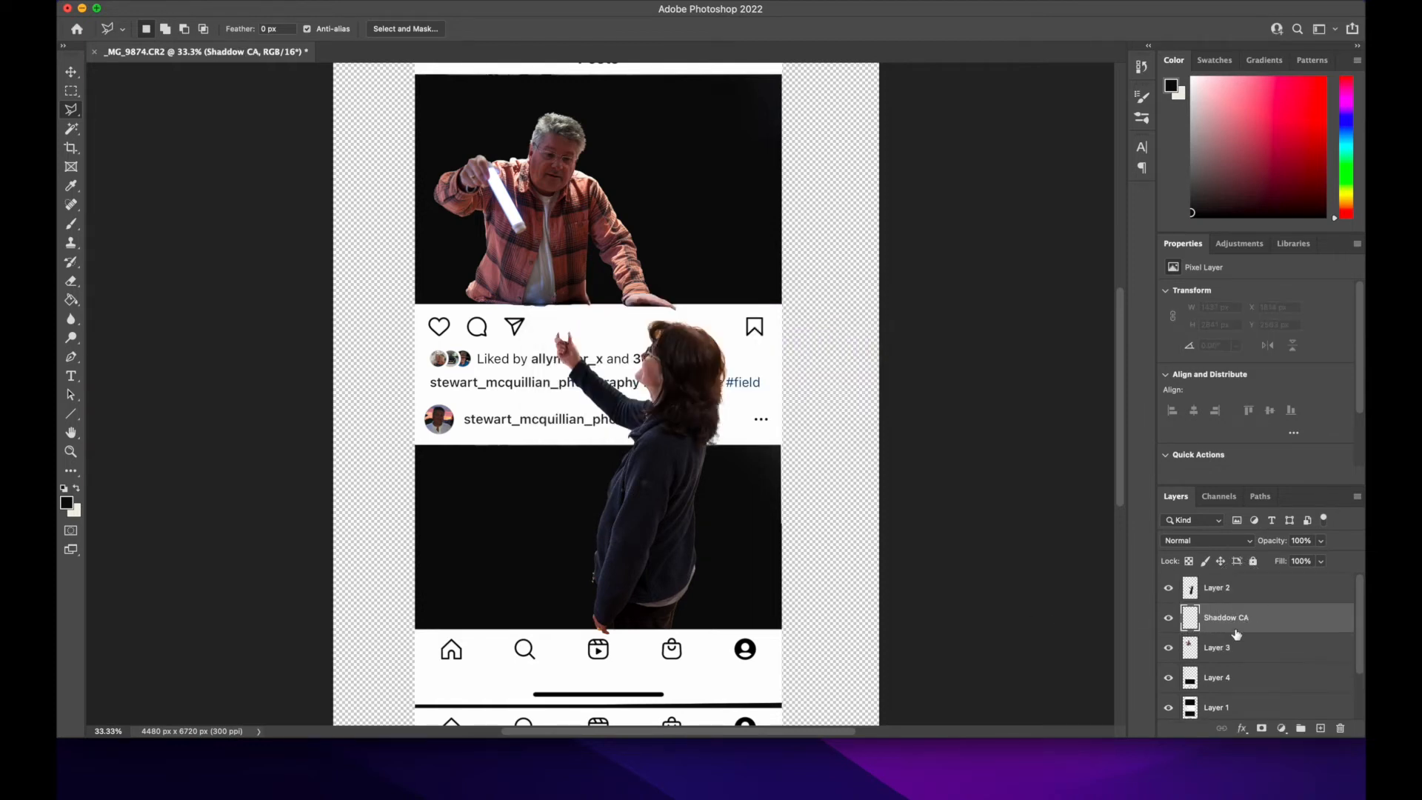
Step: Paint a faint black shadow beneath the woman's raised arm with an 800 px brush at 11% opacity and 14% flow
{"action": "left_click", "coordinate": [76, 227]}
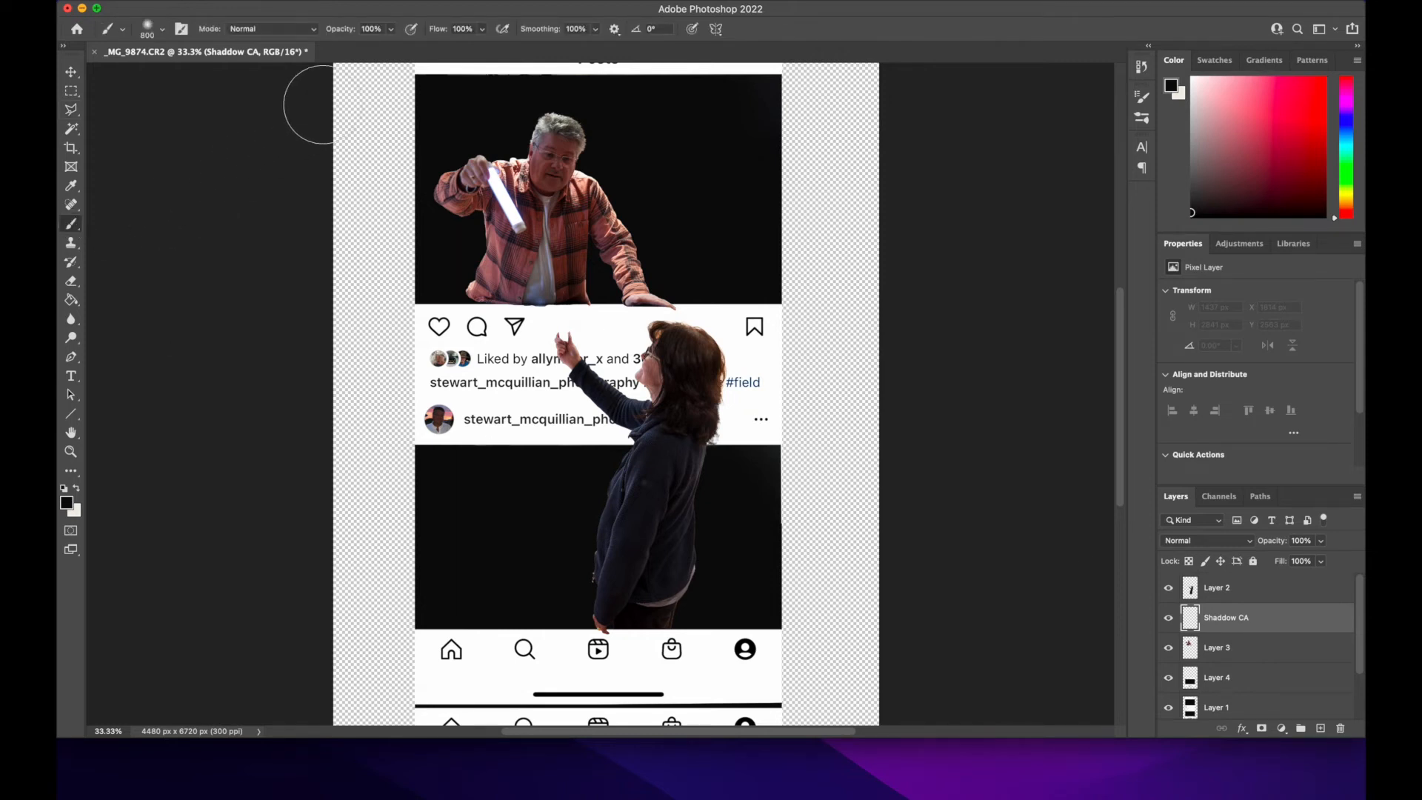
{"action": "left_click", "coordinate": [391, 31]}
{"action": "left_click", "coordinate": [331, 48]}
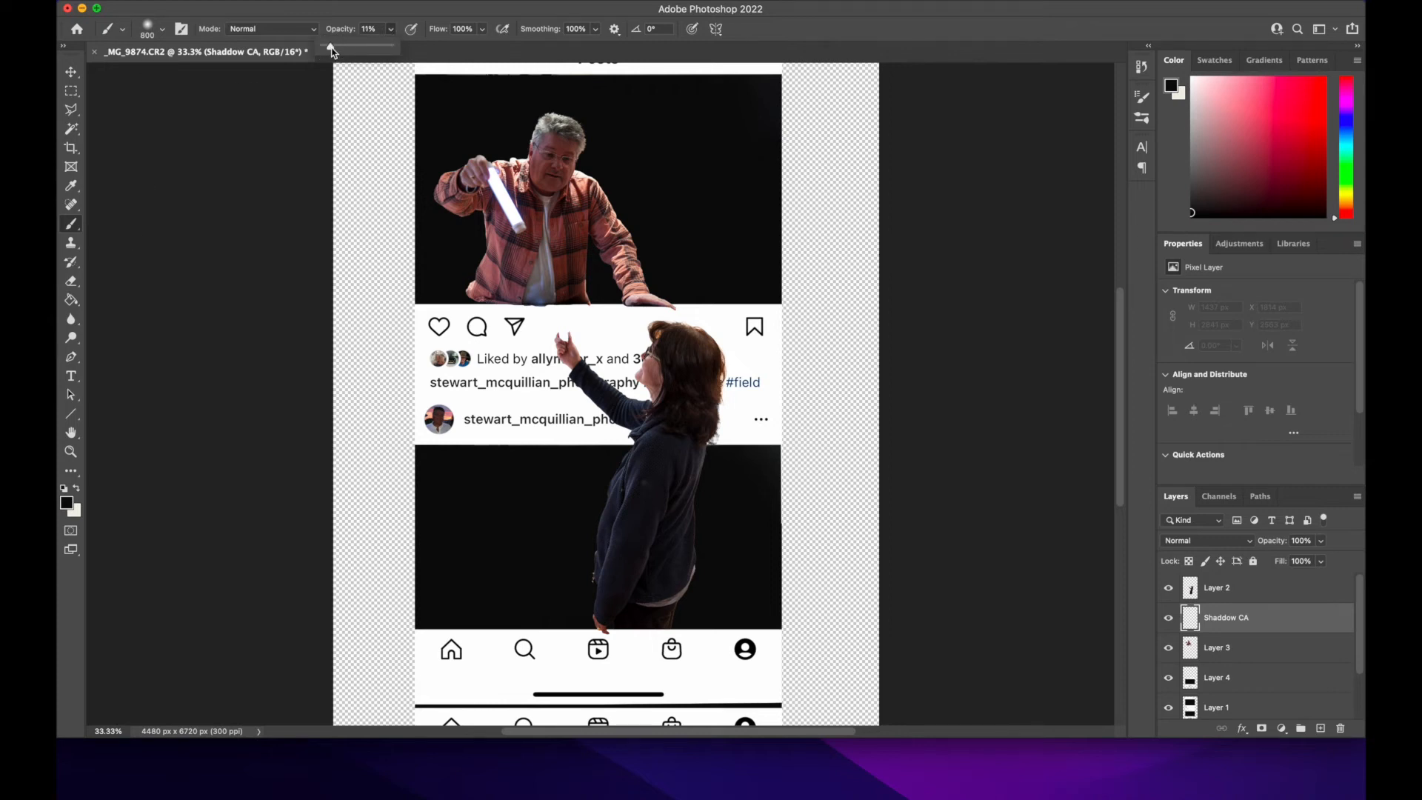
{"action": "left_click", "coordinate": [486, 34]}
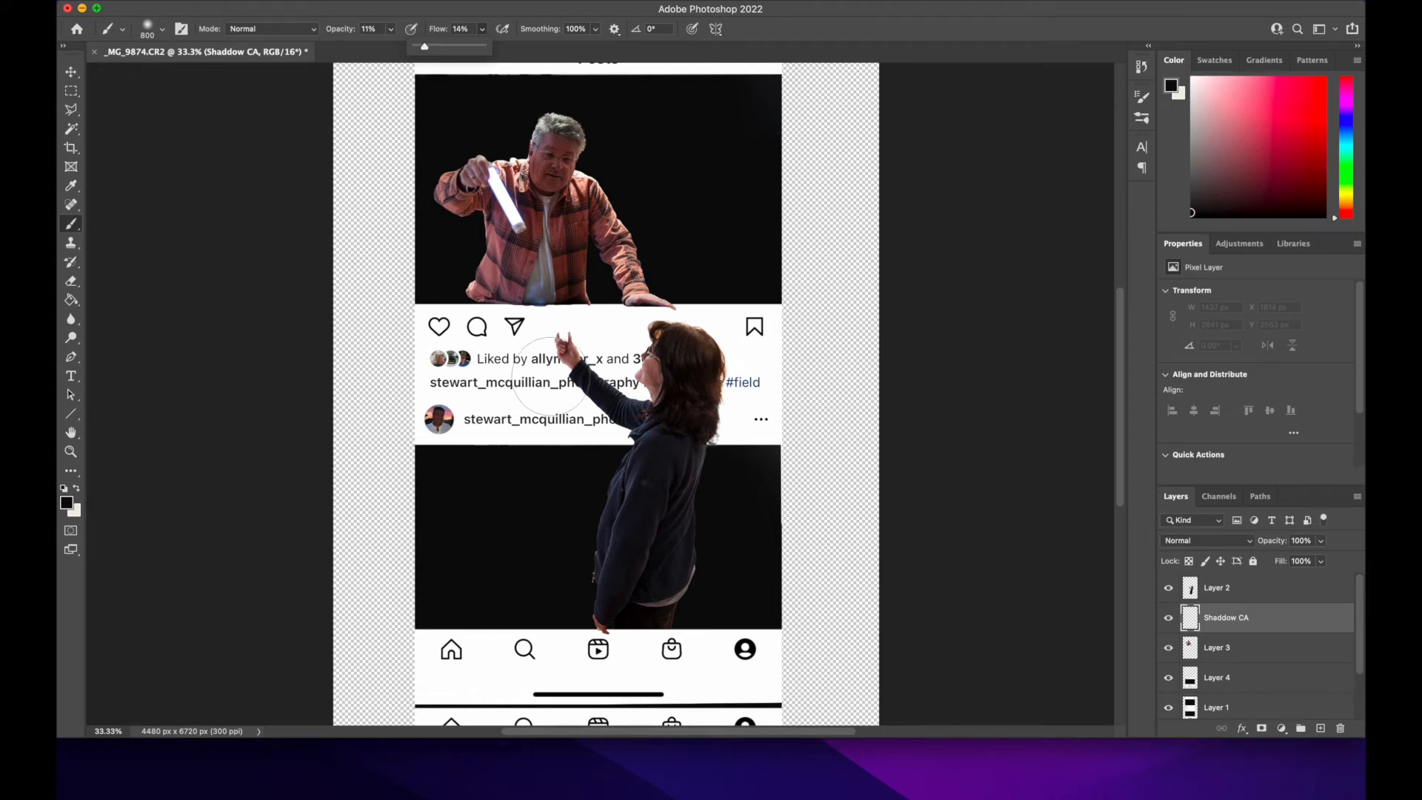
{"action": "left_click", "coordinate": [550, 371]}
{"action": "mouse_move", "coordinate": [550, 371]}
{"action": "left_mouse_down"}
{"action": "mouse_move", "coordinate": [579, 396]}
{"action": "mouse_move", "coordinate": [552, 369]}
{"action": "mouse_move", "coordinate": [618, 417]}
{"action": "mouse_move", "coordinate": [572, 401]}
{"action": "left_mouse_up"}
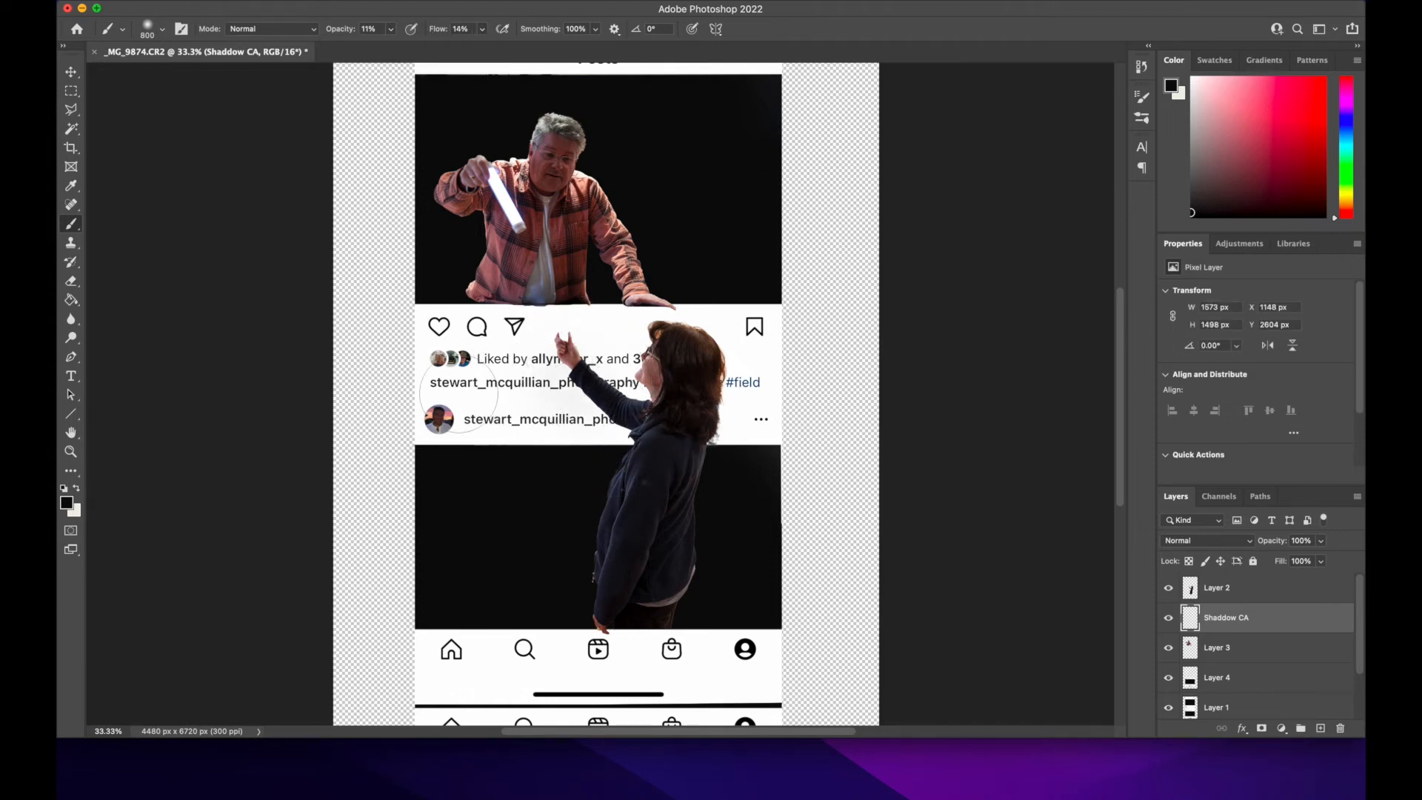
Step: Set the brush opacity to 28% and paint closer shadows around the woman's raised hand, hair and lower hand, reducing the brush to 175 px
{"action": "key", "text": "bracketleft"}
{"action": "key", "text": "bracketleft"}
{"action": "key", "text": "bracketleft"}
{"action": "key", "text": "bracketleft"}
{"action": "key", "text": "bracketleft"}
{"action": "key", "text": "bracketleft"}
{"action": "key", "text": "bracketleft"}
{"action": "key", "text": "bracketleft"}
{"action": "key", "text": "bracketleft"}
{"action": "key", "text": "bracketright"}
{"action": "key", "text": "bracketright"}
{"action": "left_click", "coordinate": [391, 29]}
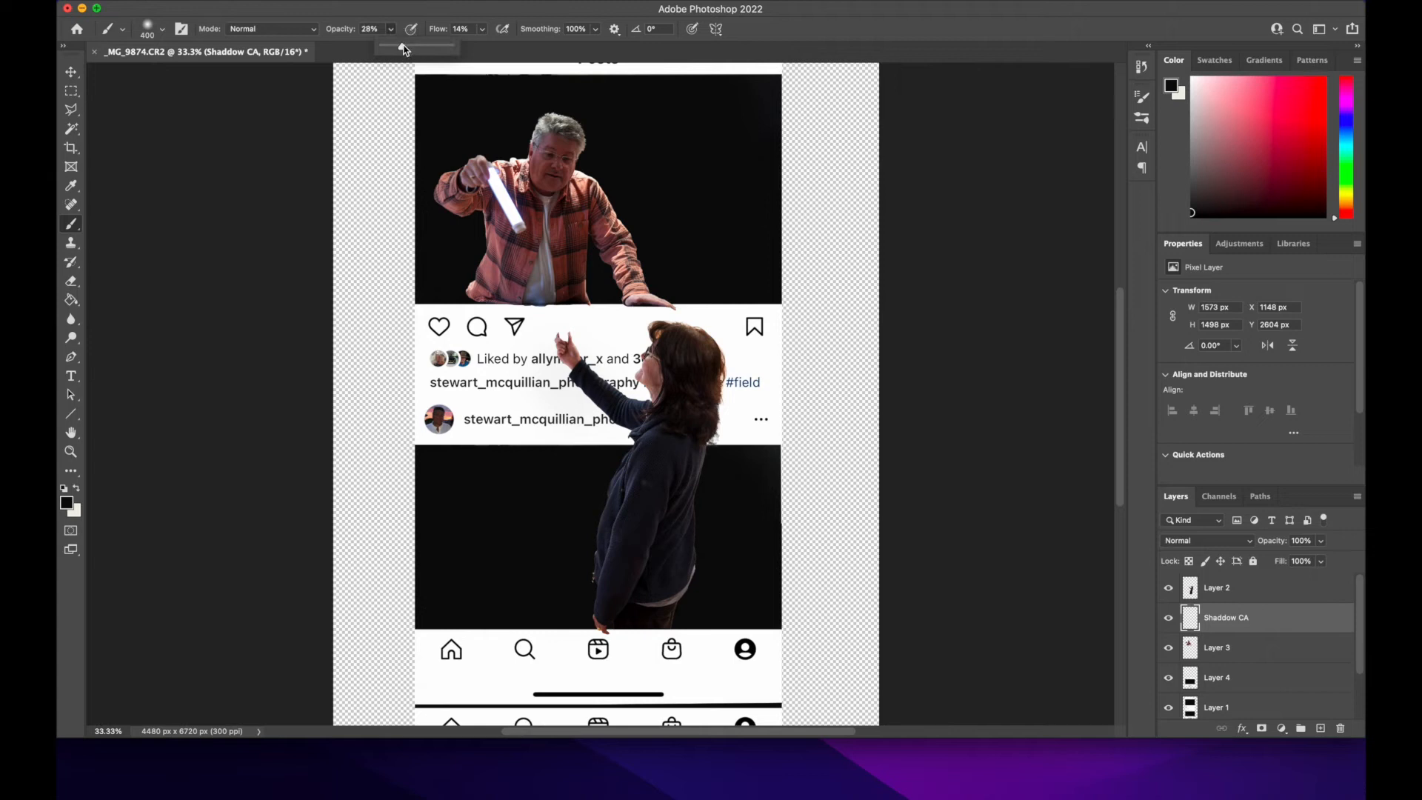
{"action": "mouse_move", "coordinate": [555, 351]}
{"action": "left_mouse_down"}
{"action": "mouse_move", "coordinate": [627, 431]}
{"action": "mouse_move", "coordinate": [605, 422]}
{"action": "mouse_move", "coordinate": [568, 345]}
{"action": "mouse_move", "coordinate": [554, 355]}
{"action": "left_mouse_up"}
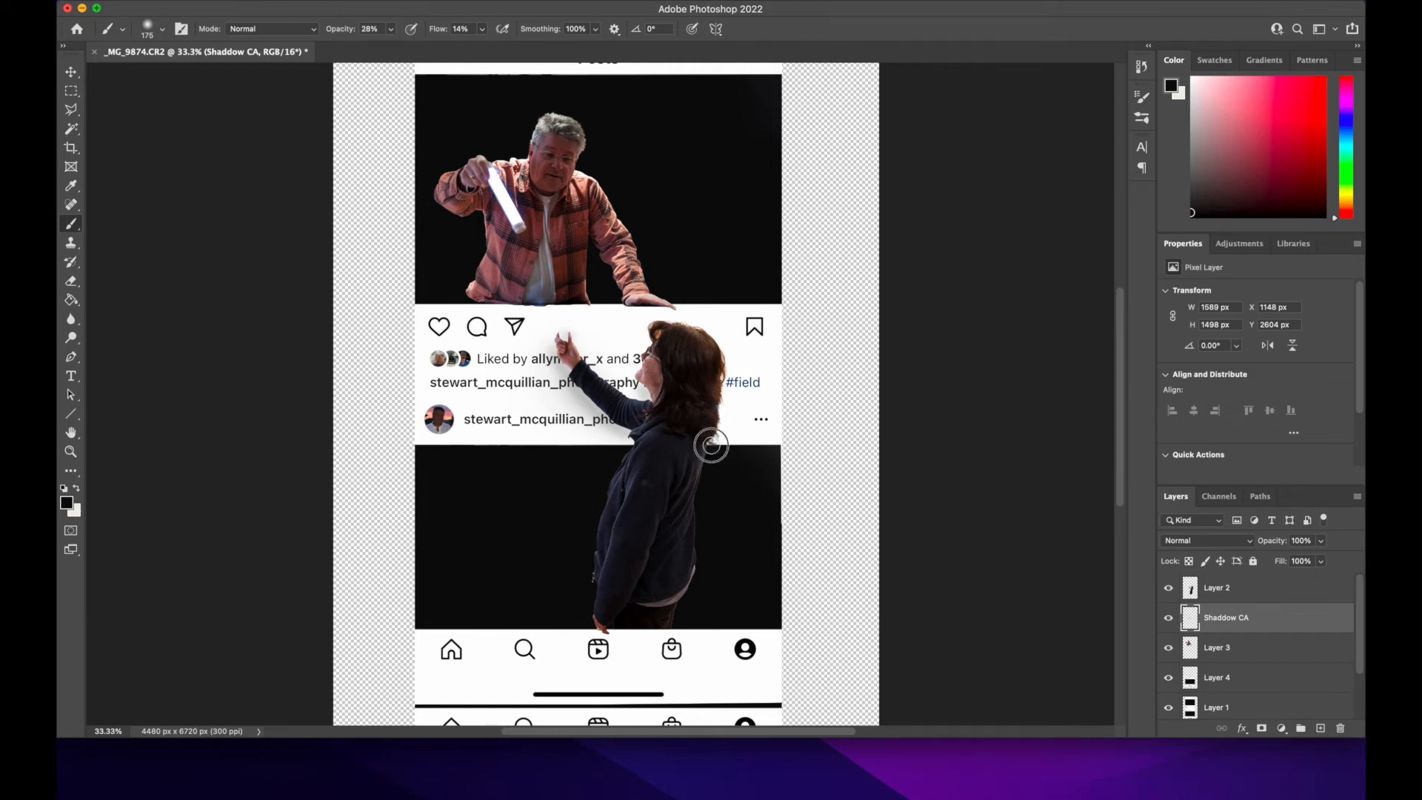
{"action": "mouse_move", "coordinate": [722, 405]}
{"action": "left_mouse_down"}
{"action": "mouse_move", "coordinate": [713, 441]}
{"action": "mouse_move", "coordinate": [728, 377]}
{"action": "mouse_move", "coordinate": [714, 431]}
{"action": "left_mouse_up"}
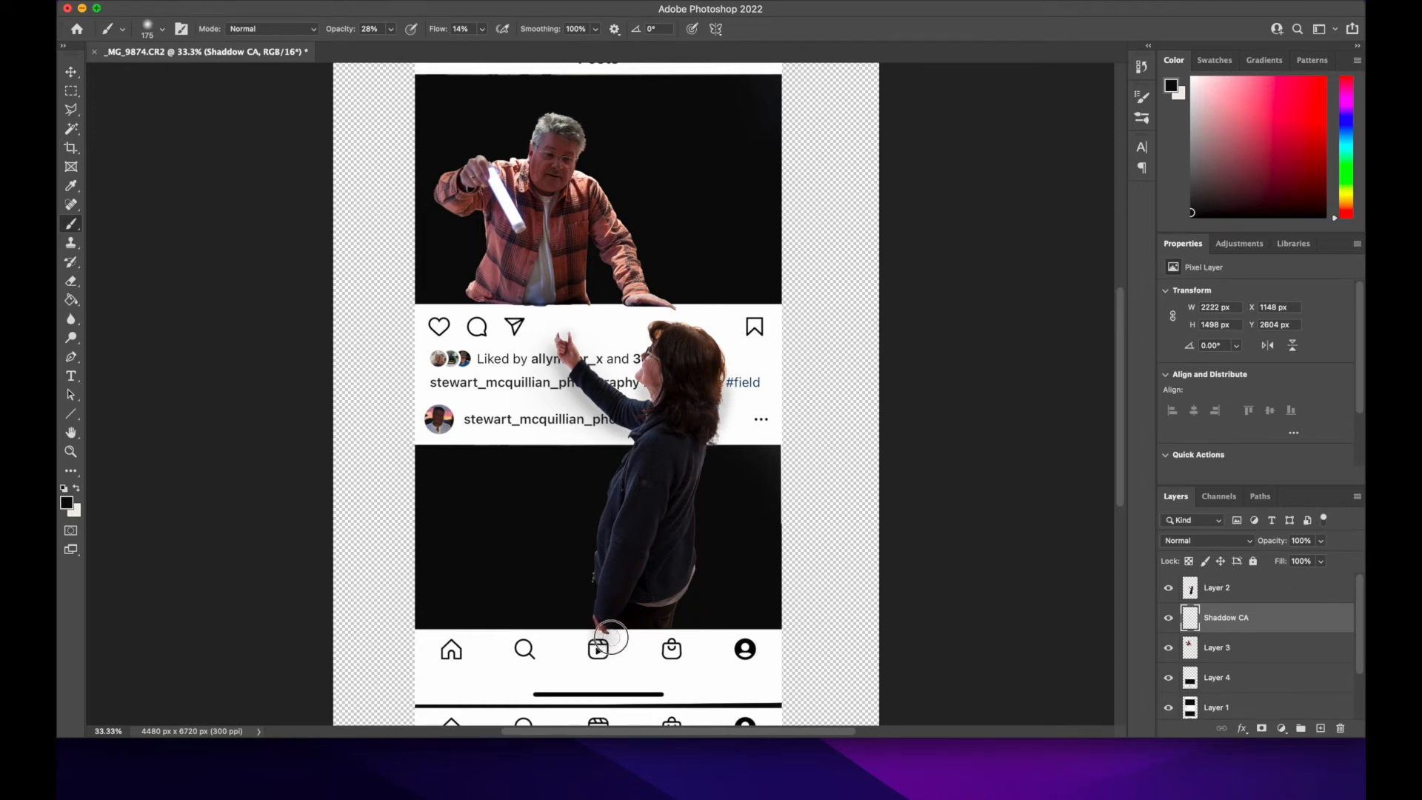
{"action": "left_click_drag", "start_coordinate": [599, 644], "coordinate": [625, 634]}
Step: Deepen the shadows by the woman's hands, hair and arm using a brush enlarged to 400 px
{"action": "mouse_move", "coordinate": [559, 356]}
{"action": "left_mouse_down"}
{"action": "mouse_move", "coordinate": [634, 443]}
{"action": "mouse_move", "coordinate": [556, 361]}
{"action": "left_mouse_up"}
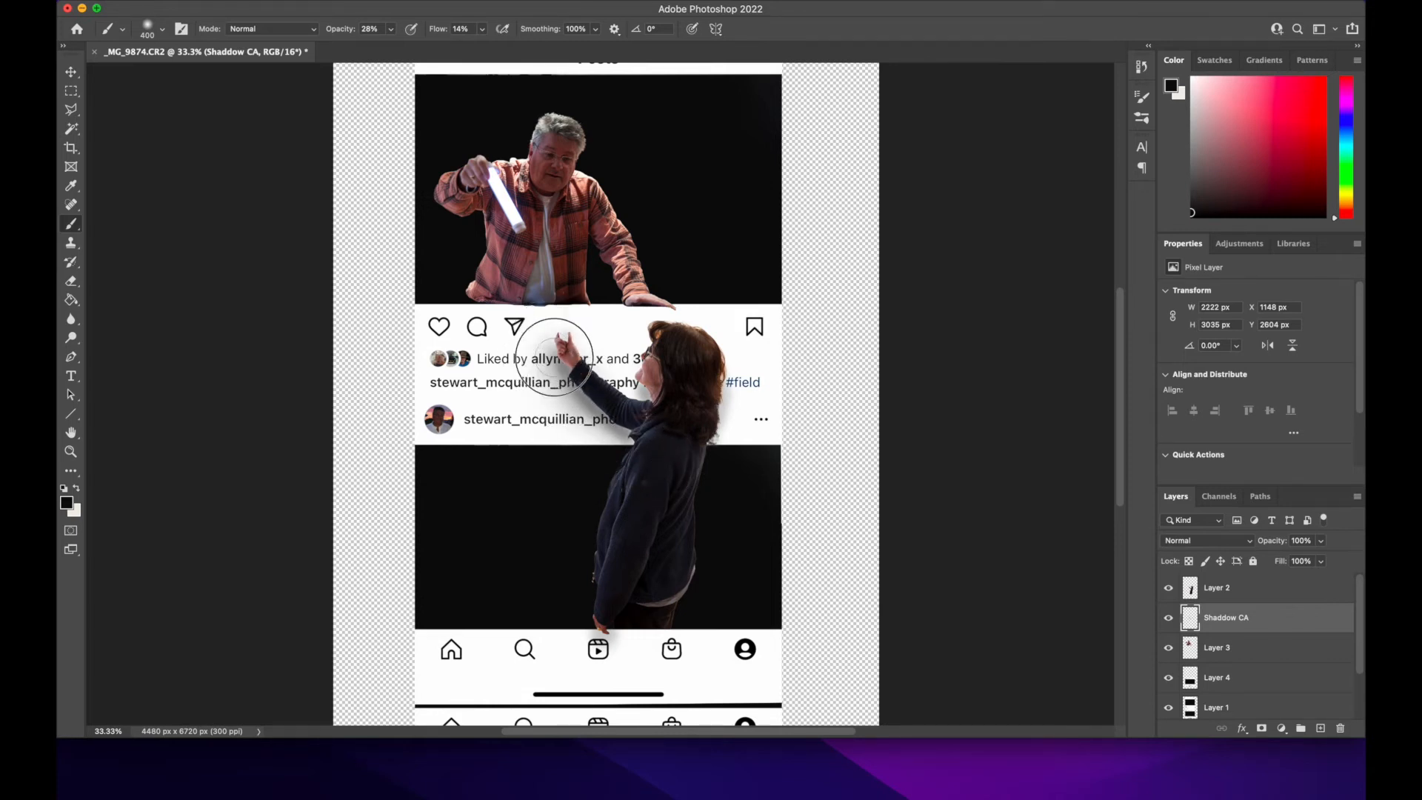
{"action": "left_click", "coordinate": [606, 633]}
{"action": "left_click", "coordinate": [715, 412]}
{"action": "left_click", "coordinate": [715, 382]}
{"action": "left_click", "coordinate": [641, 401]}
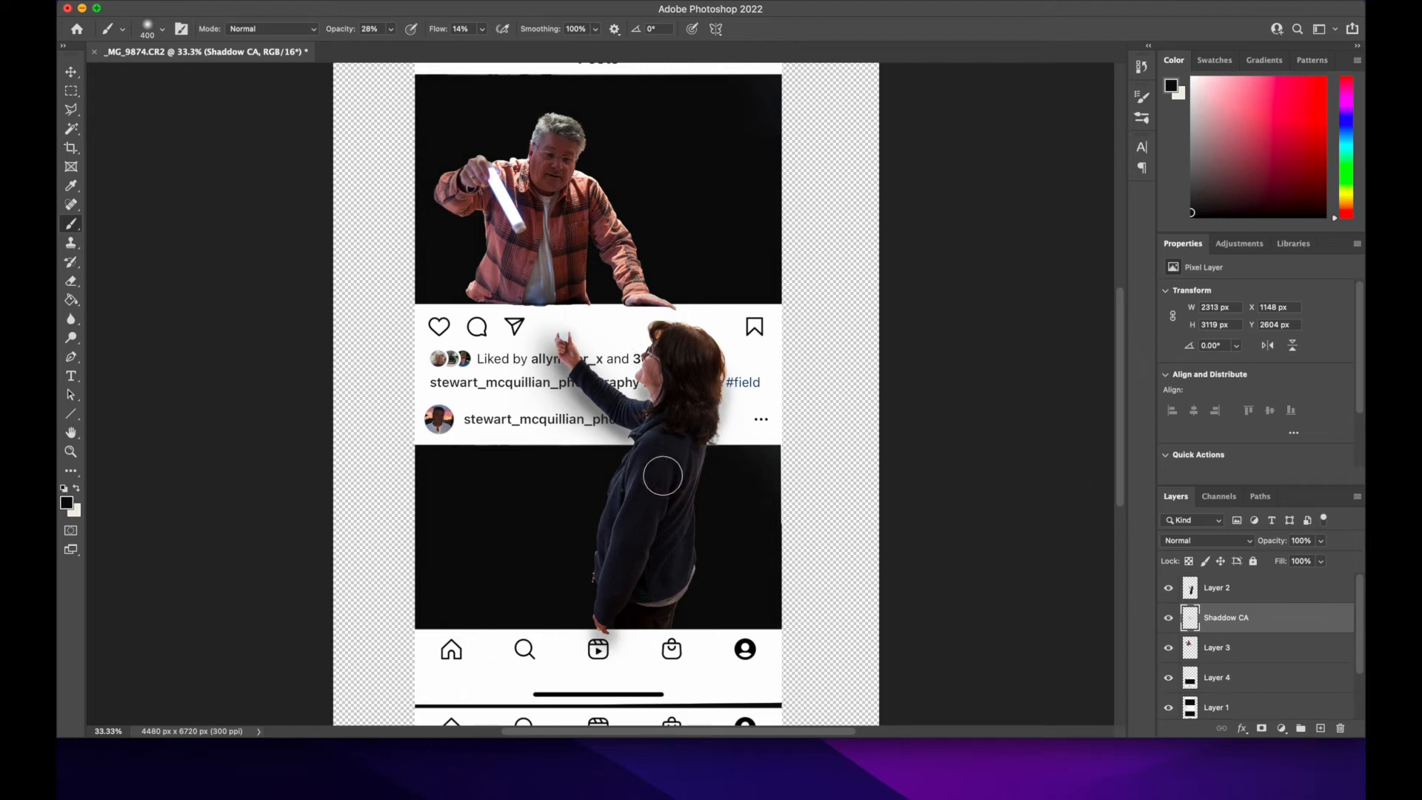
Step: Create a new layer named "Shaddow S" and move it directly beneath the man's layer
{"action": "left_click", "coordinate": [72, 72]}
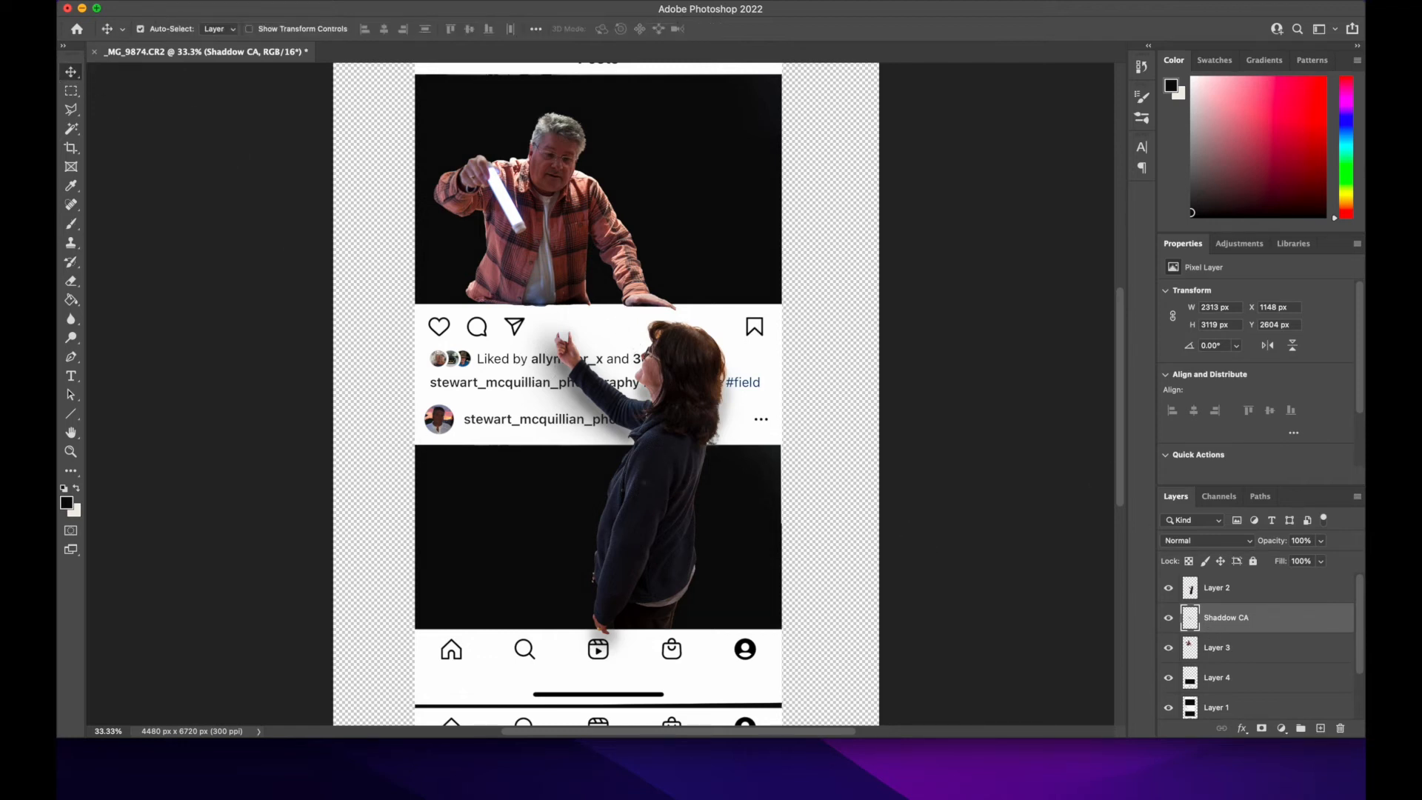
{"action": "left_click", "coordinate": [270, 1]}
{"action": "mouse_move", "coordinate": [288, 11]}
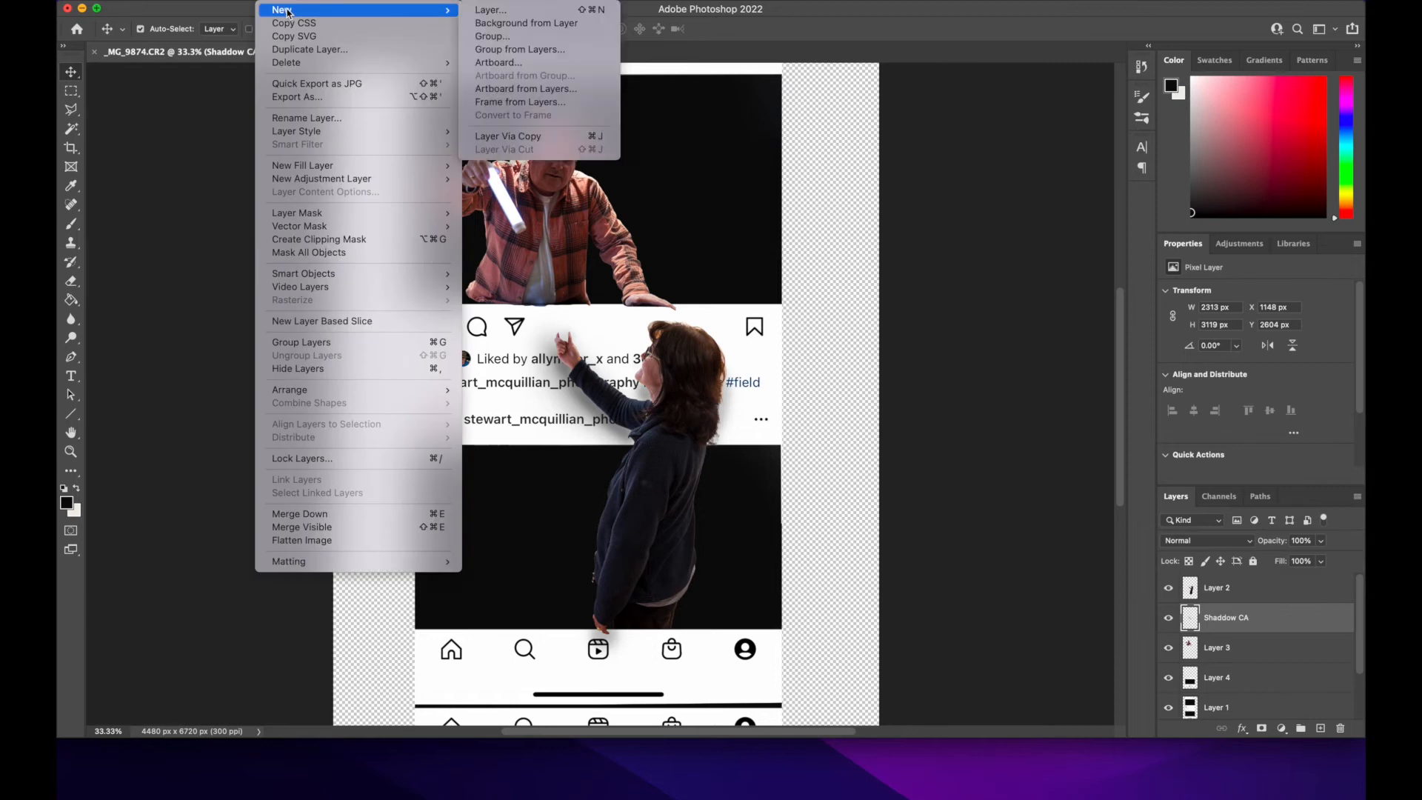
{"action": "left_click", "coordinate": [508, 11]}
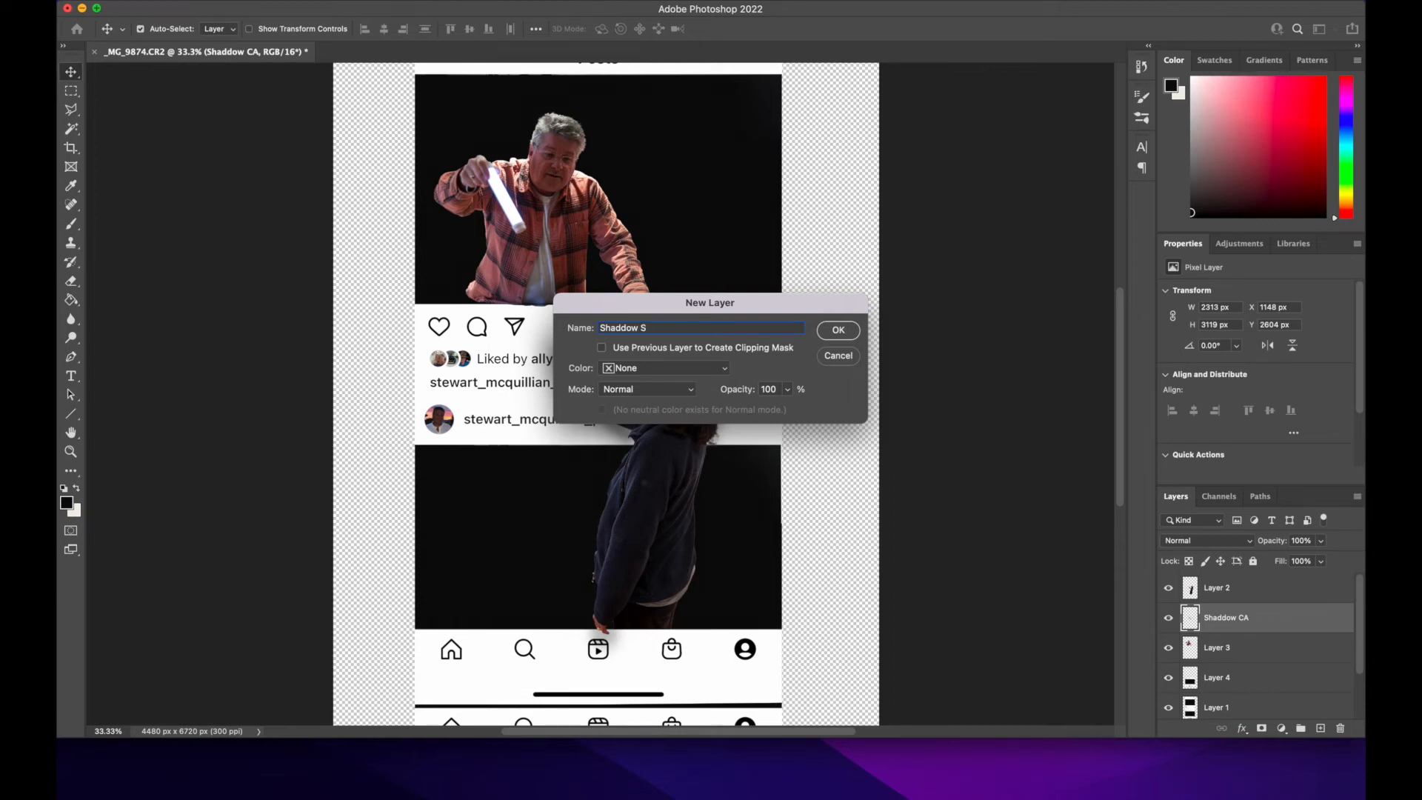
{"action": "key", "text": "Return"}
{"action": "left_click_drag", "start_coordinate": [1256, 639], "coordinate": [1260, 690]}
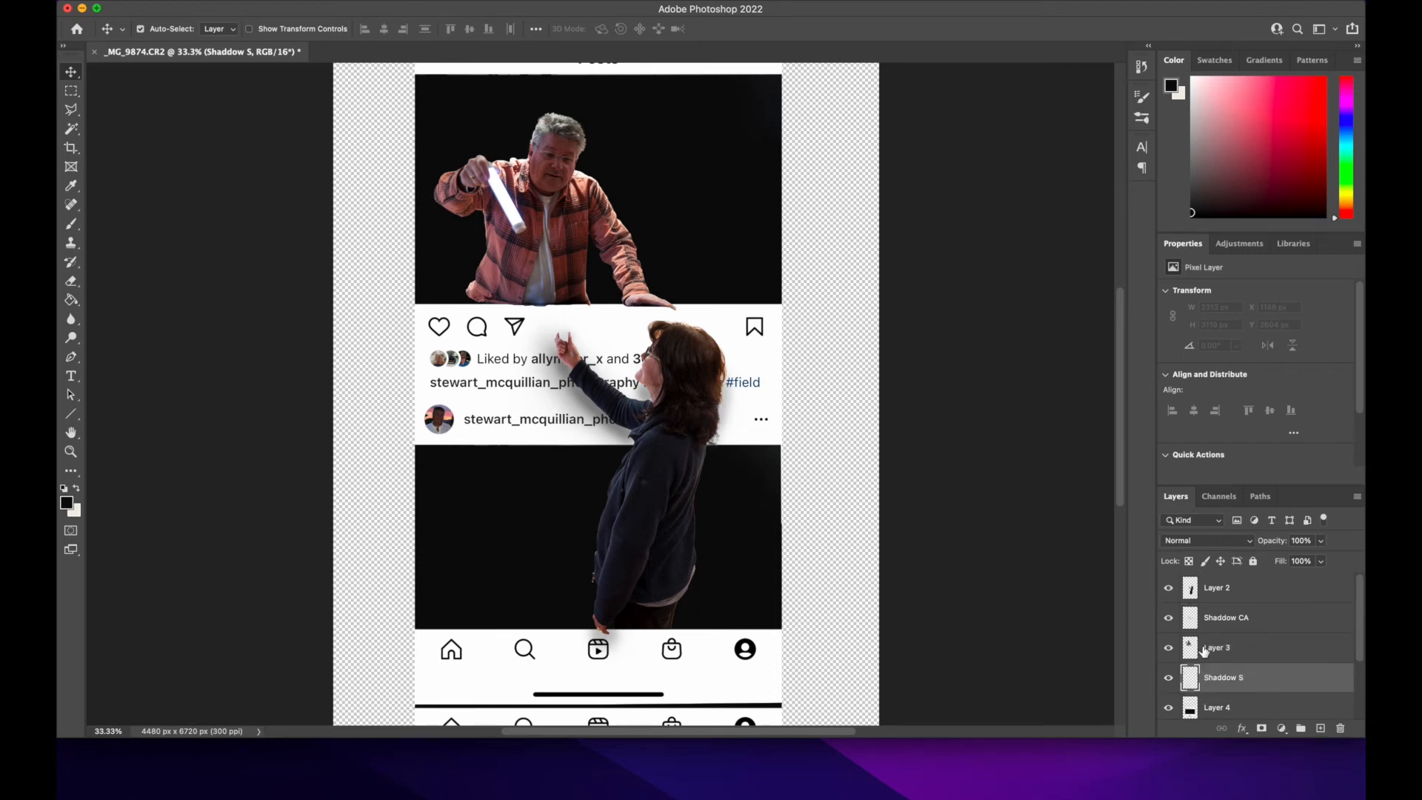
Step: Paint black shadows beneath the man's resting hand and torso along the upper picture's lower edge, reducing the brush to 175 px
{"action": "left_click", "coordinate": [72, 224]}
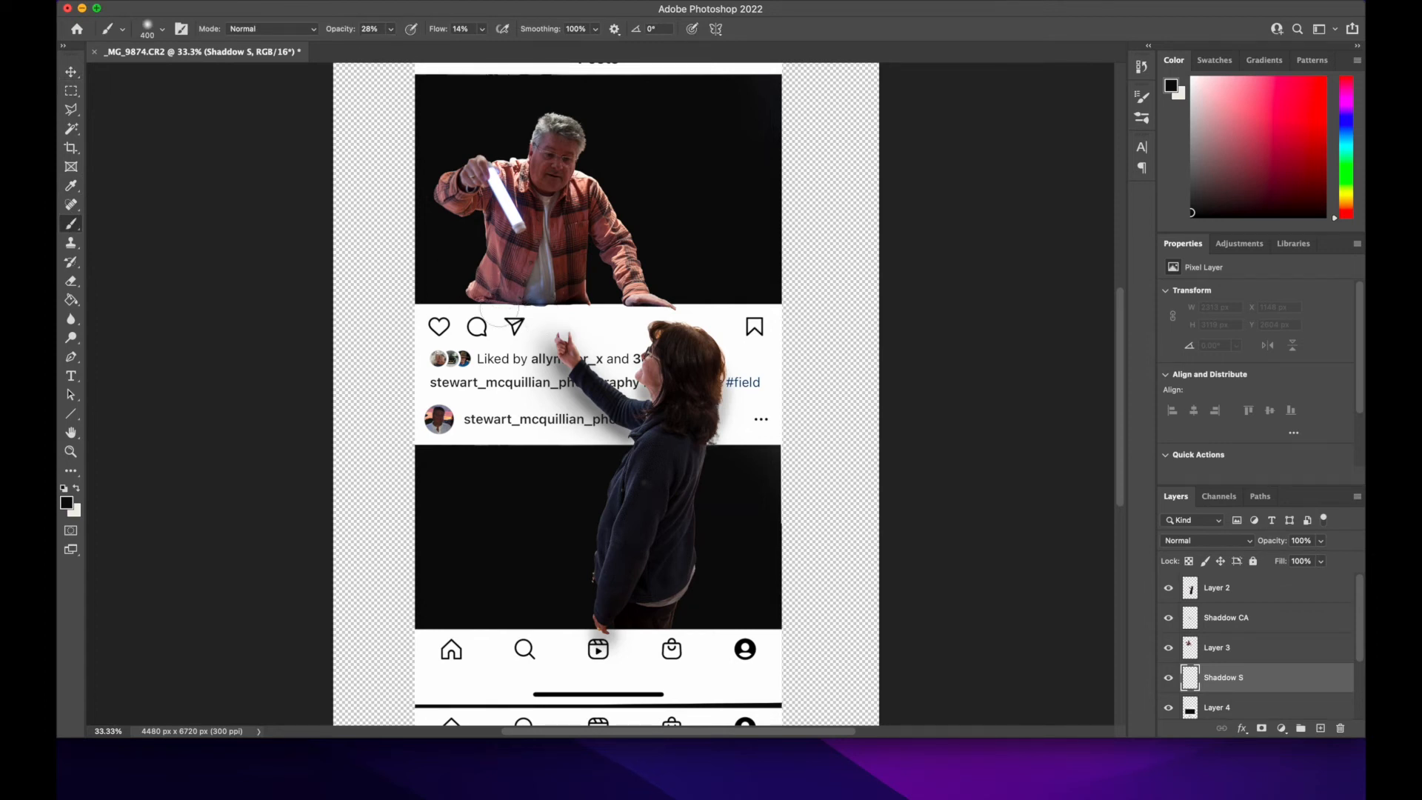
{"action": "left_click", "coordinate": [637, 309]}
{"action": "left_click_drag", "start_coordinate": [638, 309], "coordinate": [658, 300]}
{"action": "key", "text": "bracketleft"}
{"action": "key", "text": "bracketleft"}
{"action": "key", "text": "bracketleft"}
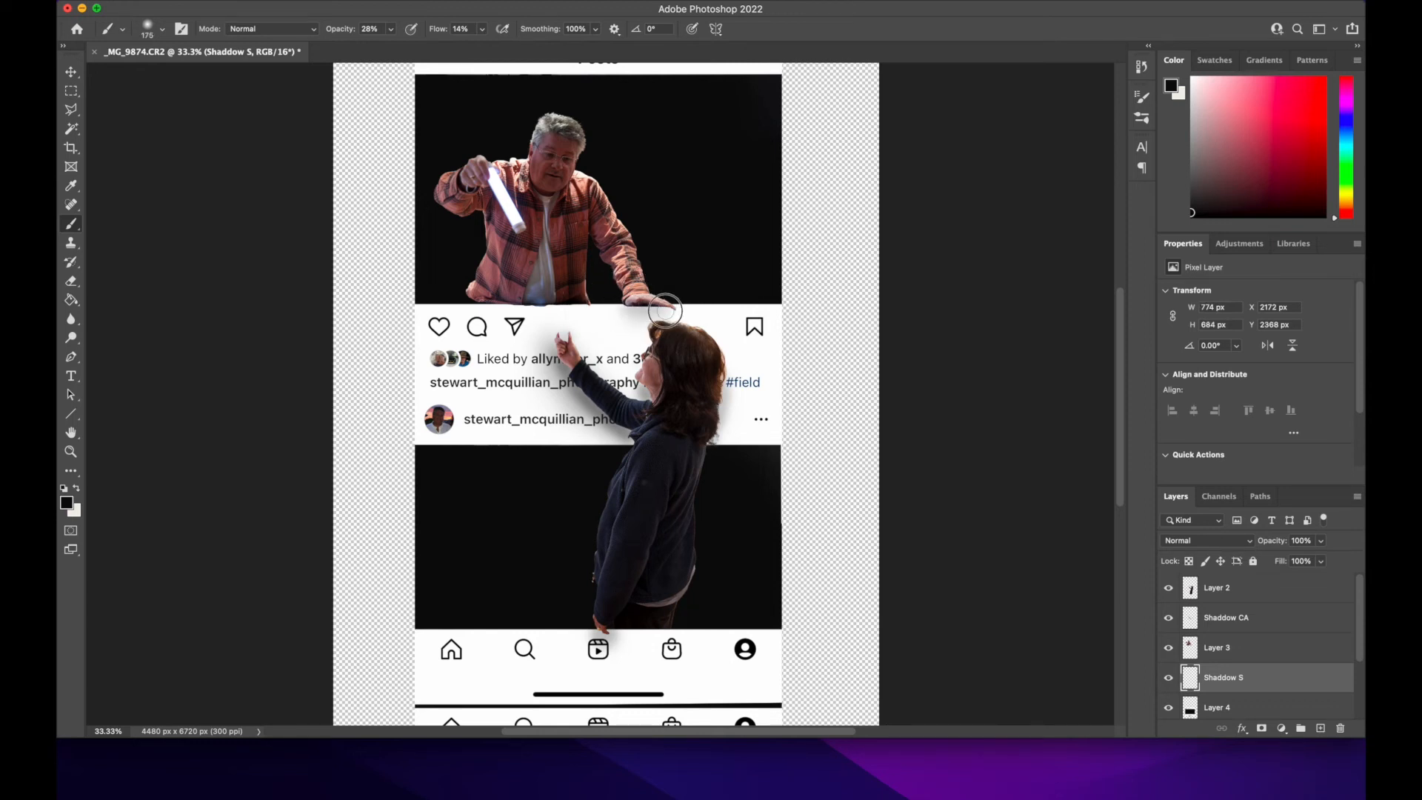
{"action": "mouse_move", "coordinate": [623, 309]}
{"action": "left_mouse_down"}
{"action": "mouse_move", "coordinate": [680, 312]}
{"action": "mouse_move", "coordinate": [634, 310]}
{"action": "left_mouse_up"}
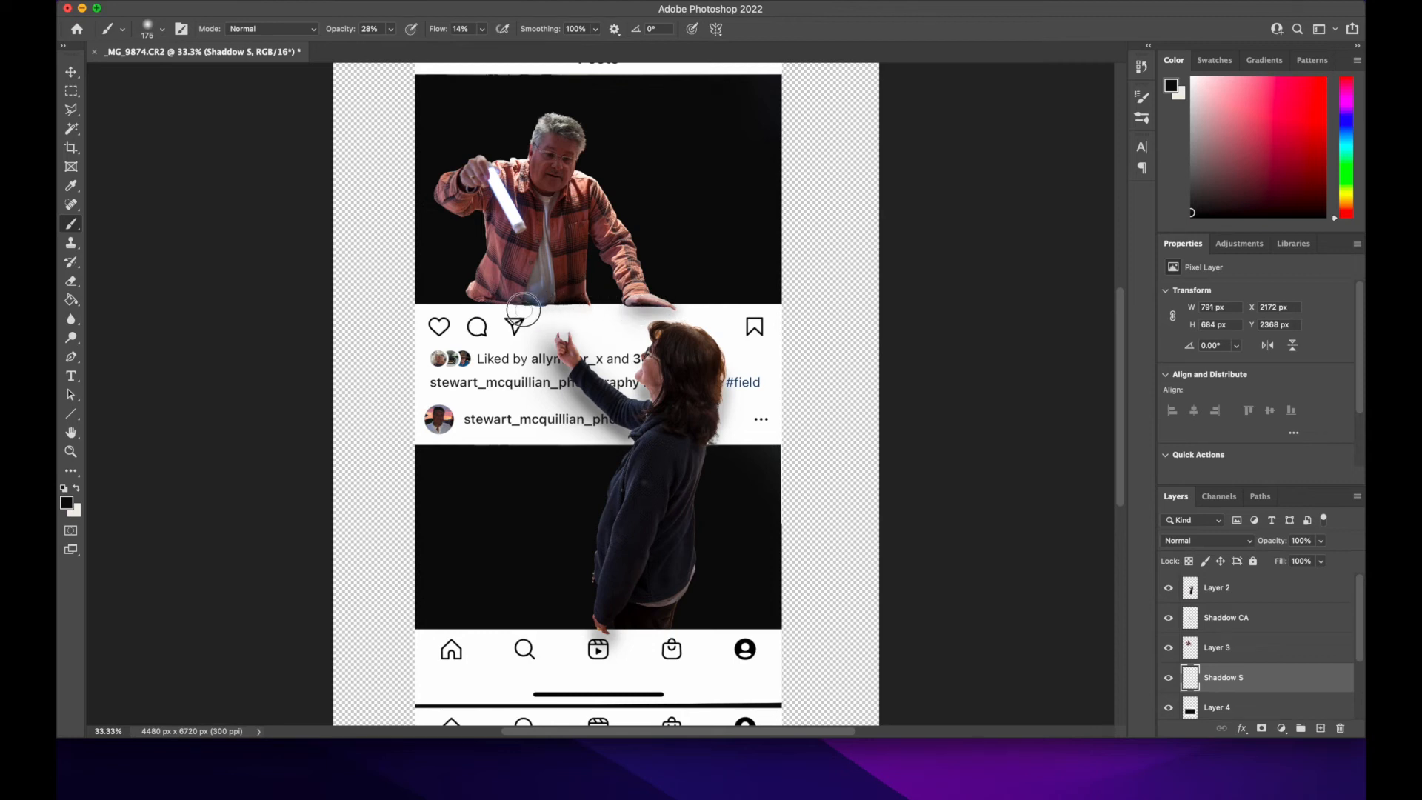
{"action": "mouse_move", "coordinate": [569, 313]}
{"action": "left_mouse_down"}
{"action": "mouse_move", "coordinate": [581, 310]}
{"action": "mouse_move", "coordinate": [477, 297]}
{"action": "left_mouse_up"}
Step: Widen the shadow along the base of the man's torso with the brush enlarged to 400 px
{"action": "key", "text": "bracketright"}
{"action": "key", "text": "bracketright"}
{"action": "key", "text": "bracketright"}
{"action": "key", "text": "bracketright"}
{"action": "key", "text": "bracketright"}
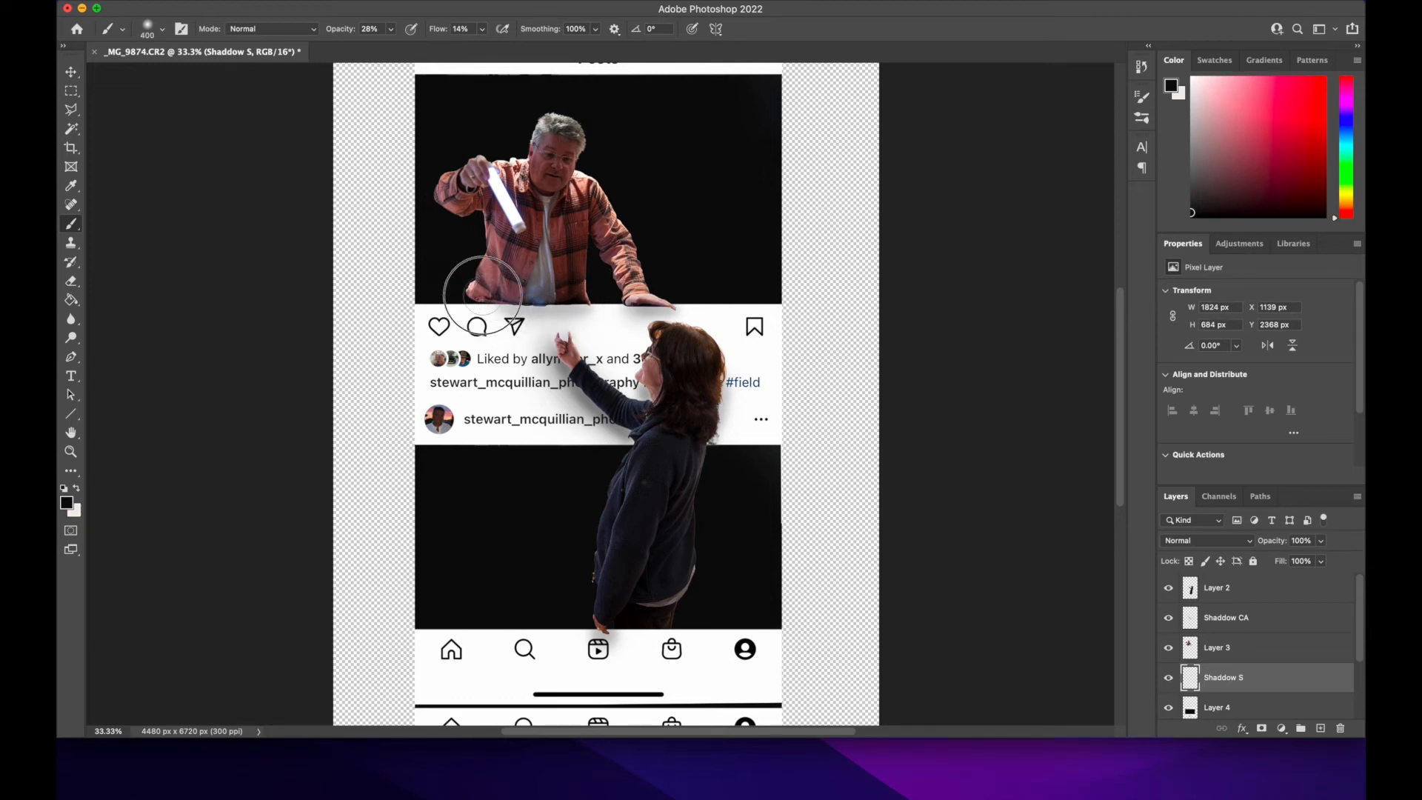
{"action": "mouse_move", "coordinate": [476, 297]}
{"action": "left_mouse_down"}
{"action": "mouse_move", "coordinate": [704, 308]}
{"action": "mouse_move", "coordinate": [633, 296]}
{"action": "mouse_move", "coordinate": [581, 311]}
{"action": "mouse_move", "coordinate": [597, 315]}
{"action": "left_mouse_up"}
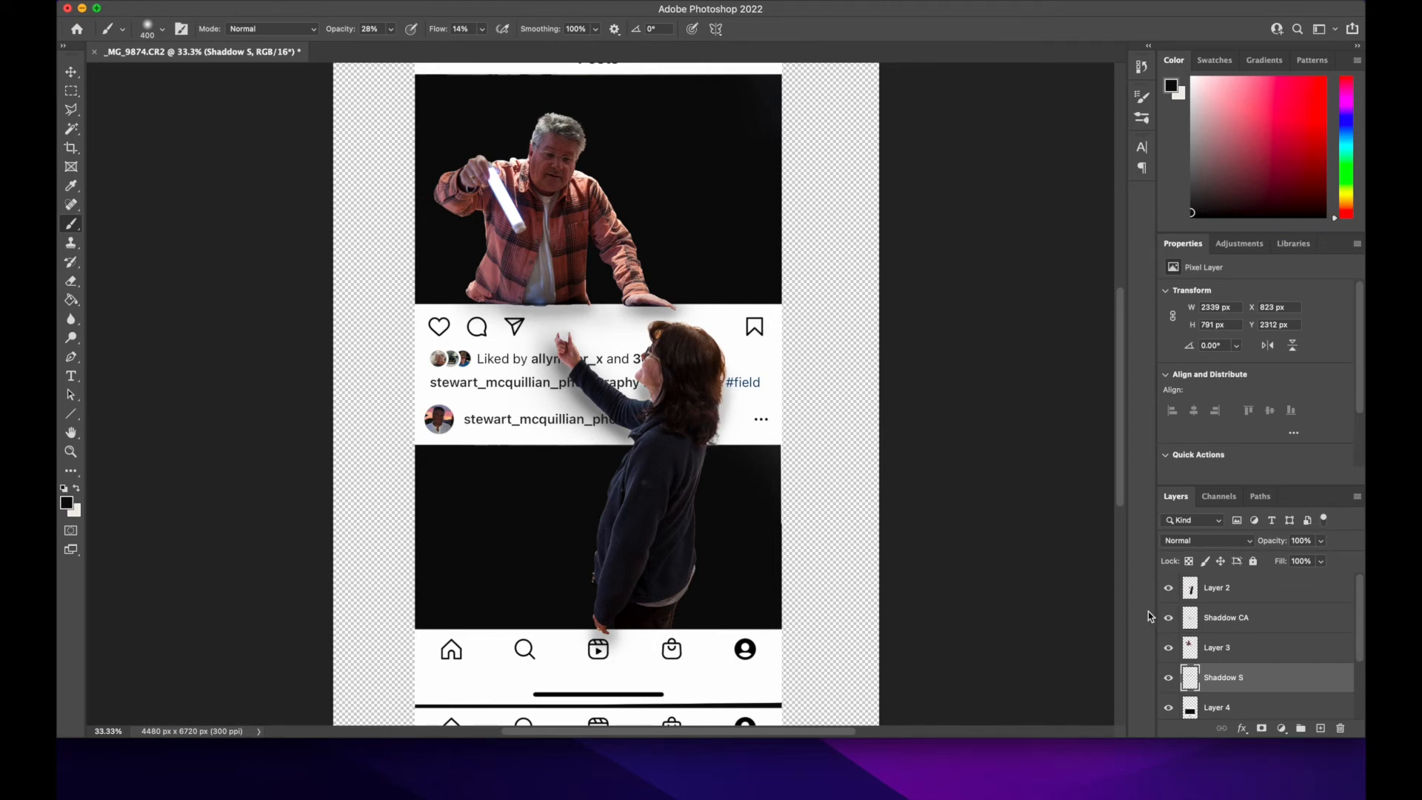
{"action": "key", "text": "super+minus"}
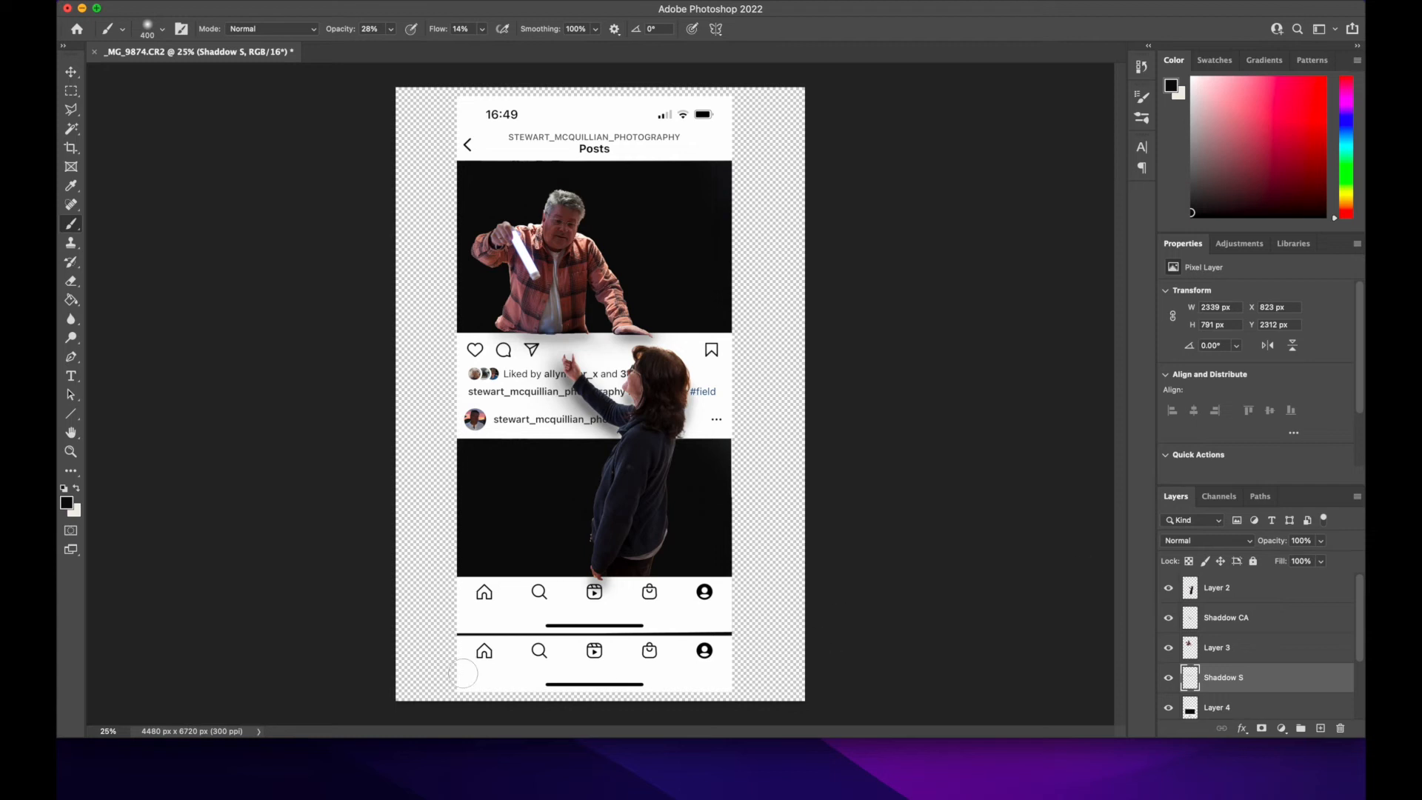
Step: Create a new layer named "Glow" directly above the "Shaddow S" layer
{"action": "left_click", "coordinate": [71, 73]}
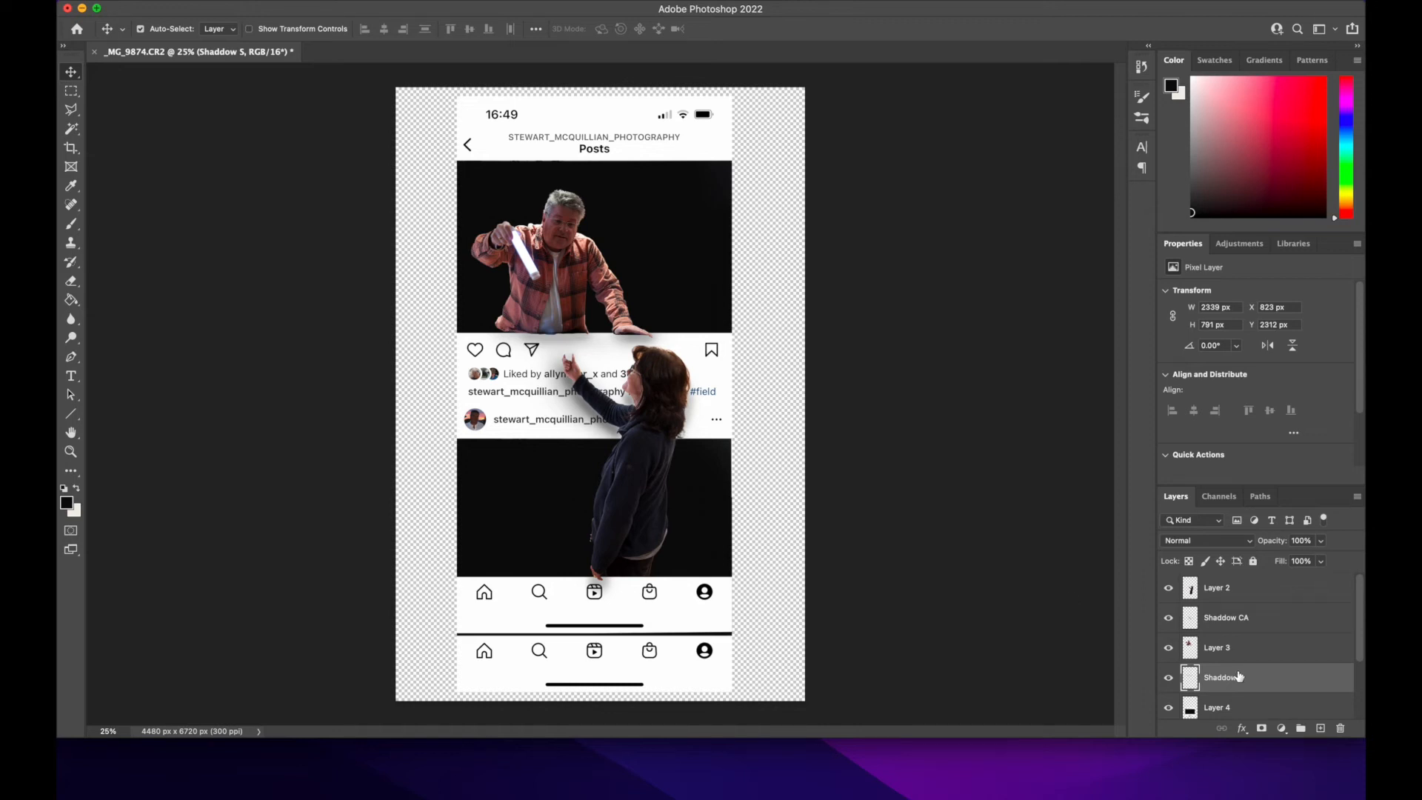
{"action": "scroll", "coordinate": [1239, 700], "scroll_direction": "down", "scroll_amount": 3}
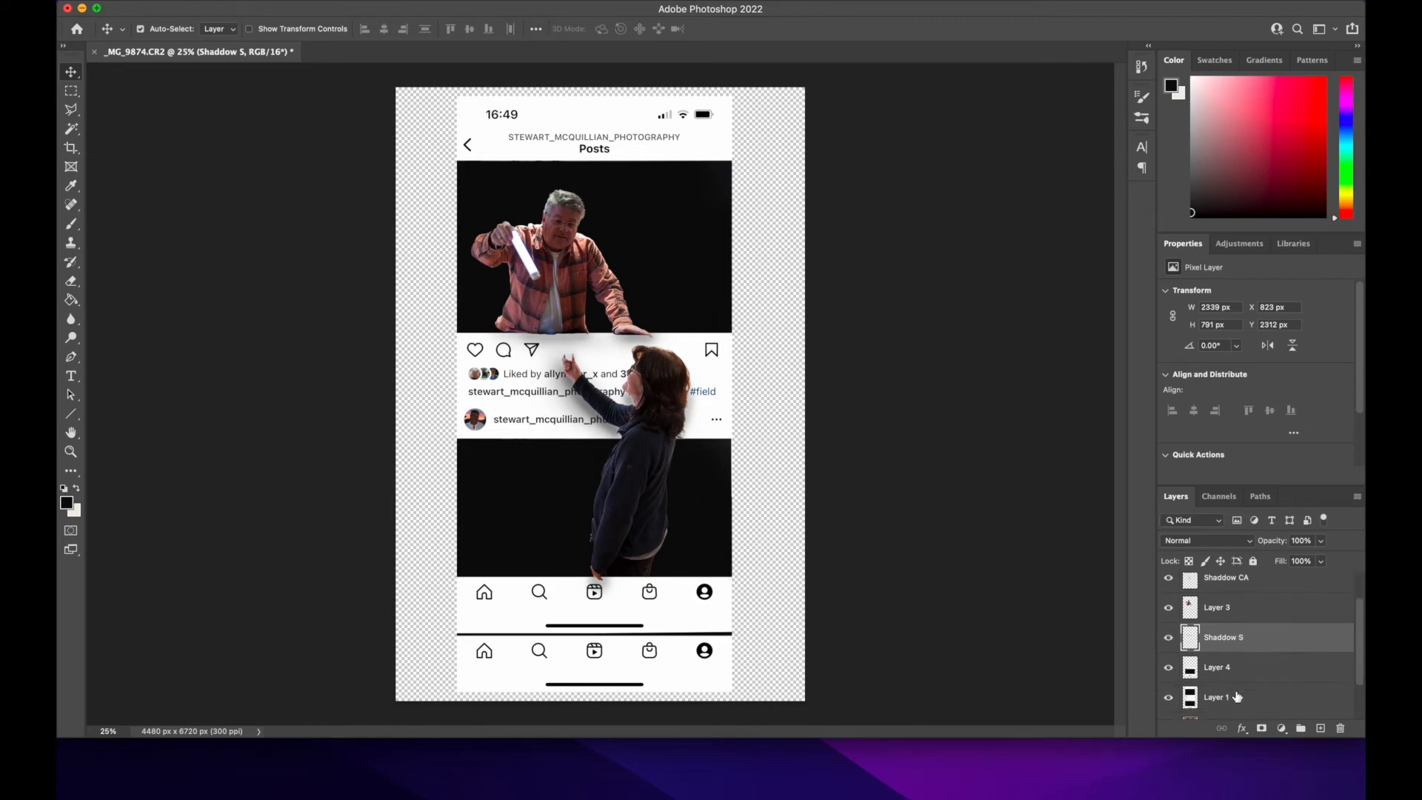
{"action": "scroll", "coordinate": [1236, 696], "scroll_direction": "down", "scroll_amount": 1}
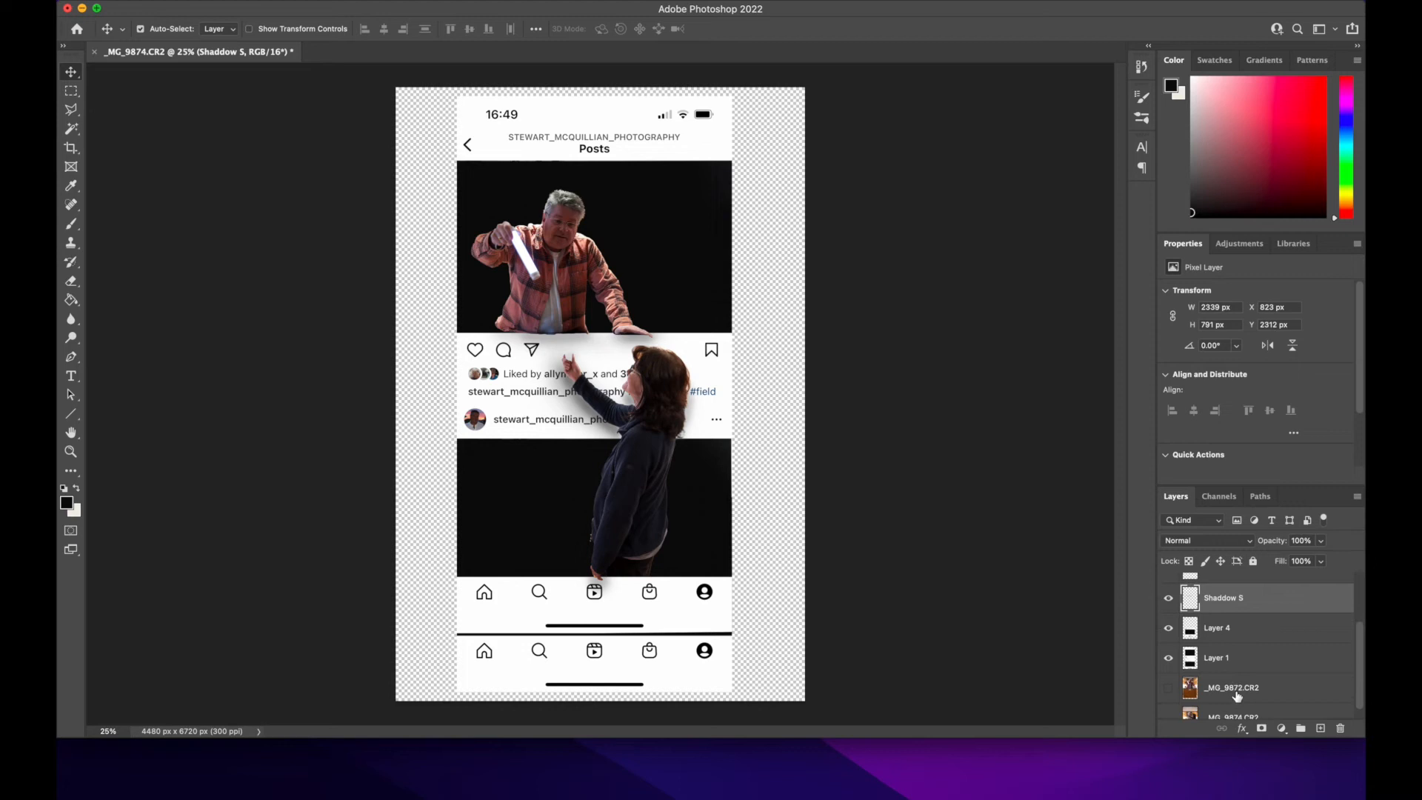
{"action": "scroll", "coordinate": [1236, 696], "scroll_direction": "up", "scroll_amount": 3}
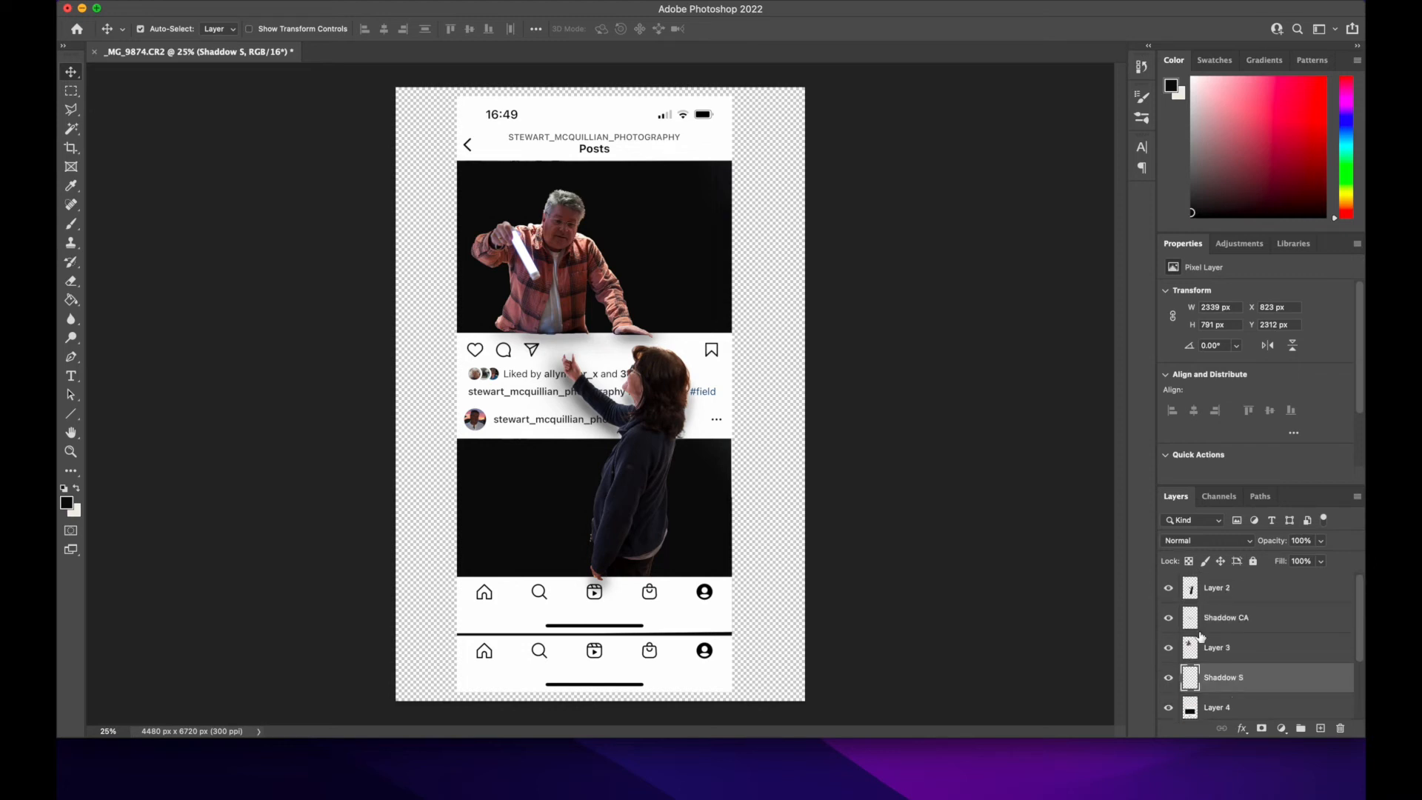
{"action": "left_click", "coordinate": [284, 1]}
{"action": "mouse_move", "coordinate": [296, 9]}
{"action": "left_click", "coordinate": [481, 10]}
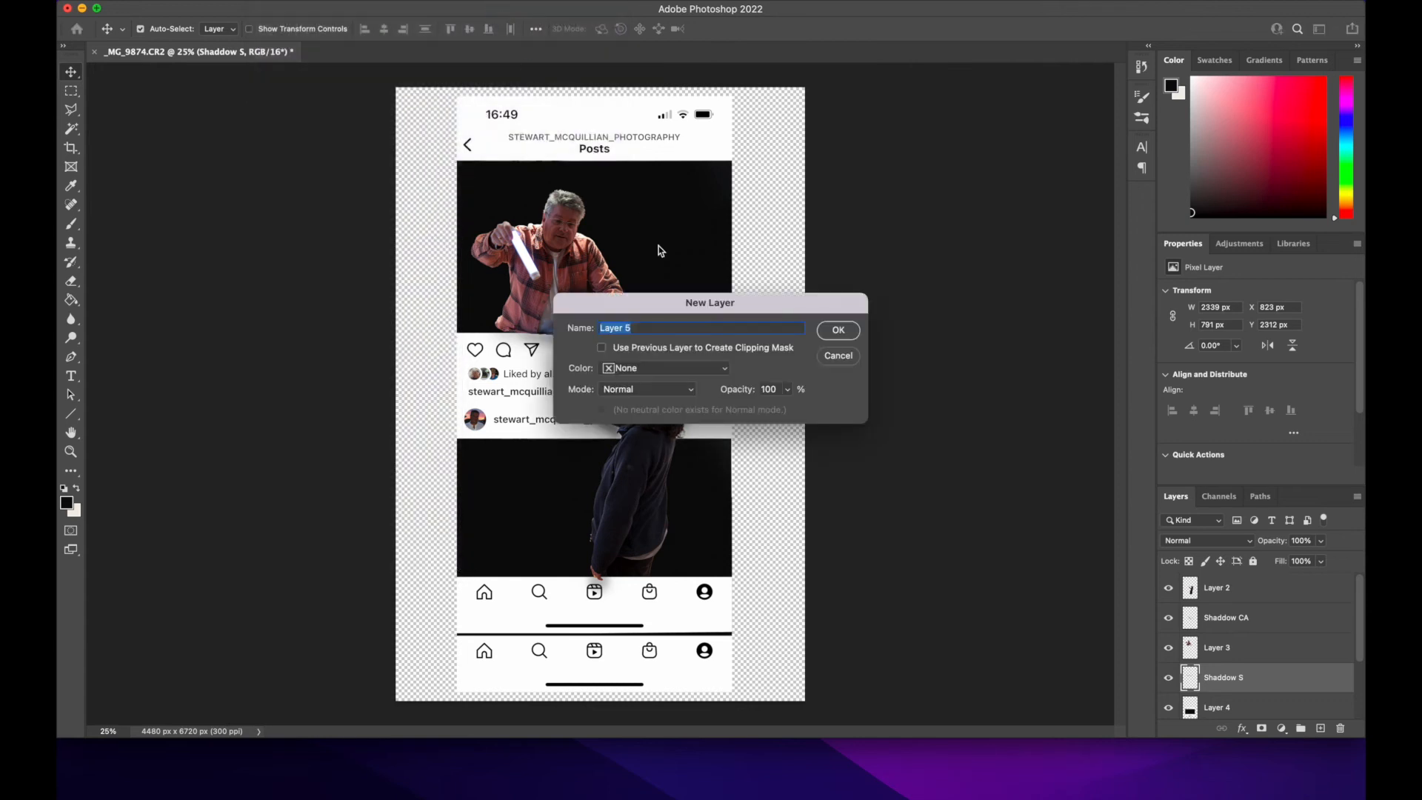
{"action": "type", "text": "Glow"}
{"action": "key", "text": "Return"}
{"action": "left_click", "coordinate": [1230, 682]}
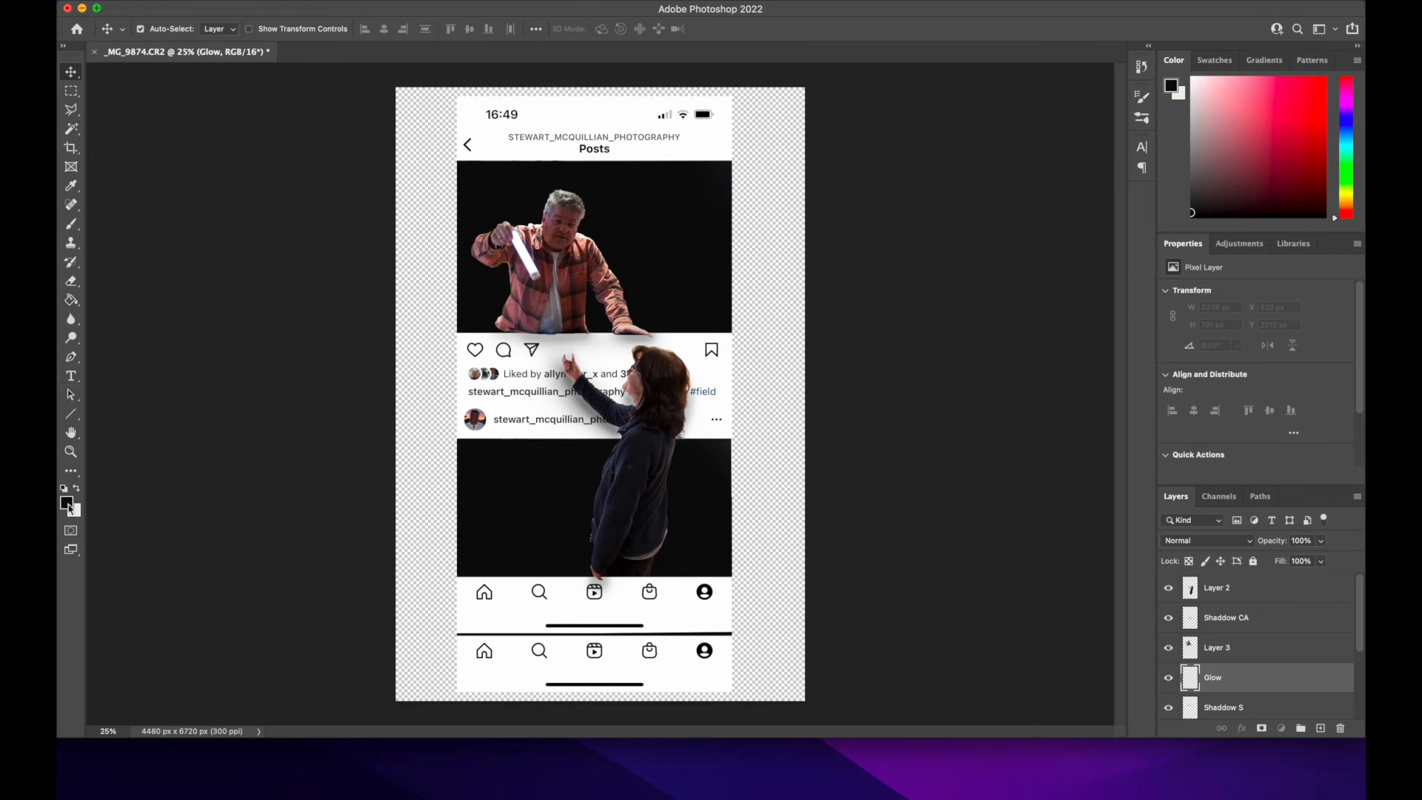
Step: Sample the man's shirt for the foreground colour and lighten it to dusty pink #a07b76
{"action": "left_click", "coordinate": [67, 503]}
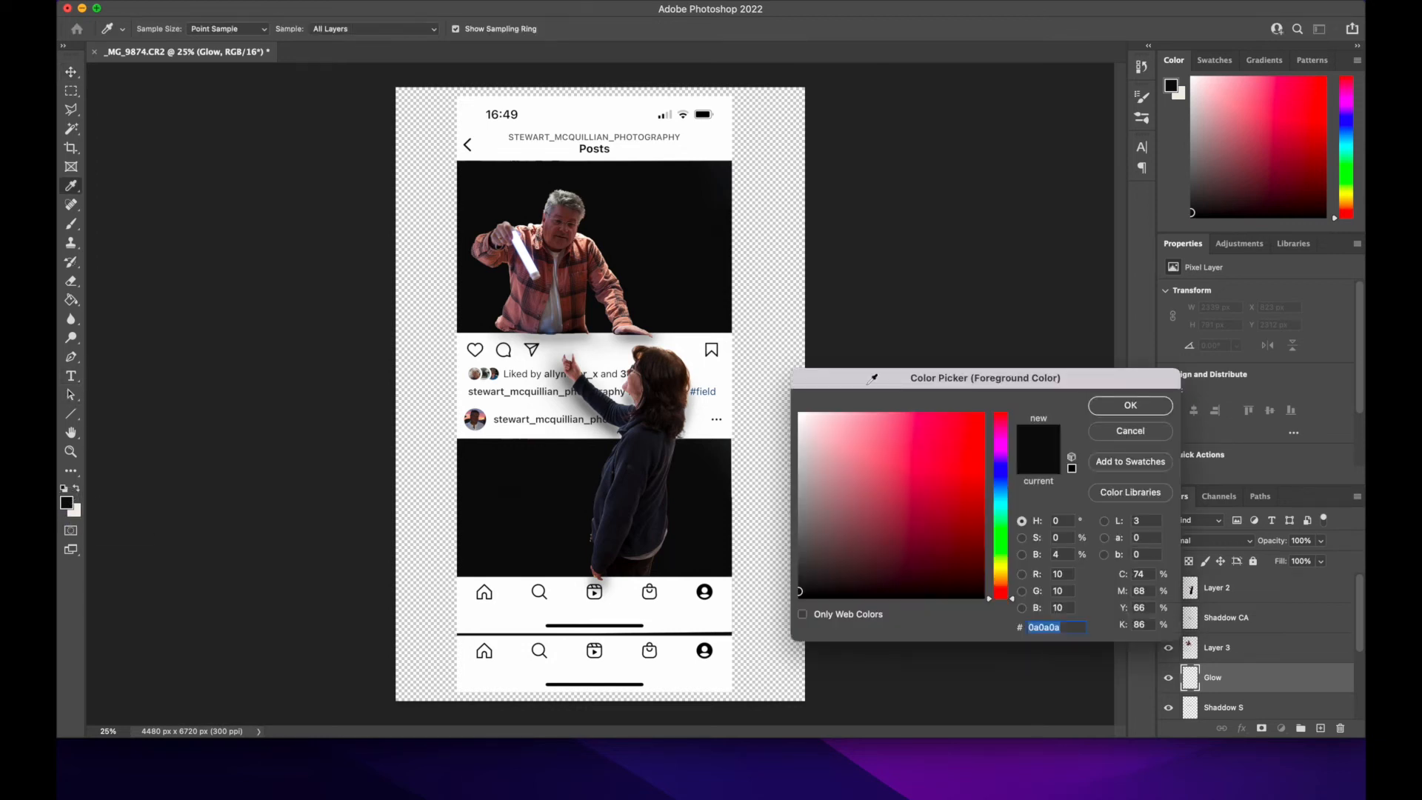
{"action": "left_click", "coordinate": [514, 311]}
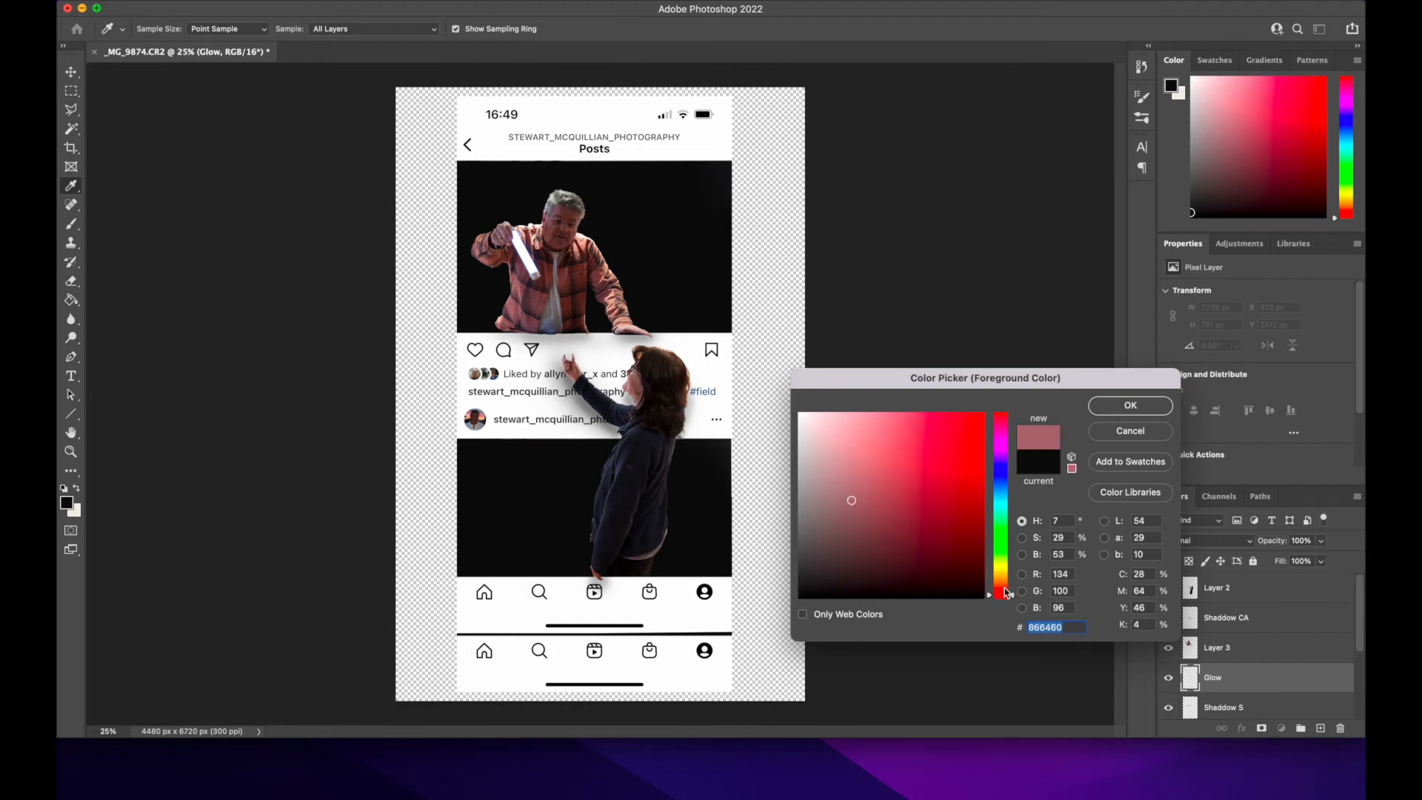
{"action": "left_click", "coordinate": [855, 494]}
{"action": "left_click", "coordinate": [847, 481]}
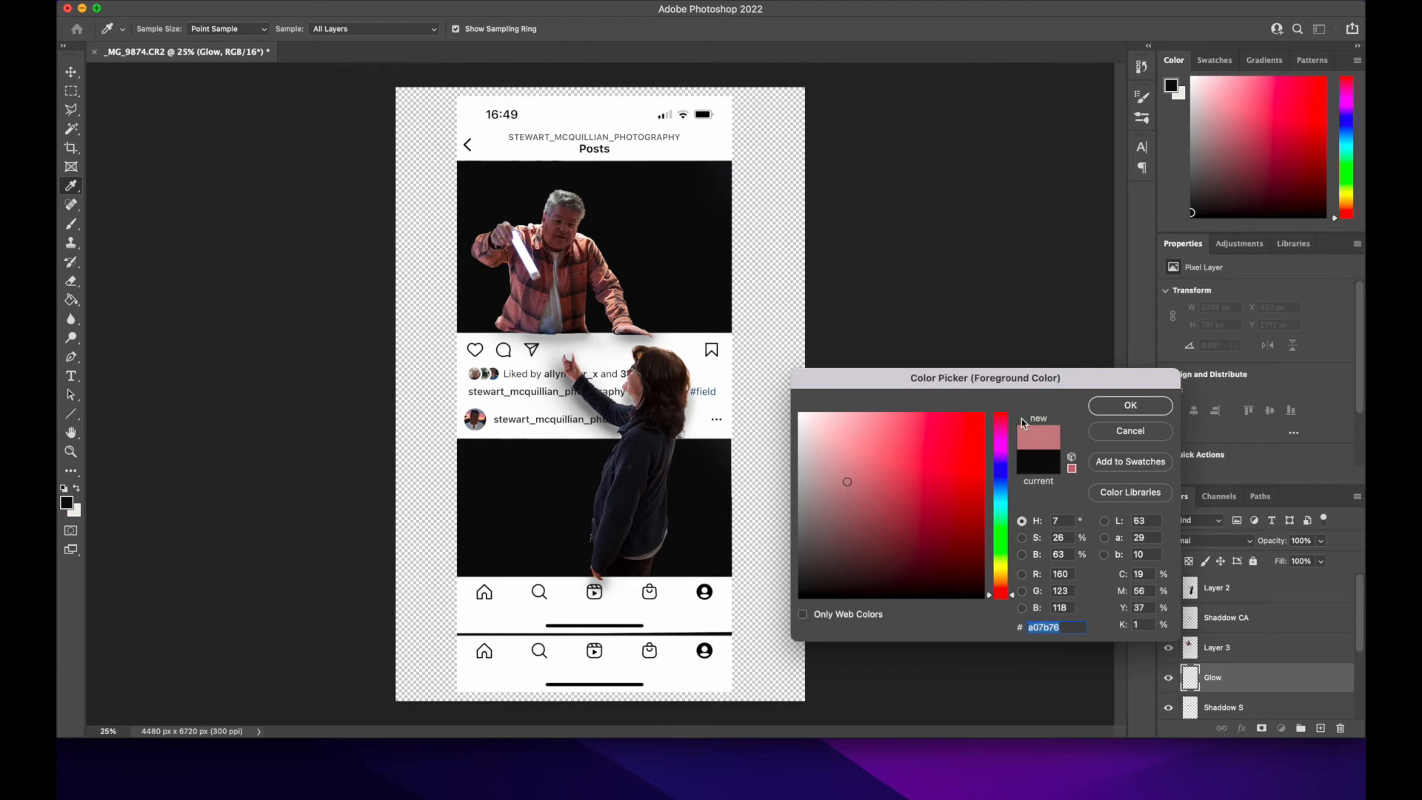
{"action": "left_click", "coordinate": [1120, 404]}
Step: Paint a soft pink glow behind the man with a 2600 px brush, reducing the brush to 1700 px
{"action": "left_click", "coordinate": [73, 226]}
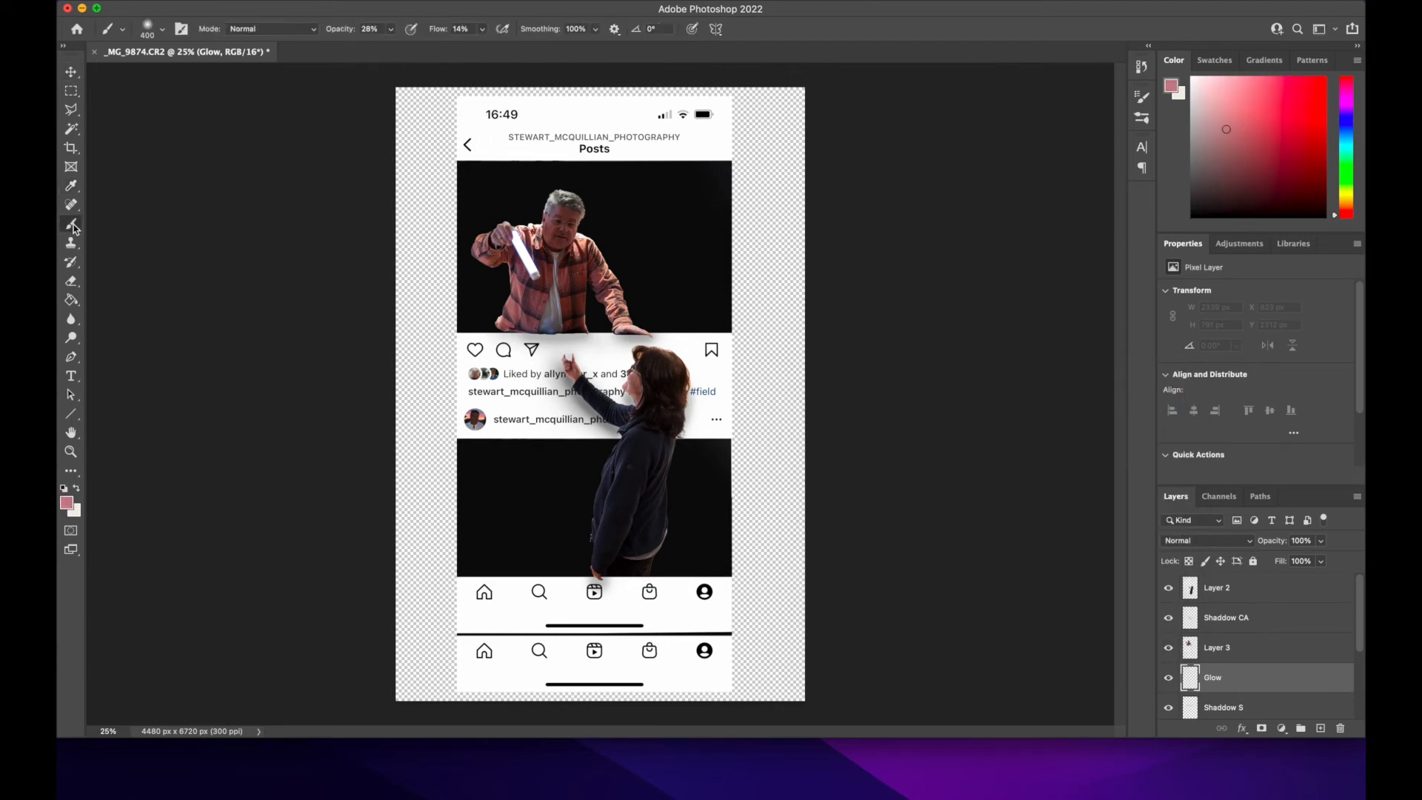
{"action": "key", "text": "bracketright"}
{"action": "key", "text": "bracketright"}
{"action": "key", "text": "bracketright"}
{"action": "key", "text": "bracketright"}
{"action": "key", "text": "bracketright"}
{"action": "key", "text": "bracketright"}
{"action": "key", "text": "bracketright"}
{"action": "key", "text": "bracketright"}
{"action": "key", "text": "bracketright"}
{"action": "key", "text": "bracketright"}
{"action": "key", "text": "bracketright"}
{"action": "key", "text": "bracketright"}
{"action": "key", "text": "bracketright"}
{"action": "key", "text": "bracketright"}
{"action": "key", "text": "bracketright"}
{"action": "key", "text": "bracketright"}
{"action": "key", "text": "bracketright"}
{"action": "key", "text": "bracketright"}
{"action": "key", "text": "bracketright"}
{"action": "key", "text": "bracketright"}
{"action": "key", "text": "bracketright"}
{"action": "key", "text": "bracketright"}
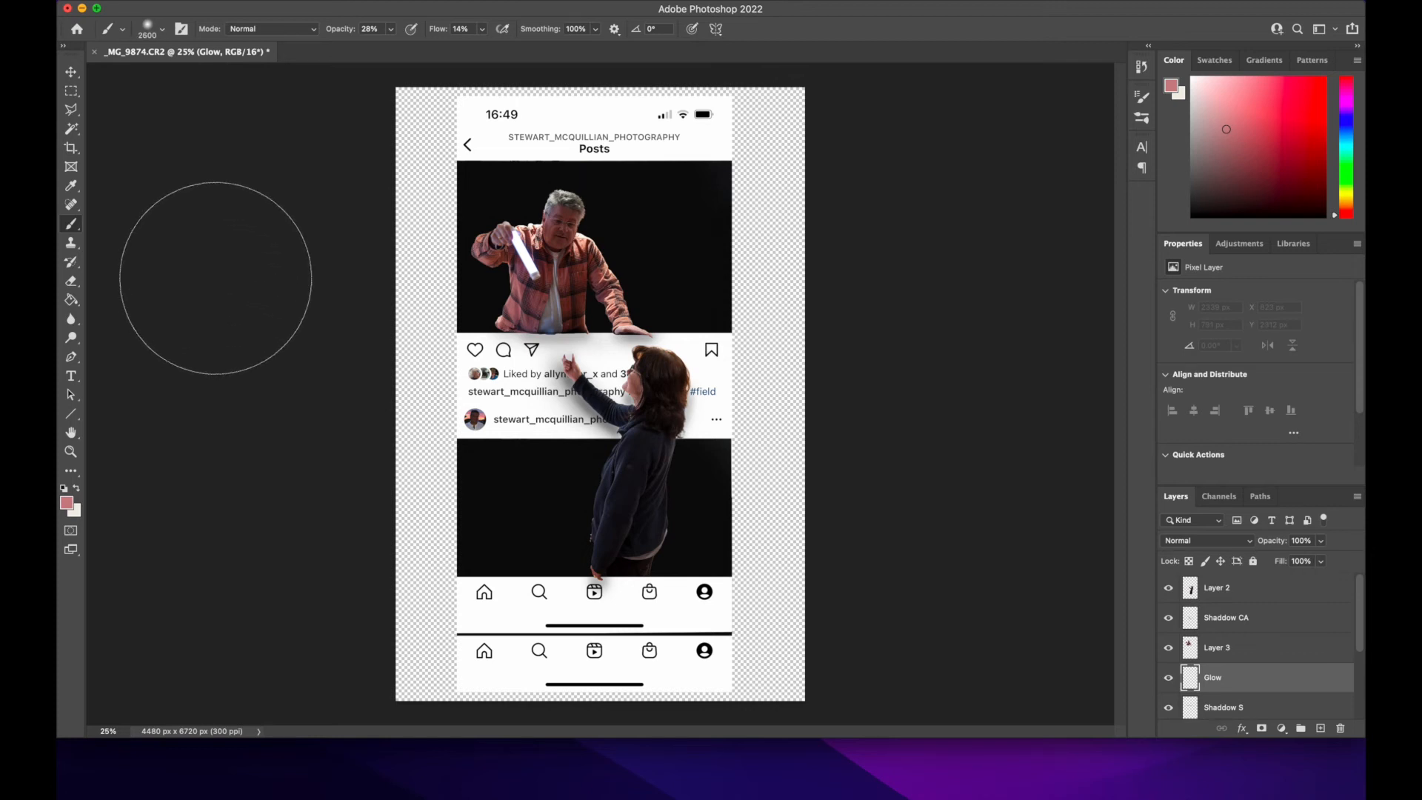
{"action": "left_click", "coordinate": [542, 239]}
{"action": "mouse_move", "coordinate": [542, 239]}
{"action": "left_mouse_down"}
{"action": "mouse_move", "coordinate": [569, 268]}
{"action": "mouse_move", "coordinate": [518, 265]}
{"action": "mouse_move", "coordinate": [557, 236]}
{"action": "mouse_move", "coordinate": [585, 262]}
{"action": "mouse_move", "coordinate": [628, 231]}
{"action": "mouse_move", "coordinate": [644, 243]}
{"action": "mouse_move", "coordinate": [594, 267]}
{"action": "mouse_move", "coordinate": [490, 223]}
{"action": "mouse_move", "coordinate": [492, 255]}
{"action": "mouse_move", "coordinate": [519, 273]}
{"action": "mouse_move", "coordinate": [615, 288]}
{"action": "mouse_move", "coordinate": [514, 249]}
{"action": "mouse_move", "coordinate": [520, 218]}
{"action": "mouse_move", "coordinate": [574, 277]}
{"action": "mouse_move", "coordinate": [554, 251]}
{"action": "left_mouse_up"}
{"action": "key", "text": "bracketleft"}
{"action": "key", "text": "bracketleft"}
{"action": "key", "text": "bracketleft"}
{"action": "key", "text": "bracketleft"}
{"action": "key", "text": "bracketleft"}
{"action": "key", "text": "bracketleft"}
{"action": "key", "text": "bracketleft"}
{"action": "key", "text": "bracketleft"}
{"action": "key", "text": "bracketleft"}
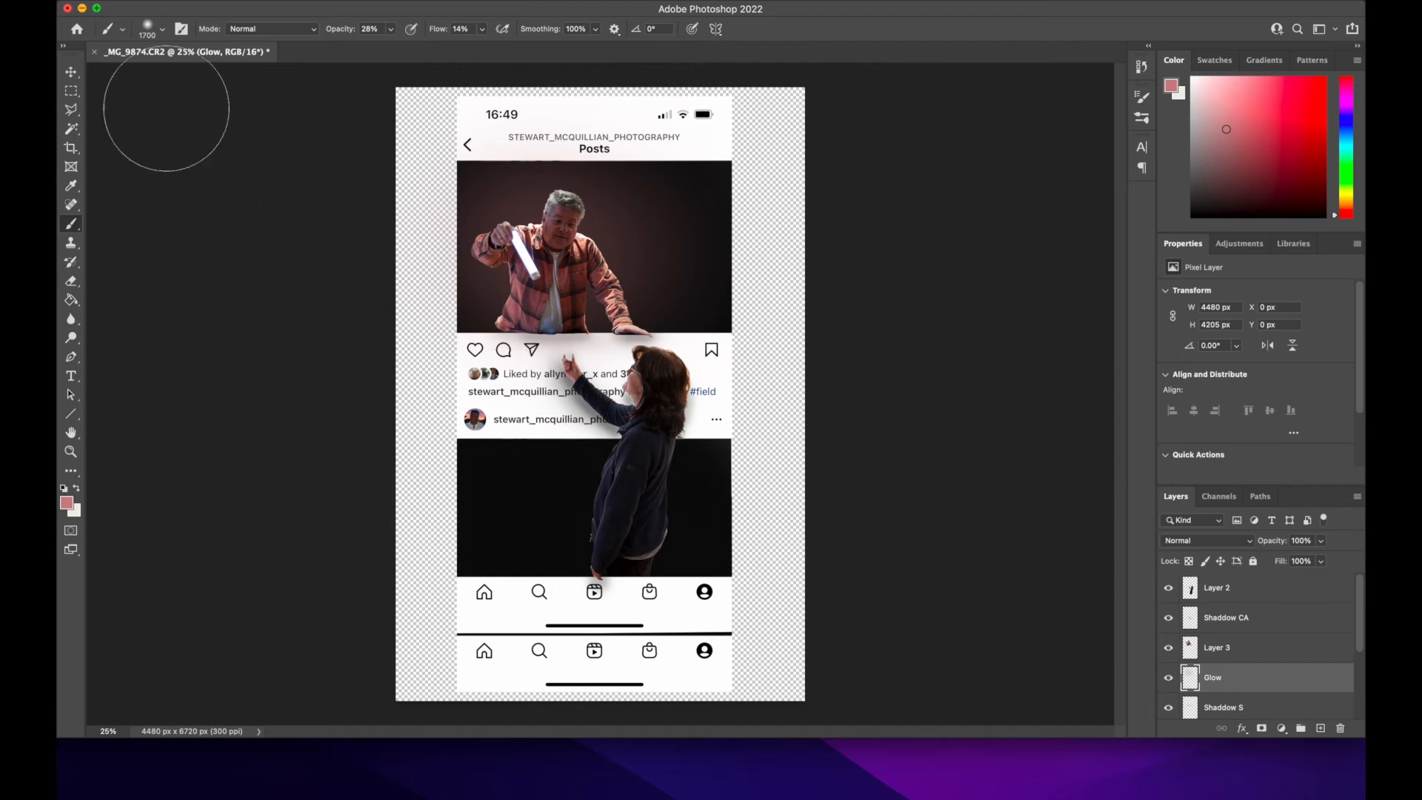
Step: Create a new layer named "Glow CA" and move it between "Shaddow CA" and the woman's layer
{"action": "left_click", "coordinate": [71, 72]}
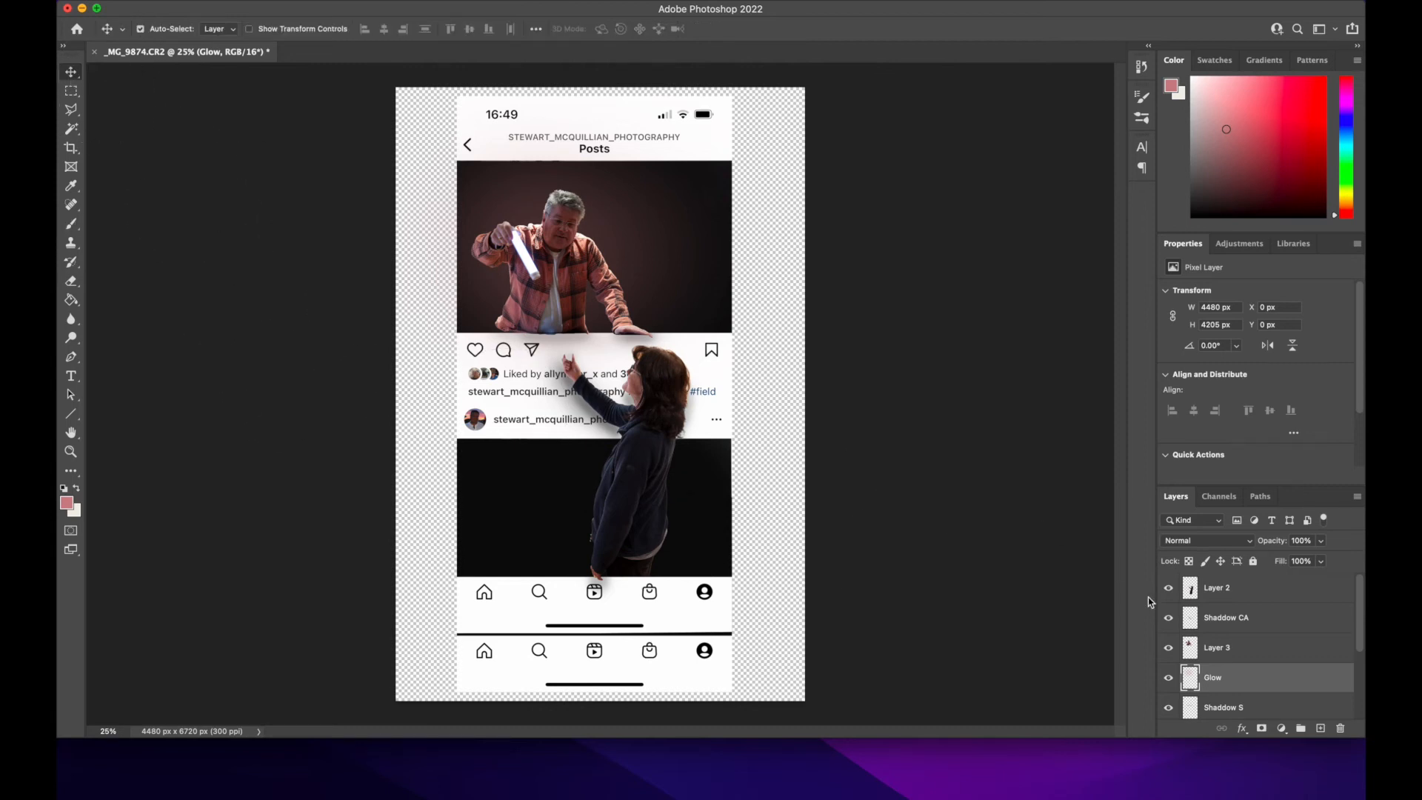
{"action": "left_click", "coordinate": [280, 1]}
{"action": "mouse_move", "coordinate": [288, 12]}
{"action": "left_click", "coordinate": [500, 13]}
{"action": "type", "text": "Glow CA"}
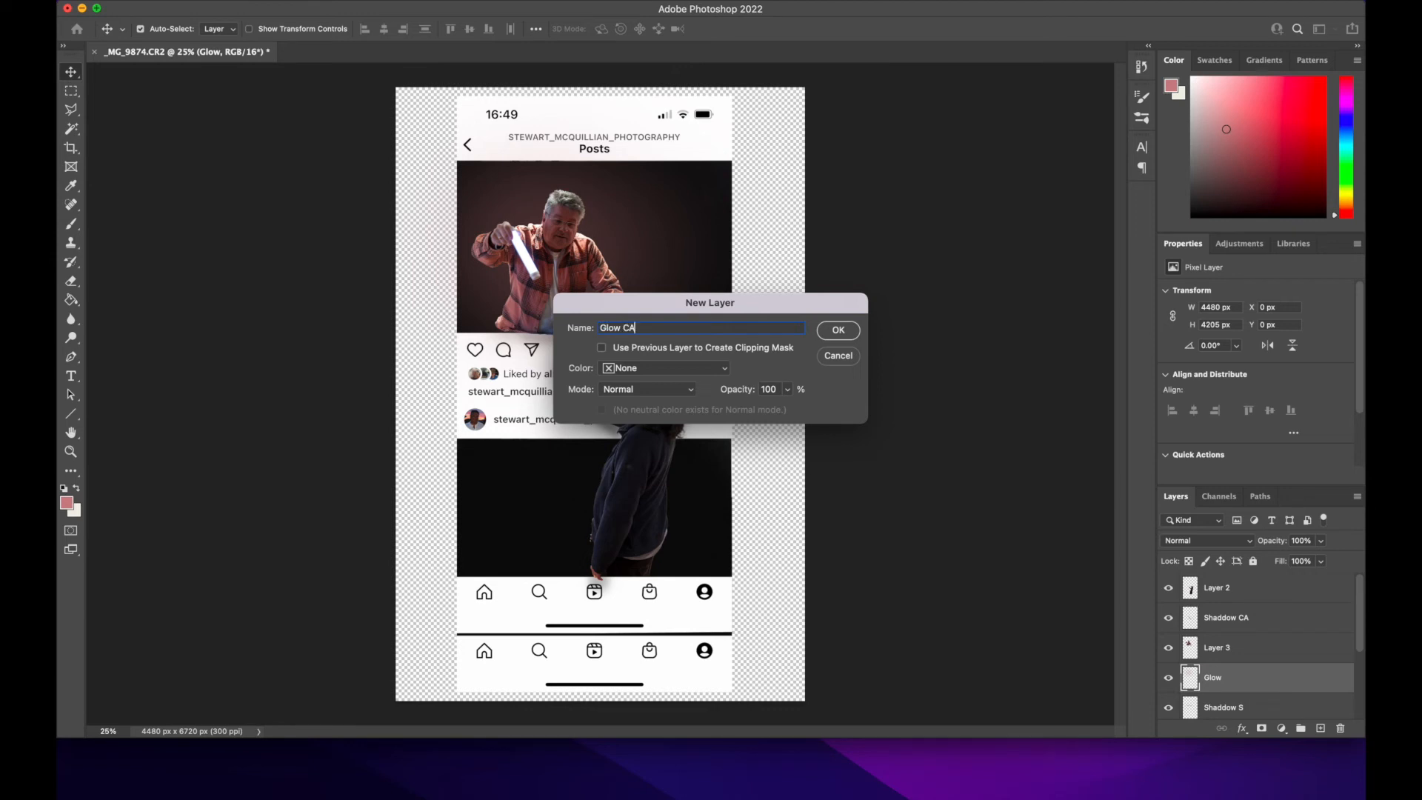
{"action": "key", "text": "Return"}
{"action": "left_click", "coordinate": [1234, 680]}
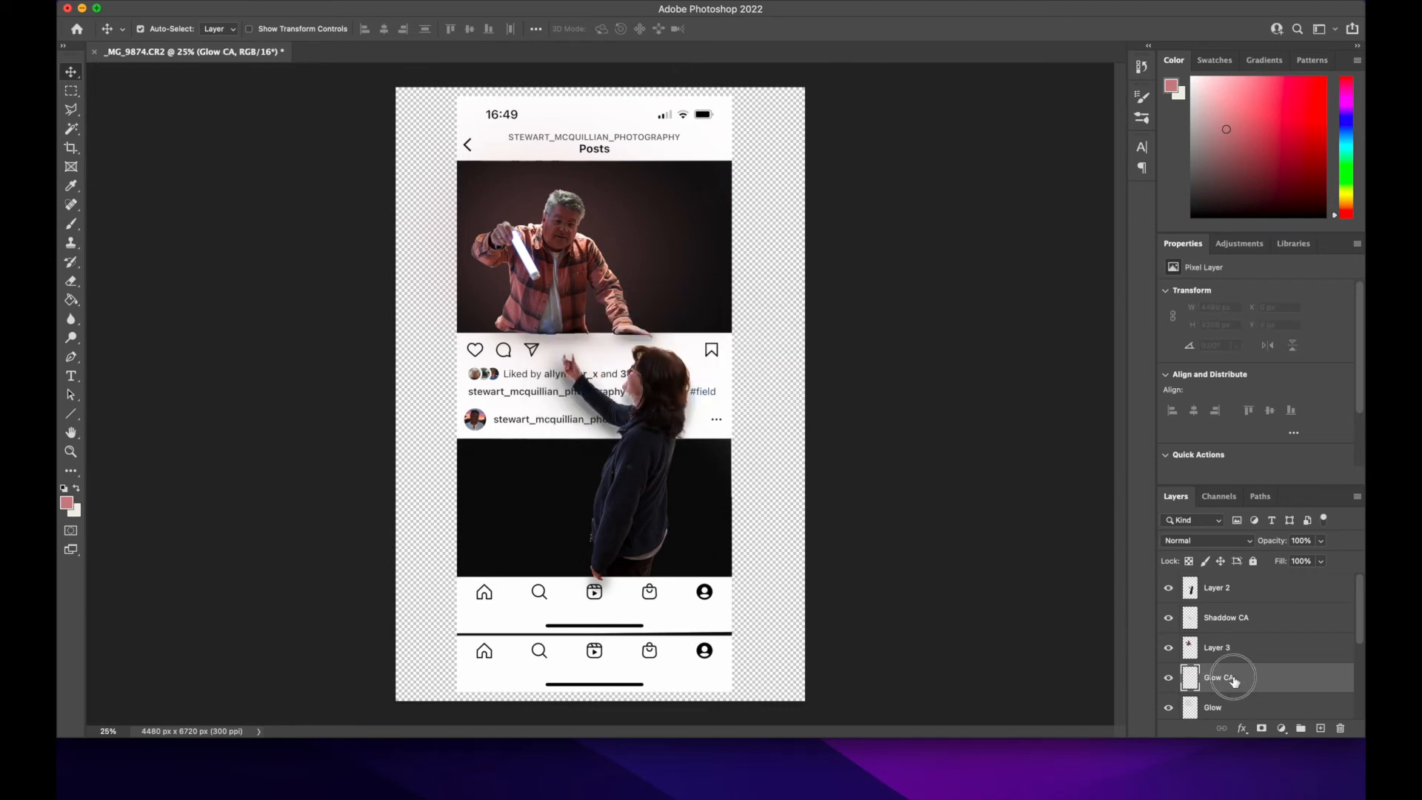
{"action": "left_click_drag", "start_coordinate": [1234, 679], "coordinate": [1231, 610]}
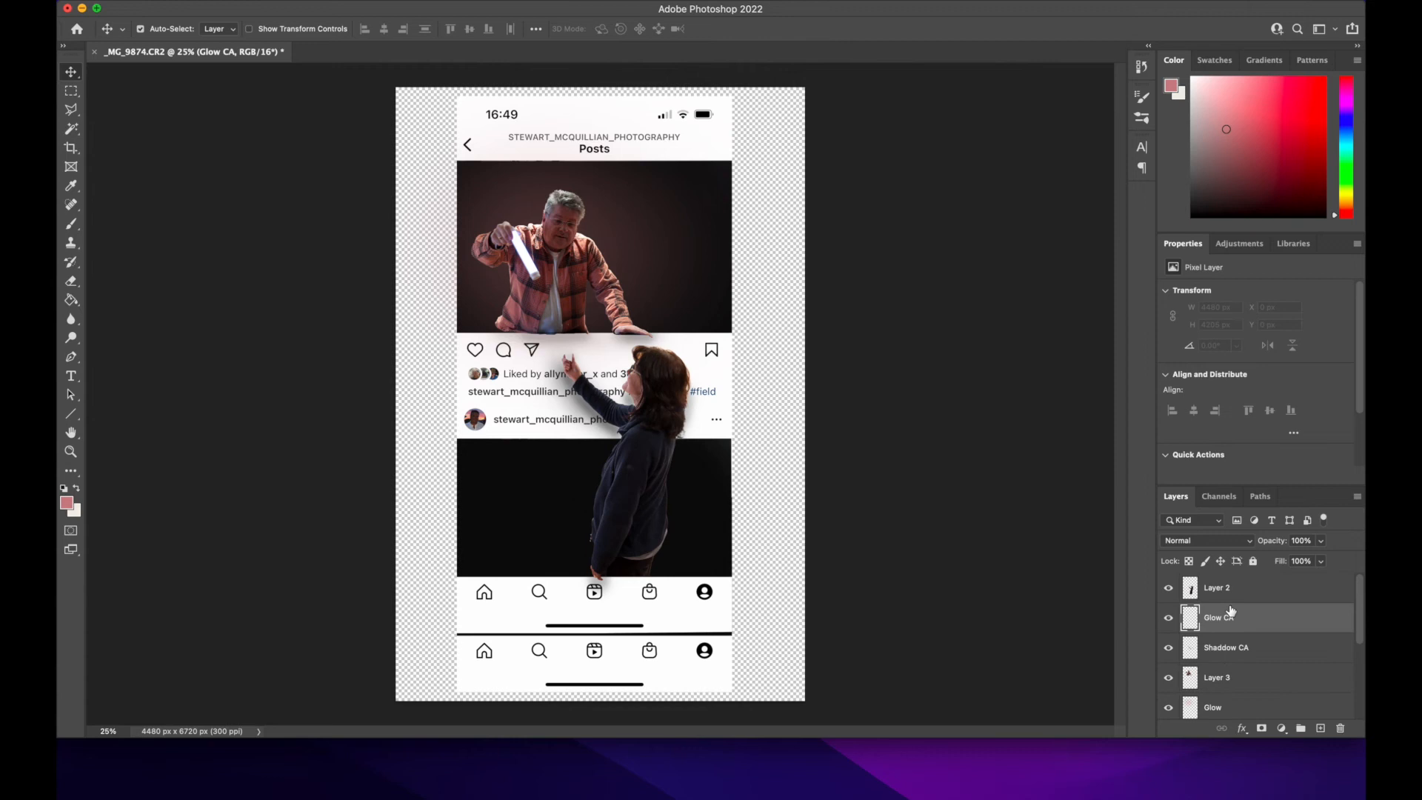
Step: Sample the woman's jacket for the foreground colour and brighten it to blue #584ba2
{"action": "left_click", "coordinate": [67, 504]}
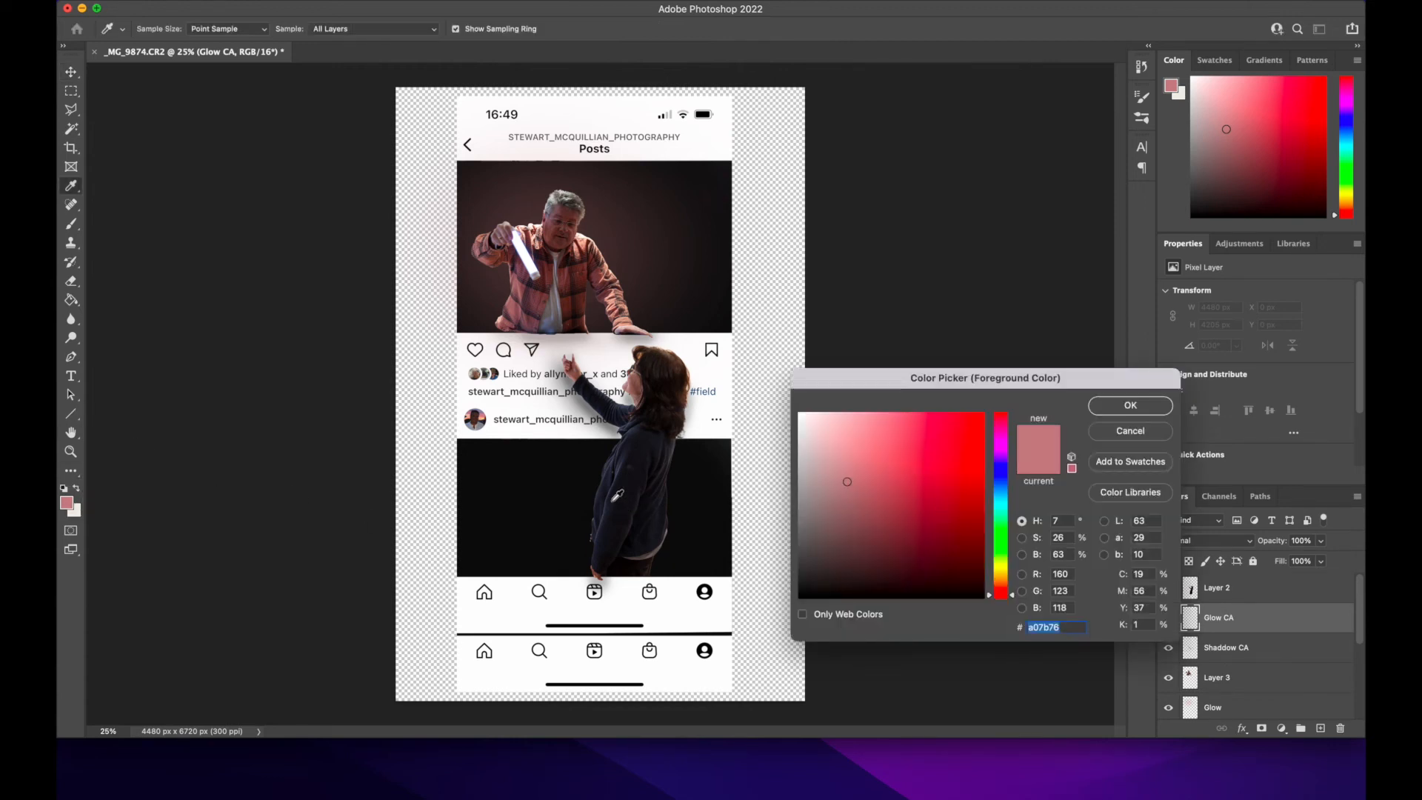
{"action": "left_click", "coordinate": [624, 467]}
{"action": "mouse_move", "coordinate": [874, 542]}
{"action": "left_mouse_down"}
{"action": "mouse_move", "coordinate": [872, 512]}
{"action": "mouse_move", "coordinate": [886, 526]}
{"action": "mouse_move", "coordinate": [899, 479]}
{"action": "left_mouse_up"}
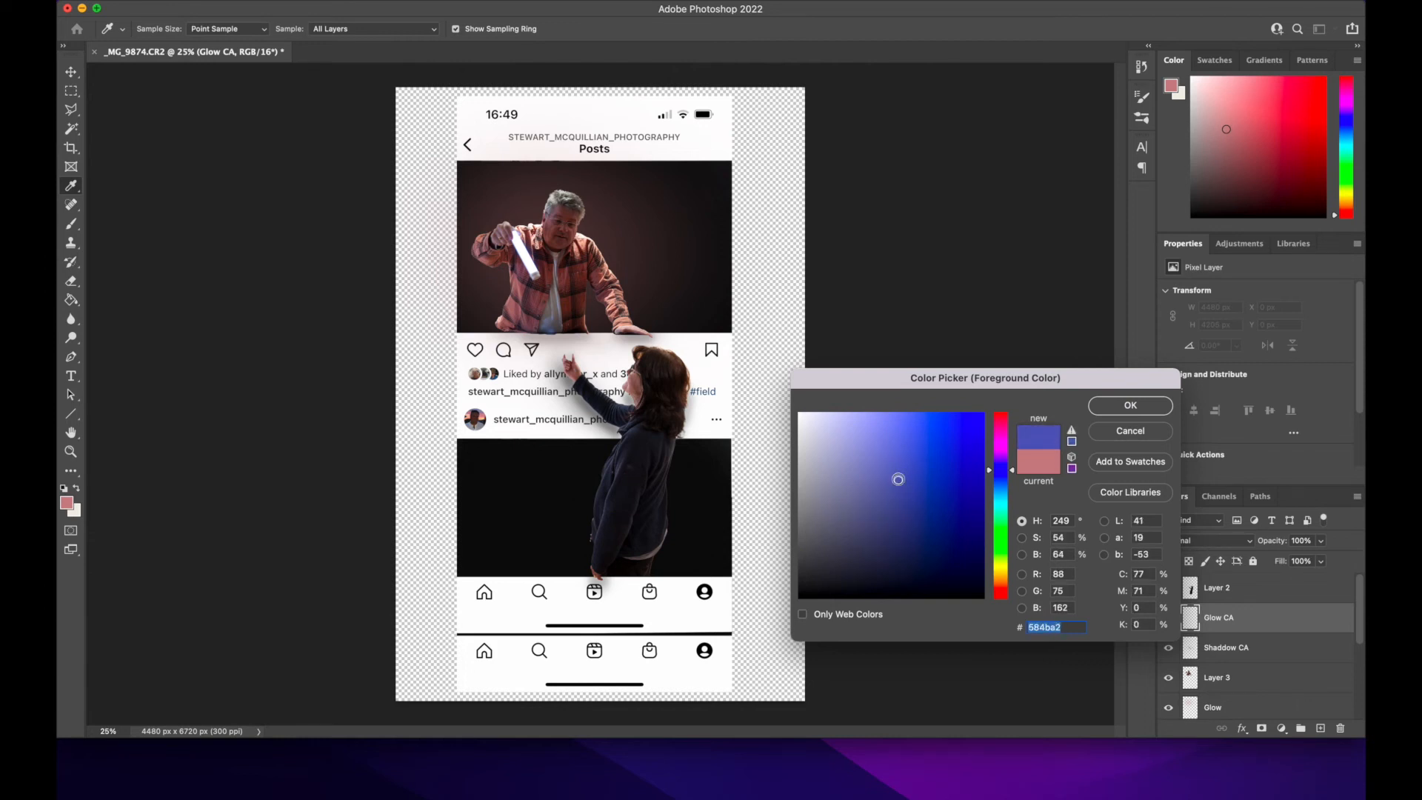
{"action": "left_click", "coordinate": [1112, 414]}
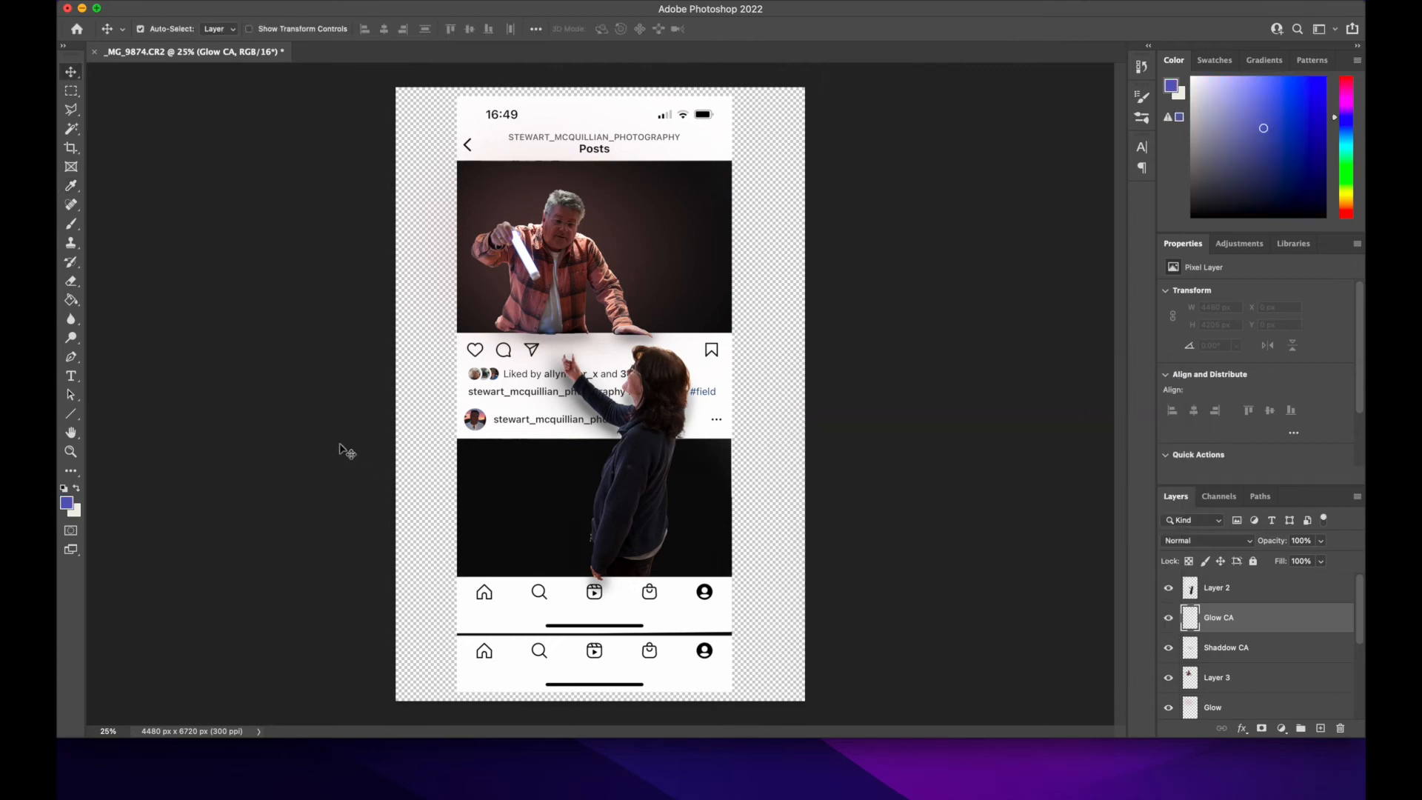
Step: Paint a soft blue glow behind the woman across the lower black picture with a 1700 px brush
{"action": "left_click", "coordinate": [71, 224]}
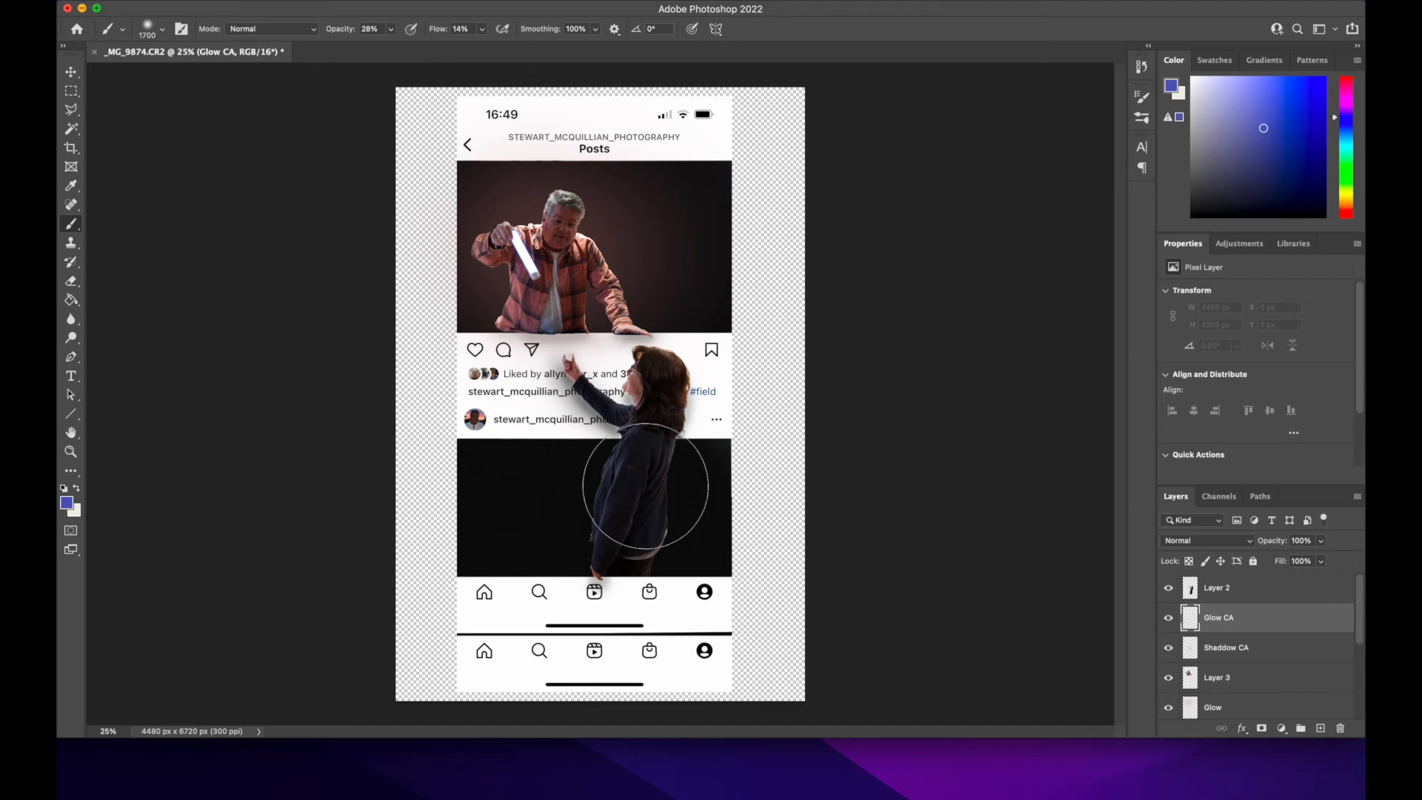
{"action": "mouse_move", "coordinate": [672, 481]}
{"action": "left_mouse_down"}
{"action": "mouse_move", "coordinate": [693, 512]}
{"action": "mouse_move", "coordinate": [707, 506]}
{"action": "mouse_move", "coordinate": [647, 518]}
{"action": "mouse_move", "coordinate": [606, 487]}
{"action": "mouse_move", "coordinate": [659, 508]}
{"action": "mouse_move", "coordinate": [588, 522]}
{"action": "mouse_move", "coordinate": [613, 473]}
{"action": "mouse_move", "coordinate": [647, 501]}
{"action": "mouse_move", "coordinate": [560, 522]}
{"action": "mouse_move", "coordinate": [601, 454]}
{"action": "mouse_move", "coordinate": [634, 504]}
{"action": "mouse_move", "coordinate": [500, 490]}
{"action": "mouse_move", "coordinate": [684, 539]}
{"action": "mouse_move", "coordinate": [718, 457]}
{"action": "mouse_move", "coordinate": [676, 488]}
{"action": "mouse_move", "coordinate": [570, 468]}
{"action": "mouse_move", "coordinate": [576, 522]}
{"action": "mouse_move", "coordinate": [750, 552]}
{"action": "mouse_move", "coordinate": [675, 542]}
{"action": "mouse_move", "coordinate": [677, 472]}
{"action": "mouse_move", "coordinate": [602, 475]}
{"action": "mouse_move", "coordinate": [566, 517]}
{"action": "mouse_move", "coordinate": [574, 563]}
{"action": "left_mouse_up"}
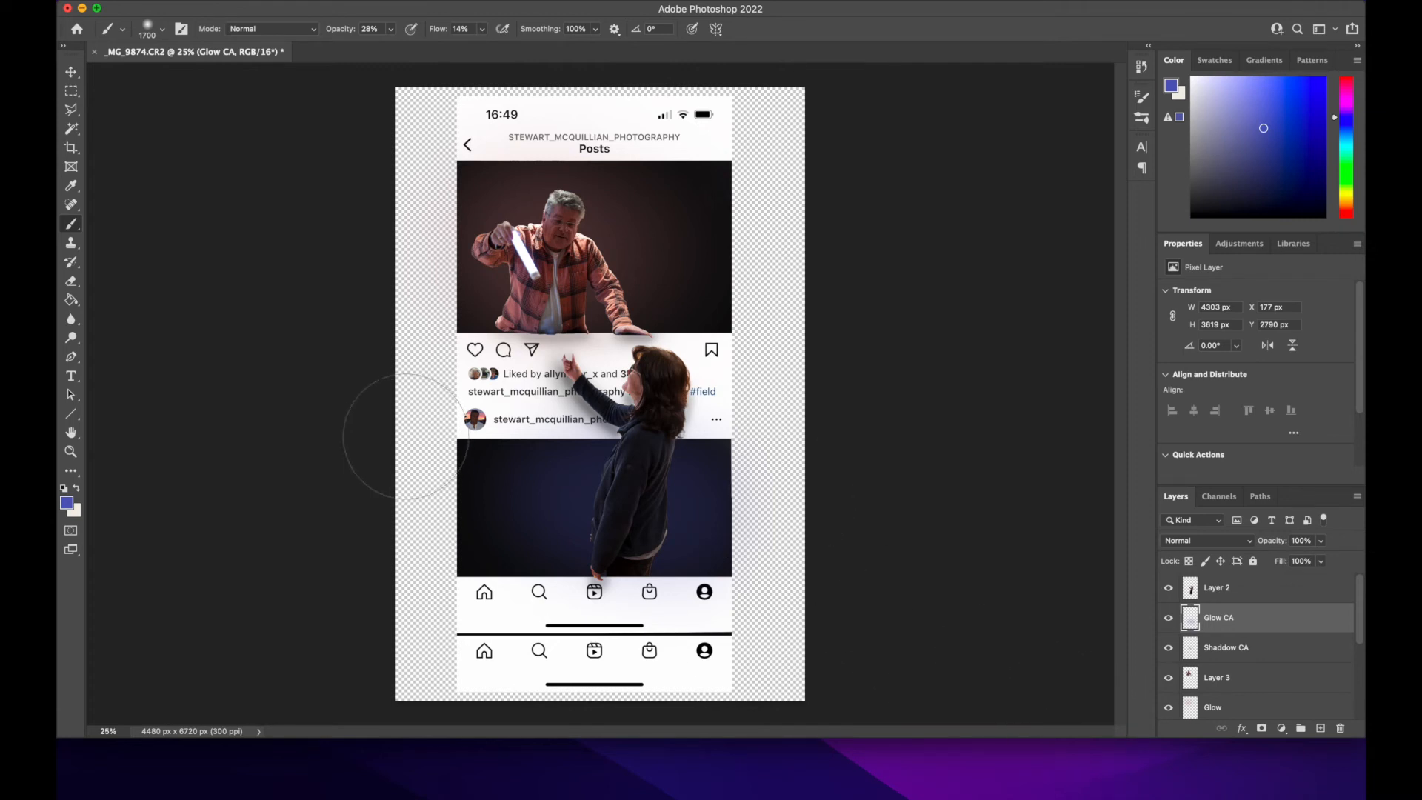
{"action": "left_click", "coordinate": [71, 74]}
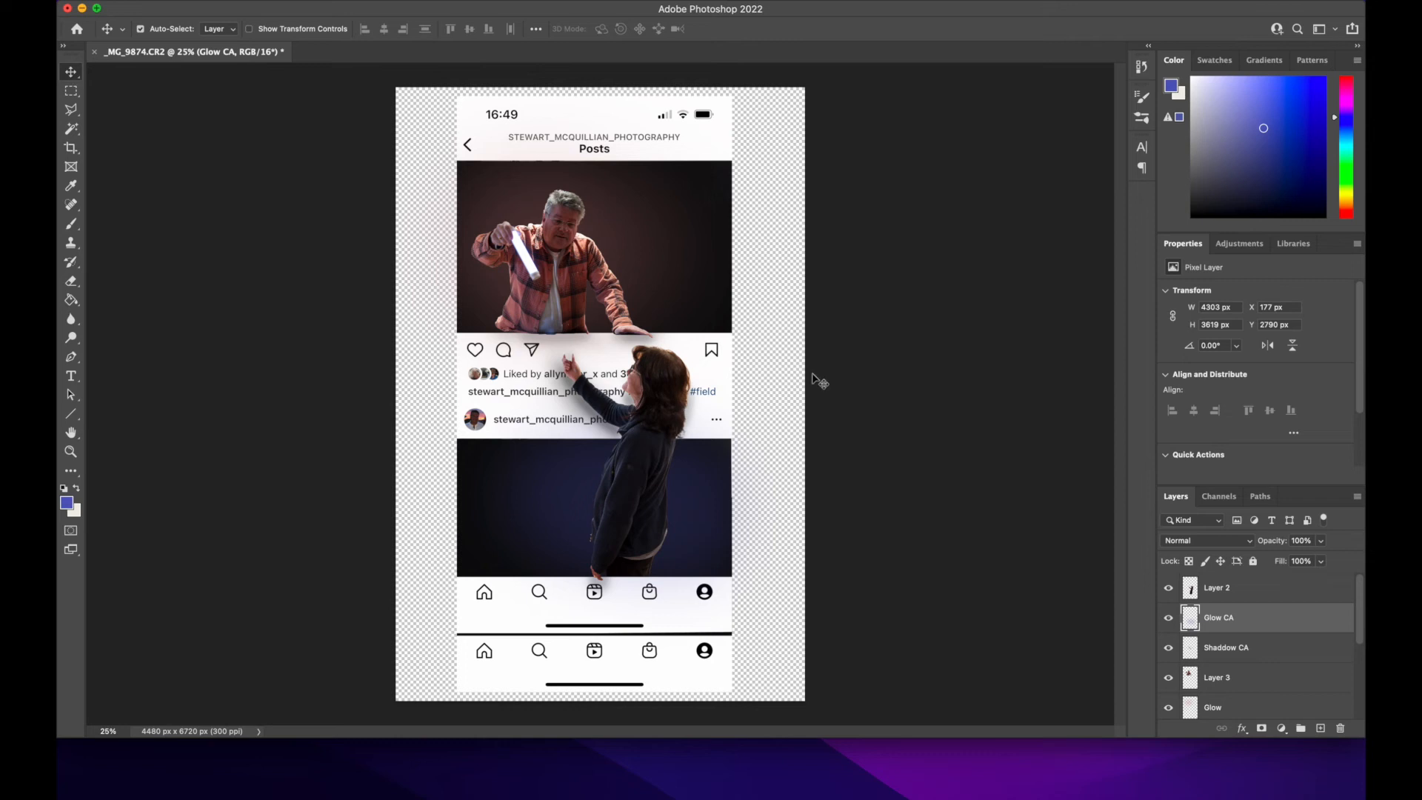
Step: Select the layers from "Layer 2" through "Layer 1" and flatten the image, discarding the hidden layers
{"action": "left_click", "coordinate": [1264, 596]}
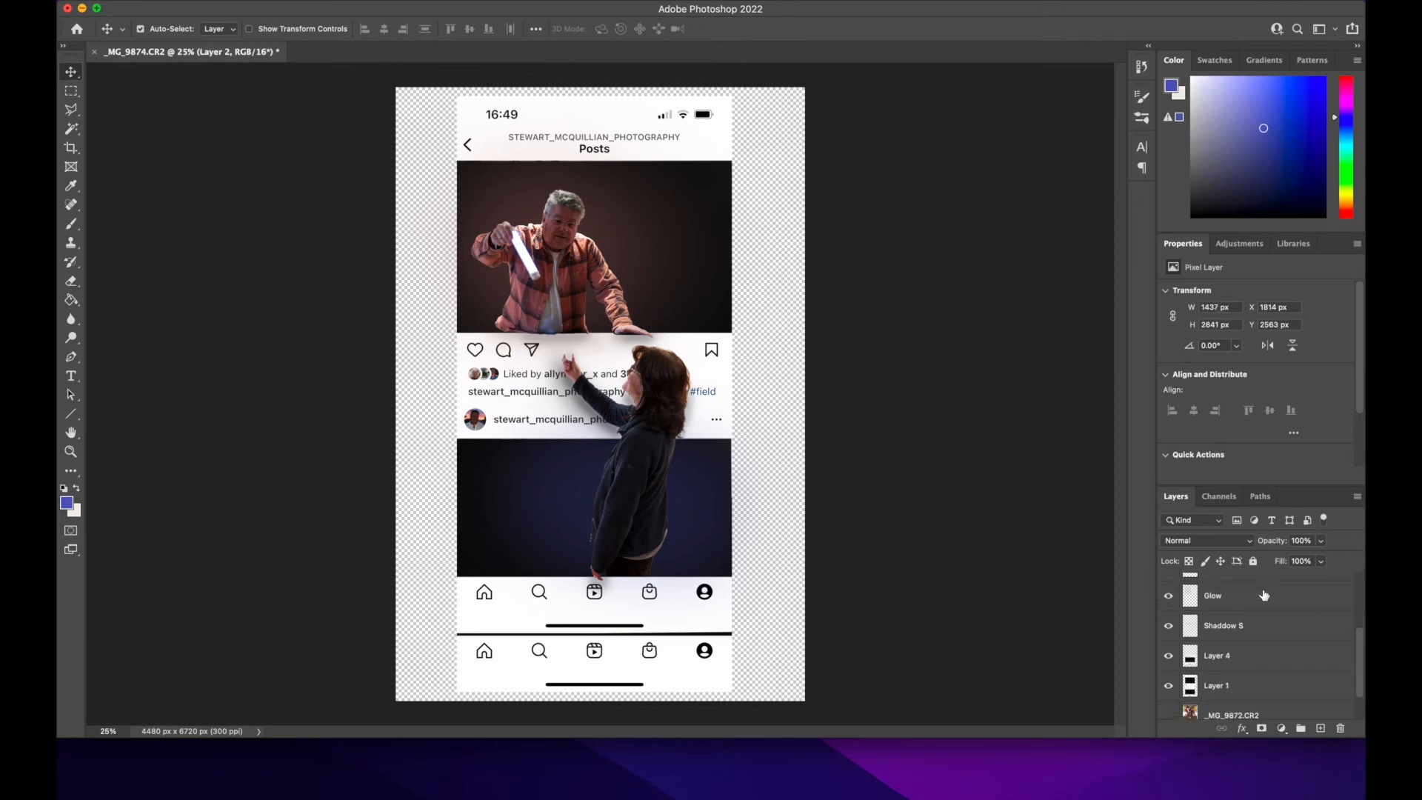
{"action": "scroll", "coordinate": [1264, 594], "scroll_direction": "down", "scroll_amount": 5}
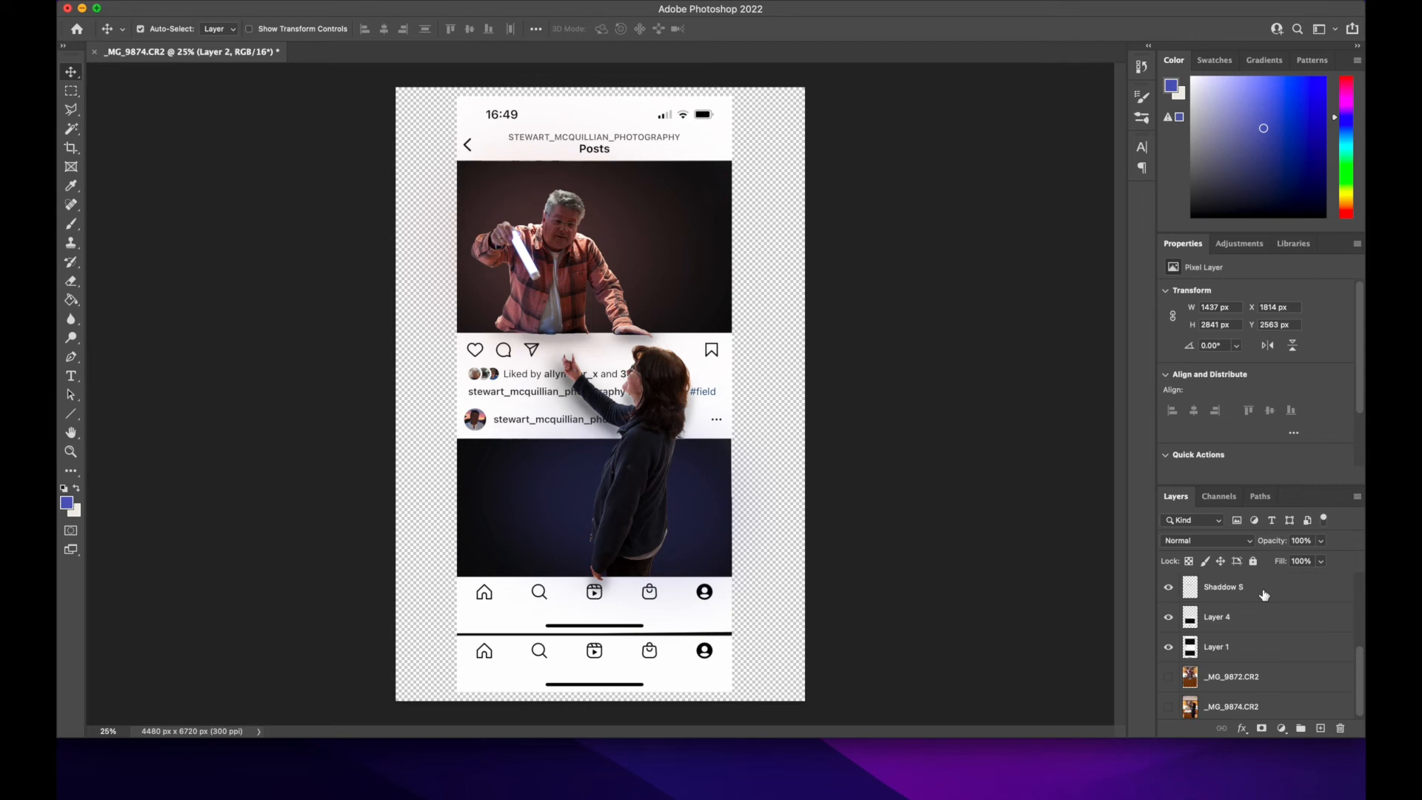
{"action": "left_click", "coordinate": [1242, 648], "text": "shift"}
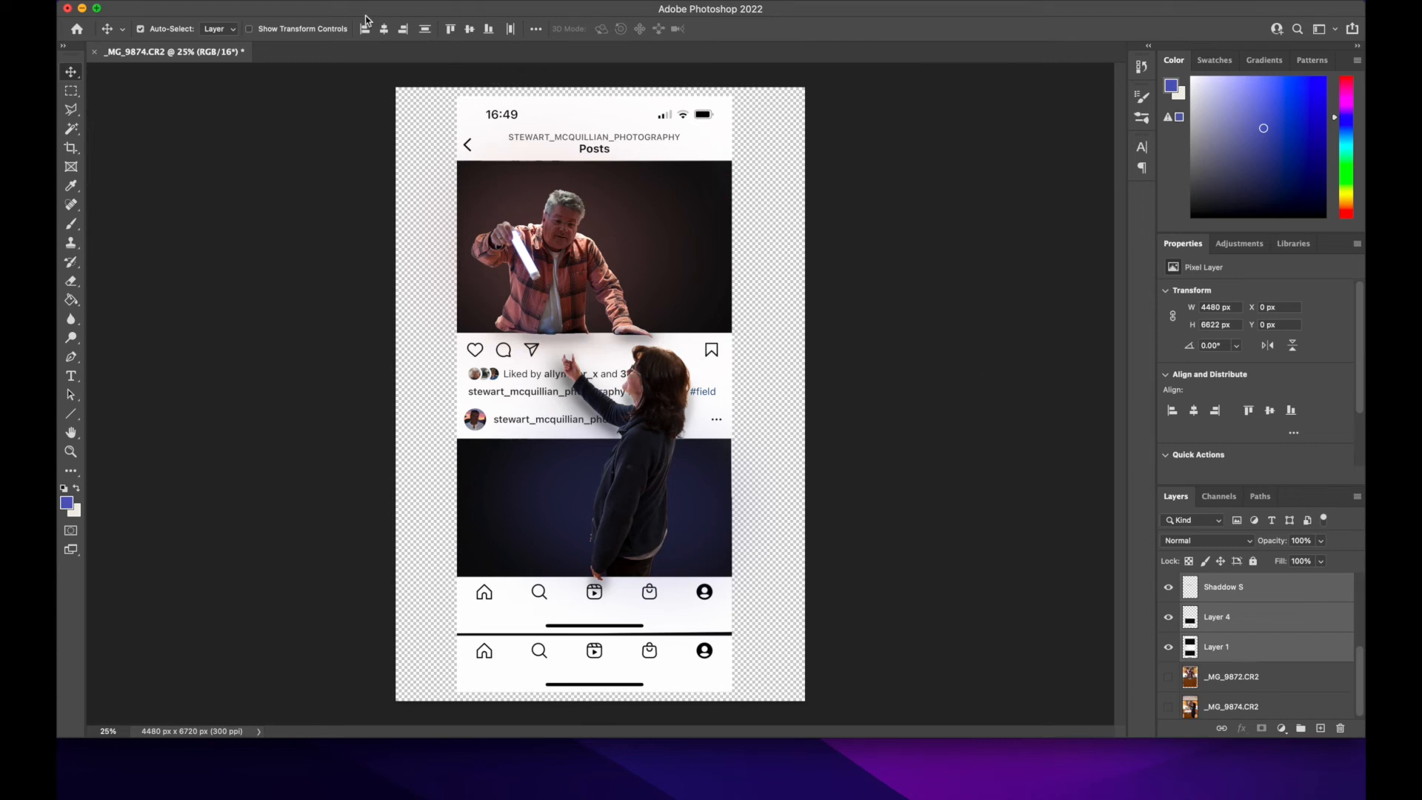
{"action": "left_click", "coordinate": [286, 1]}
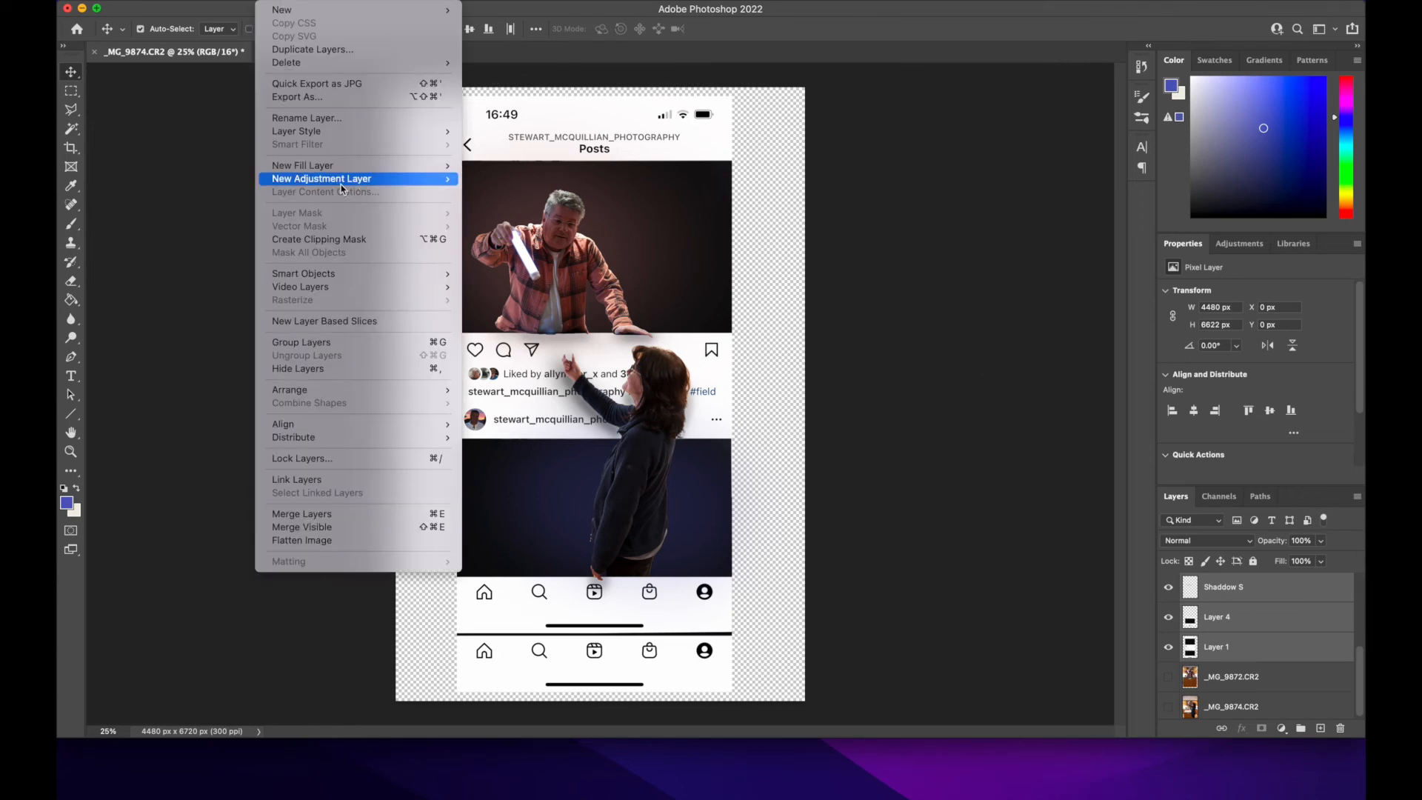
{"action": "left_click", "coordinate": [360, 541]}
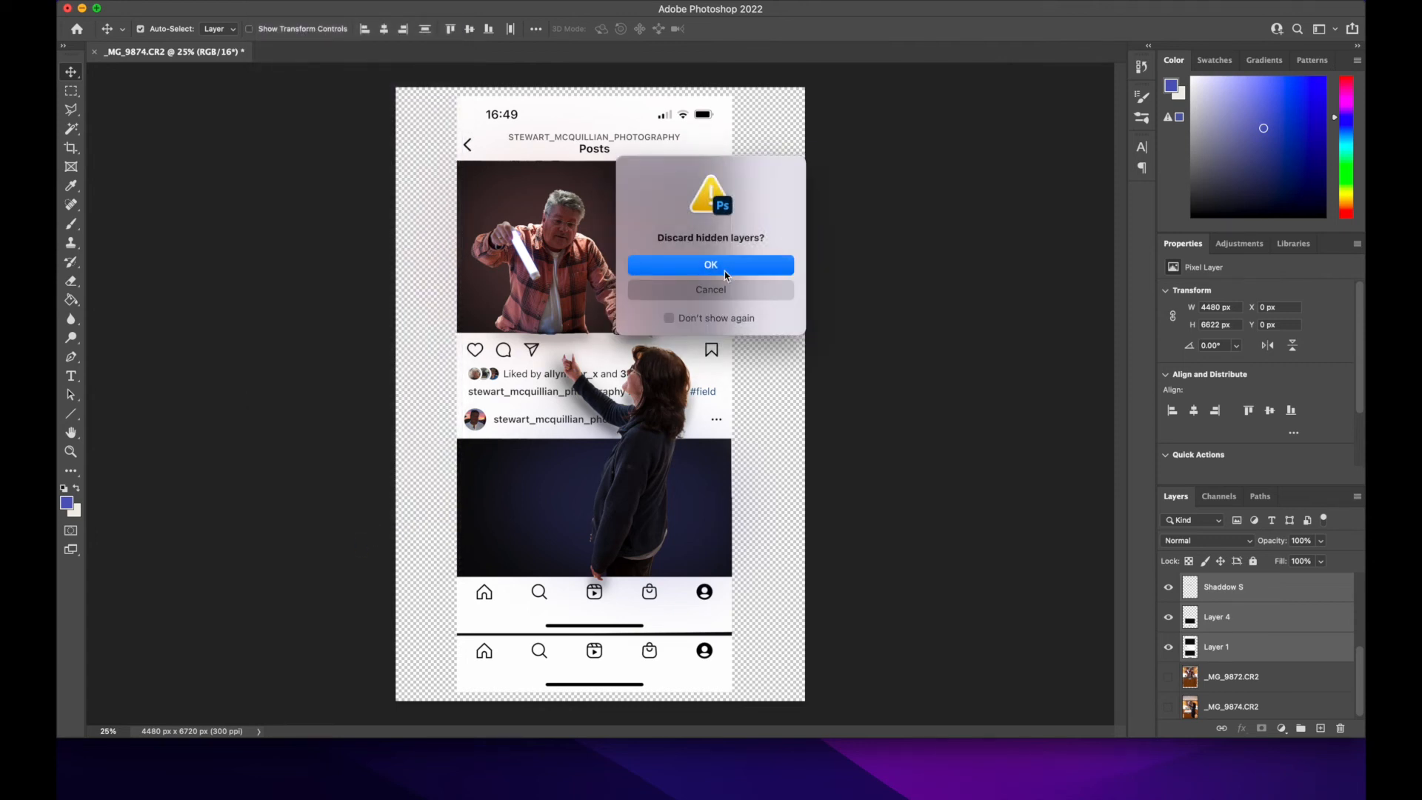
{"action": "left_click", "coordinate": [727, 273]}
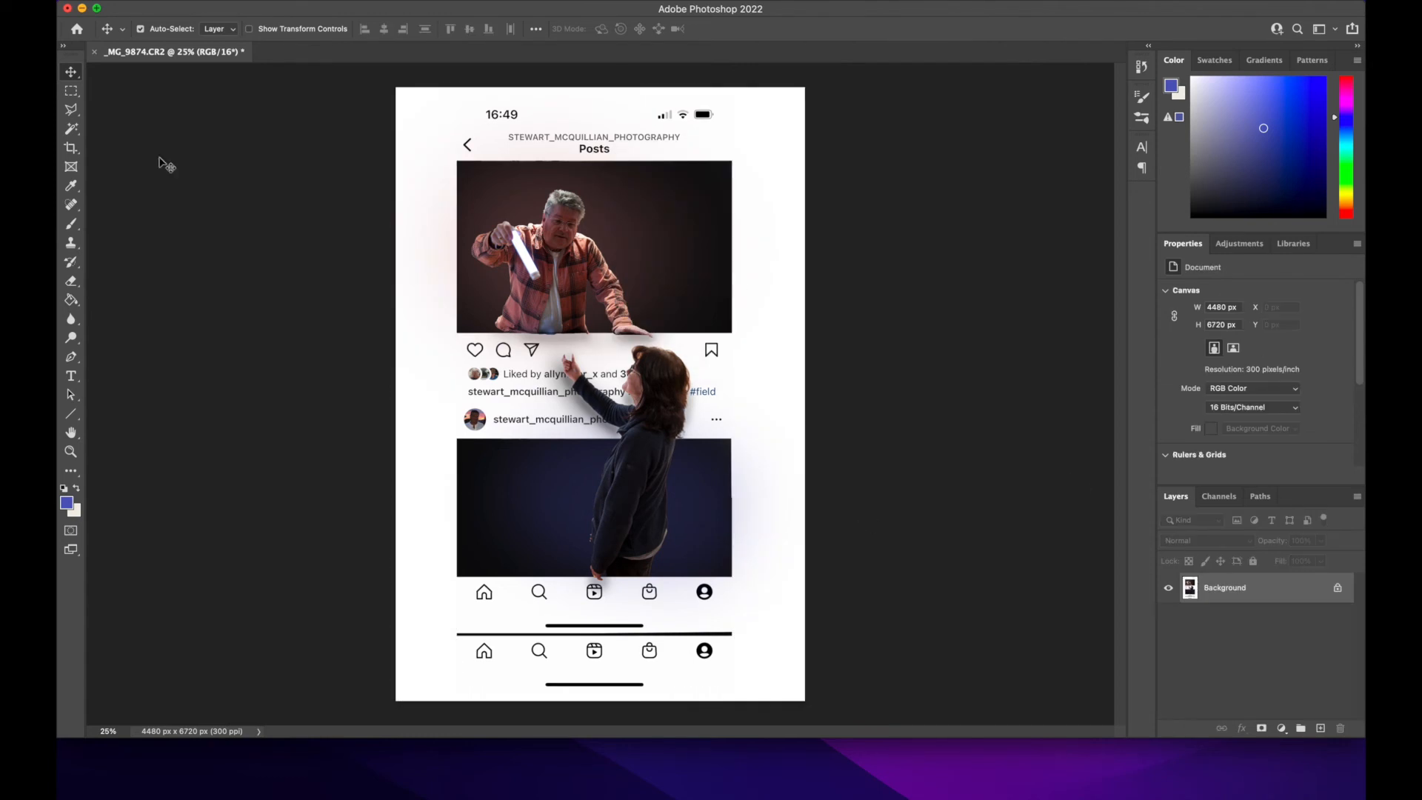
Step: Try the 5:7 and 2:3 aspect-ratio presets for cropping the flattened image
{"action": "left_click", "coordinate": [73, 150]}
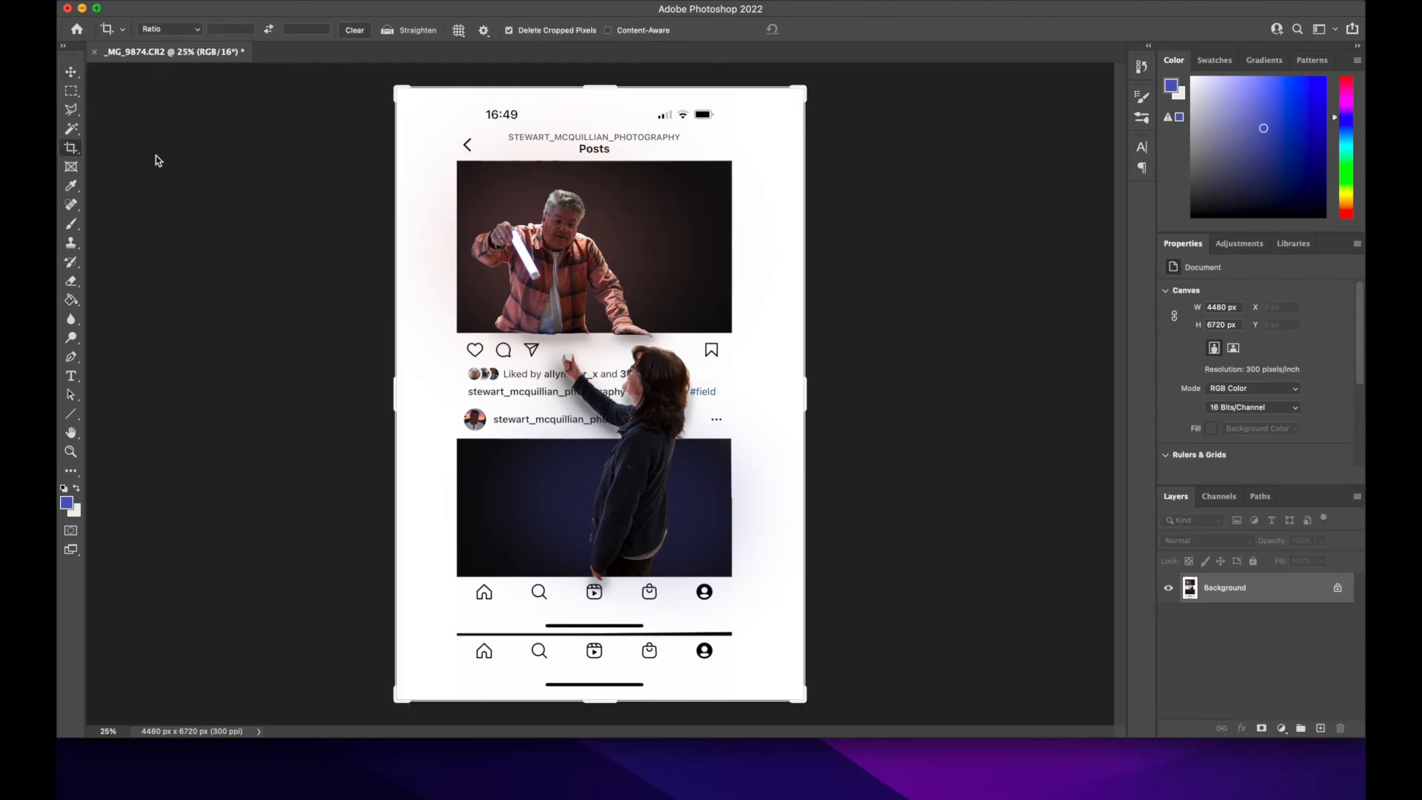
{"action": "left_click", "coordinate": [194, 29]}
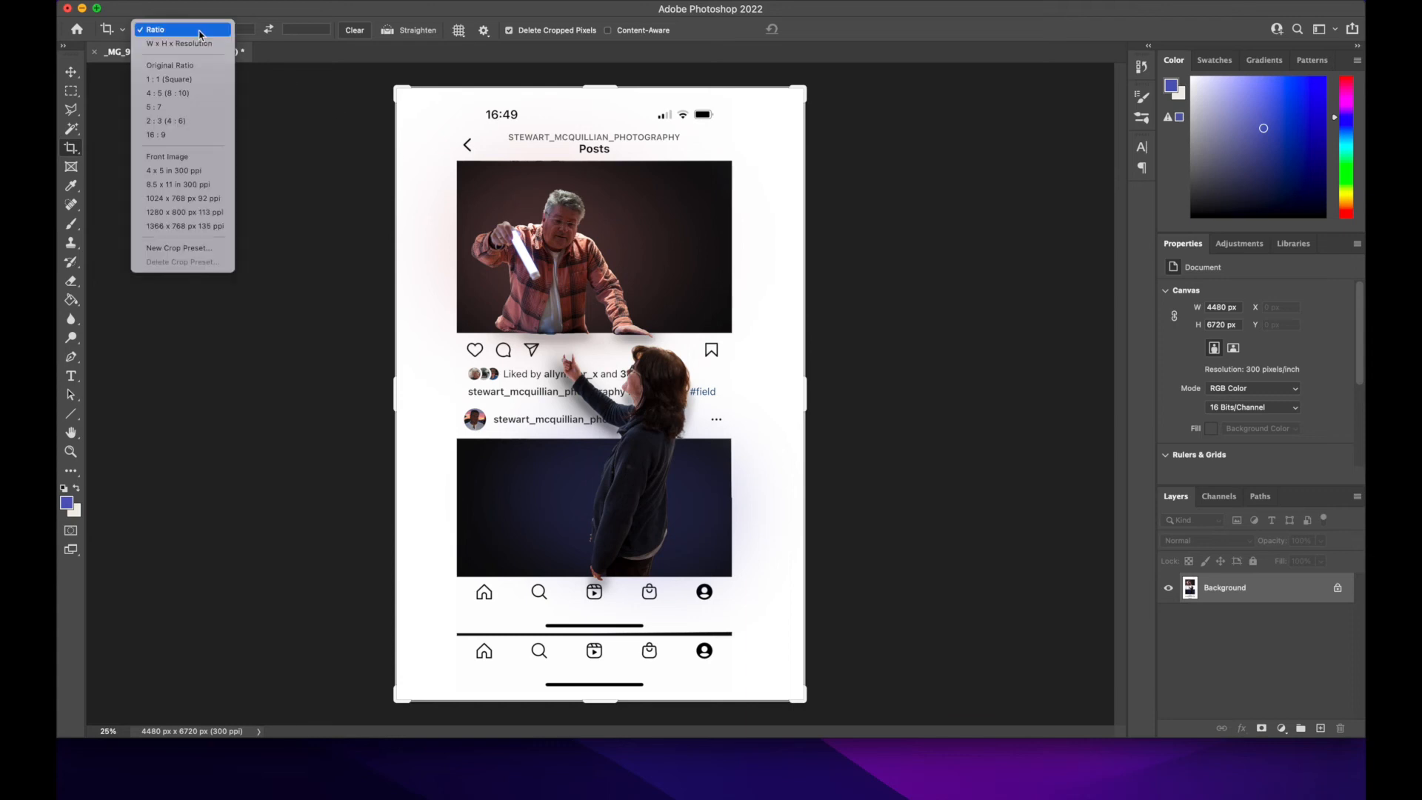
{"action": "left_click", "coordinate": [184, 108]}
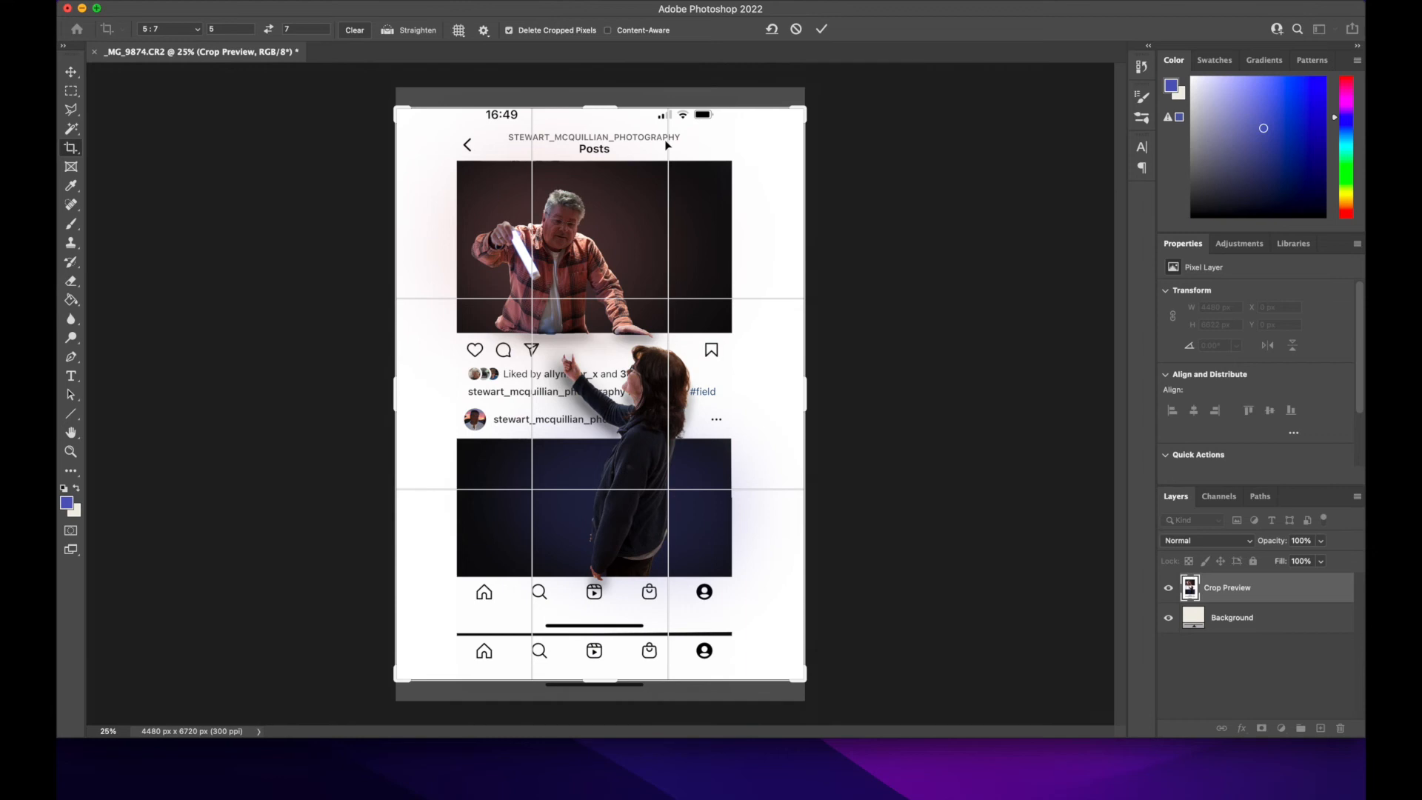
{"action": "left_click", "coordinate": [199, 31]}
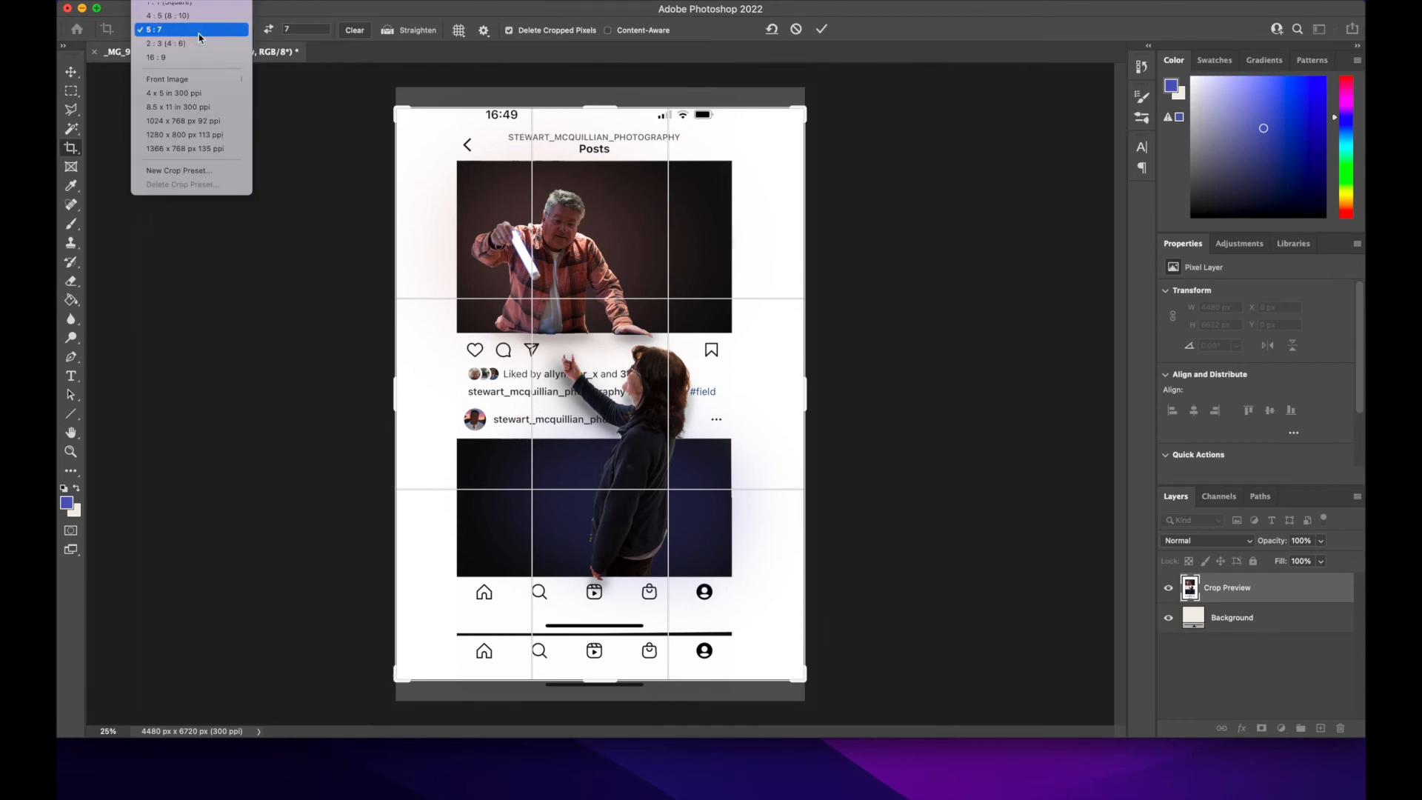
{"action": "left_click", "coordinate": [187, 89]}
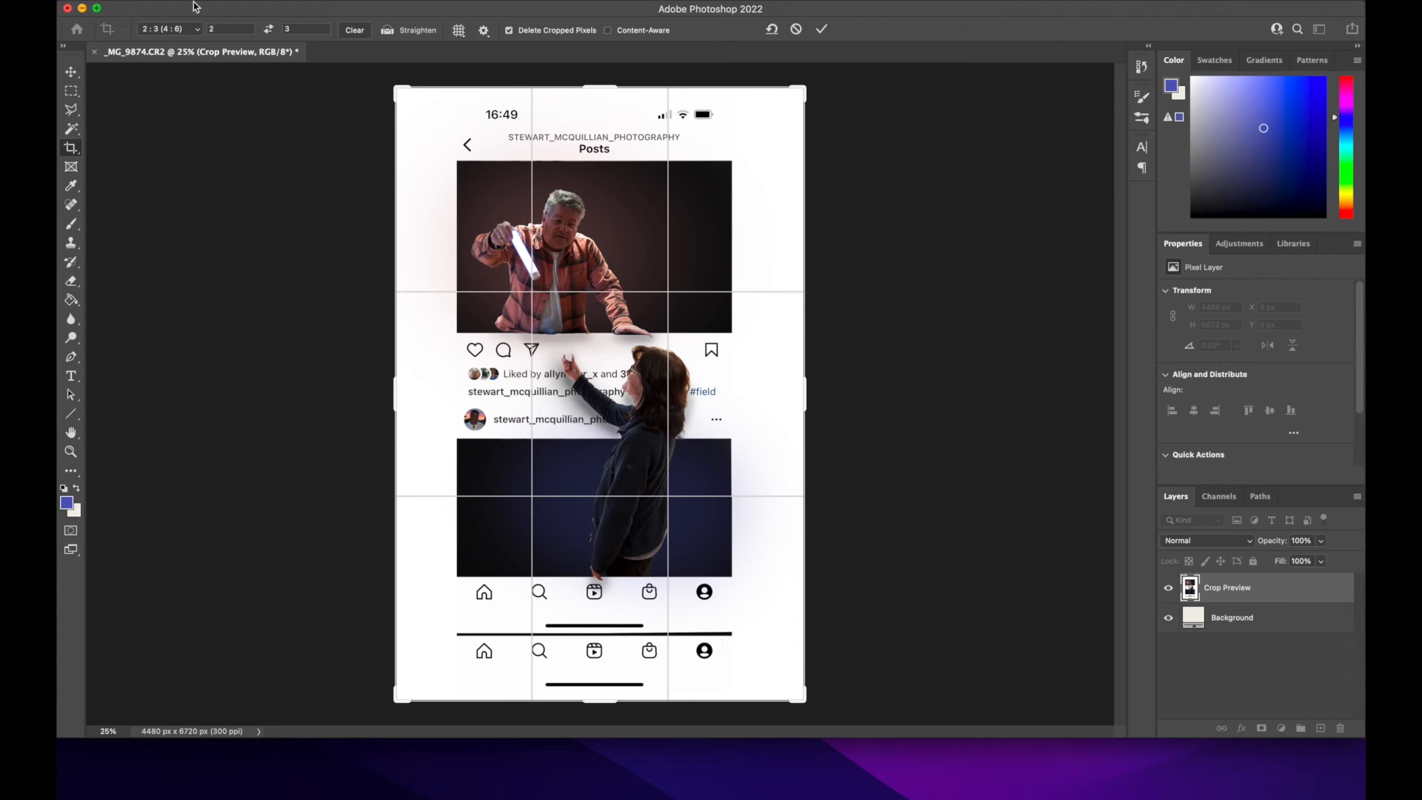
{"action": "left_click", "coordinate": [198, 31]}
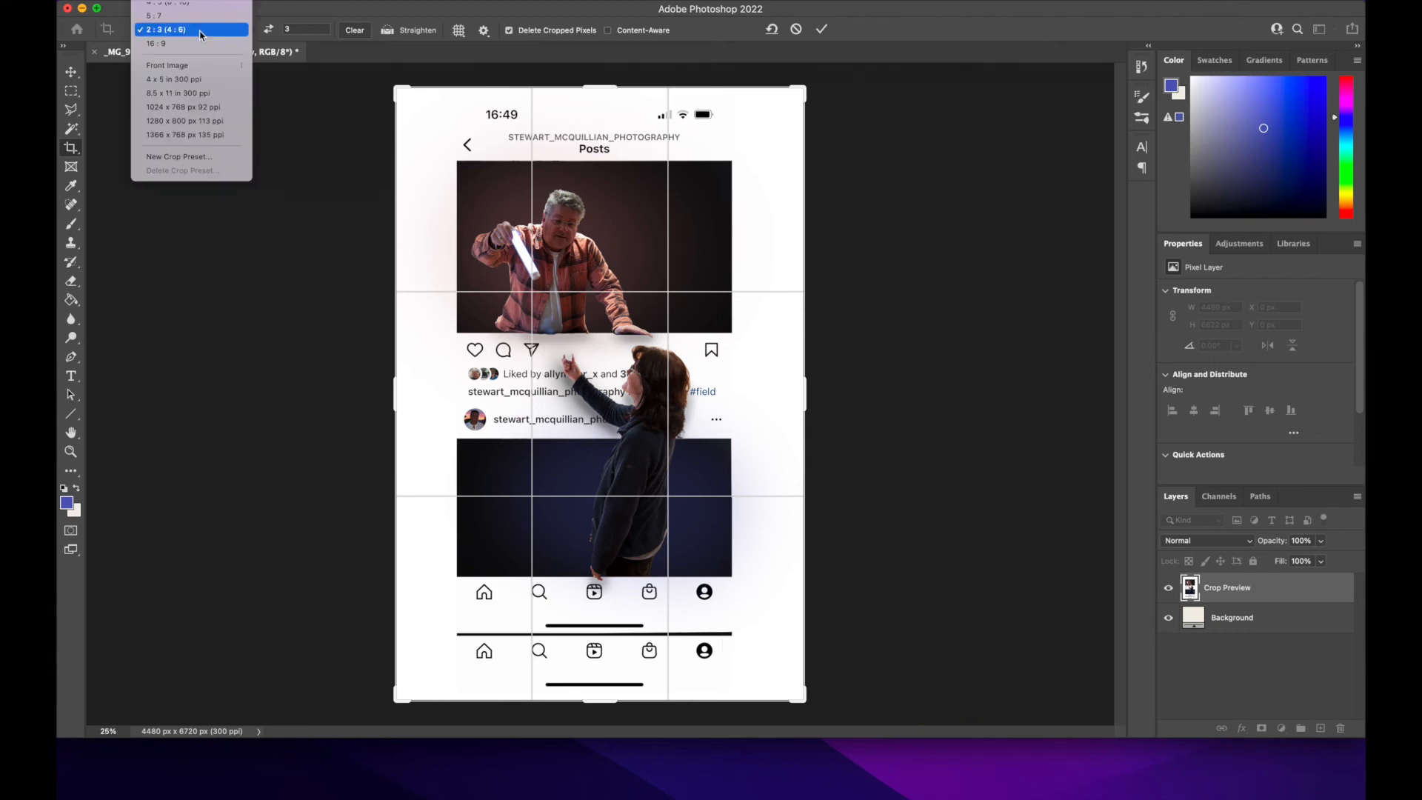
{"action": "left_click", "coordinate": [365, 31]}
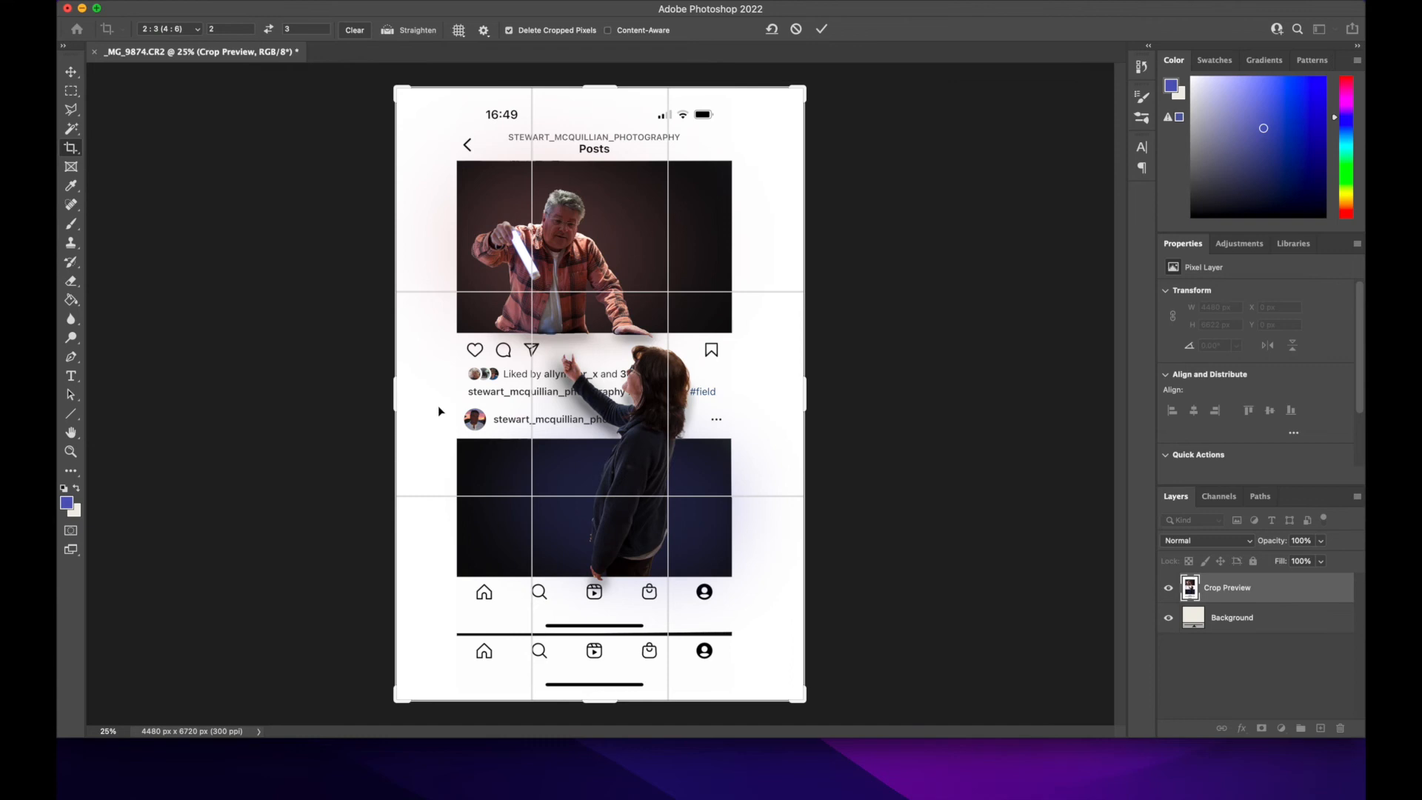
Step: Clear the crop ratio and crop off the outer white margins and the duplicate bottom icon bar, to about 3615 x 5832 px
{"action": "left_click", "coordinate": [396, 394]}
{"action": "mouse_move", "coordinate": [396, 393]}
{"action": "left_mouse_down"}
{"action": "mouse_move", "coordinate": [421, 387]}
{"action": "mouse_move", "coordinate": [401, 388]}
{"action": "left_mouse_up"}
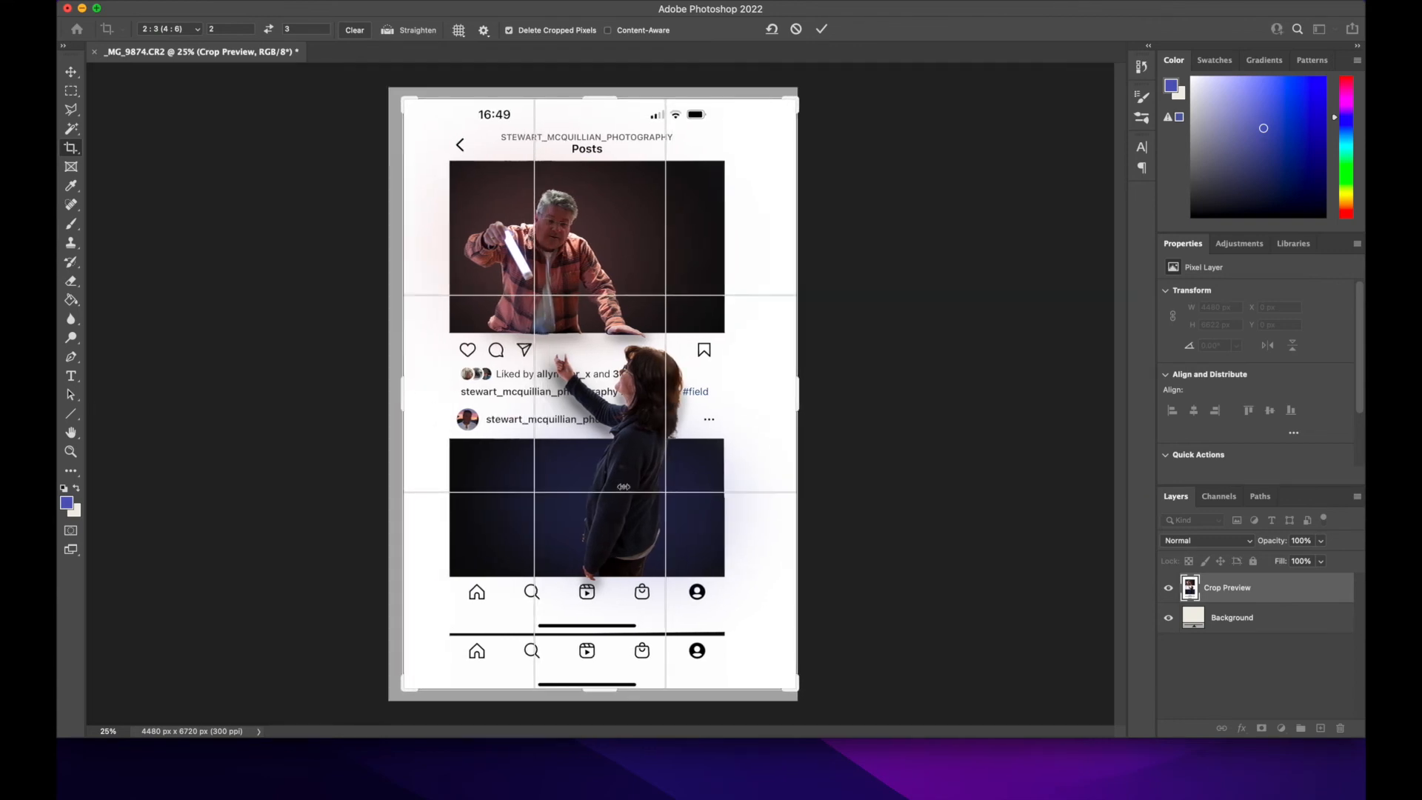
{"action": "left_click", "coordinate": [357, 30]}
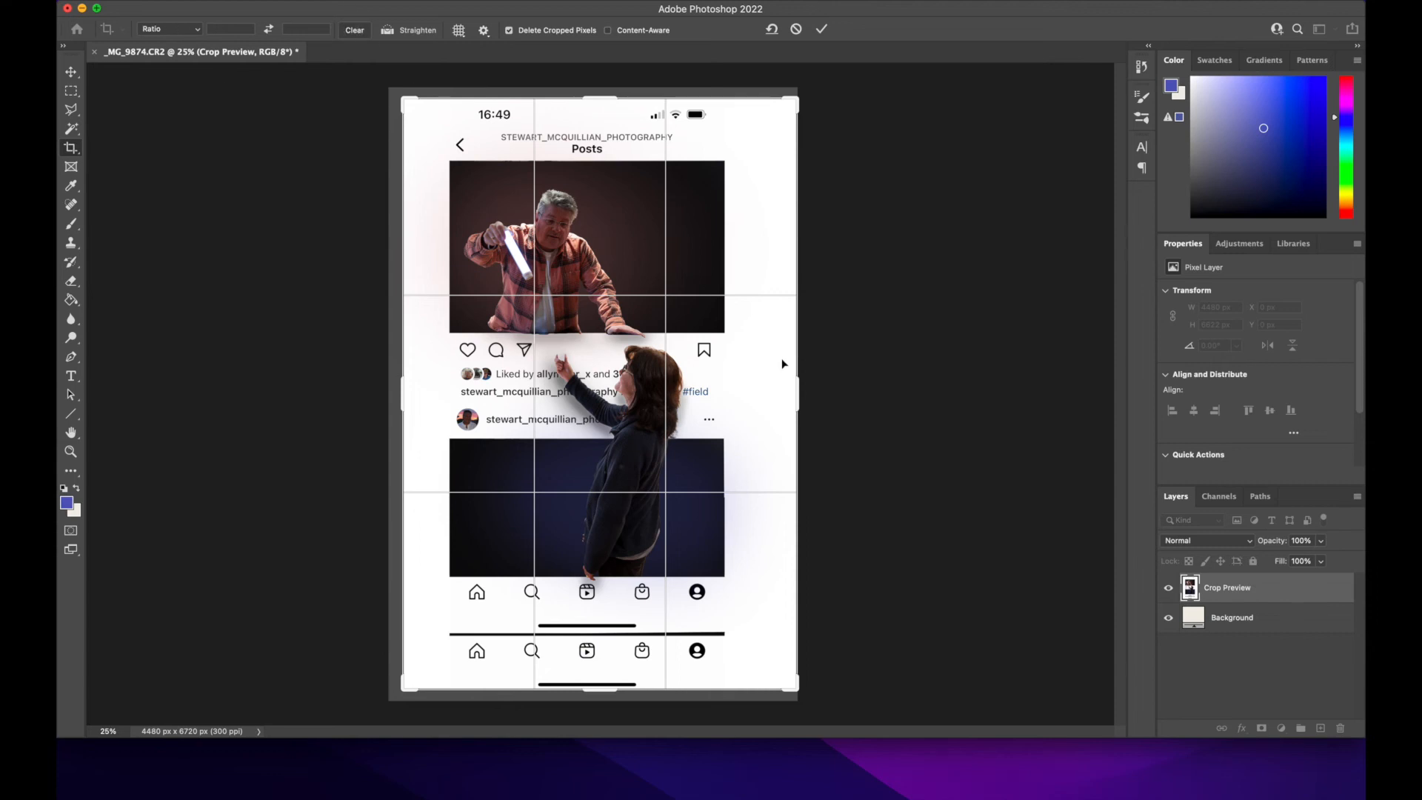
{"action": "left_click_drag", "start_coordinate": [800, 399], "coordinate": [764, 398]}
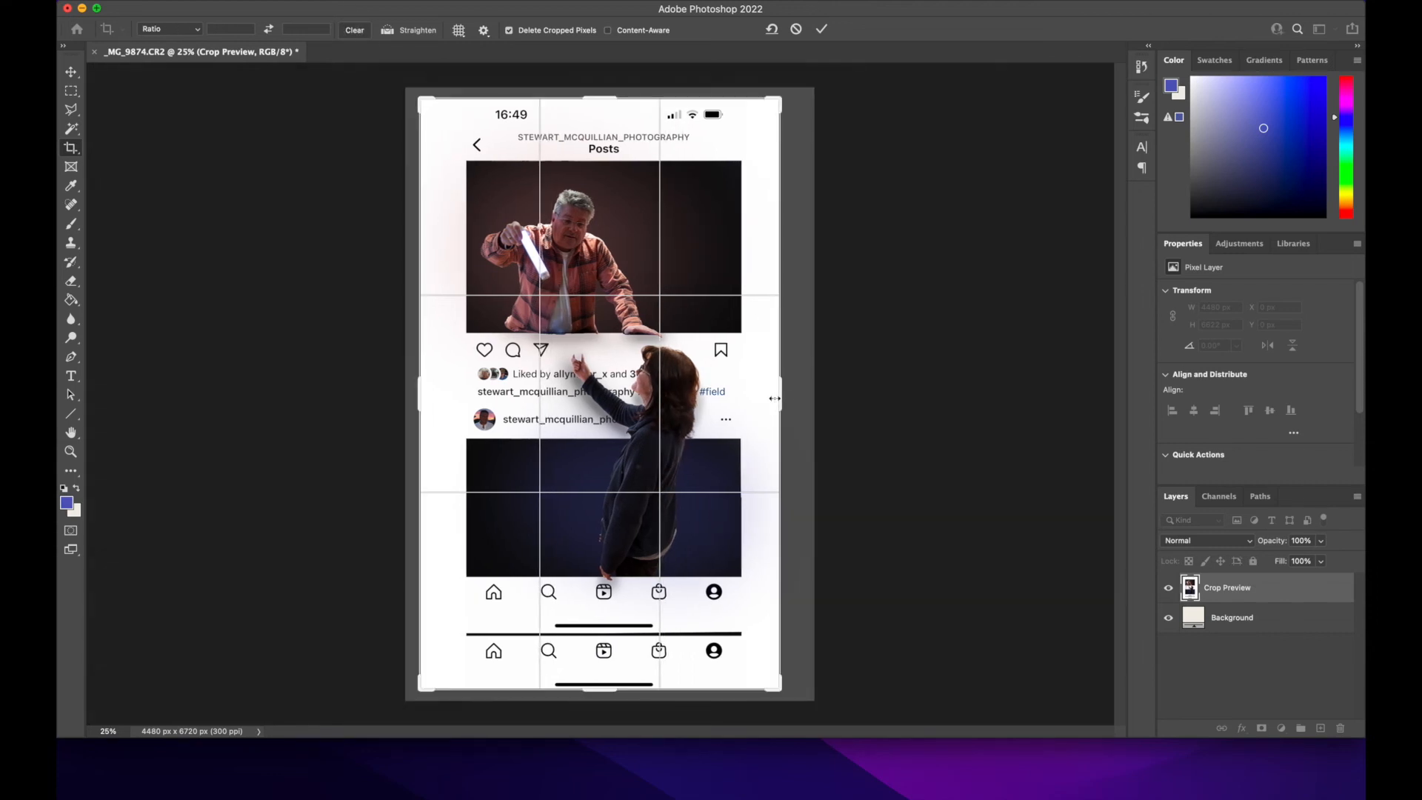
{"action": "left_click_drag", "start_coordinate": [423, 394], "coordinate": [440, 394]}
{"action": "mouse_move", "coordinate": [769, 400]}
{"action": "left_mouse_down"}
{"action": "mouse_move", "coordinate": [752, 393]}
{"action": "mouse_move", "coordinate": [773, 397]}
{"action": "left_mouse_up"}
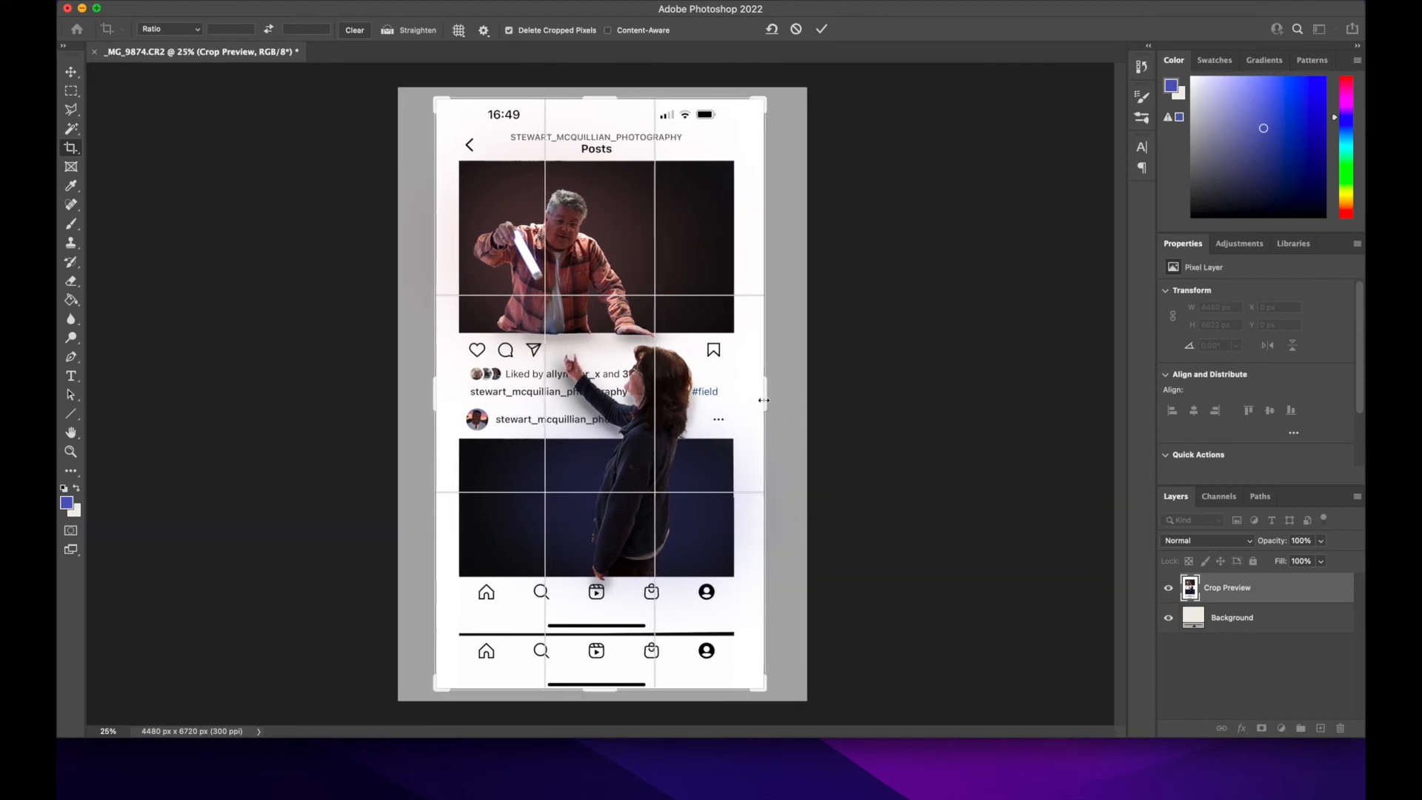
{"action": "left_click_drag", "start_coordinate": [606, 691], "coordinate": [605, 661]}
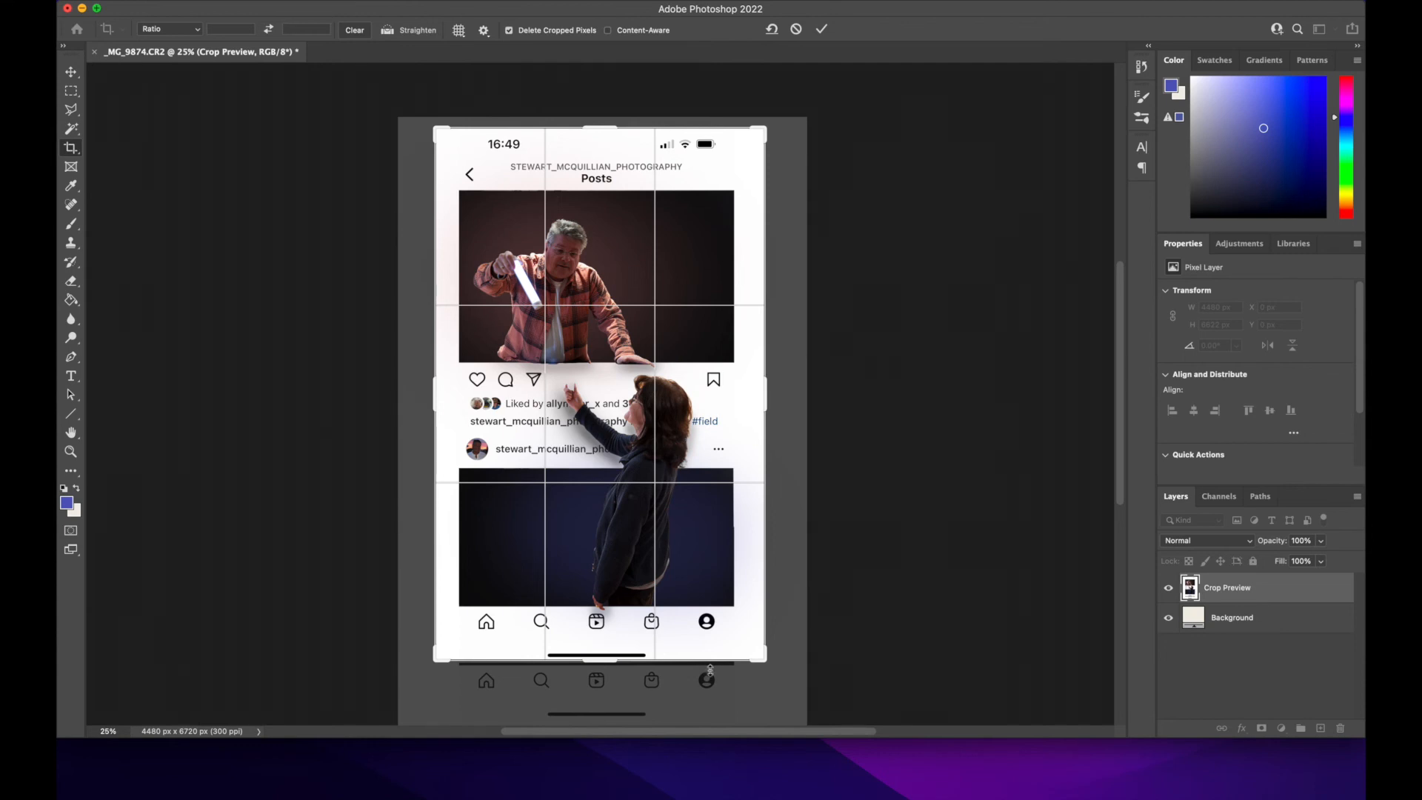
{"action": "key", "text": "Return"}
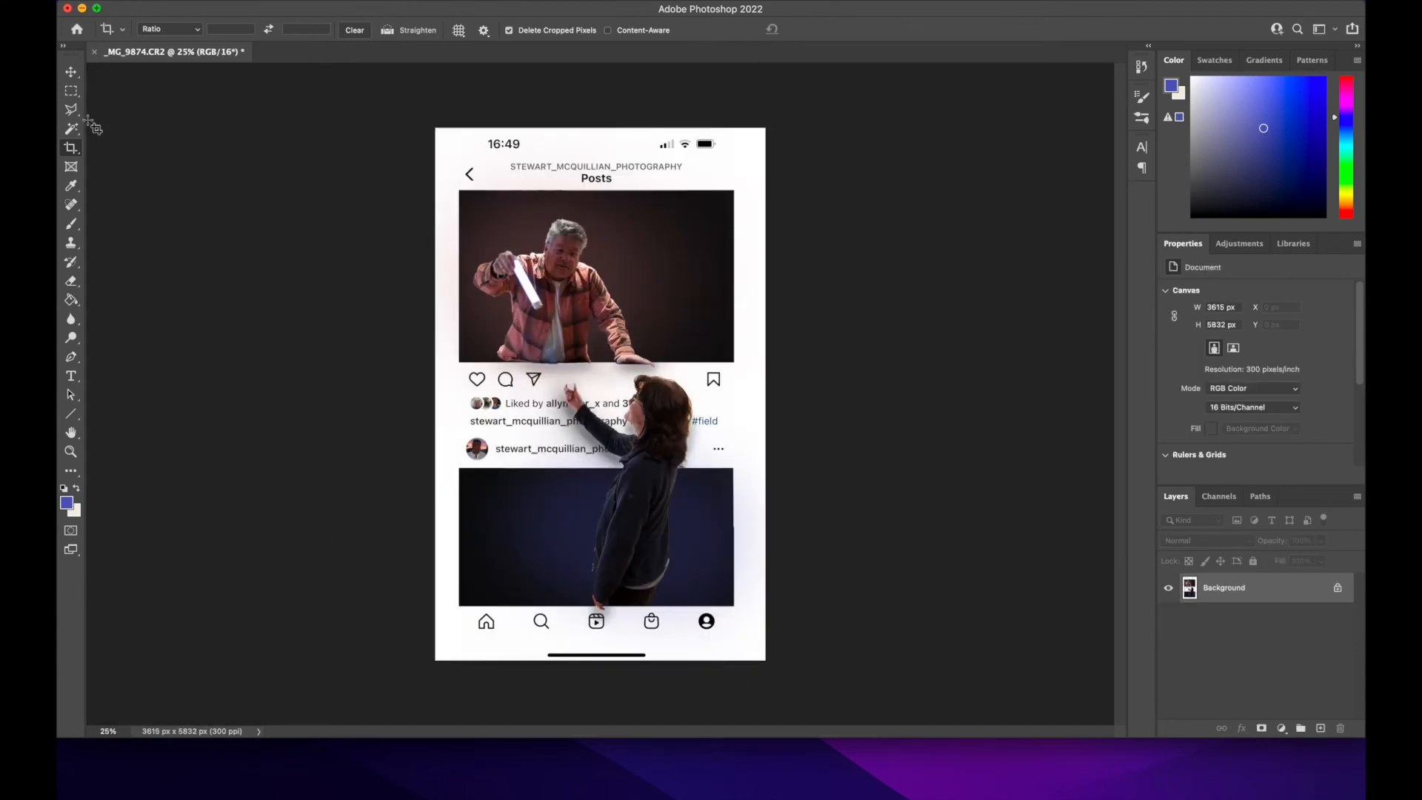
Step: Crop a thin strip off the image's right edge, reducing the width to about 3545 px
{"action": "left_click", "coordinate": [72, 148]}
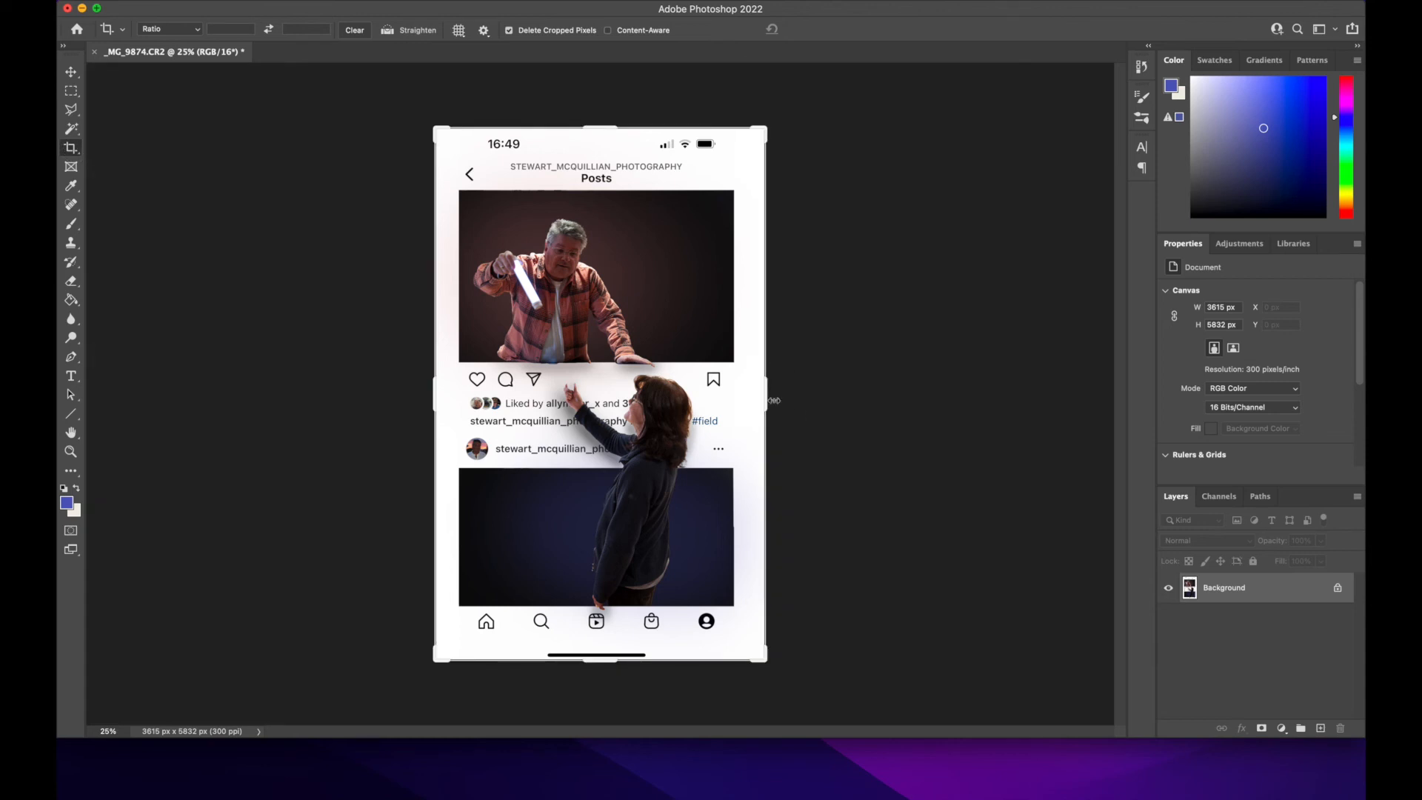
{"action": "left_click_drag", "start_coordinate": [767, 396], "coordinate": [762, 396]}
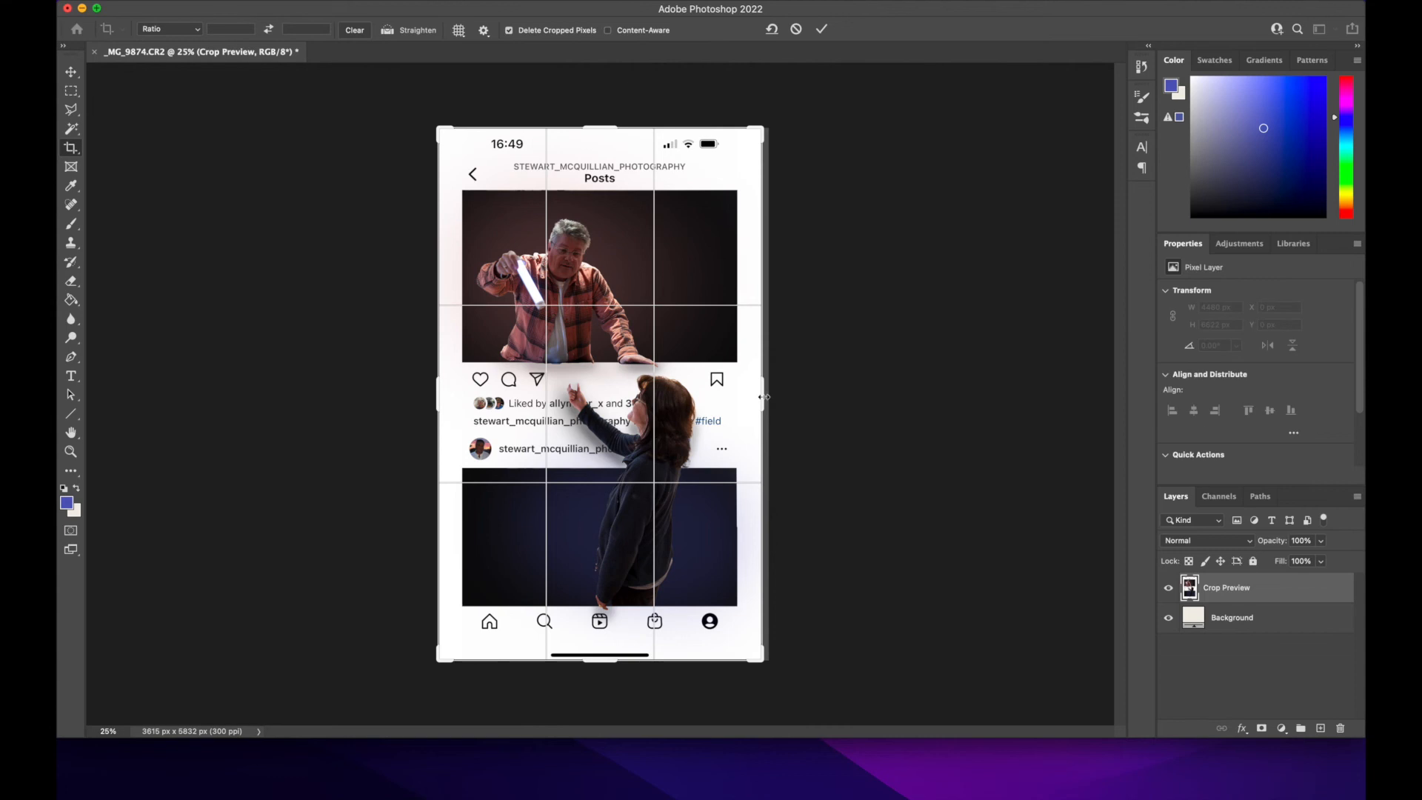
{"action": "key", "text": "Return"}
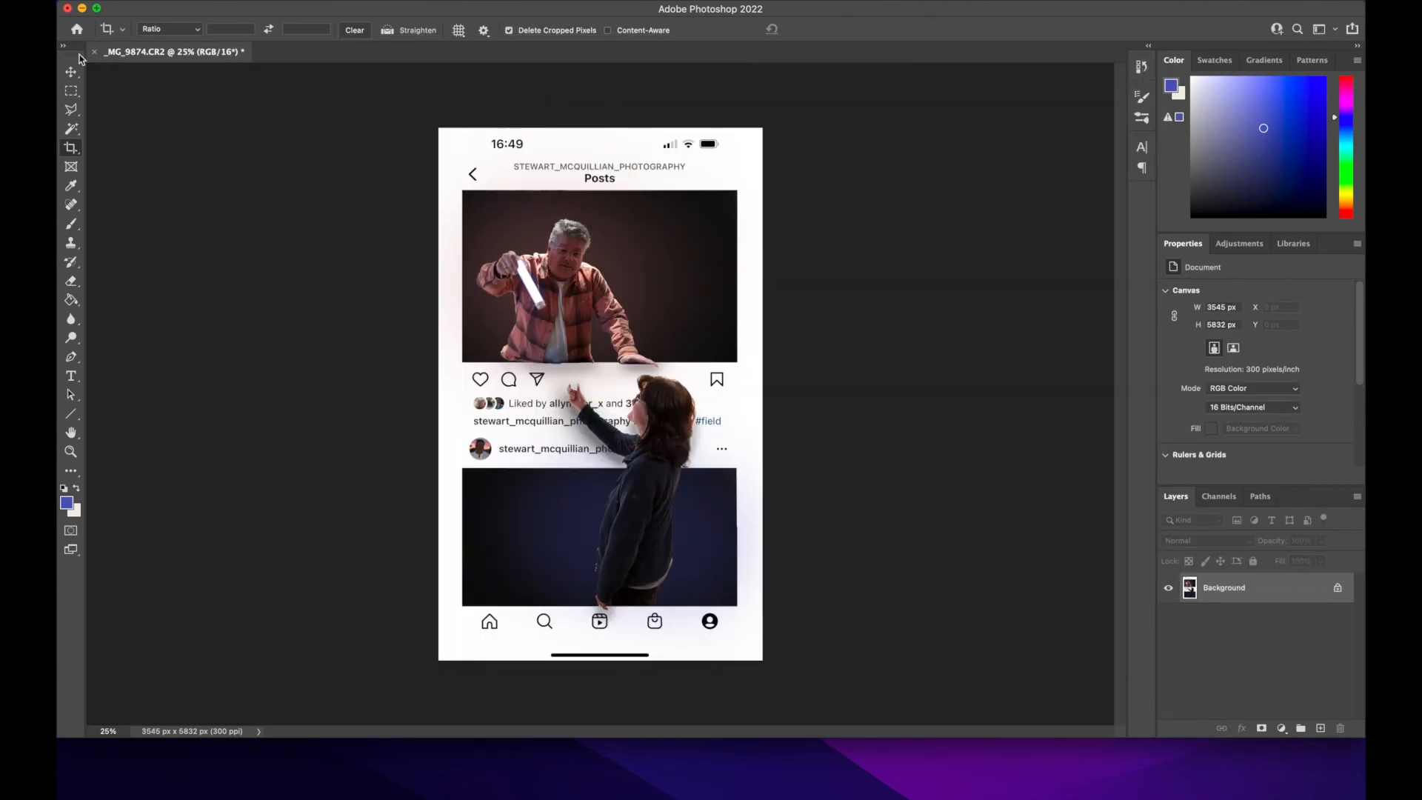
Step: Export the image as a JPG at Good quality, choosing the "26th January 2022" folder as the destination
{"action": "left_click", "coordinate": [71, 72]}
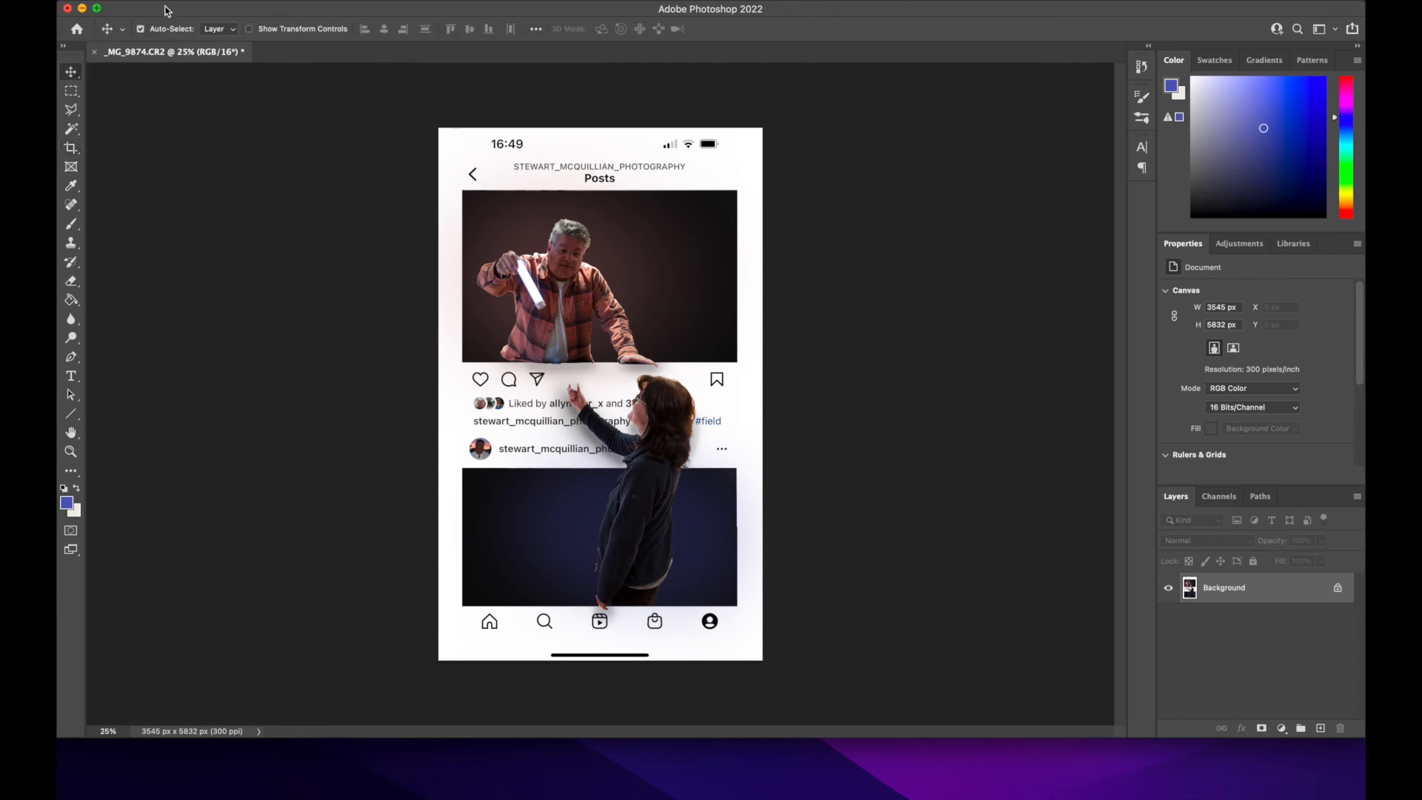
{"action": "left_click", "coordinate": [170, 1]}
{"action": "mouse_move", "coordinate": [203, 195]}
{"action": "left_click", "coordinate": [413, 197]}
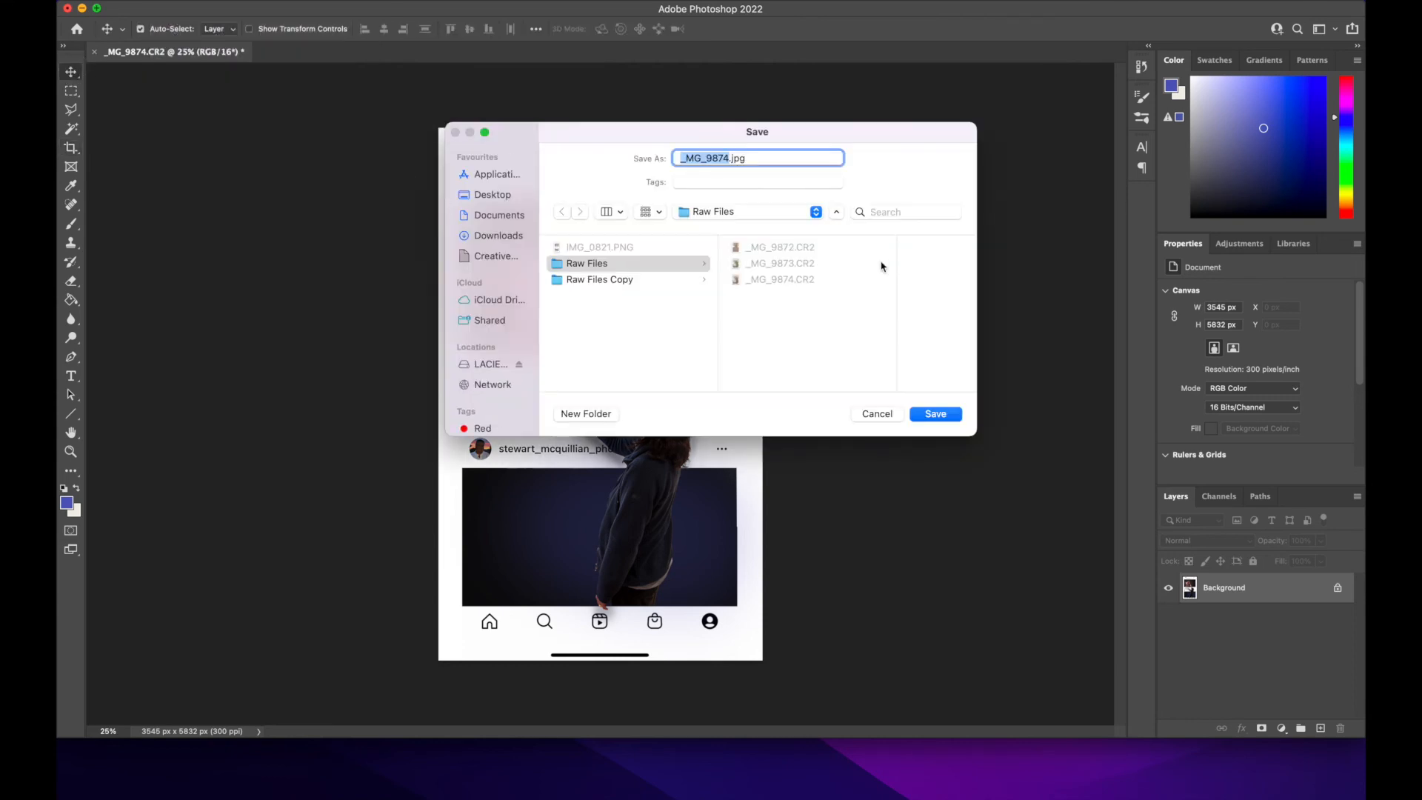
{"action": "left_click", "coordinate": [815, 213]}
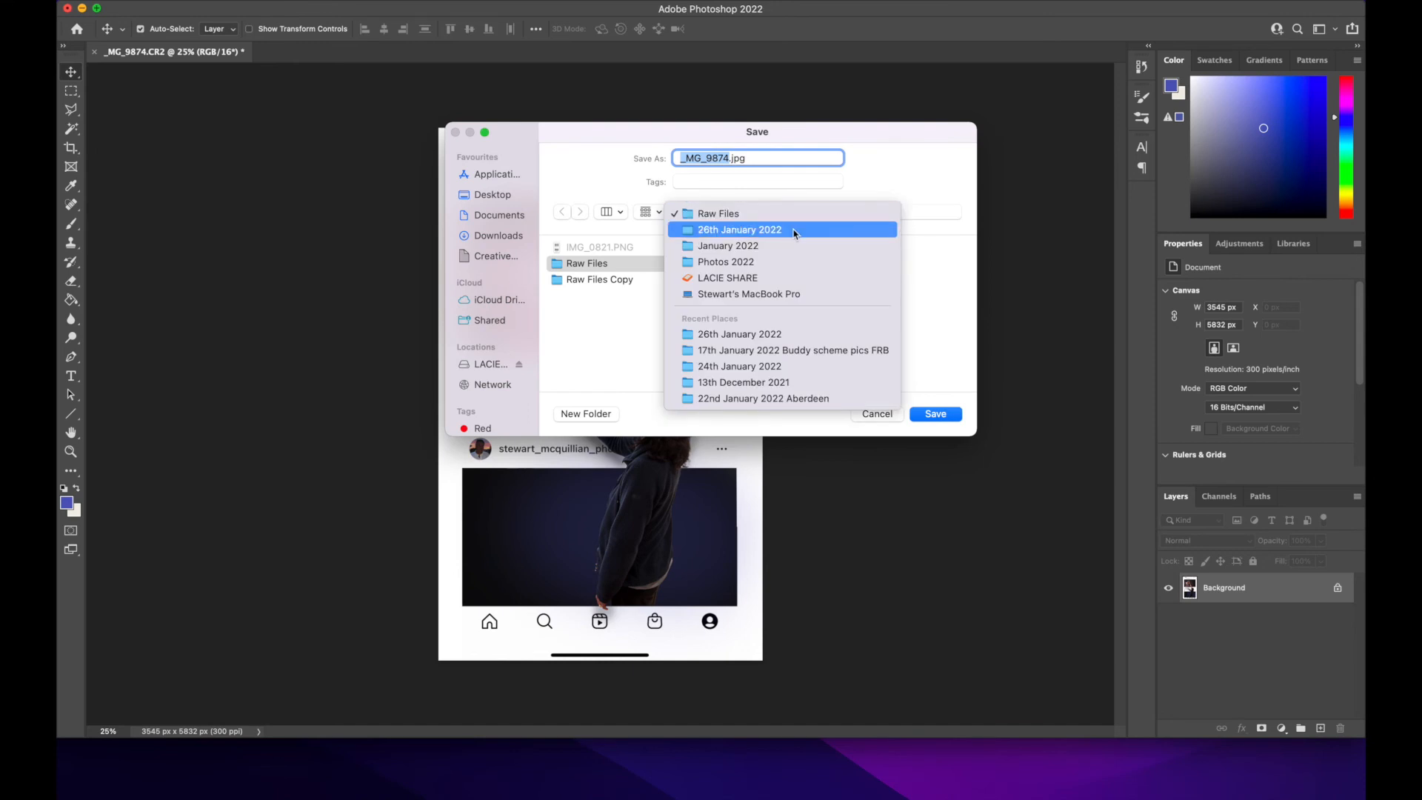
{"action": "left_click", "coordinate": [793, 234]}
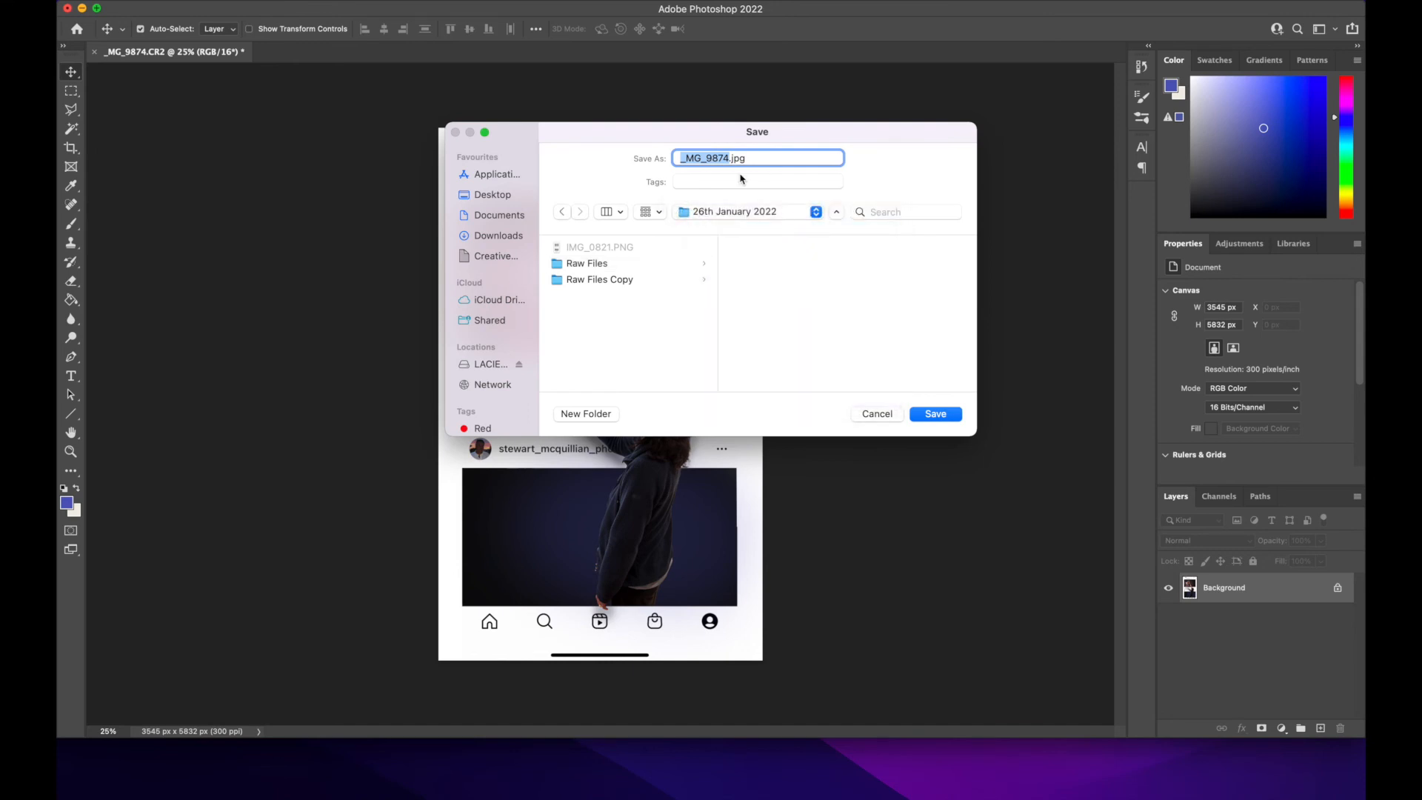
Step: Name the exported file "Instagram 3D Image" and save it
{"action": "type", "text": "INstagram"}
{"action": "key", "text": "BackSpace"}
{"action": "key", "text": "BackSpace"}
{"action": "key", "text": "BackSpace"}
{"action": "key", "text": "BackSpace"}
{"action": "key", "text": "BackSpace"}
{"action": "key", "text": "BackSpace"}
{"action": "key", "text": "BackSpace"}
{"action": "key", "text": "BackSpace"}
{"action": "type", "text": "nstagram 3D Image"}
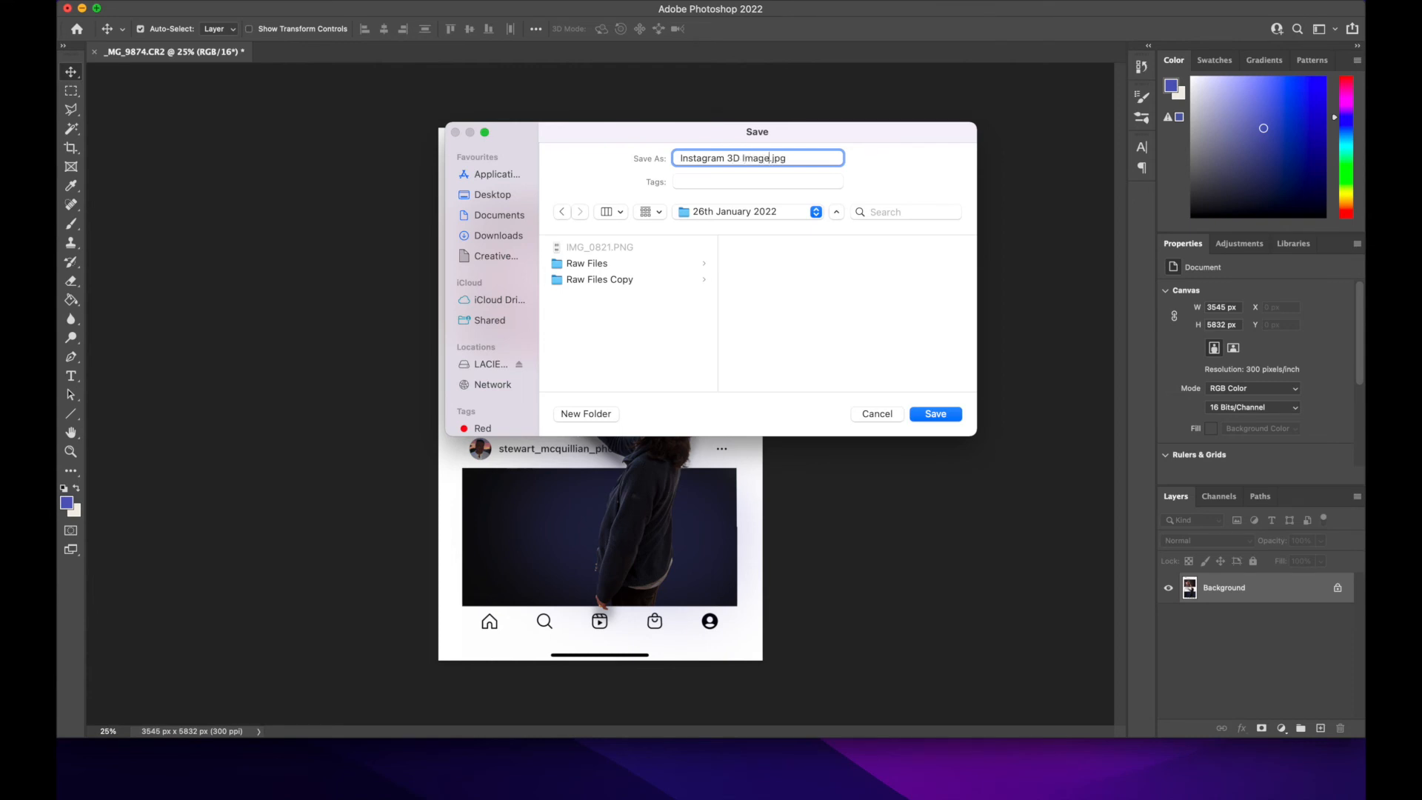
{"action": "key", "text": "Return"}
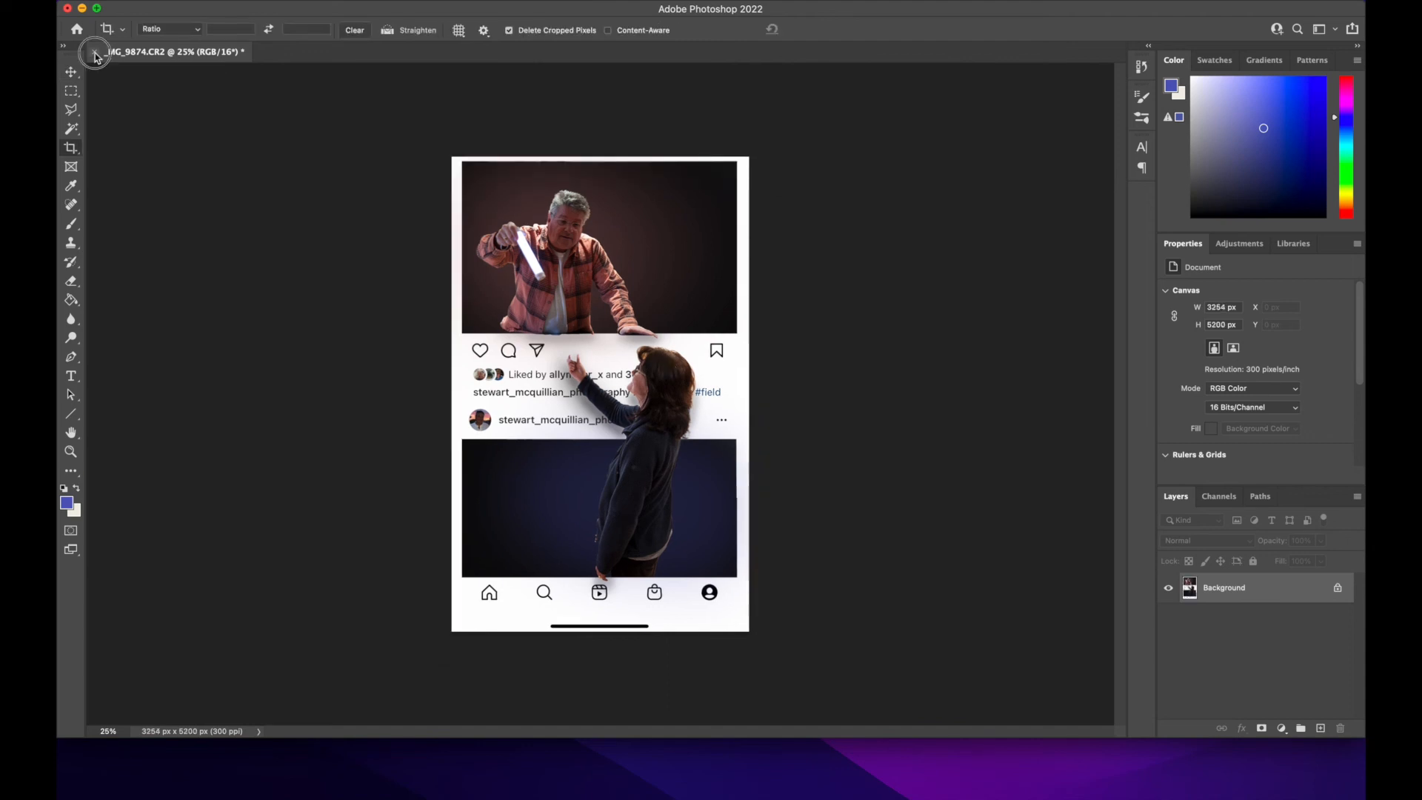
Step: Close _MG_9874.CR2 and IMG_0821.PNG without saving changes, and leave Photoshop for Lightroom Classic
{"action": "left_click", "coordinate": [94, 52]}
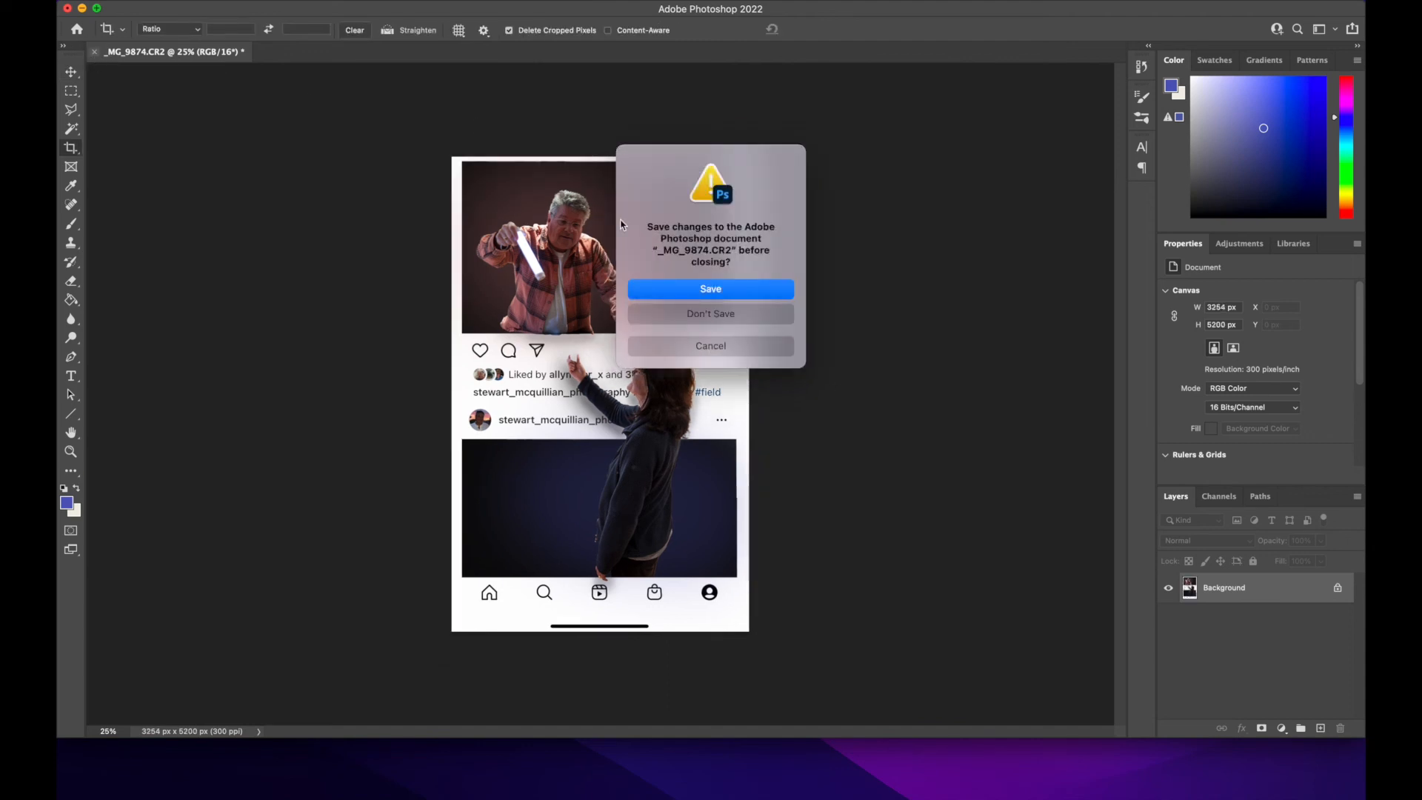
{"action": "left_click", "coordinate": [701, 314]}
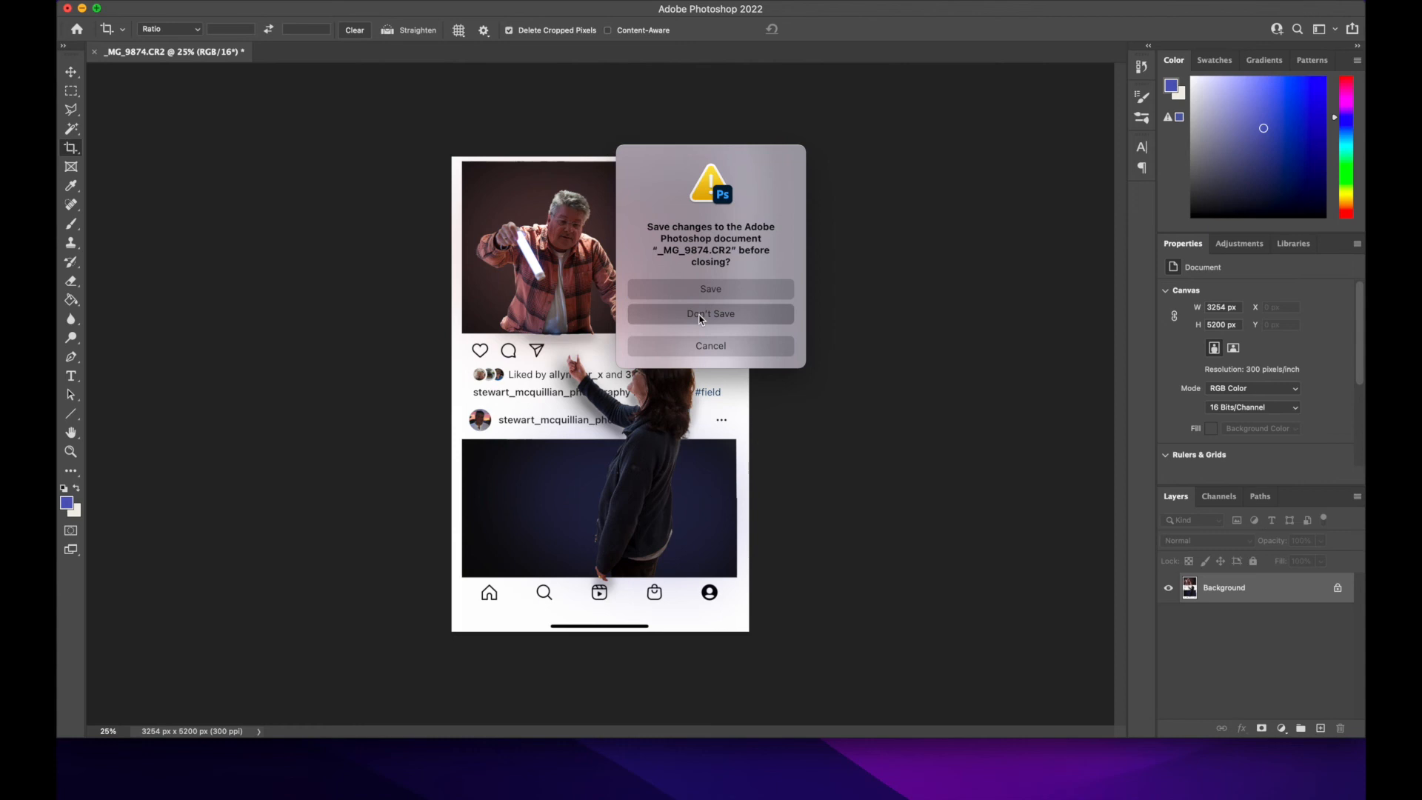
{"action": "left_click", "coordinate": [96, 51]}
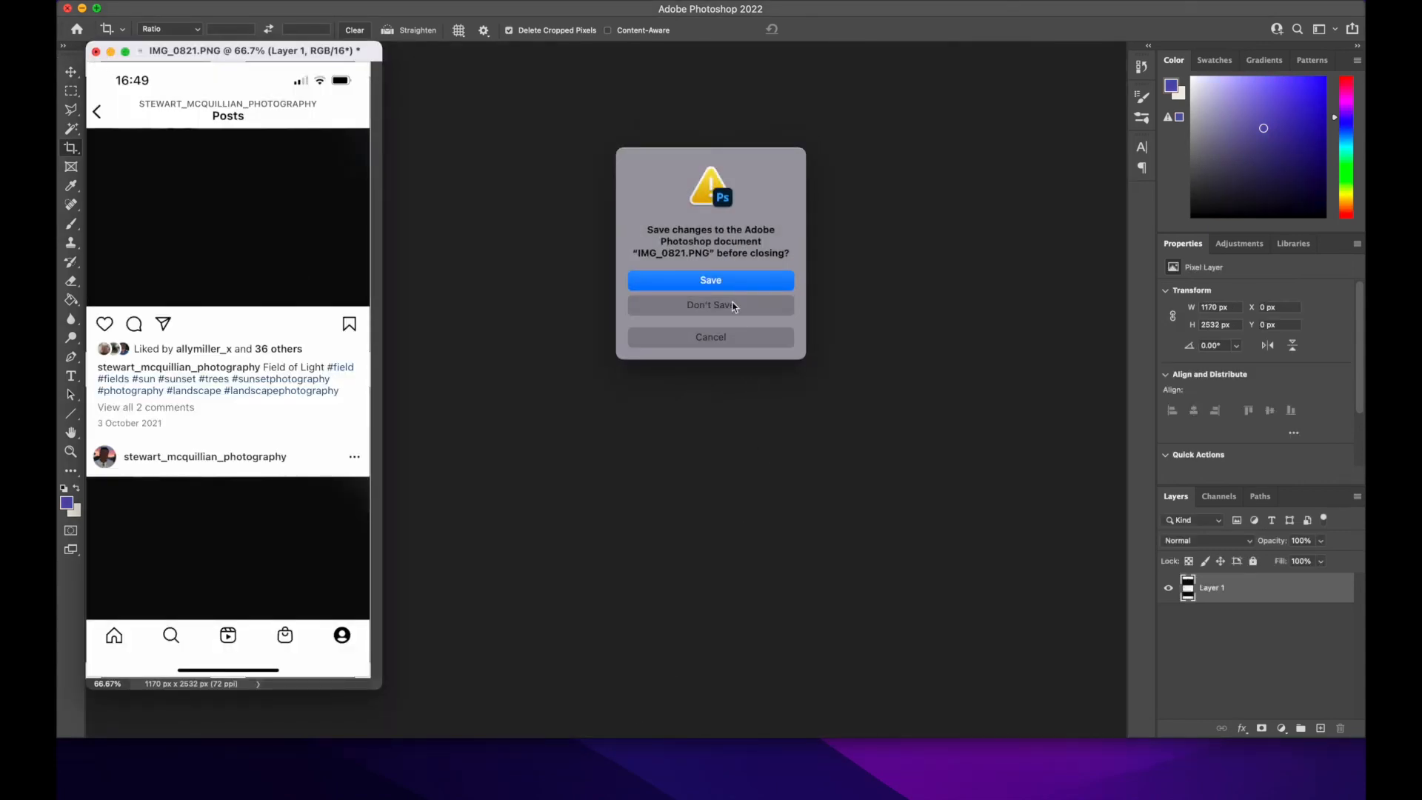
{"action": "left_click", "coordinate": [725, 311]}
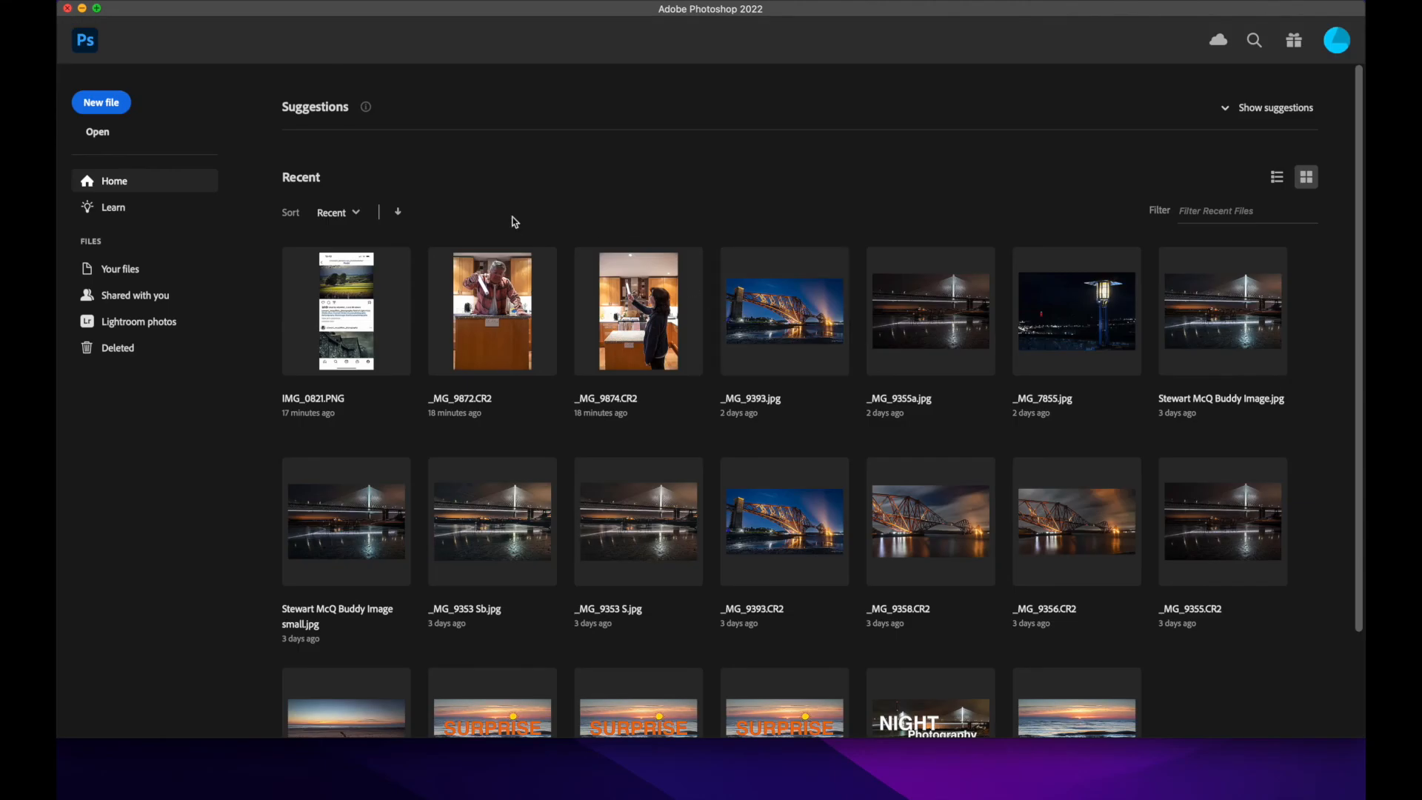
{"action": "left_click", "coordinate": [67, 9]}
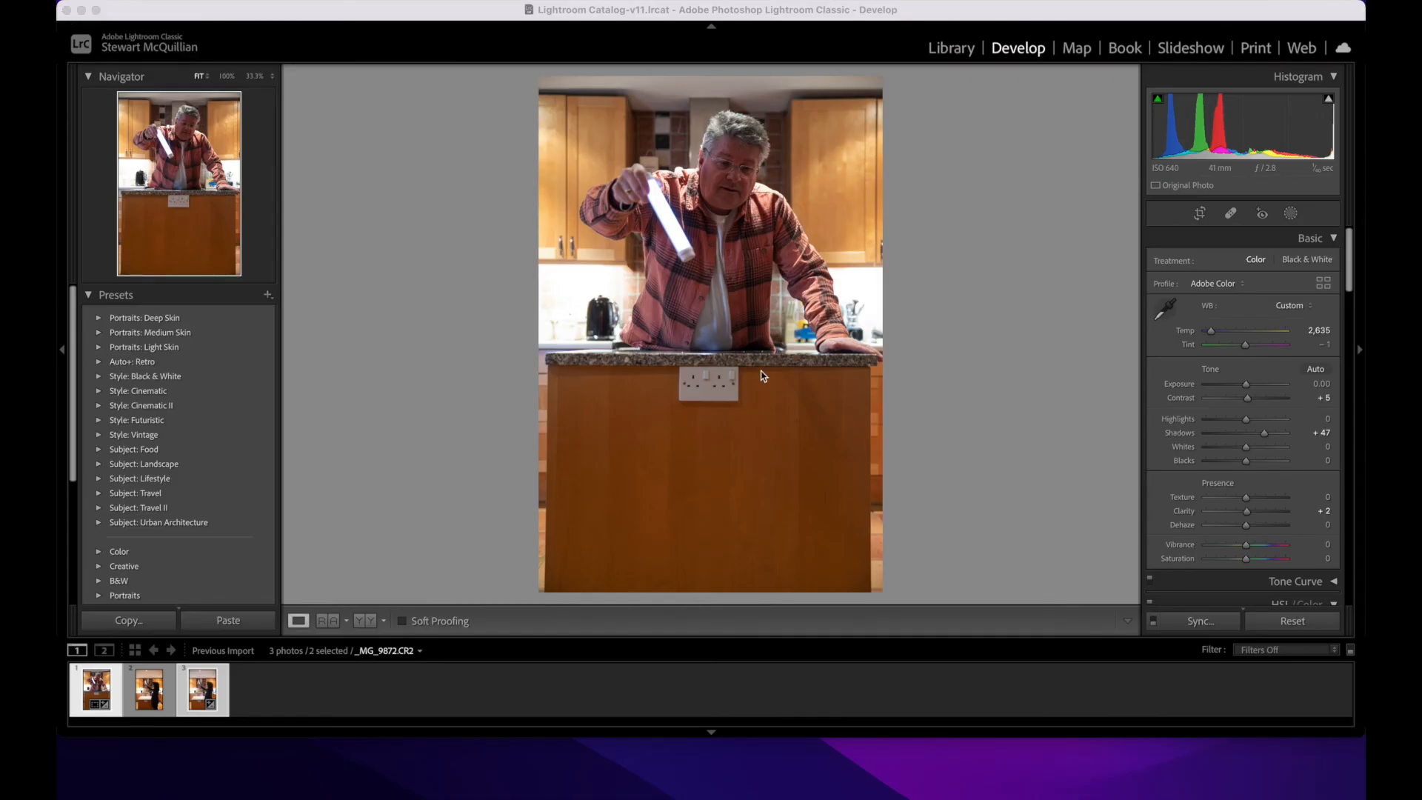